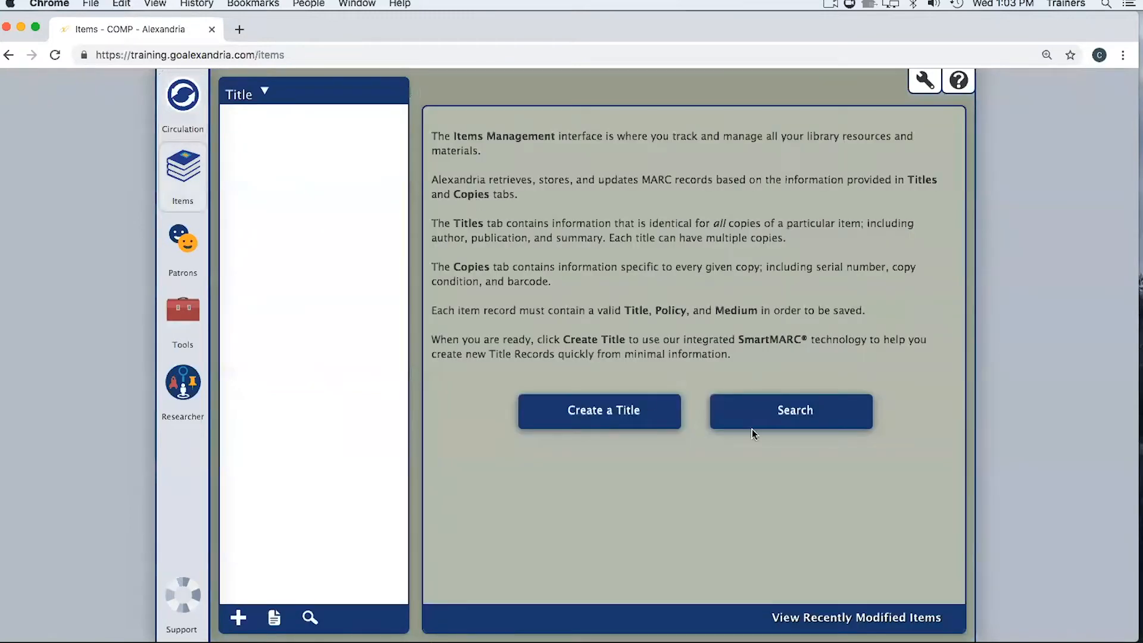
Run an unfiltered item search and view the copy information for "14 cows for America"
left_click(823, 415)
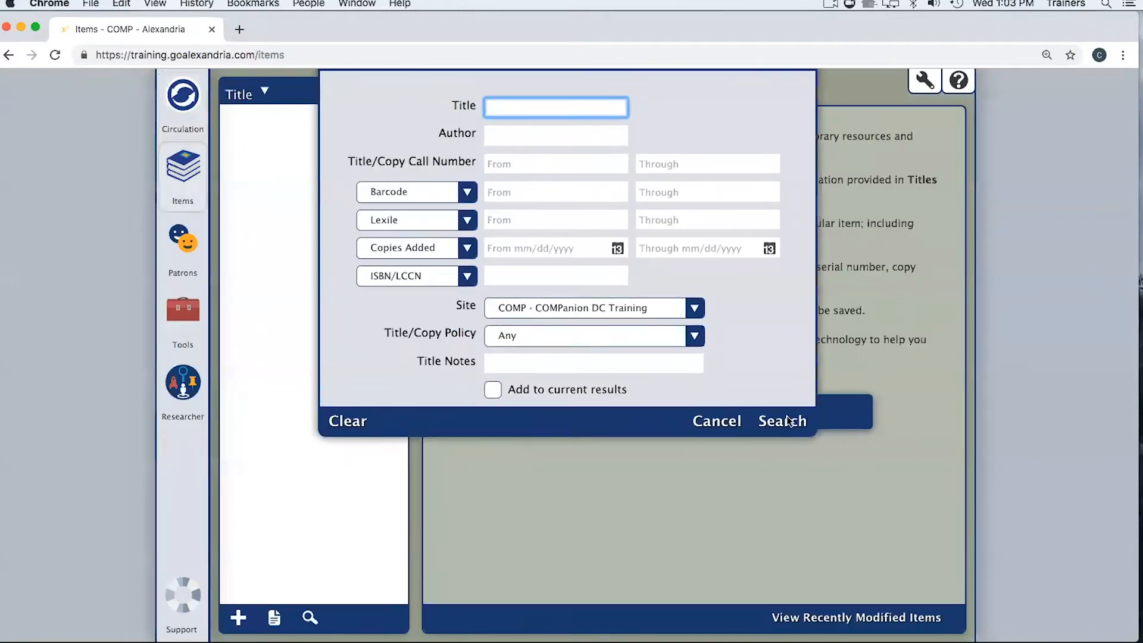
key("Return")
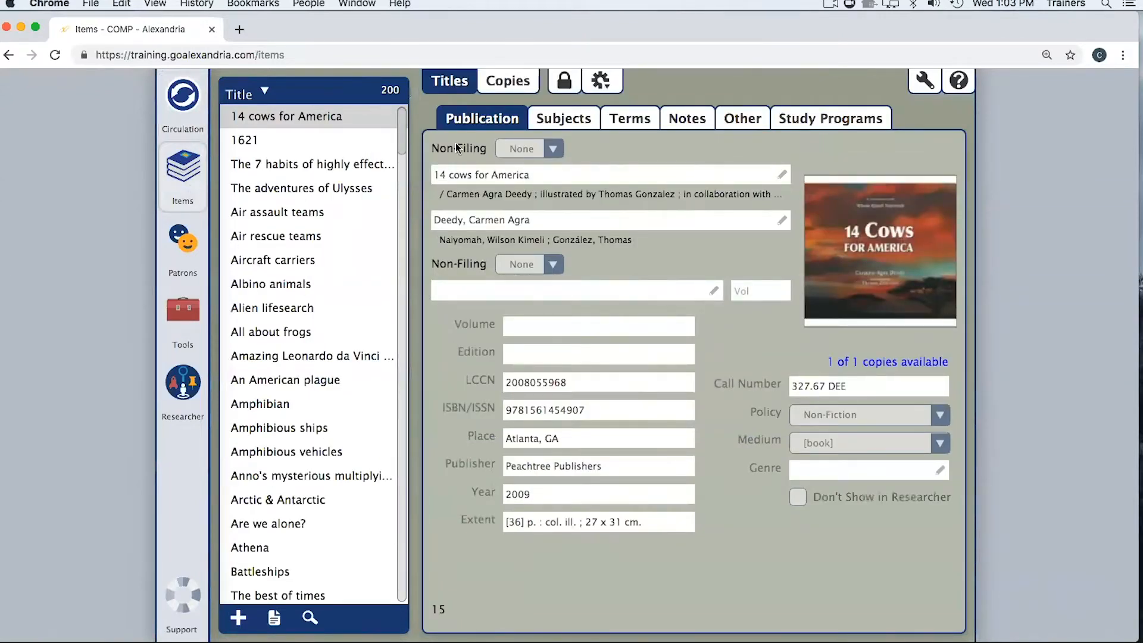
left_click(511, 81)
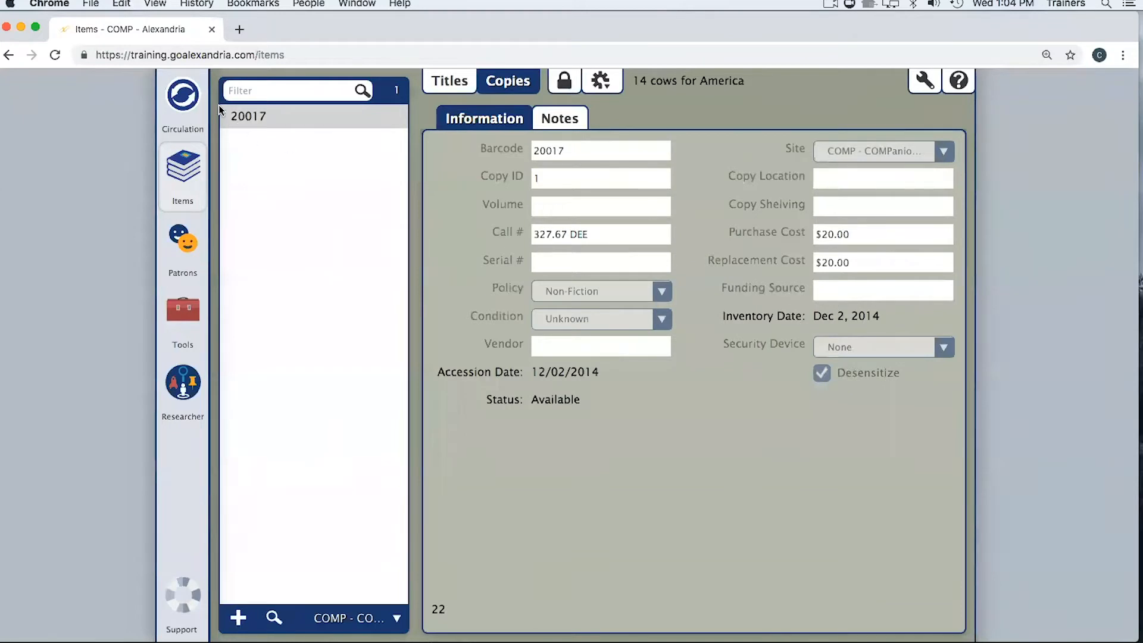
Bookdrop the current item "14 cows for America" in Circulation using the command "b ="
left_click(180, 97)
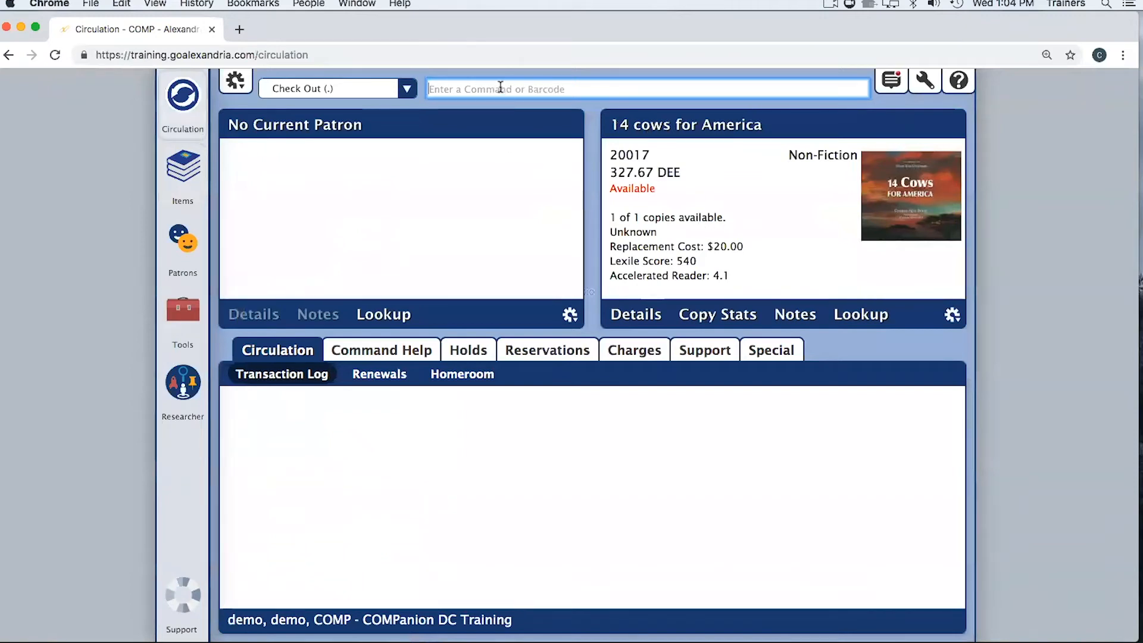
type("b =")
key("Return")
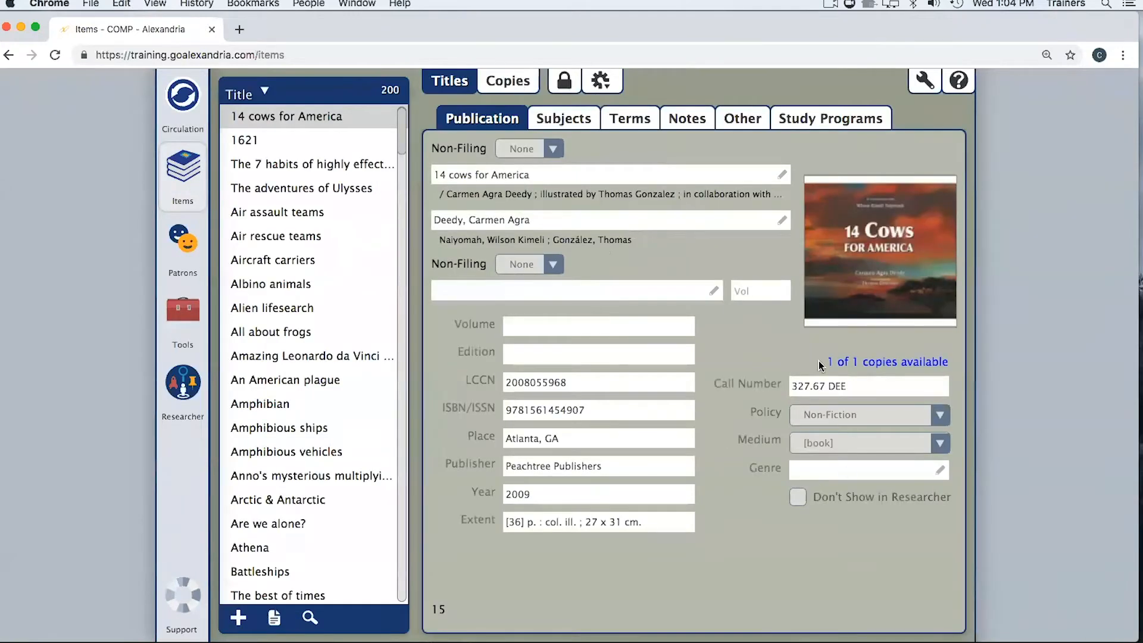
Check the inventory date on the copy record of "14 cows for America", clear the copy filter and return to its title record
left_click(817, 360)
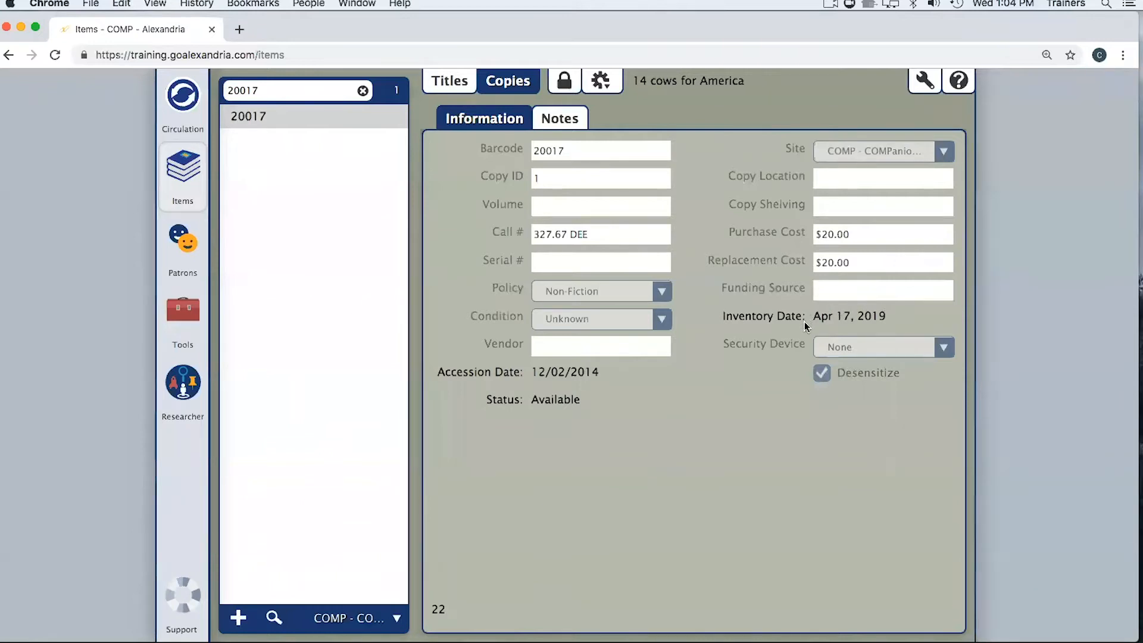
left_click(362, 90)
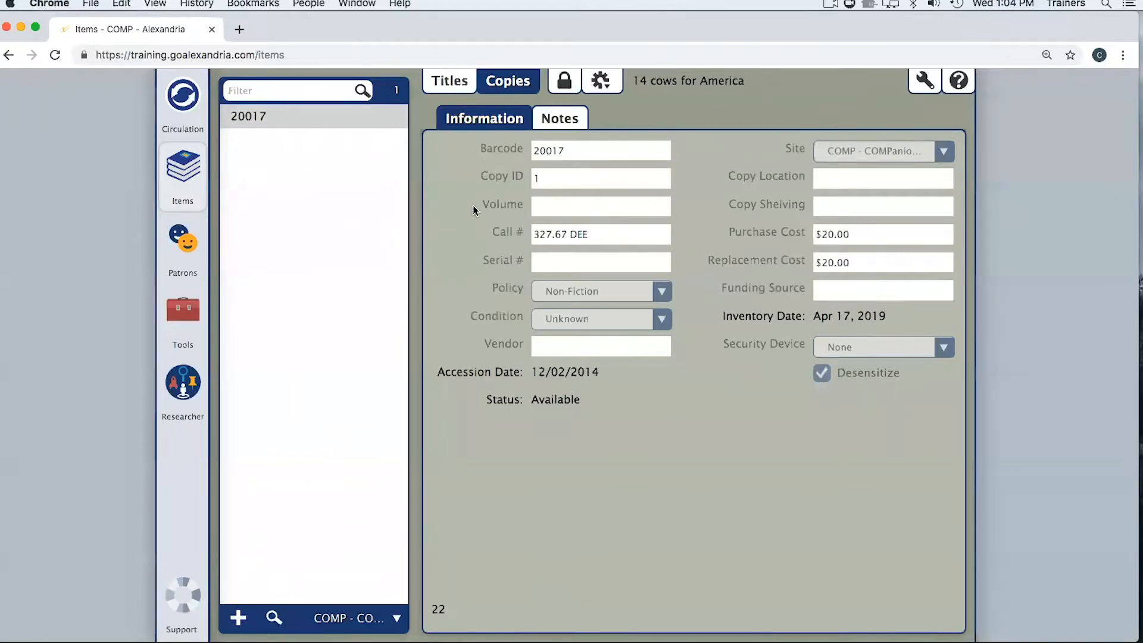
left_click(458, 84)
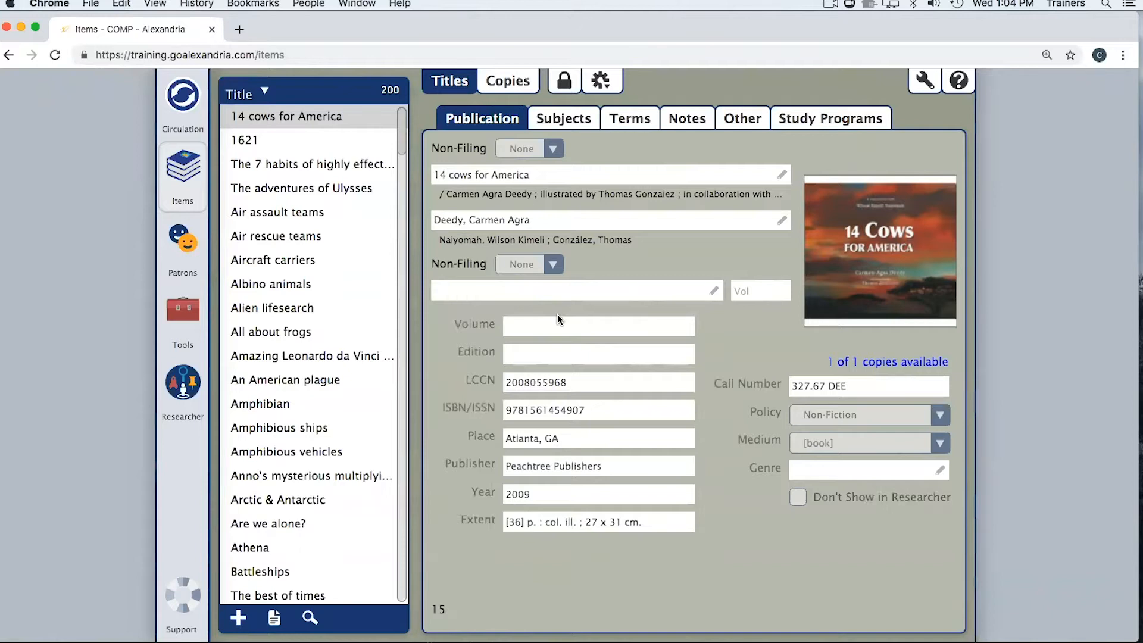
Open Inventory management from the Tools module and go to the scanning stage of the Fiction AAA - GZZ session
left_click(184, 96)
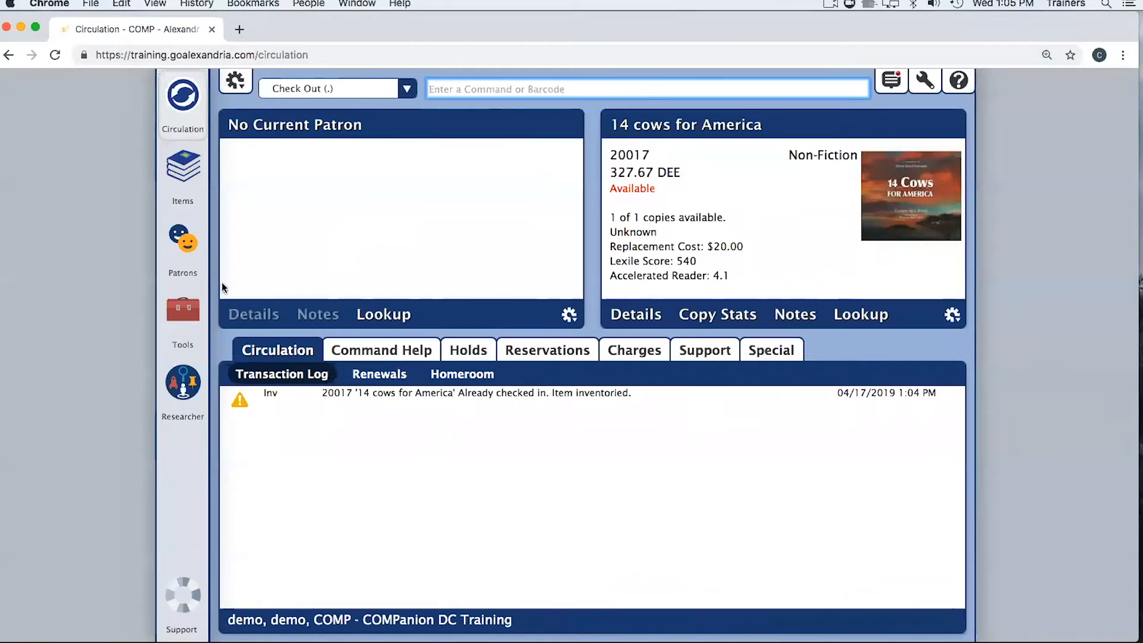
left_click(182, 316)
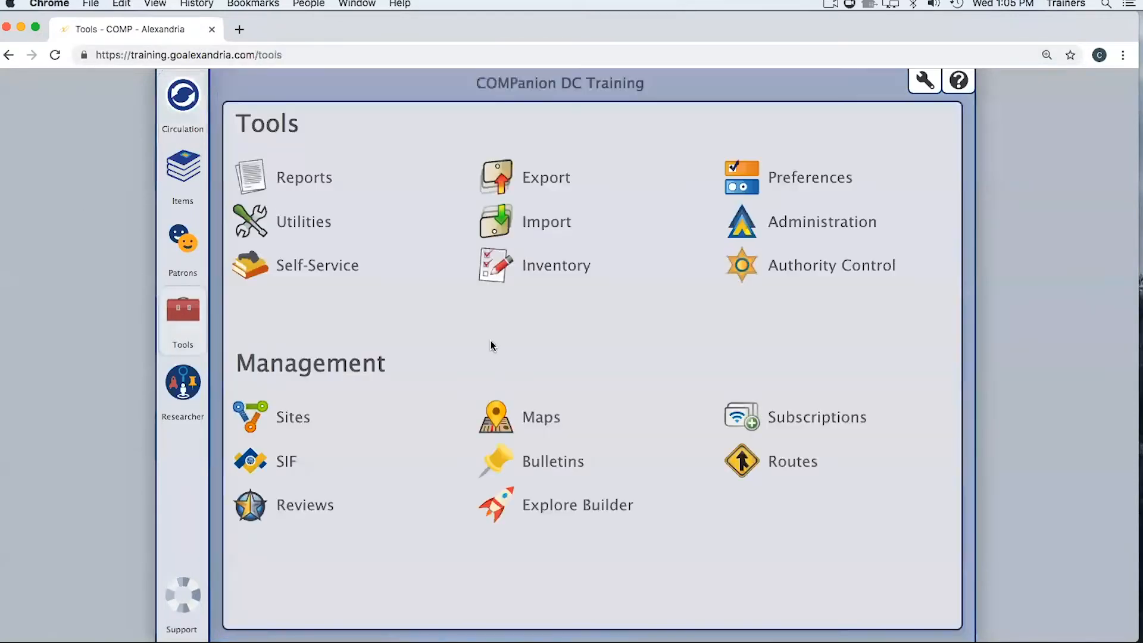
left_click(562, 280)
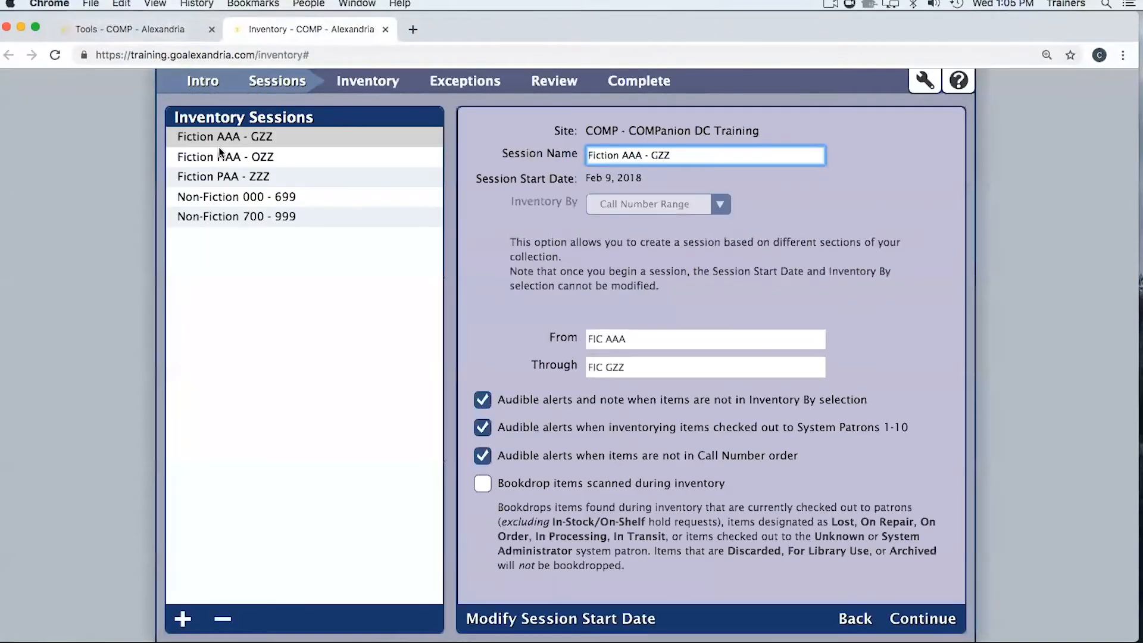
left_click(381, 81)
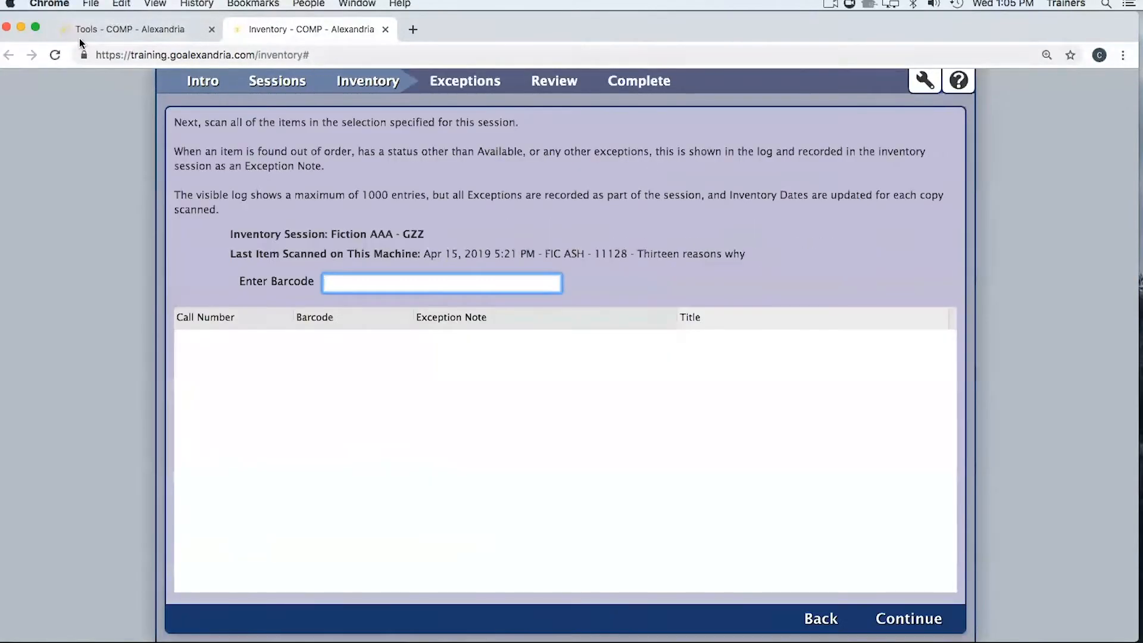
Return to Circulation, enter the patron's barcode and check out item 21359 to that patron
left_click(95, 31)
left_click(177, 100)
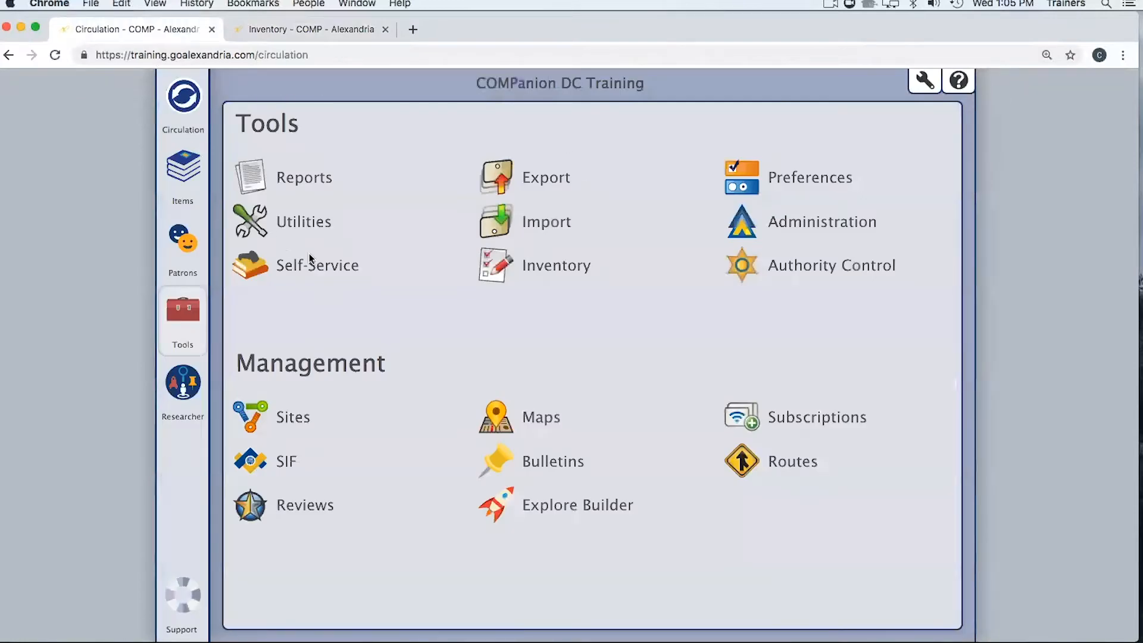
type("1001")
key("Return")
type("21359")
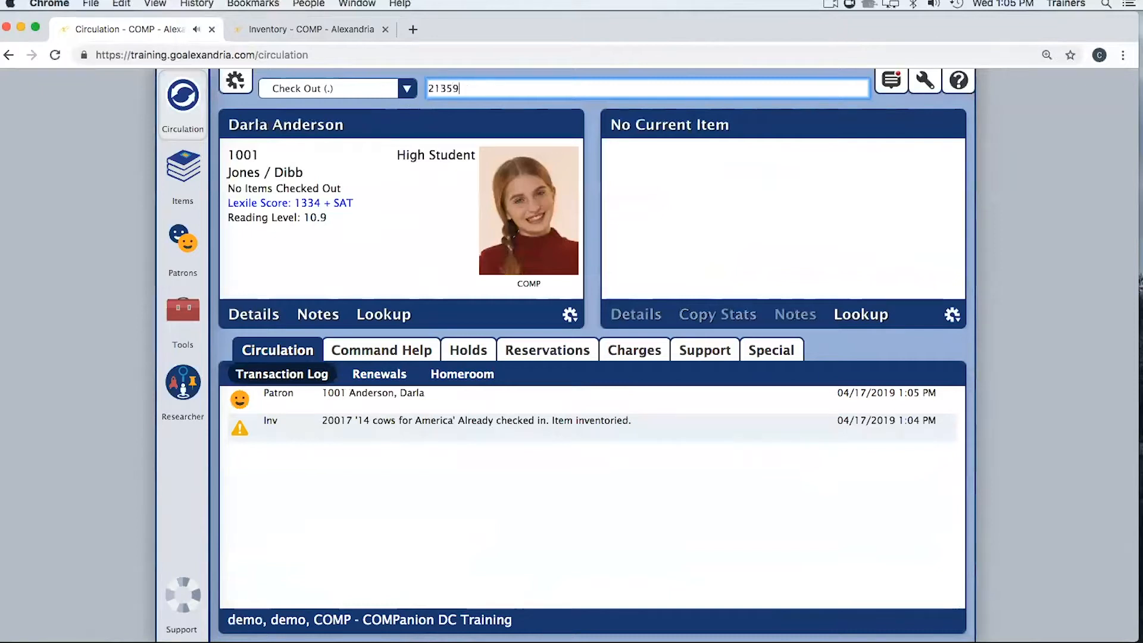
key("Return")
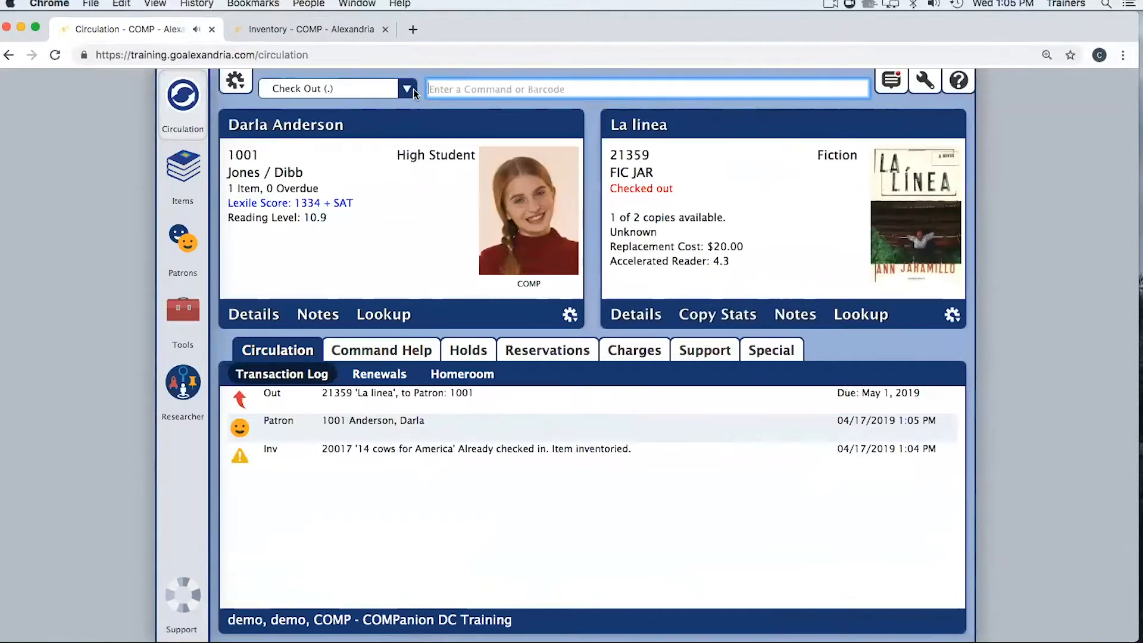
Look at the inventory scanning page, and view the system information in Circulation
left_click(319, 30)
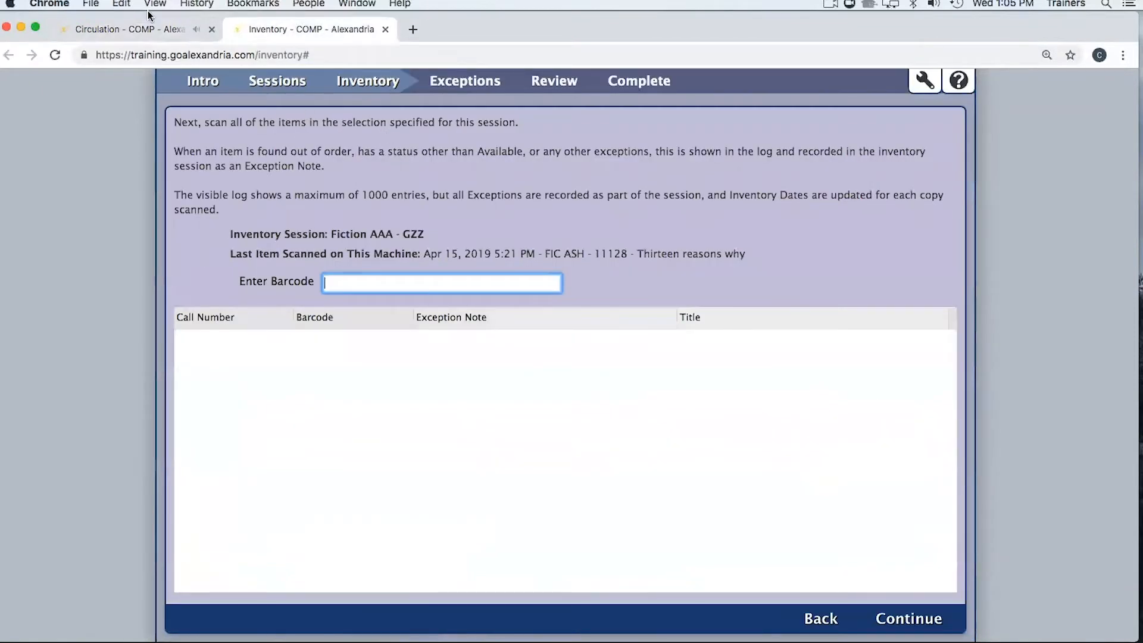
left_click(143, 28)
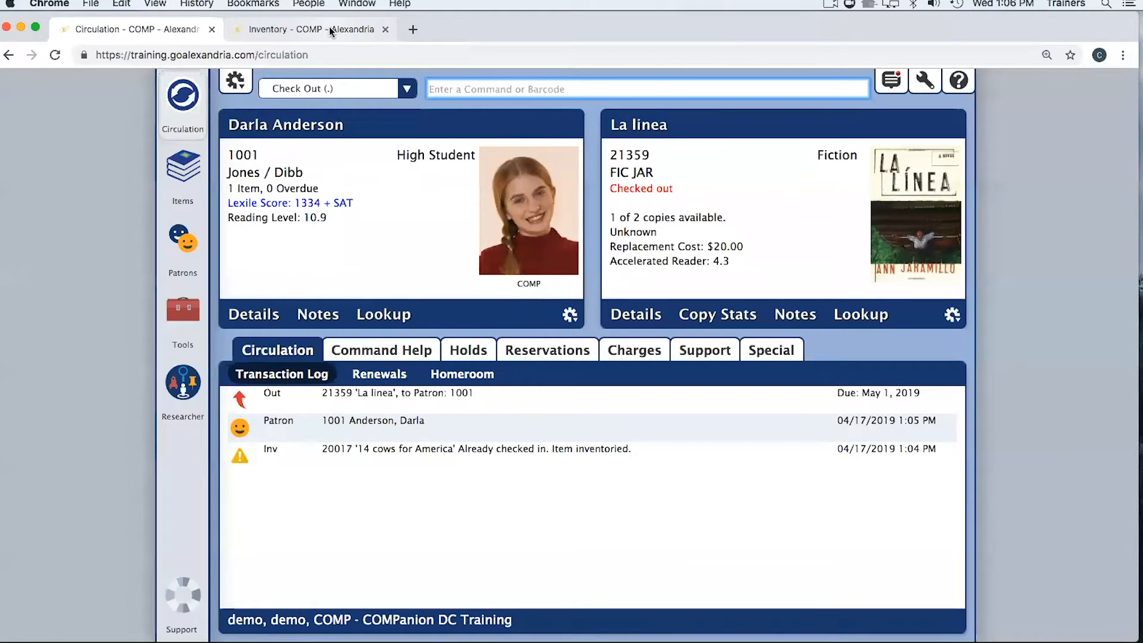
left_click(764, 350)
left_click(297, 373)
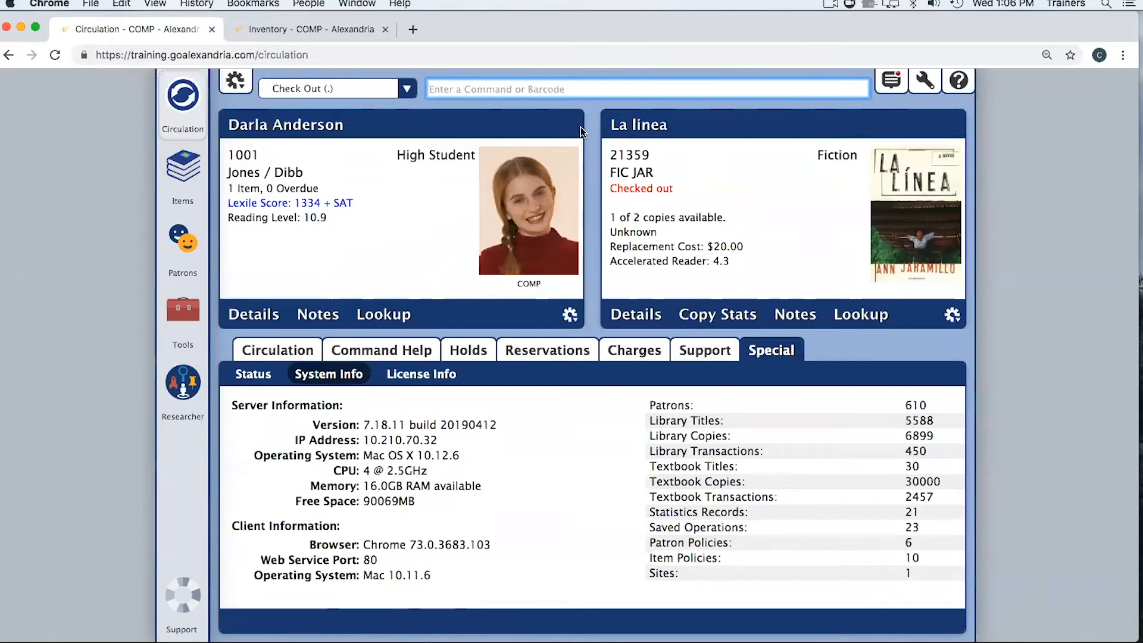
Clear the current patron and item in Circulation and go back to the Tools module
key("Escape")
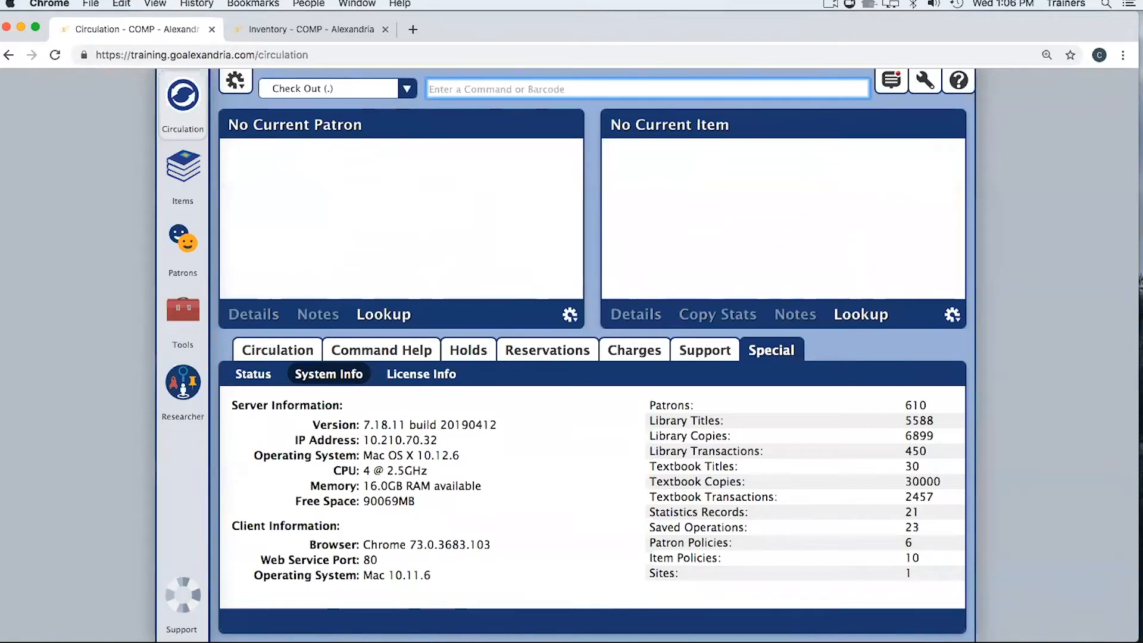
left_click(261, 349)
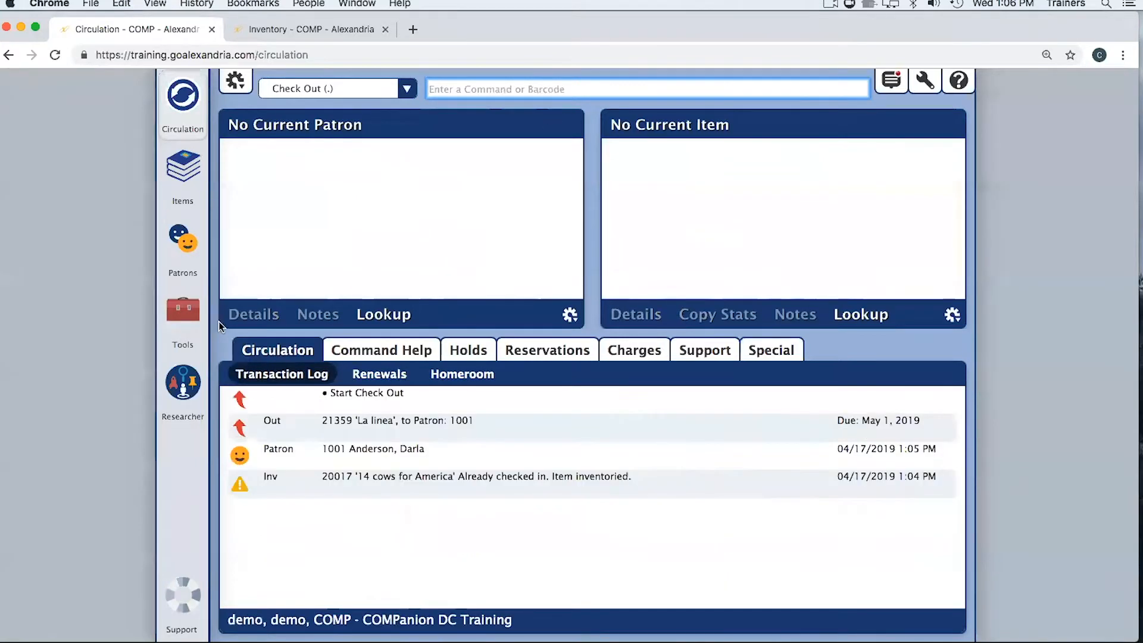
left_click(175, 308)
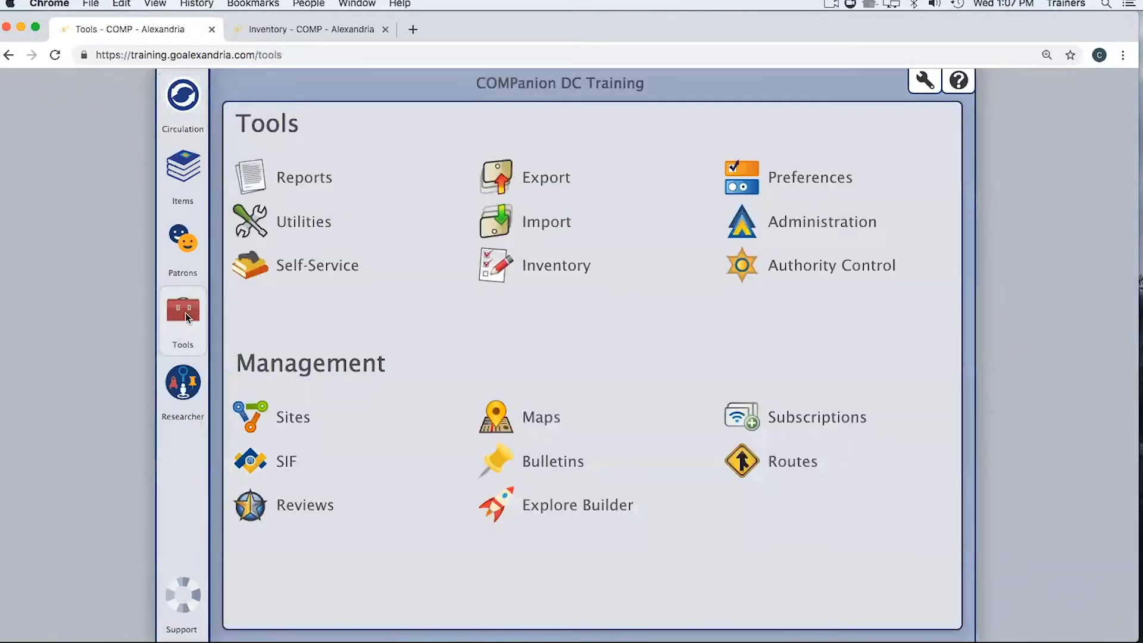
Return to Inventory management and read its introduction page about the inventory process
left_click(322, 34)
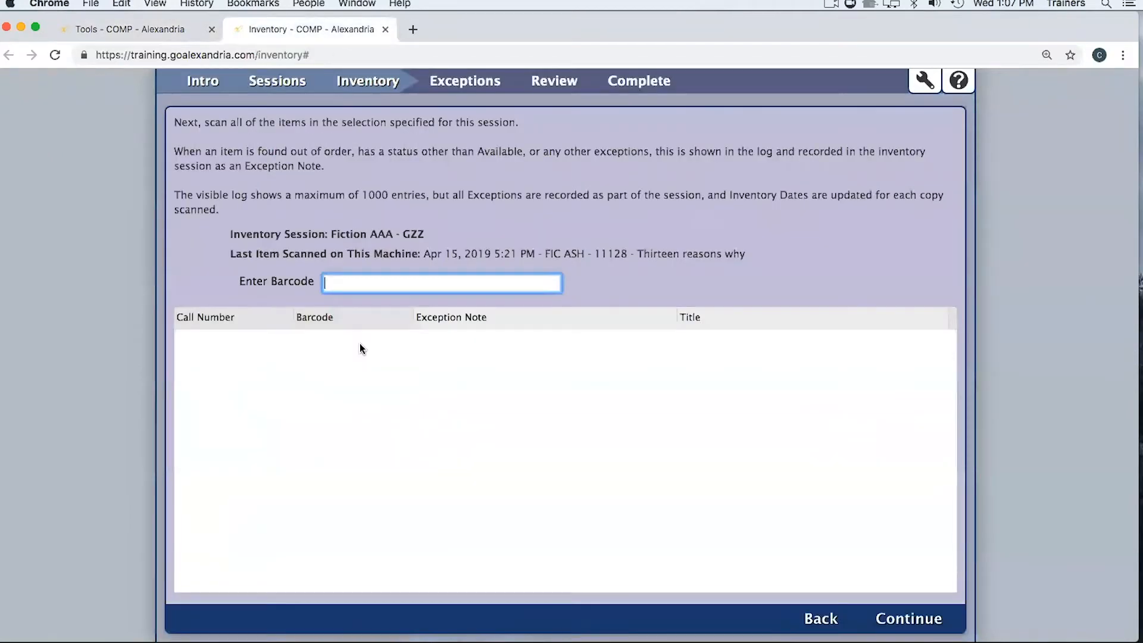
left_click(277, 82)
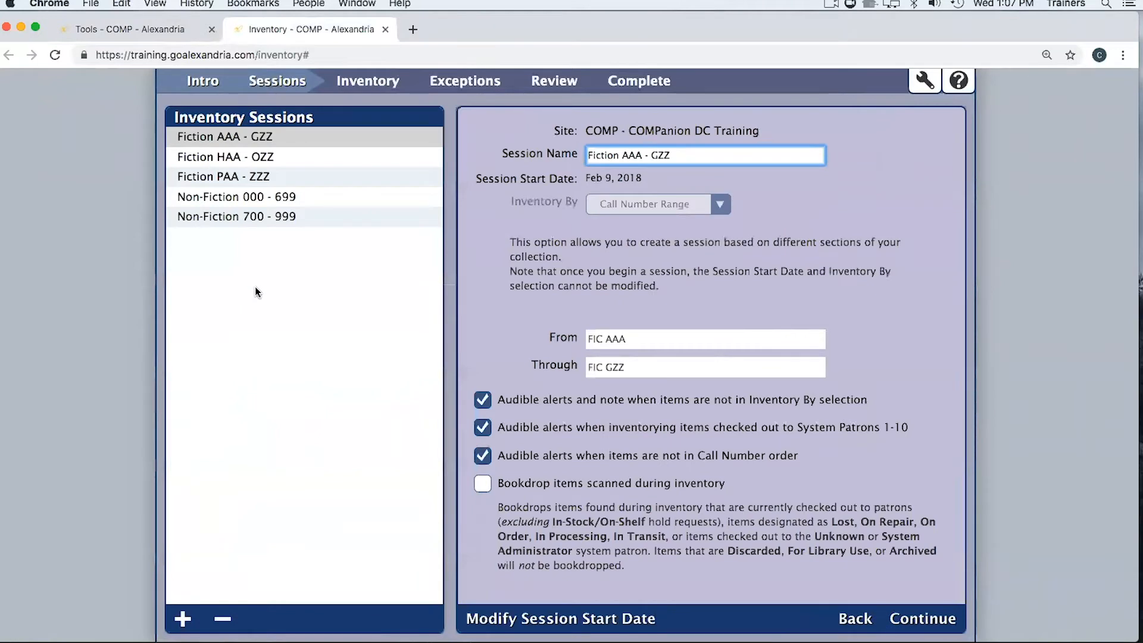
left_click(212, 83)
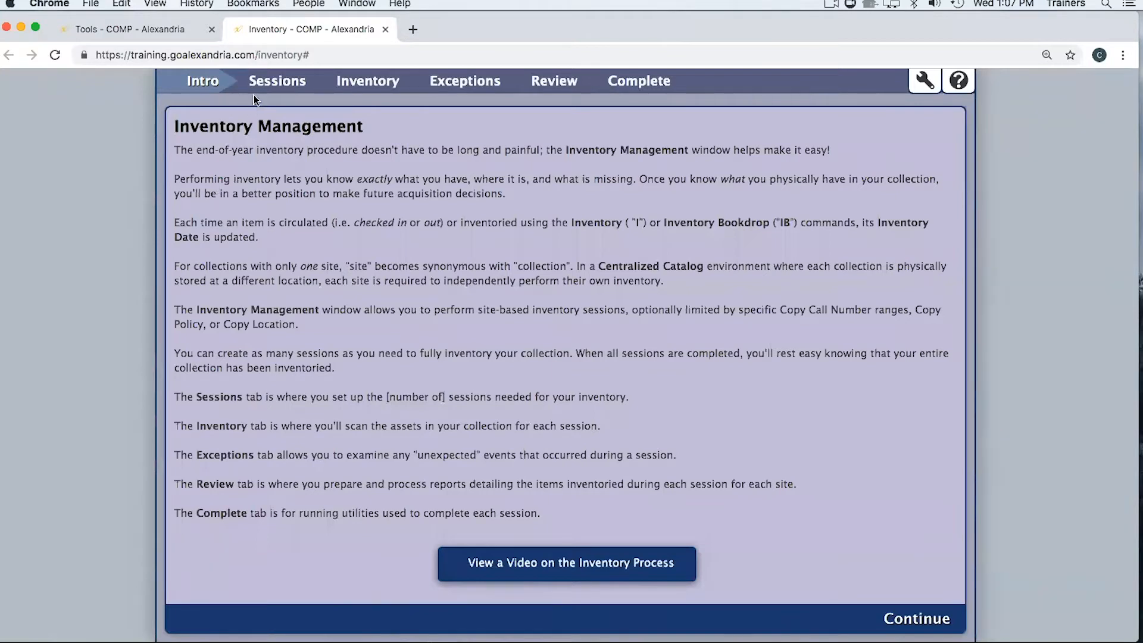
Review the call number ranges and settings of the existing fiction and non-fiction inventory sessions
left_click(284, 81)
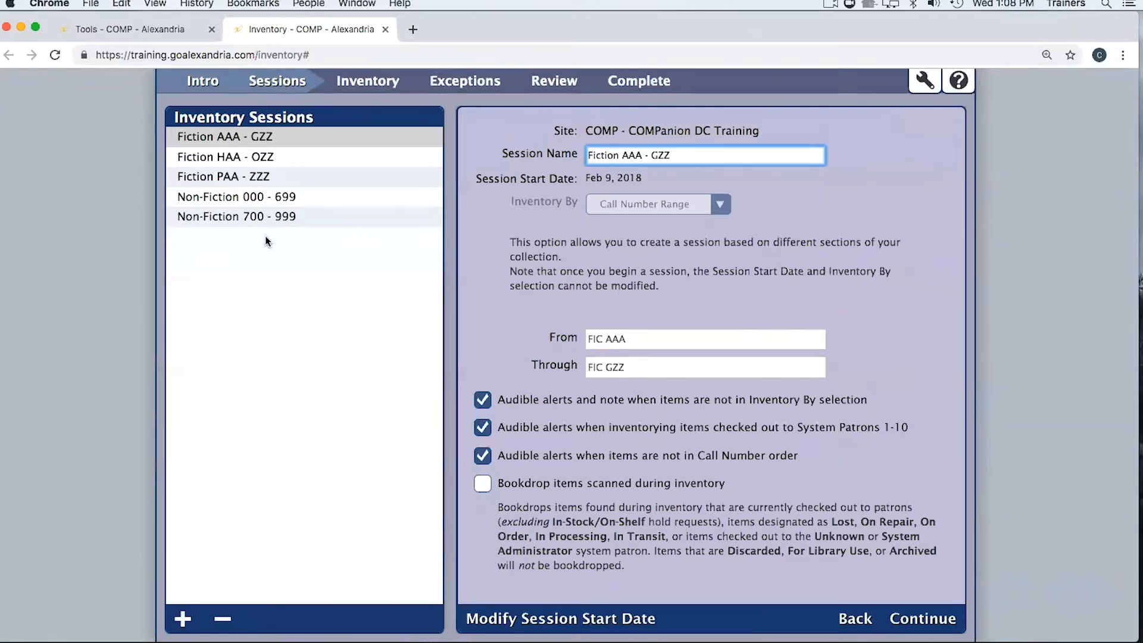
left_click(255, 158)
left_click(252, 177)
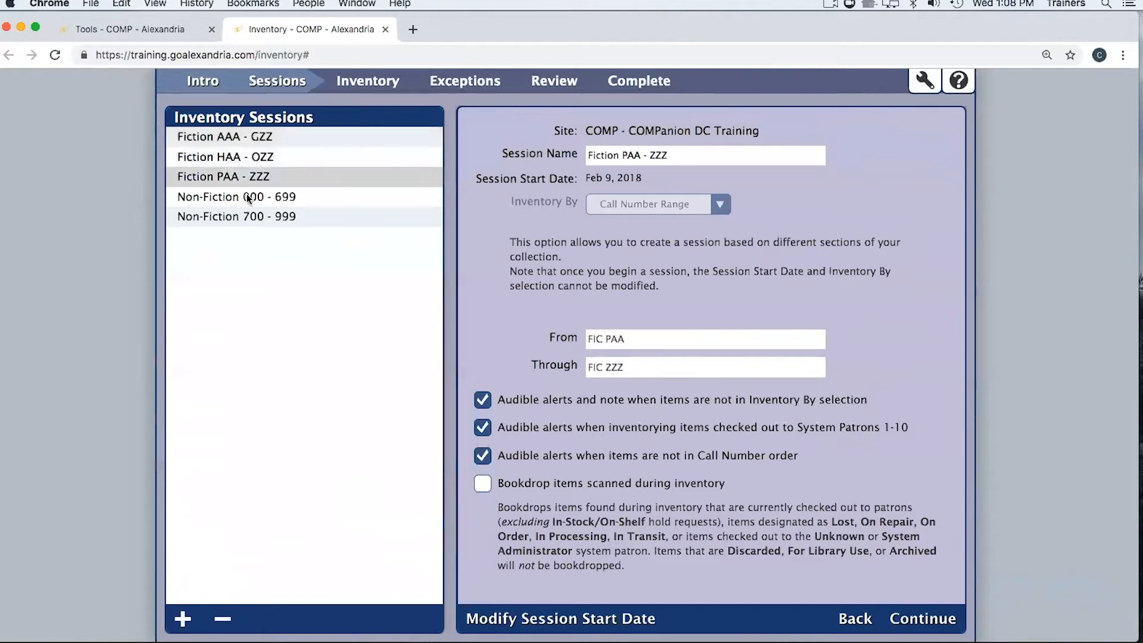
left_click(248, 198)
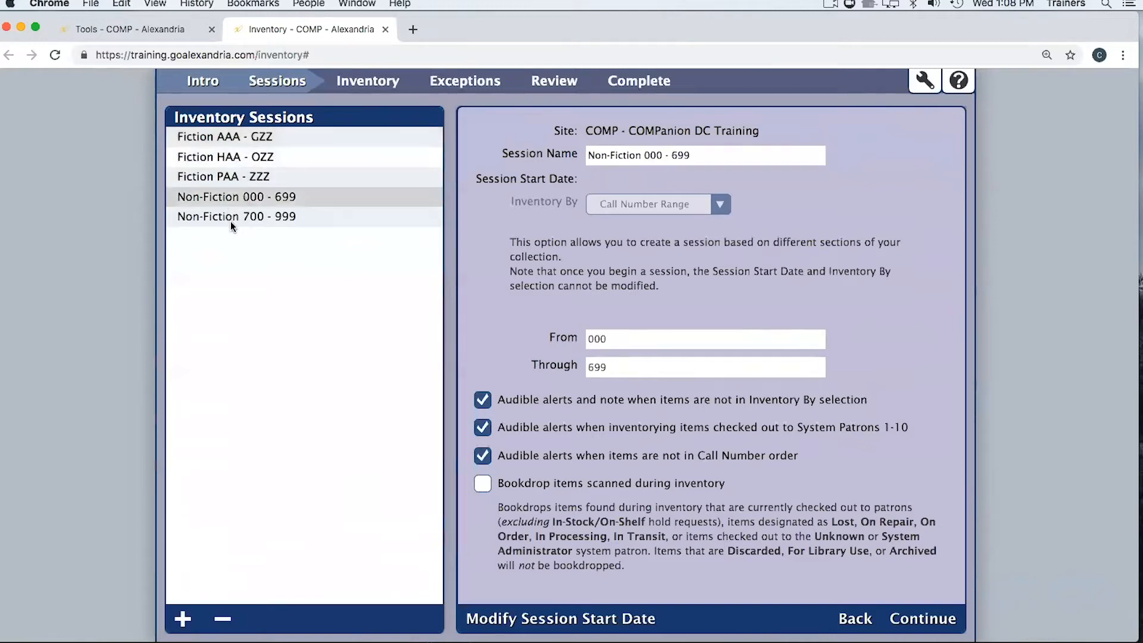
left_click(230, 220)
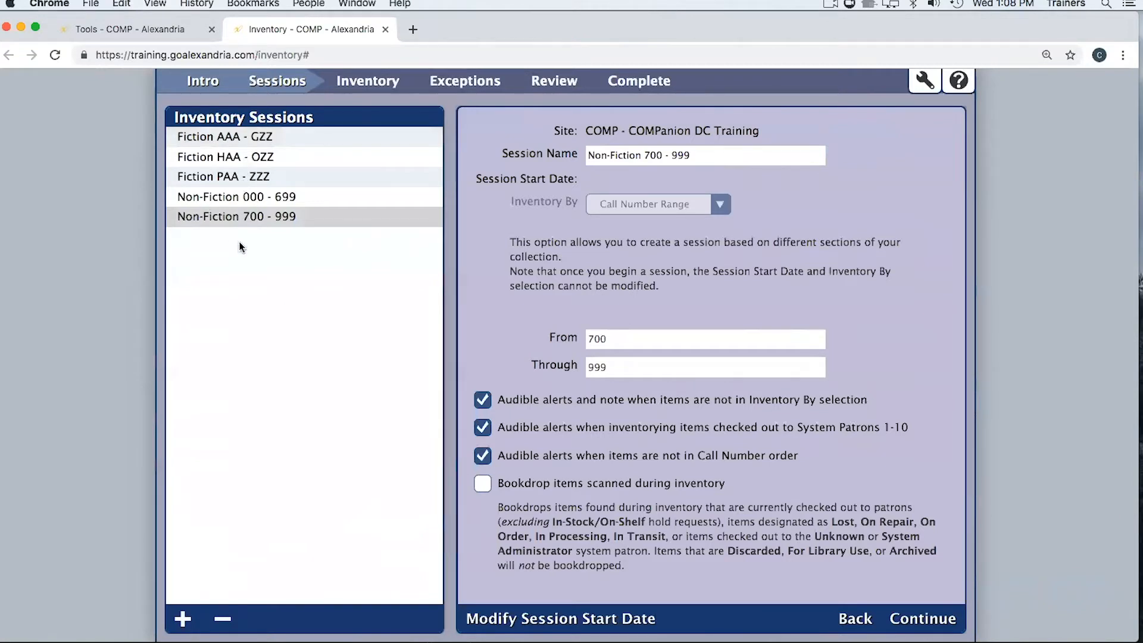
left_click(208, 138)
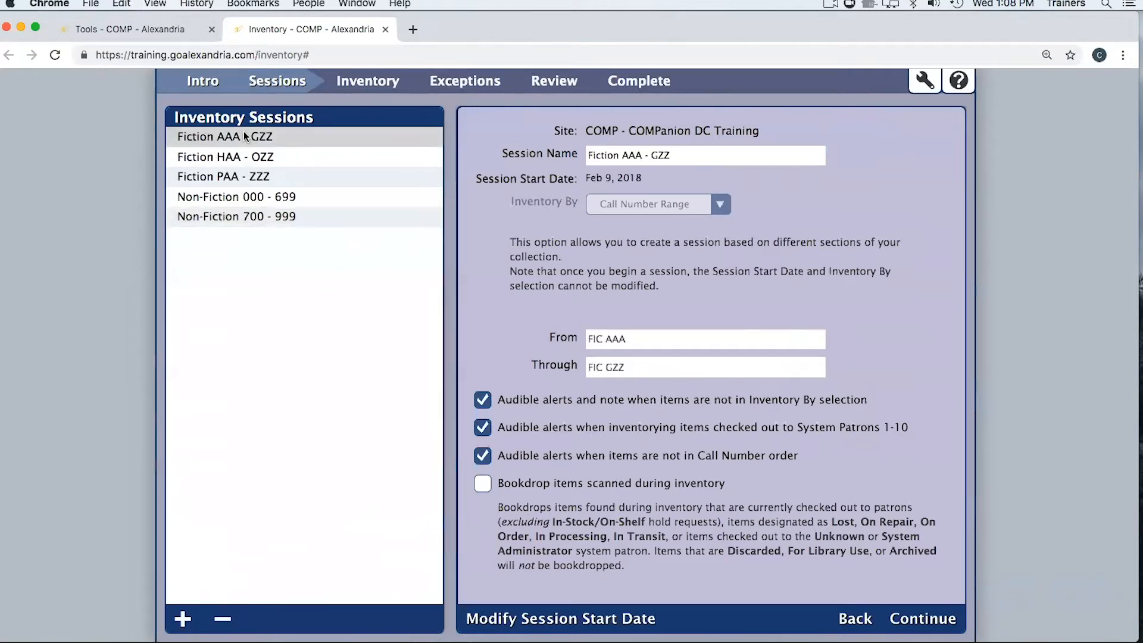
left_click(219, 162)
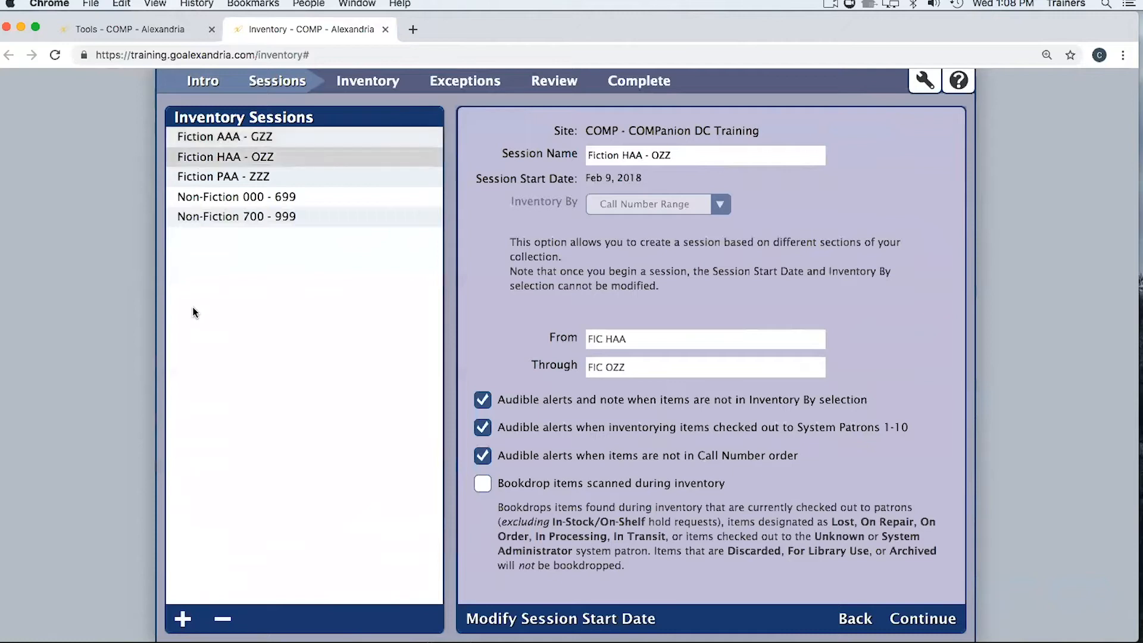
left_click(224, 181)
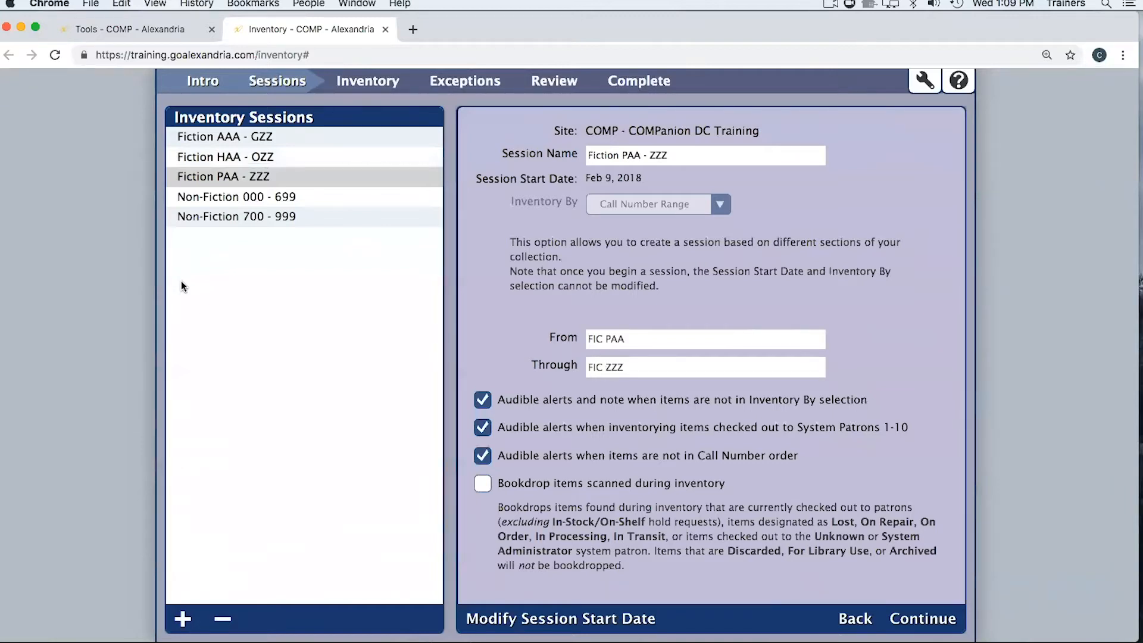
Add an inventory session named "2019 Inventory" and set it to inventory by Entire Collection
left_click(182, 619)
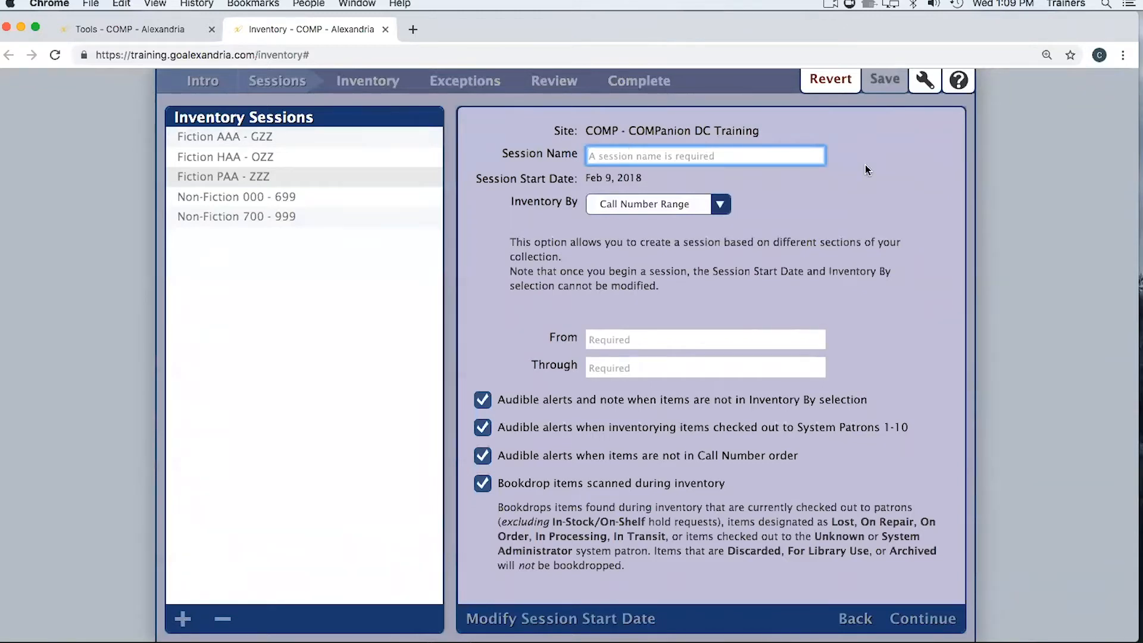
type("201")
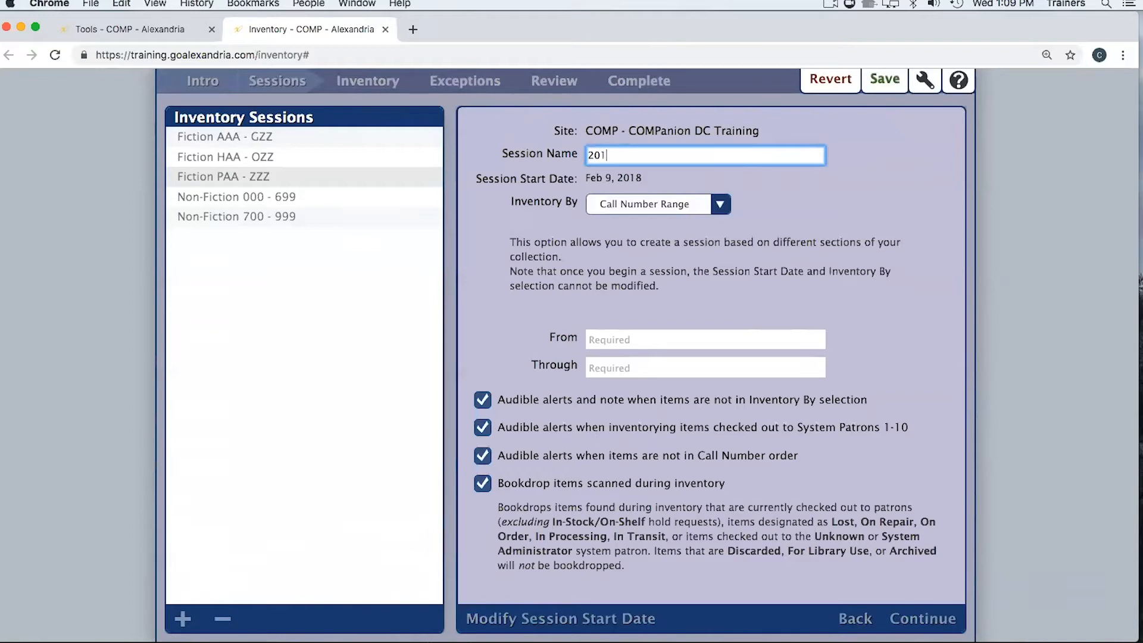
type("9 Inventory")
left_click(720, 205)
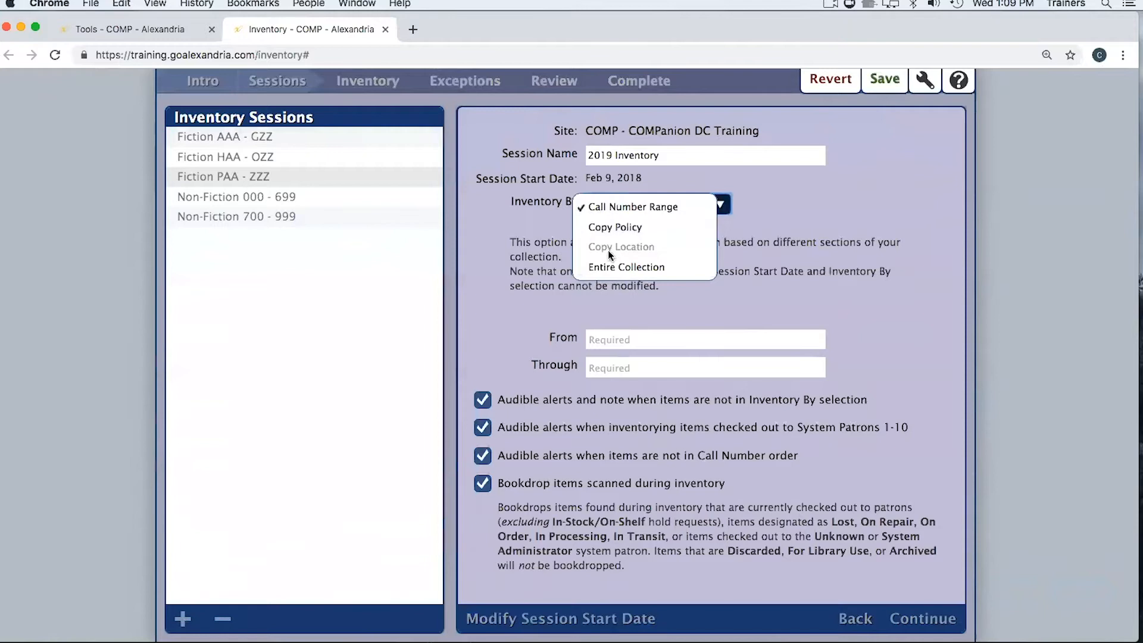
left_click(633, 266)
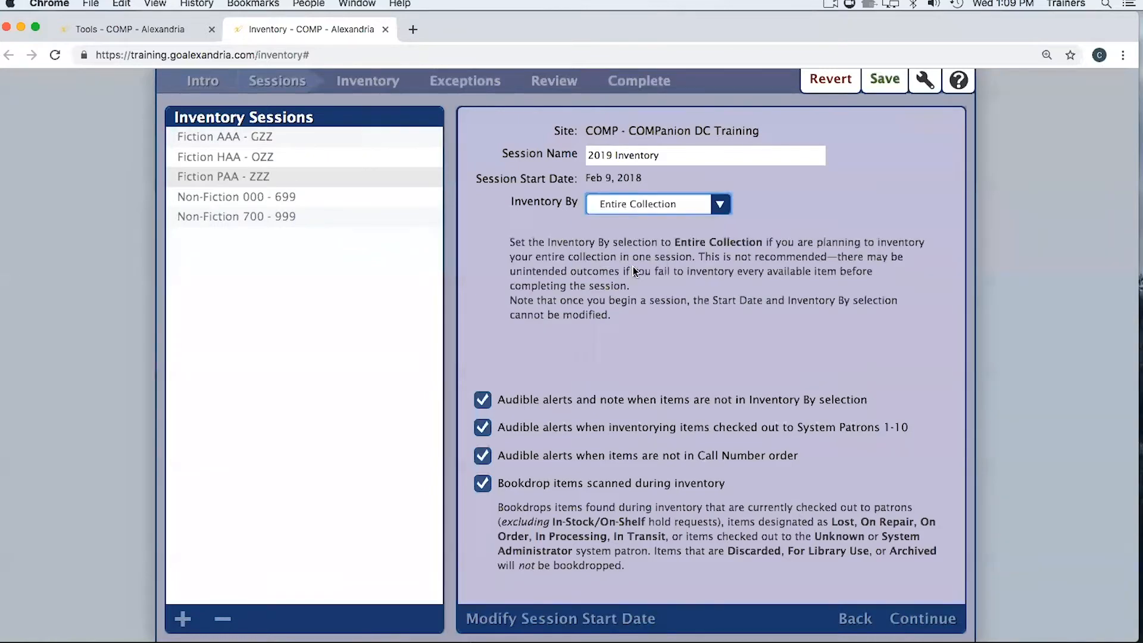
Try inventorying the 2019 Inventory session by Call Number Range, from FIC through FIC
left_click(619, 203)
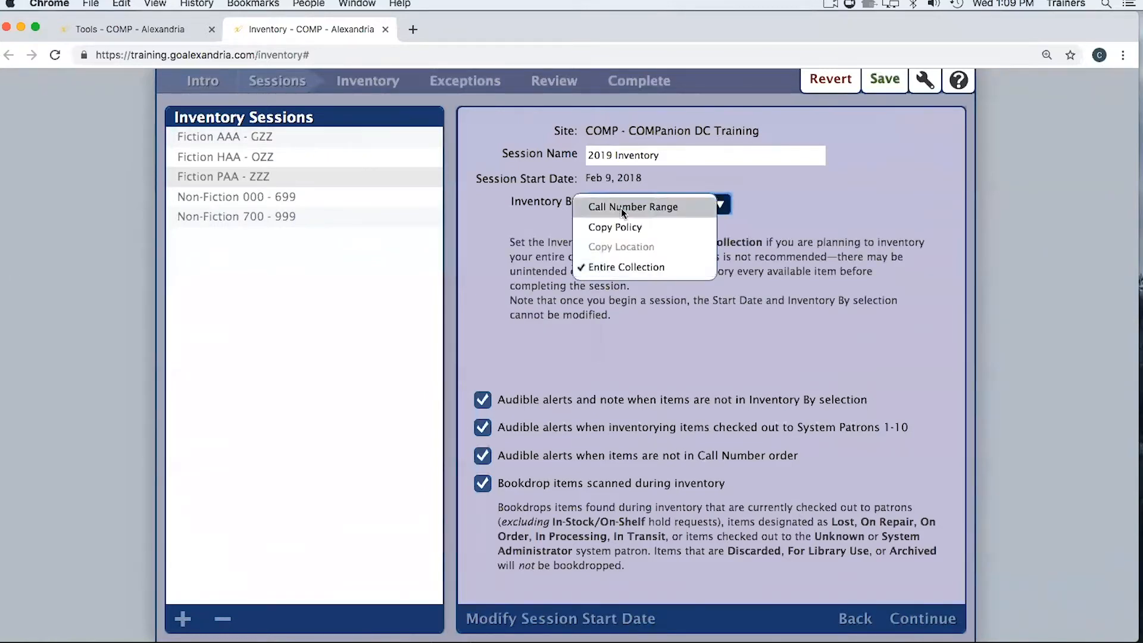
left_click(620, 207)
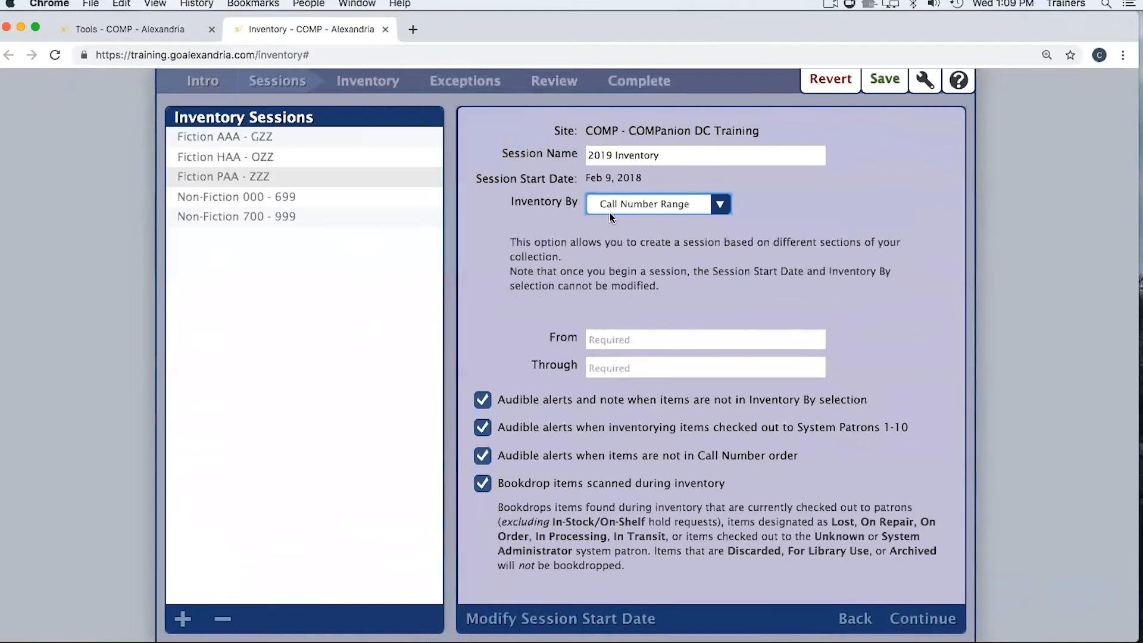
left_click(622, 338)
type("FIC")
key("Tab")
type("FIC")
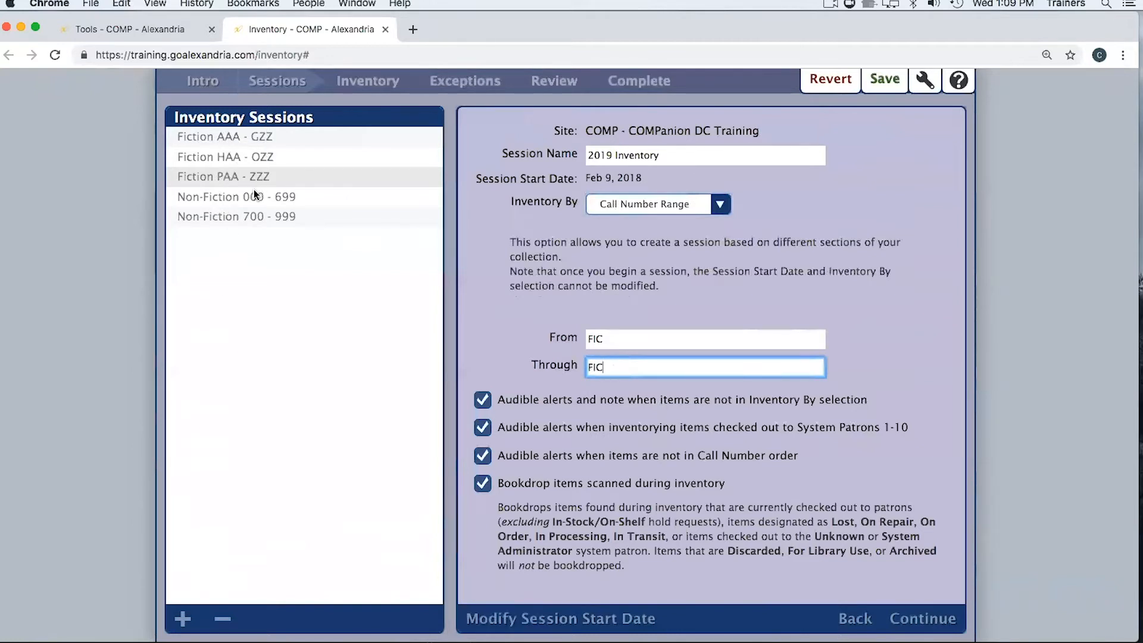
Set the 2019 Inventory session to inventory by Entire Collection and save it
left_click(723, 206)
left_click(673, 206)
left_click(673, 206)
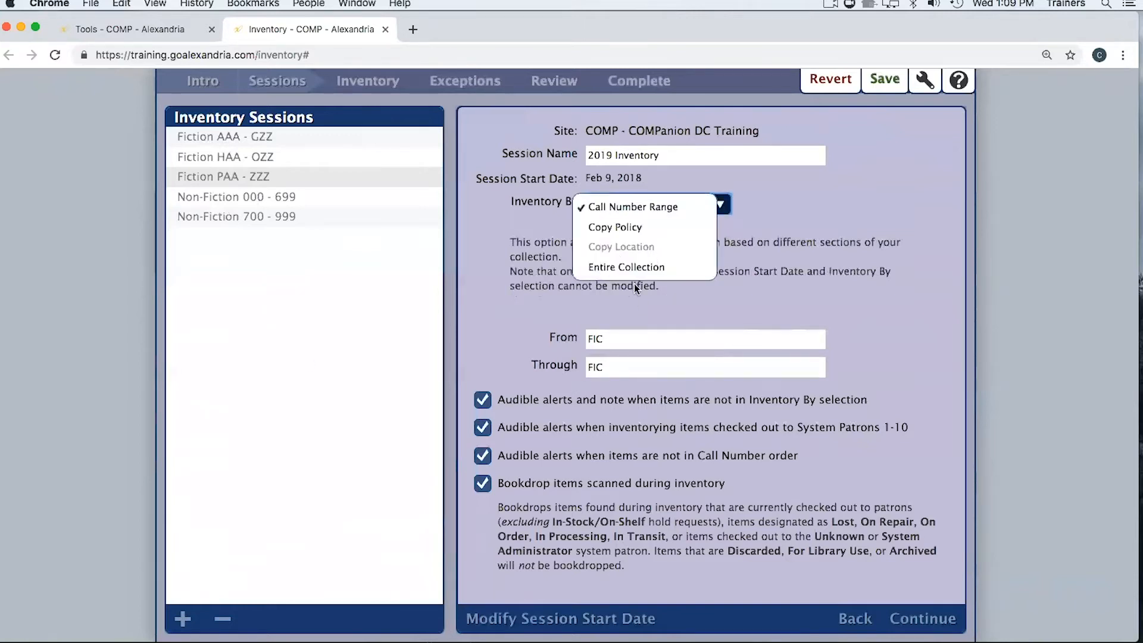
left_click(619, 268)
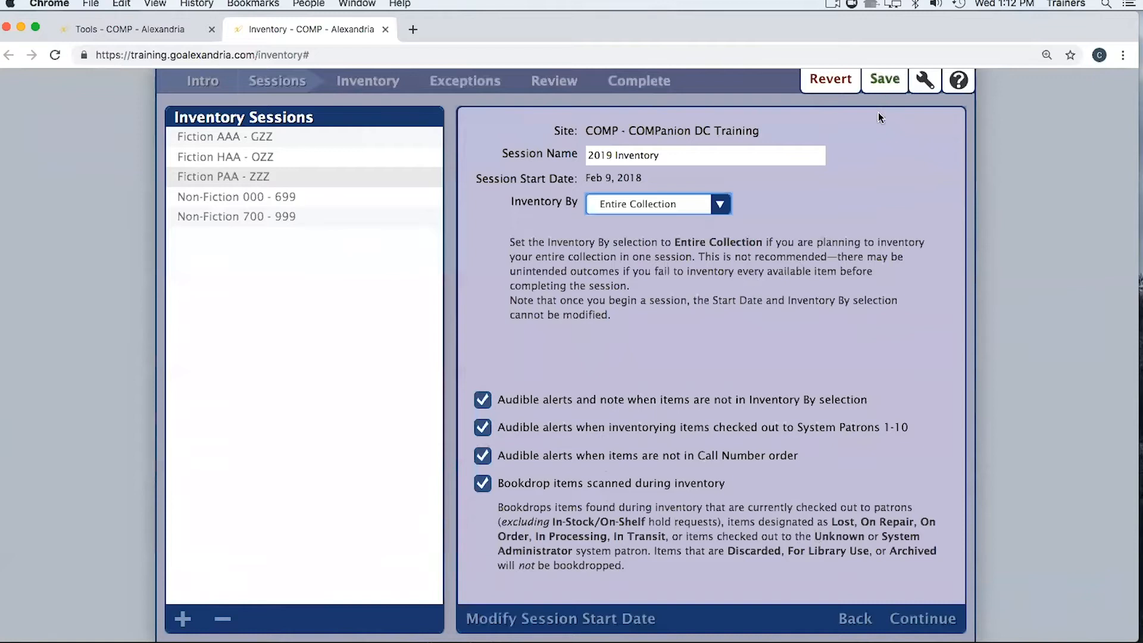
left_click(882, 80)
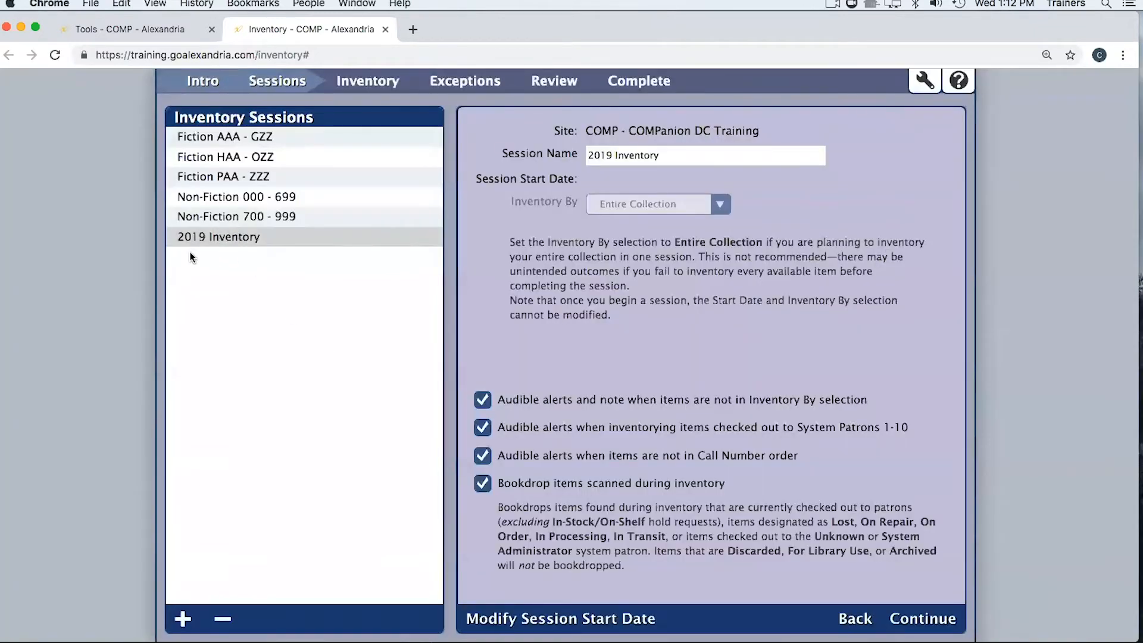
Turn on bookdropping of scanned items for the Fiction AAA - GZZ session, save it, and continue to item scanning
left_click(233, 217)
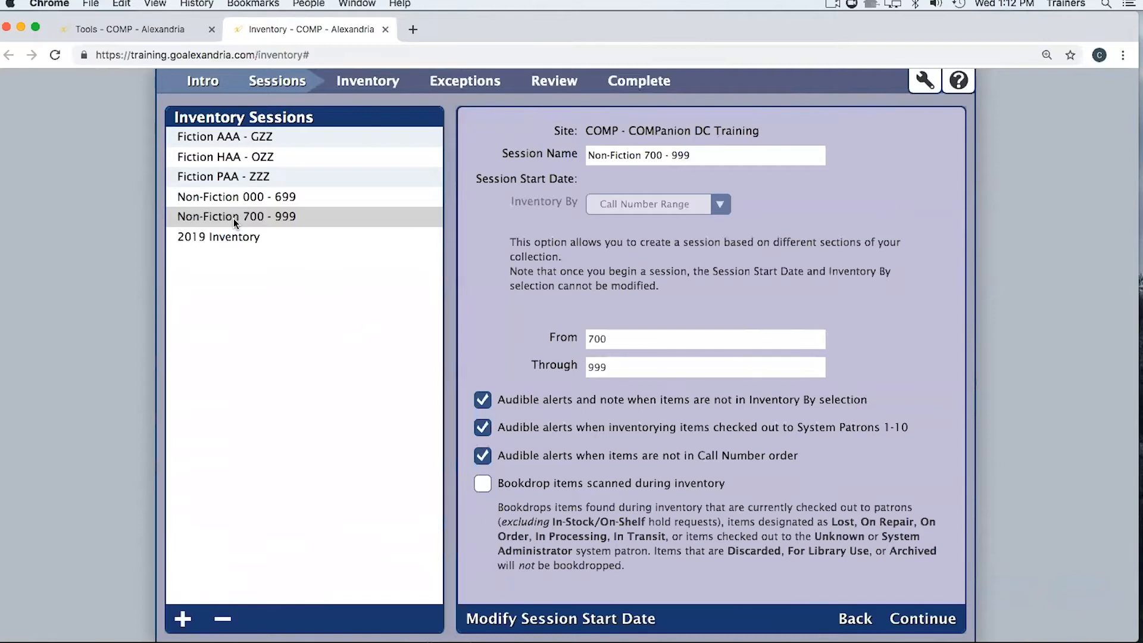
left_click(214, 138)
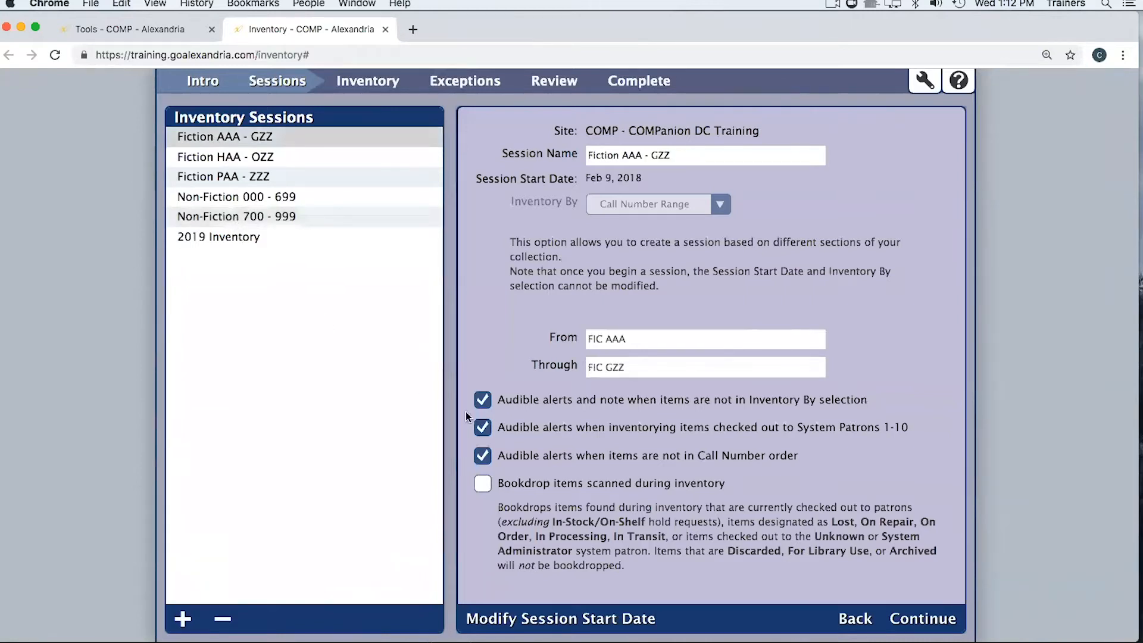
left_click(482, 483)
left_click(886, 82)
left_click(923, 617)
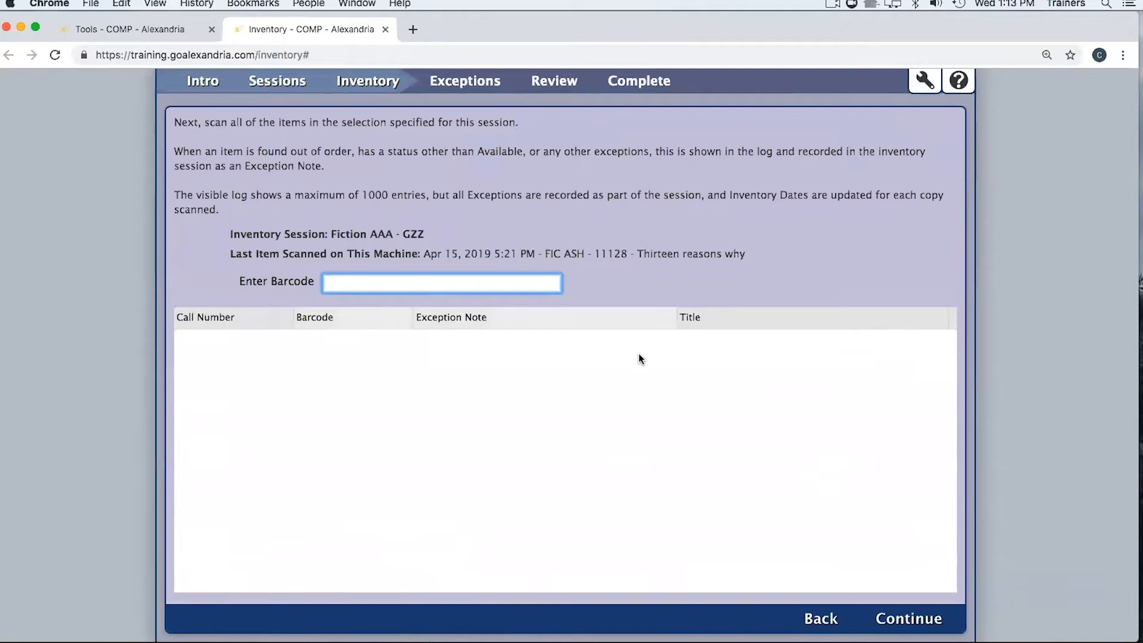
Inventory the items with barcodes 11330, 11334, 11336 and 11339 in the Fiction AAA - GZZ session
type("11330")
key("Return")
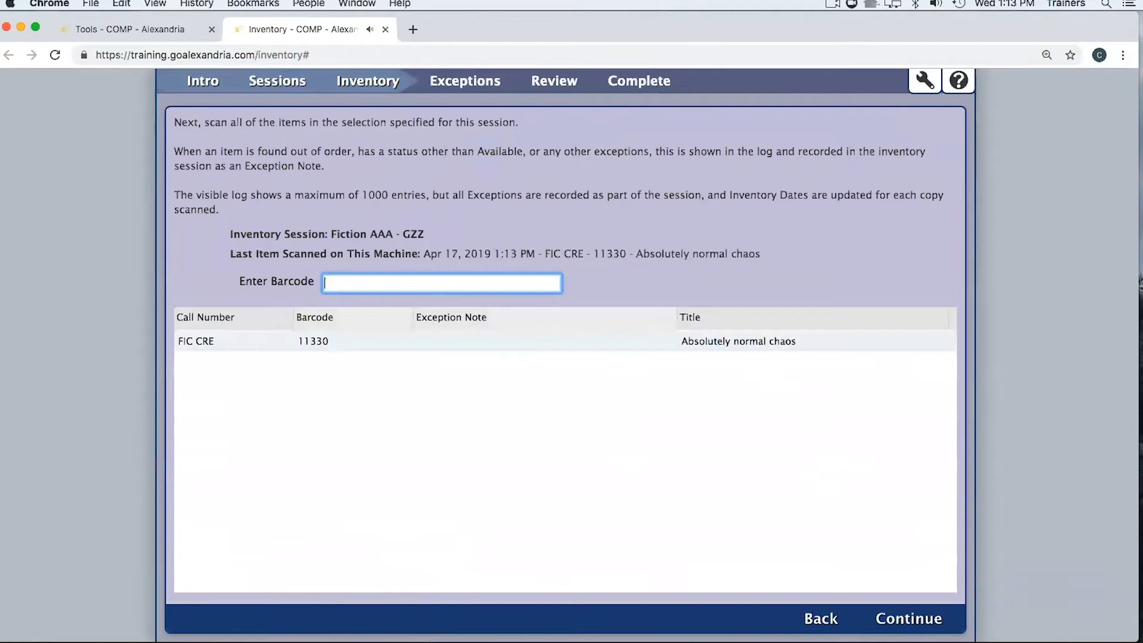
type("11334")
key("Return")
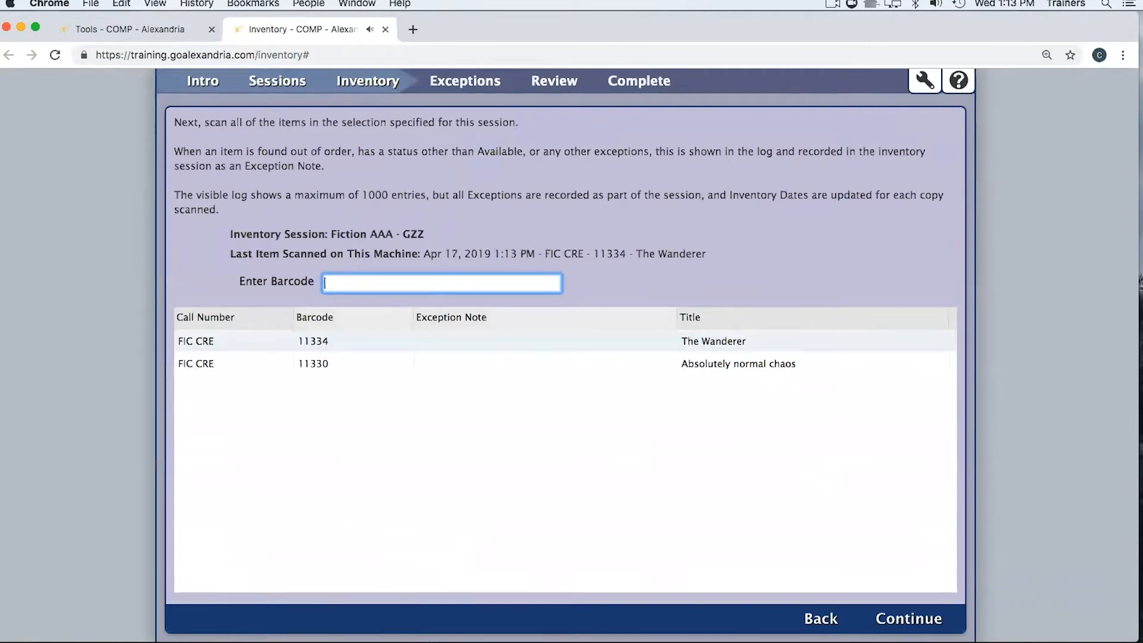
type("11336")
key("Return")
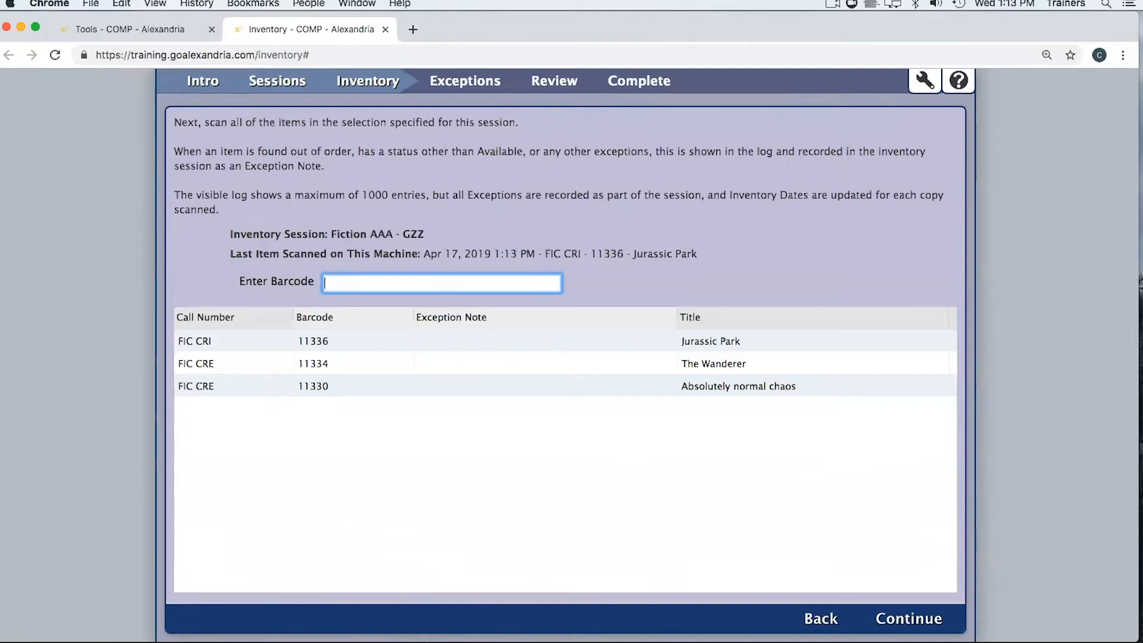
type("11339")
key("Return")
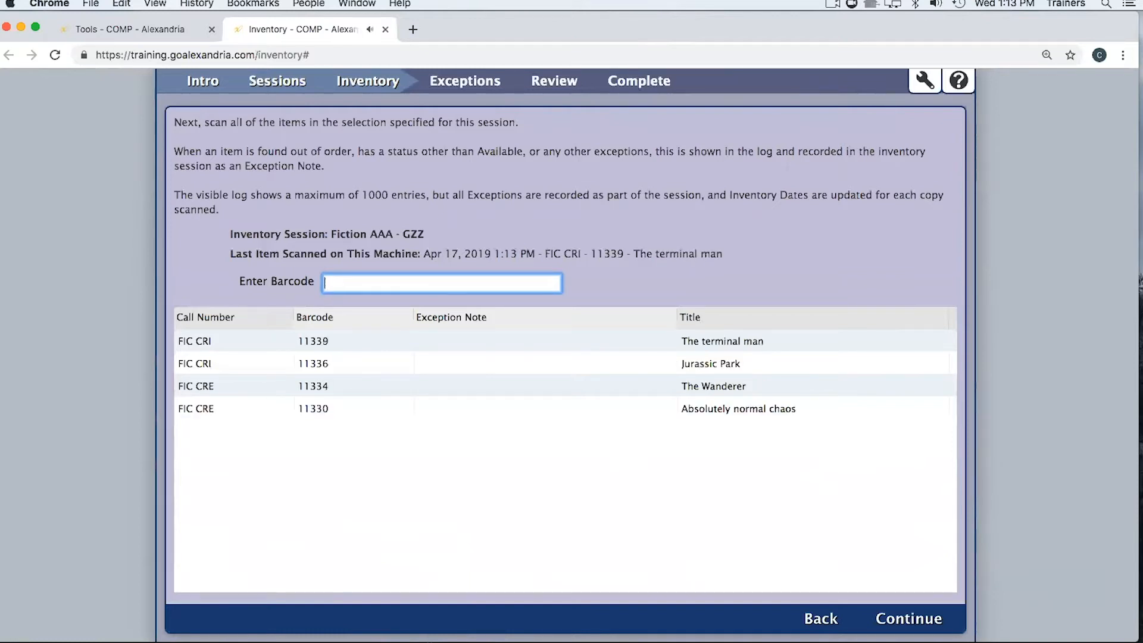
Inventory the items with barcodes 11342, 11345 and the out-of-order 11340
type("11338")
key("Return")
type("11342")
key("Return")
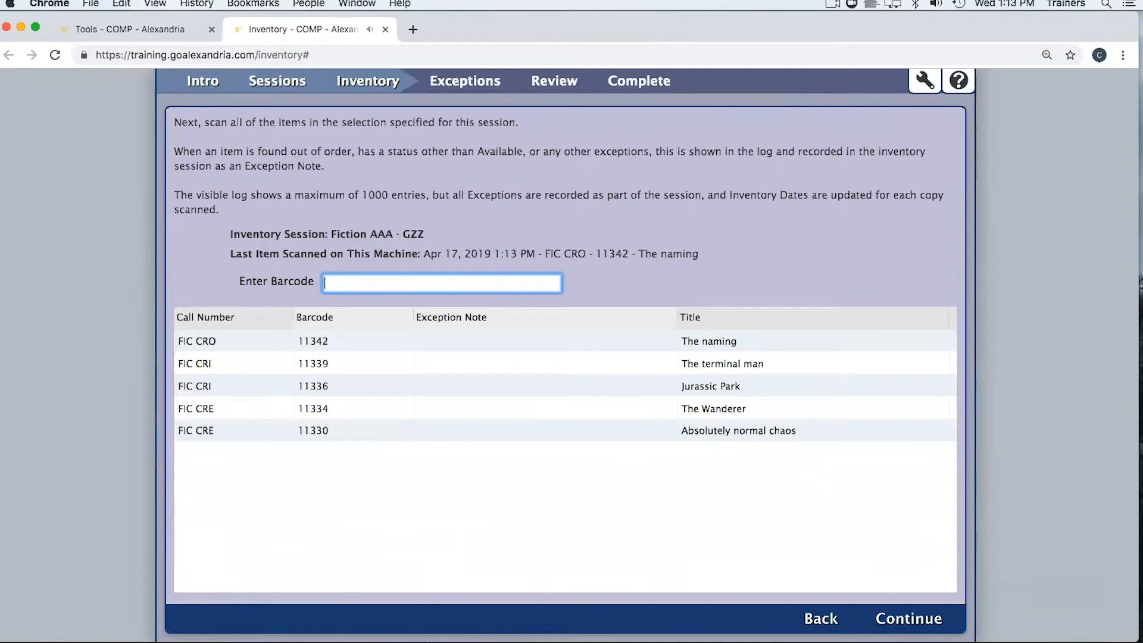
type("11345")
key("Return")
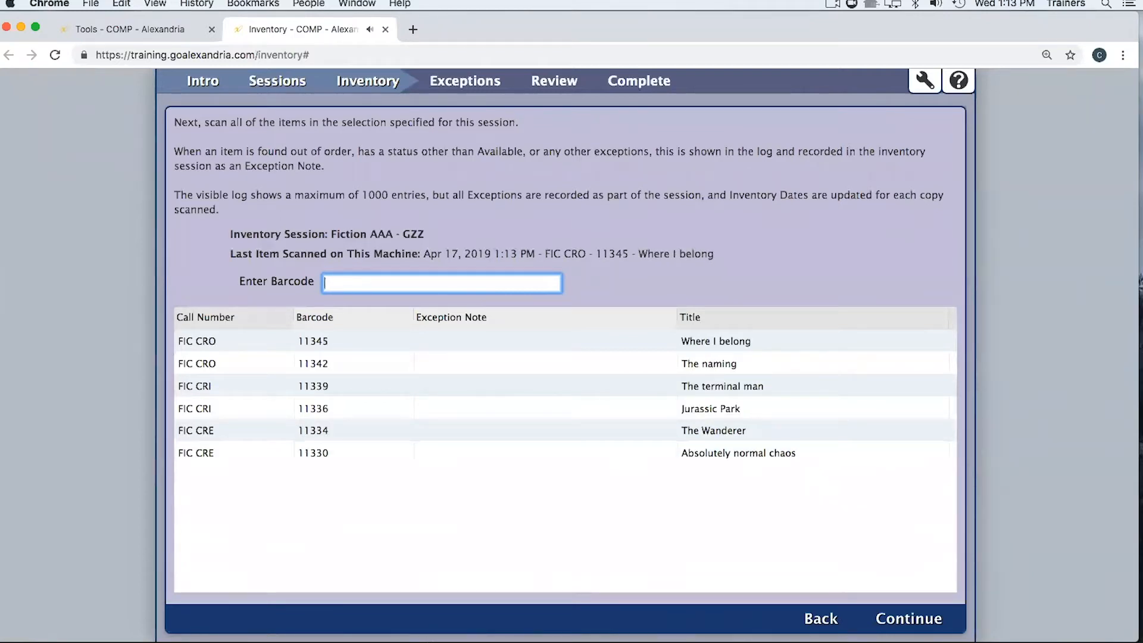
type("11340")
key("Return")
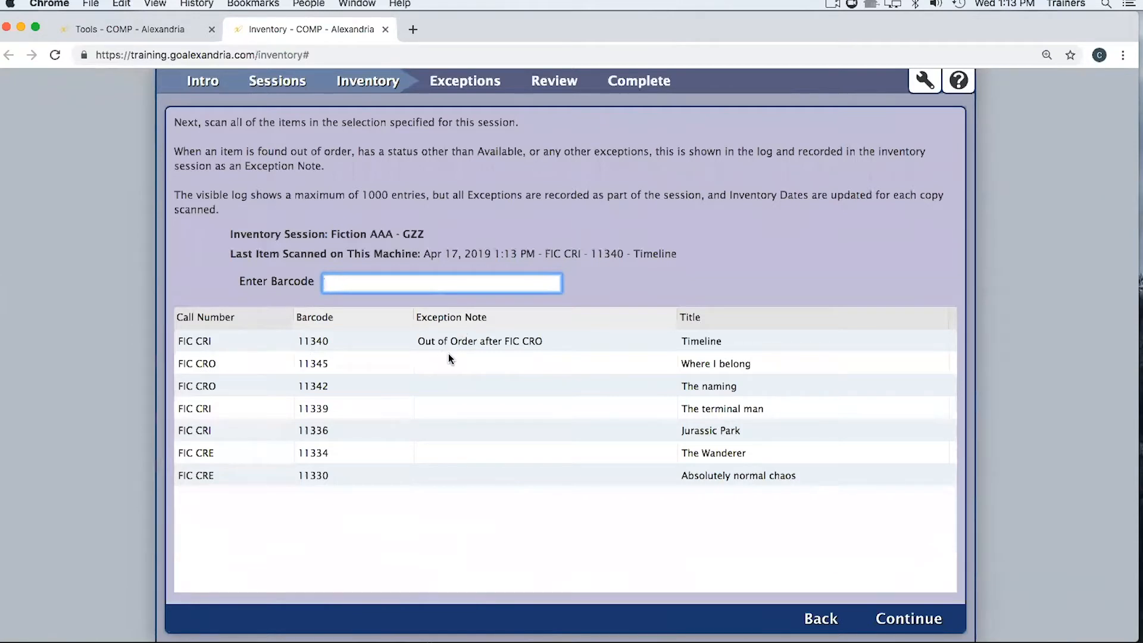
Inventory the items with barcodes 11347, 11344, 11341, 11351, 11352 and the out-of-order 11348
type("11347")
key("Return")
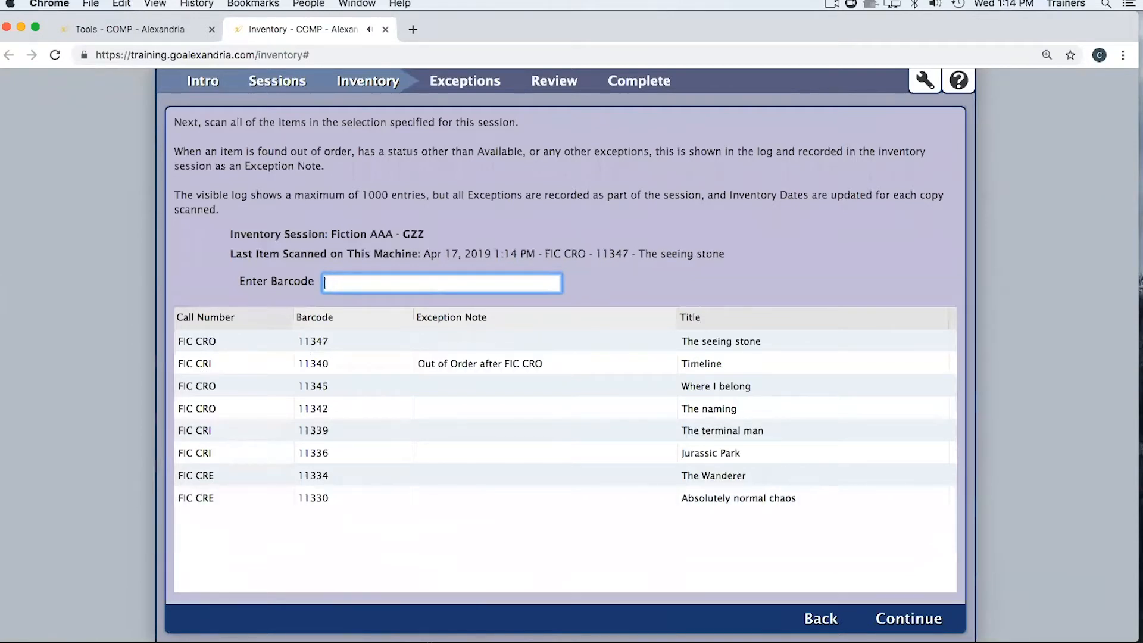
type("11344")
key("Return")
type("11341")
key("Return")
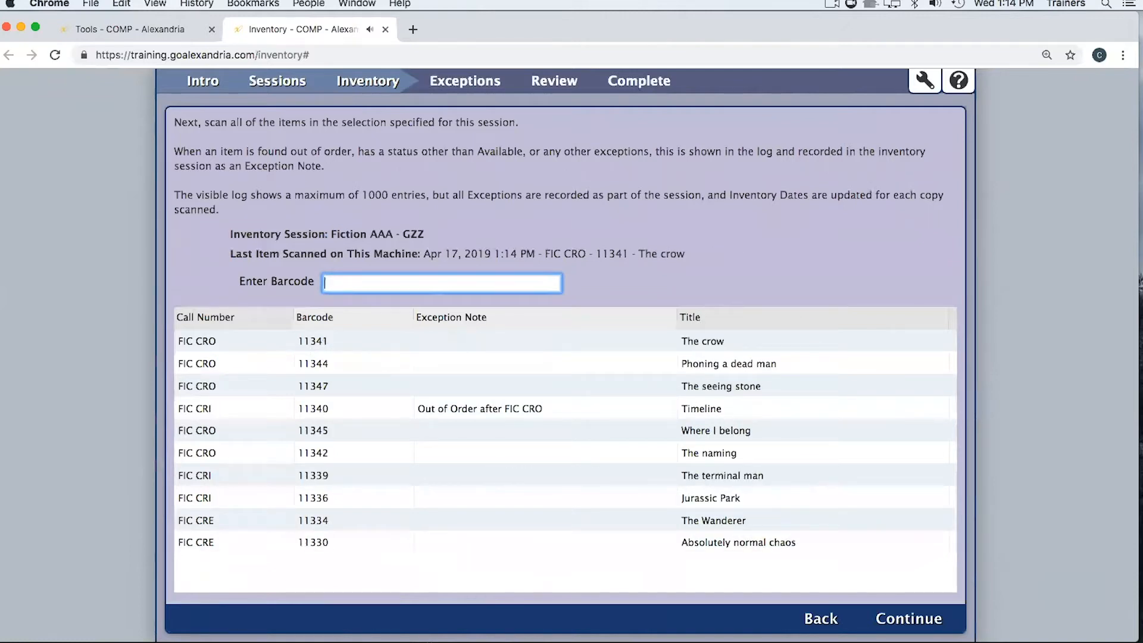
type("11351")
key("Return")
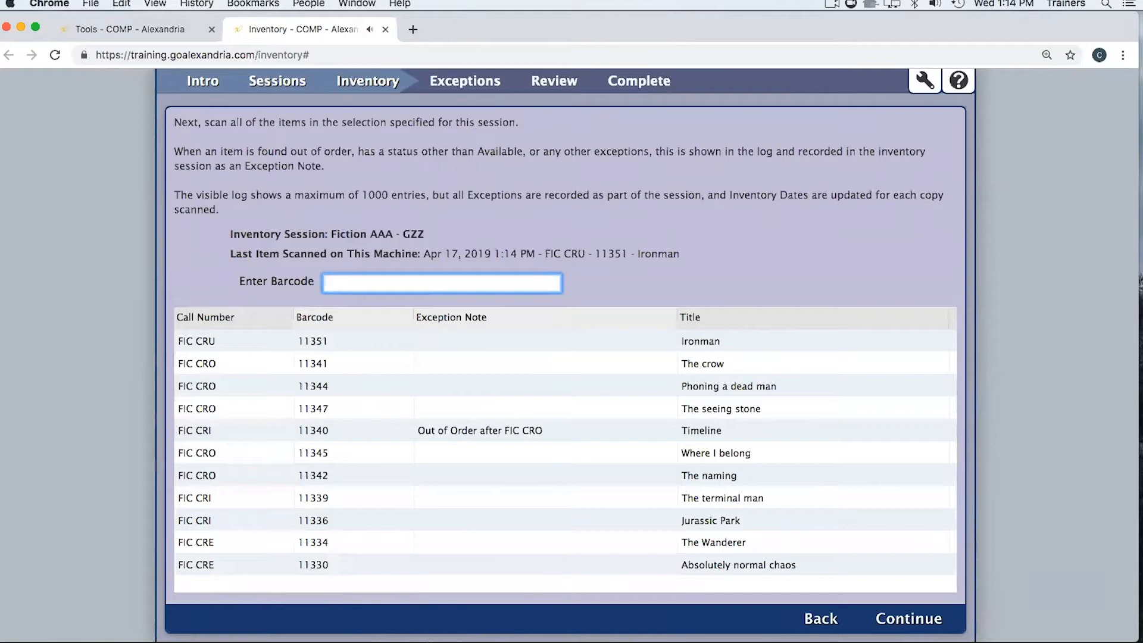
type("11352")
key("Return")
type("11348")
key("Return")
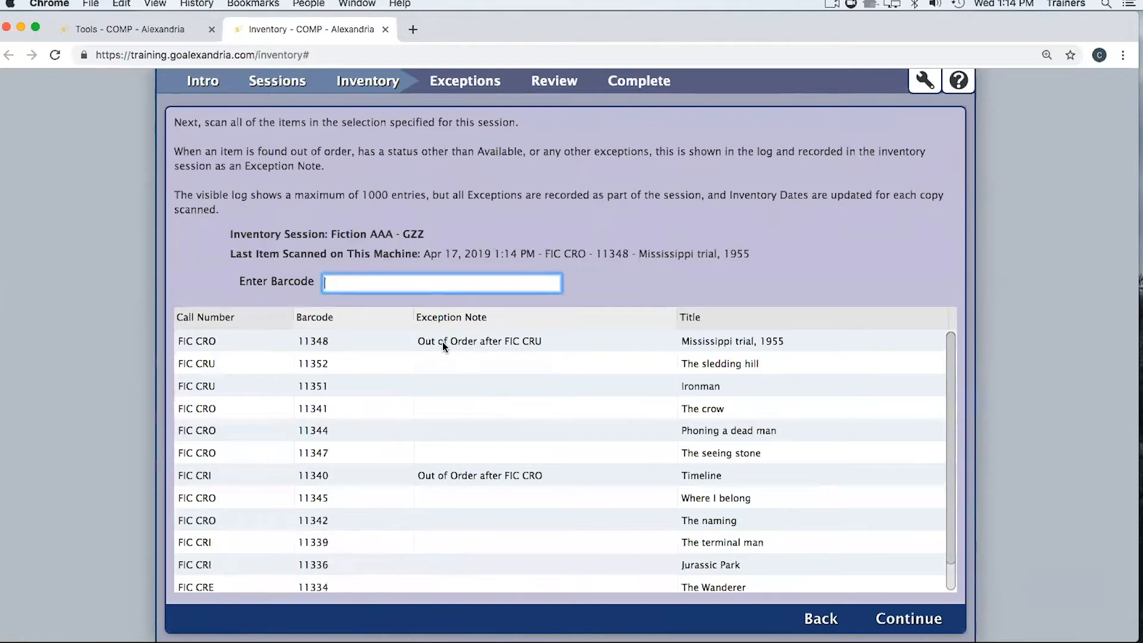
Start Discard Mode in Circulation with the reason Weeded and discard the item with barcode 11355
left_click(112, 29)
left_click(188, 110)
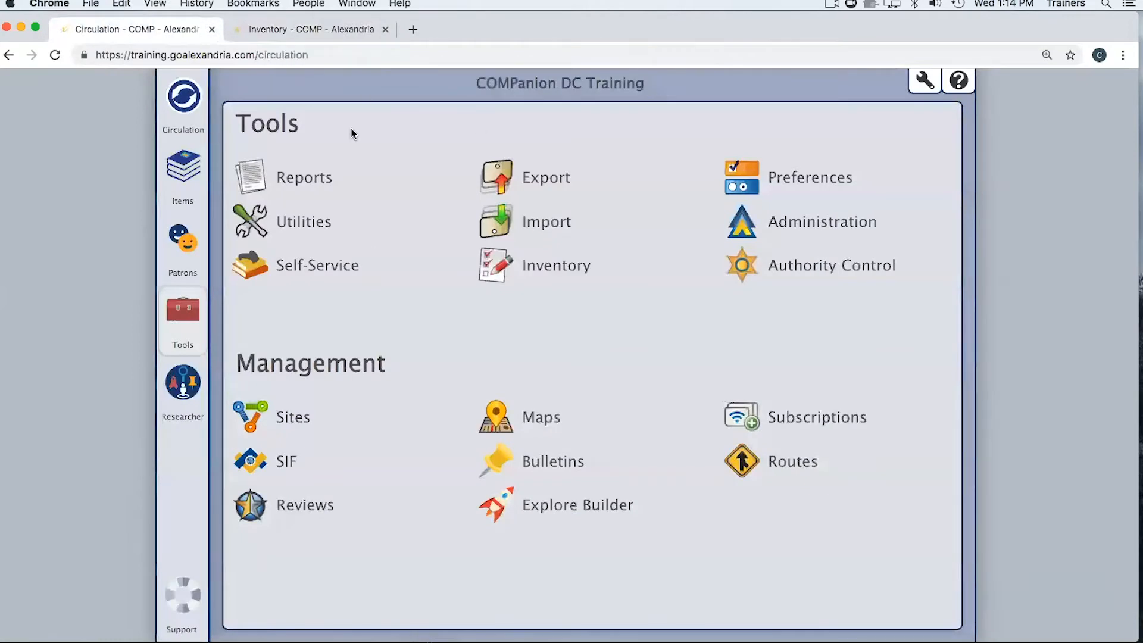
type("xx")
key("Return")
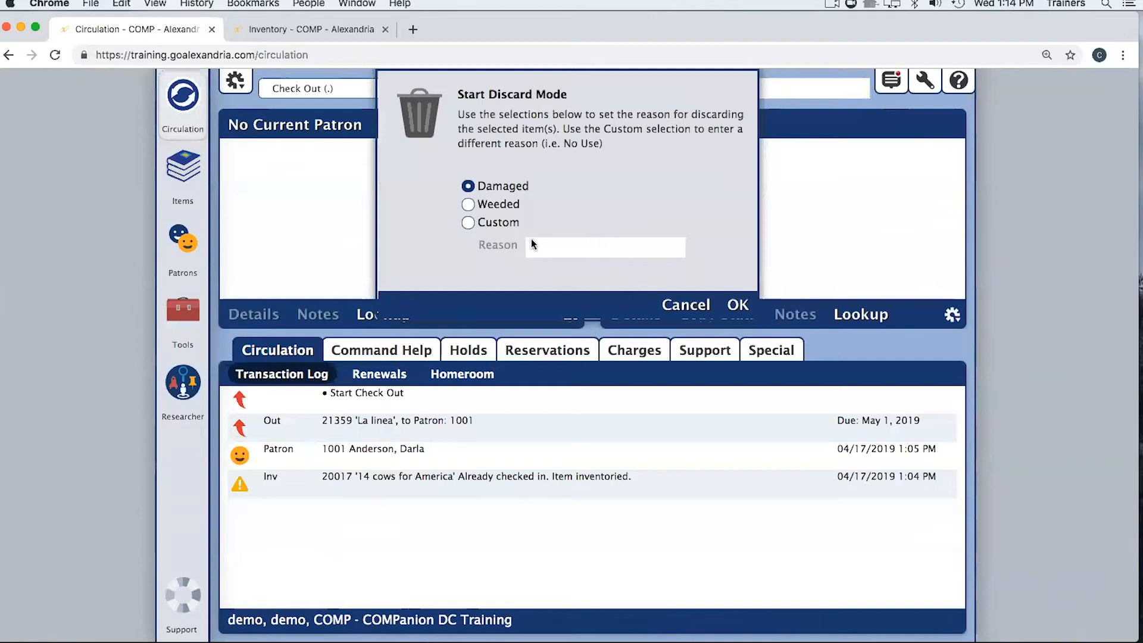
left_click(468, 204)
left_click(738, 305)
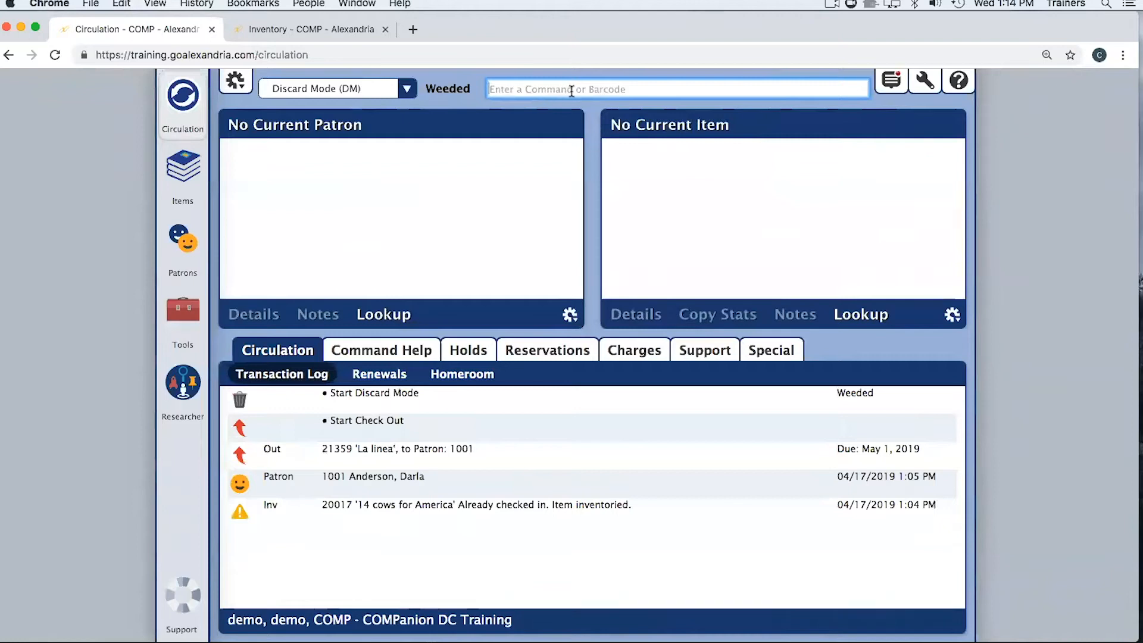
type("11355")
key("Return")
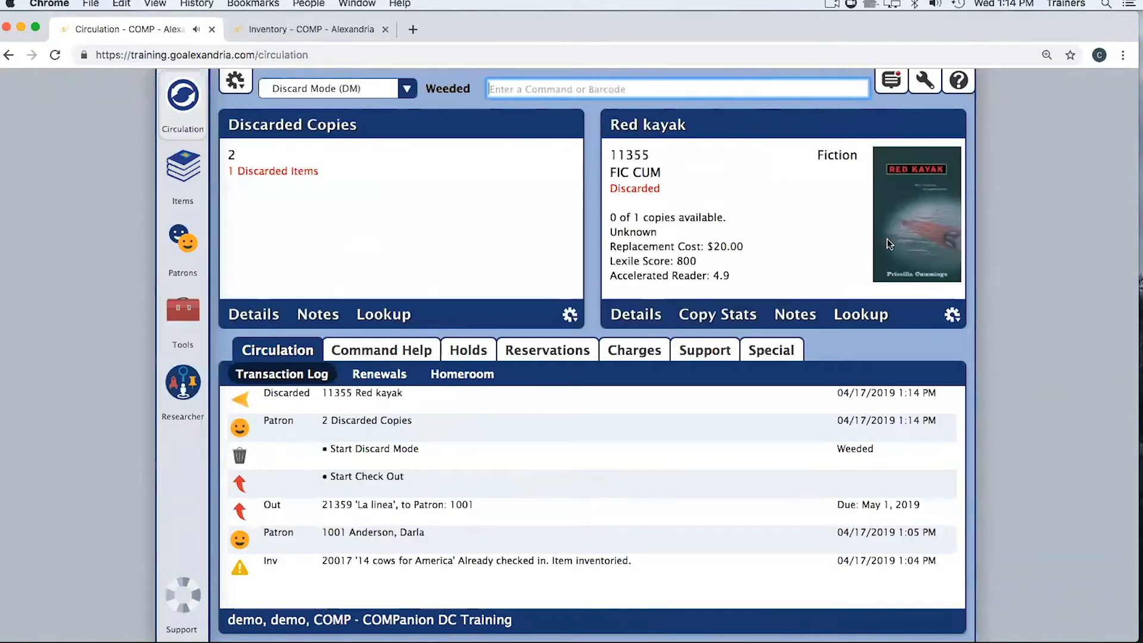
Return to the inventory session and scan barcode 11358, followed by the discarded item 11355
left_click(298, 29)
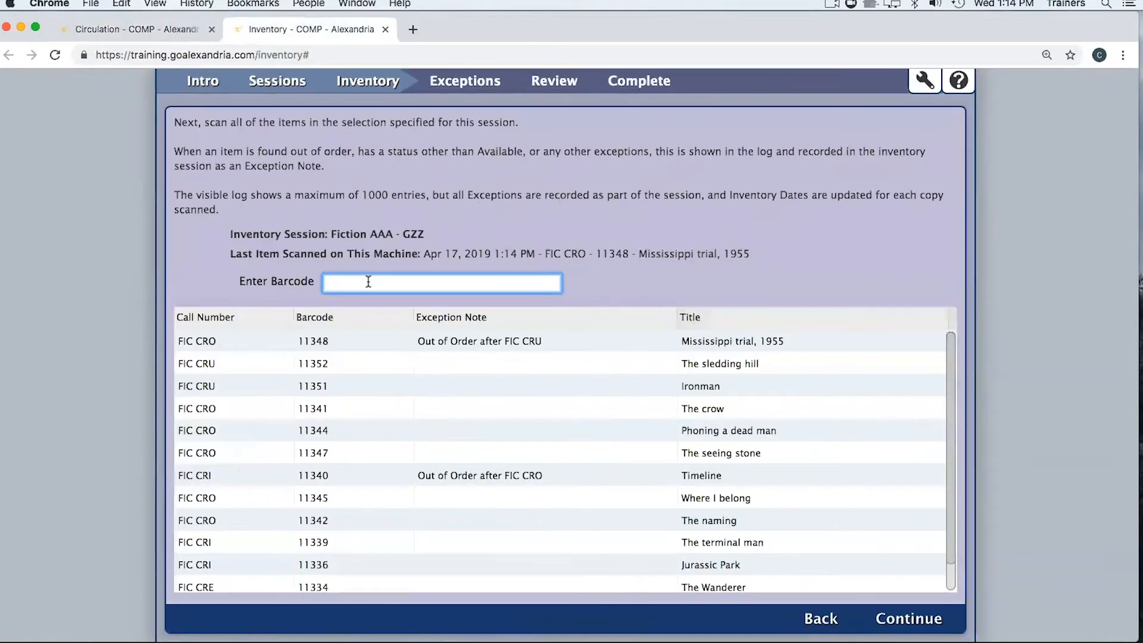
type("11358")
key("Return")
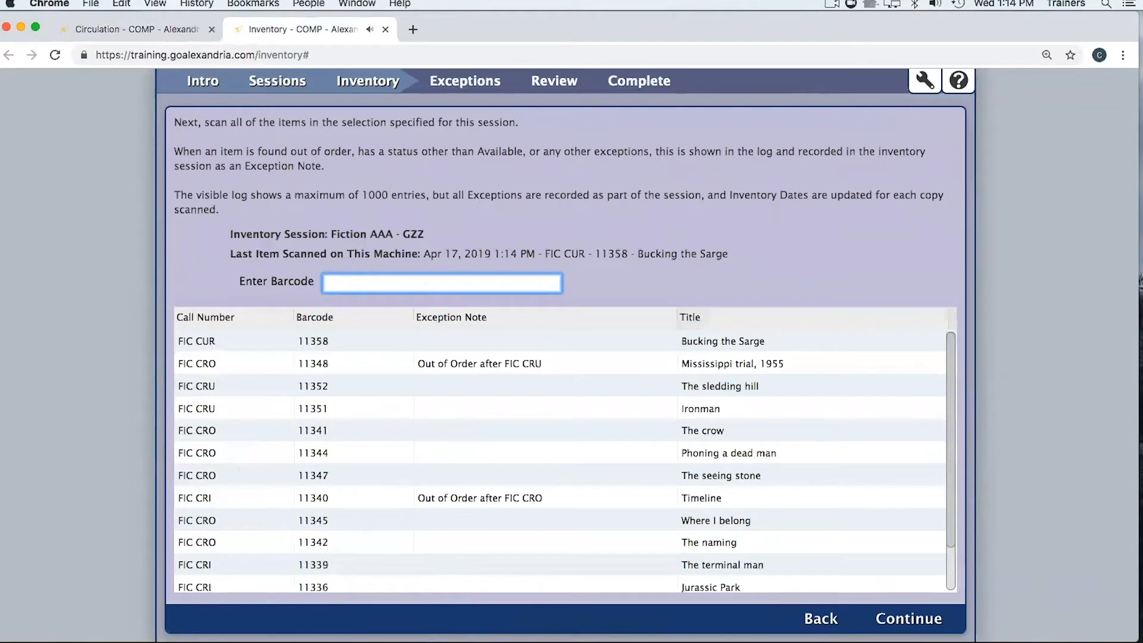
type("11355")
key("Return")
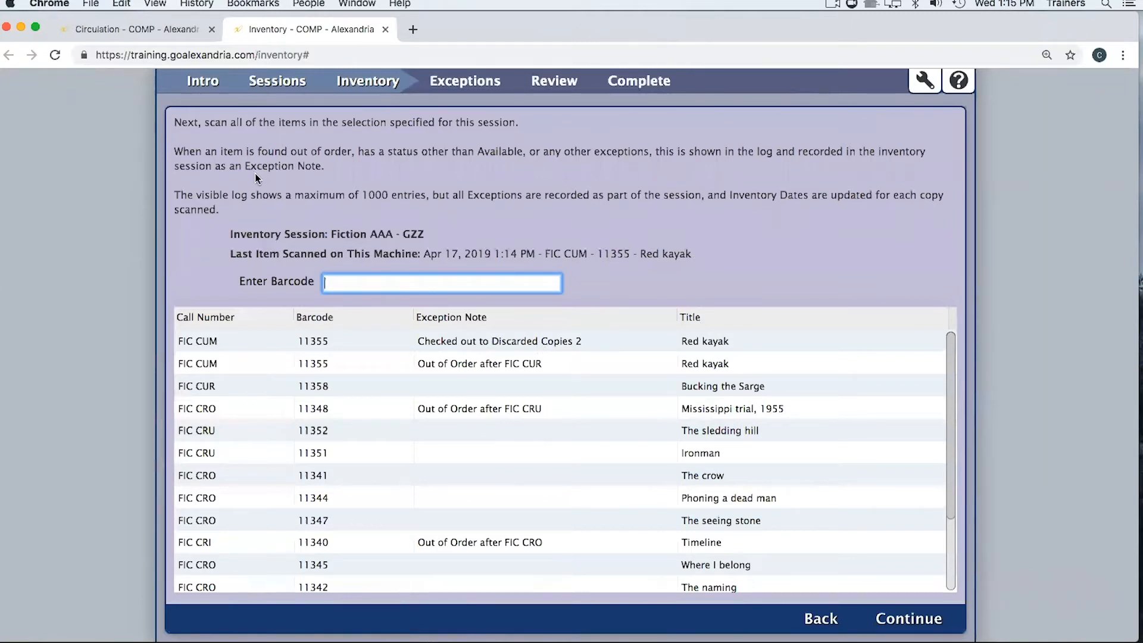
Close Inventory management, reopen it from Tools, and resume item scanning in the Fiction AAA - GZZ session
left_click(385, 30)
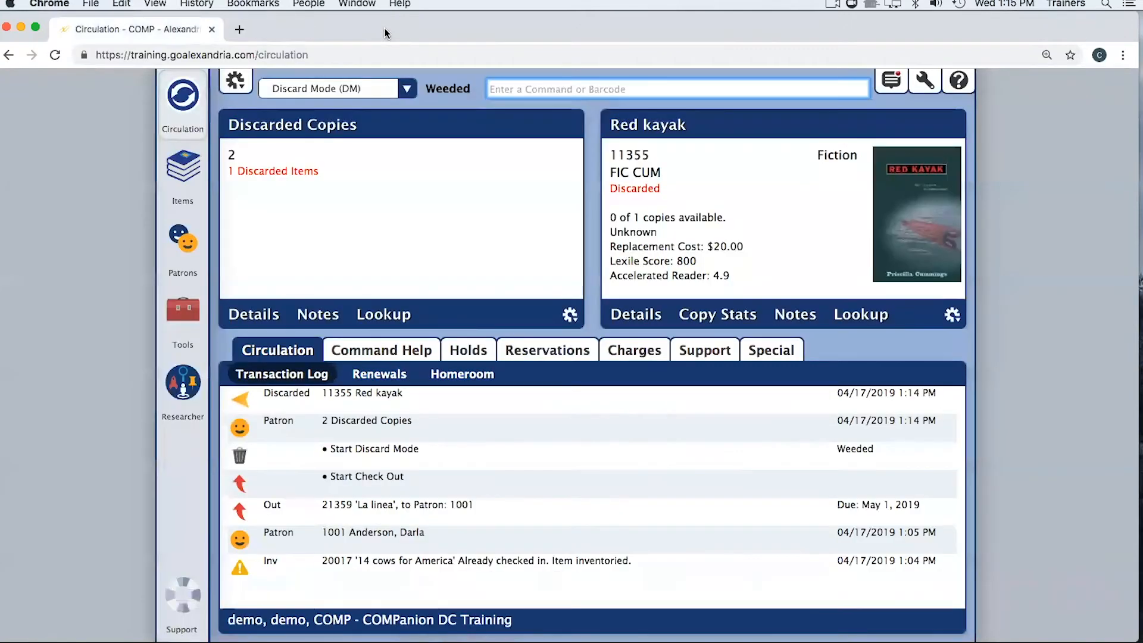
left_click(182, 313)
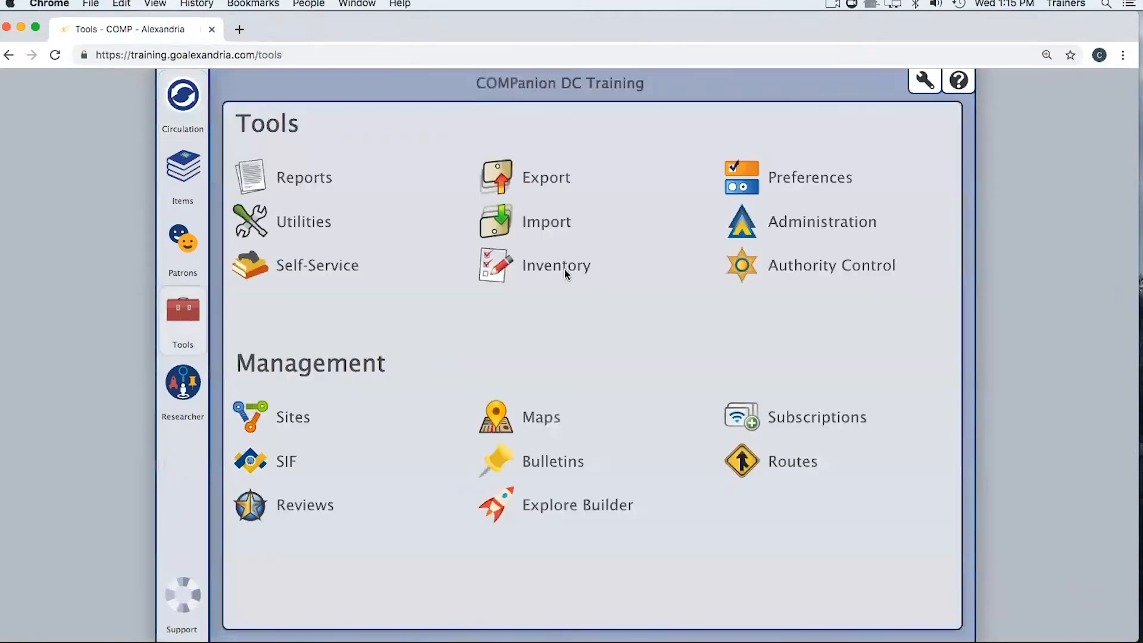
left_click(564, 272)
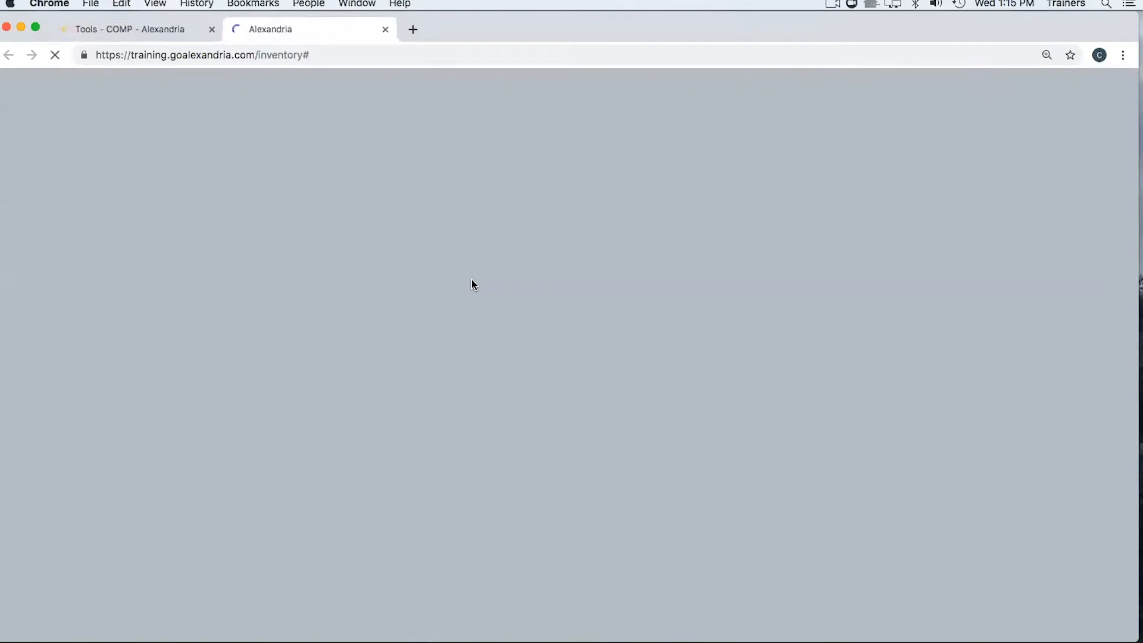
left_click(267, 84)
left_click(251, 140)
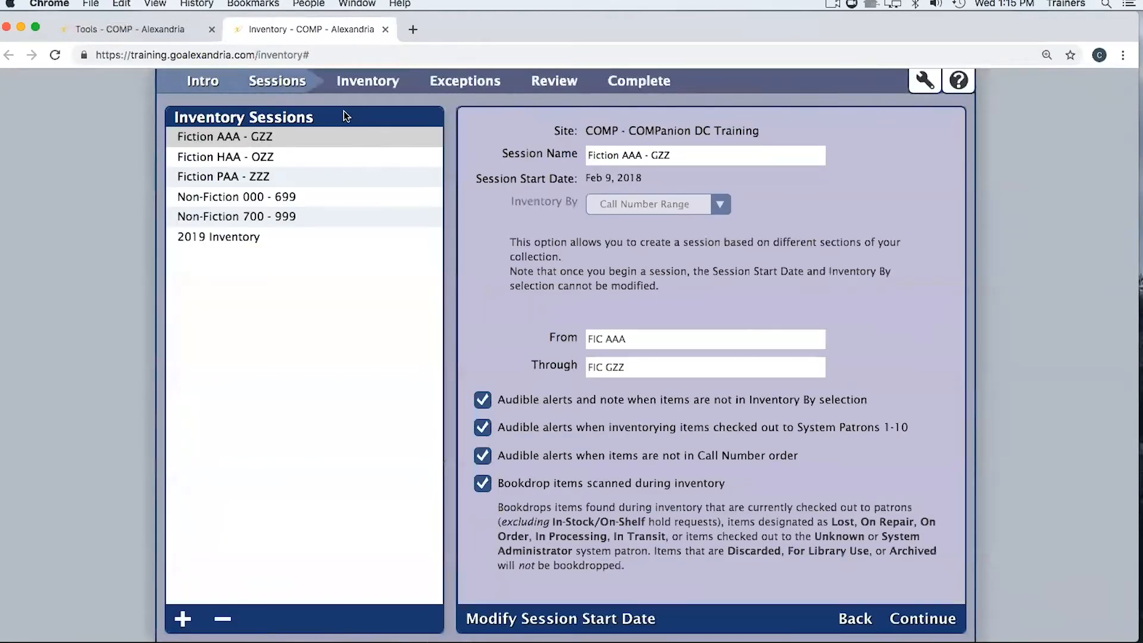
left_click(371, 83)
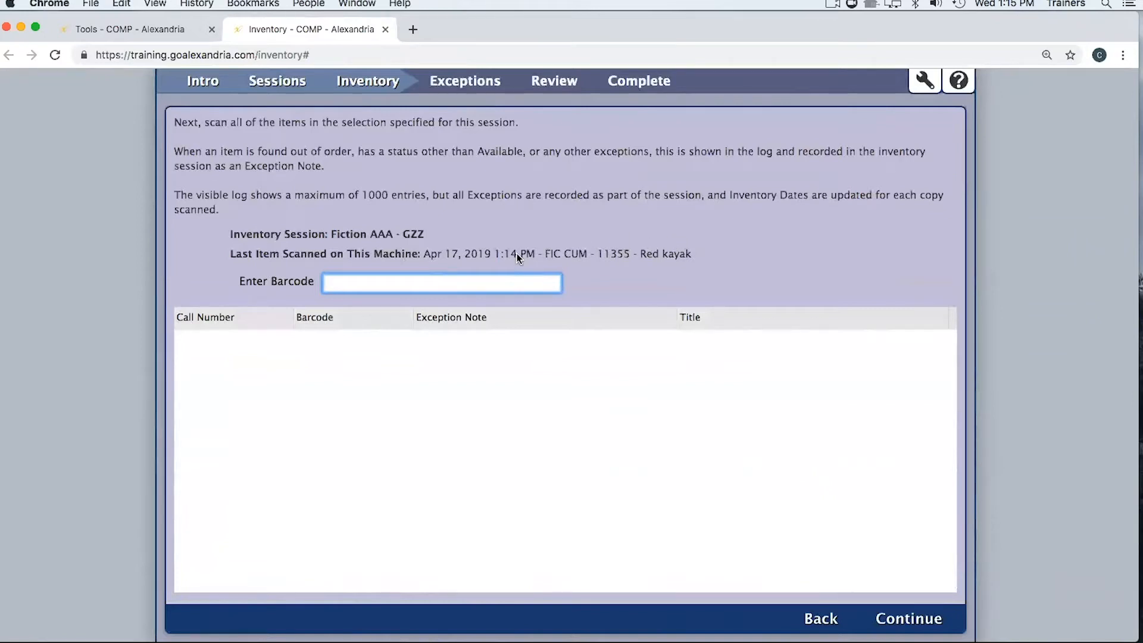
Inventory the items with barcodes 11352, 11349, 11356, 11357 and 11358, and go to the session's exceptions summary
type("11352")
key("Return")
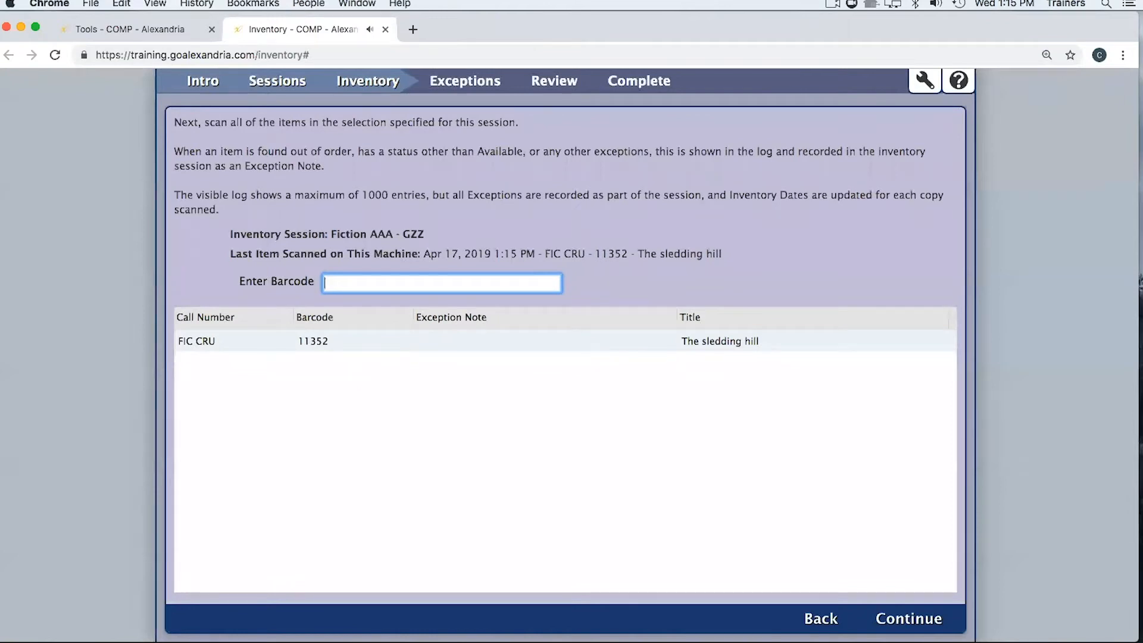
type("11349")
key("Return")
type("11356")
key("Return")
type("11357")
key("Return")
type("11358")
key("Return")
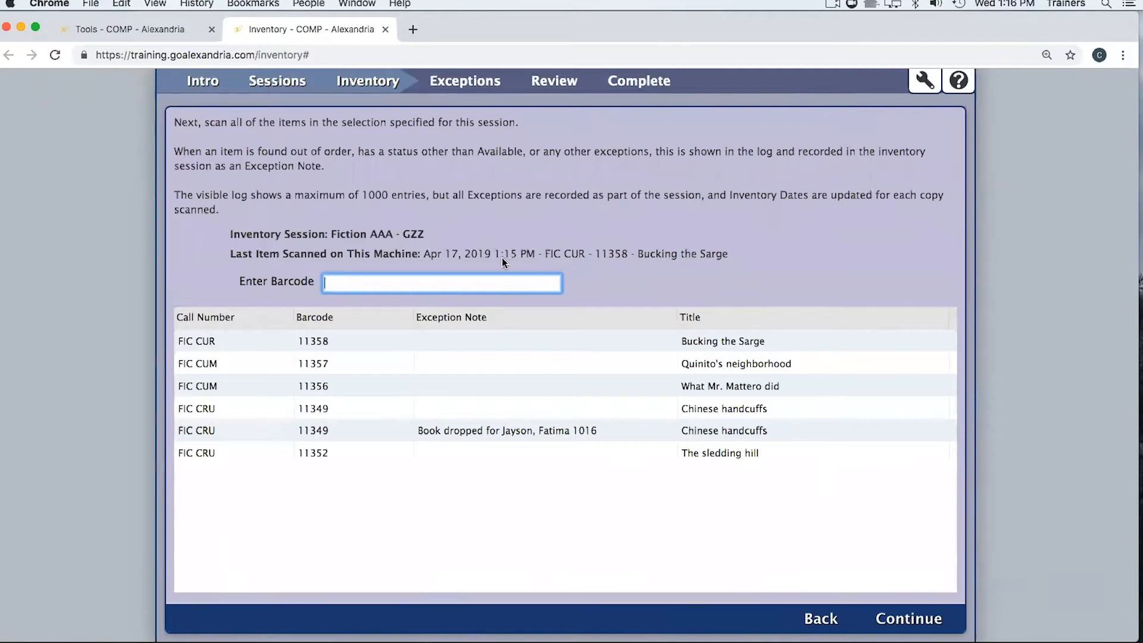
left_click(459, 80)
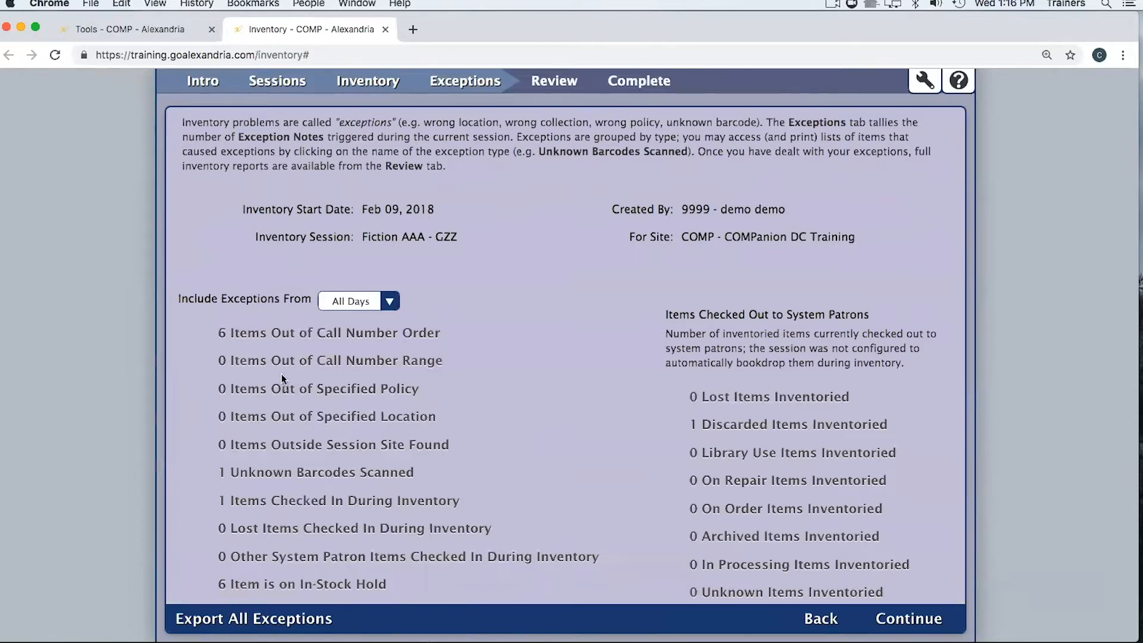
View the Items Out of Call Number Order exceptions, and print the Items Outside Session Site Found list to PDF
left_click(369, 333)
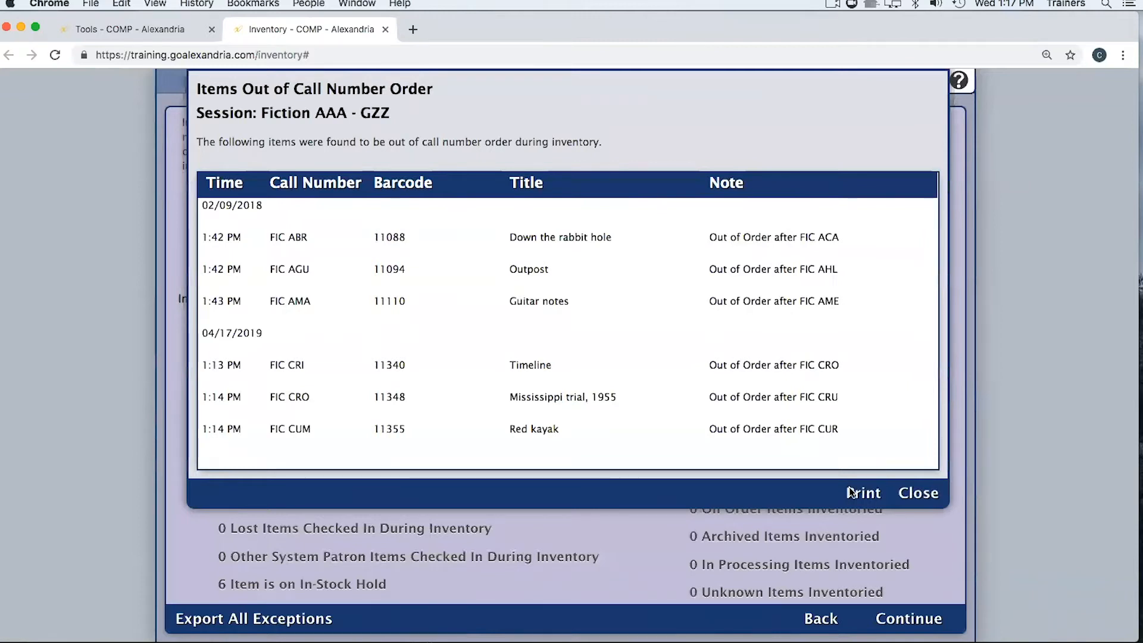
left_click(909, 494)
left_click(274, 447)
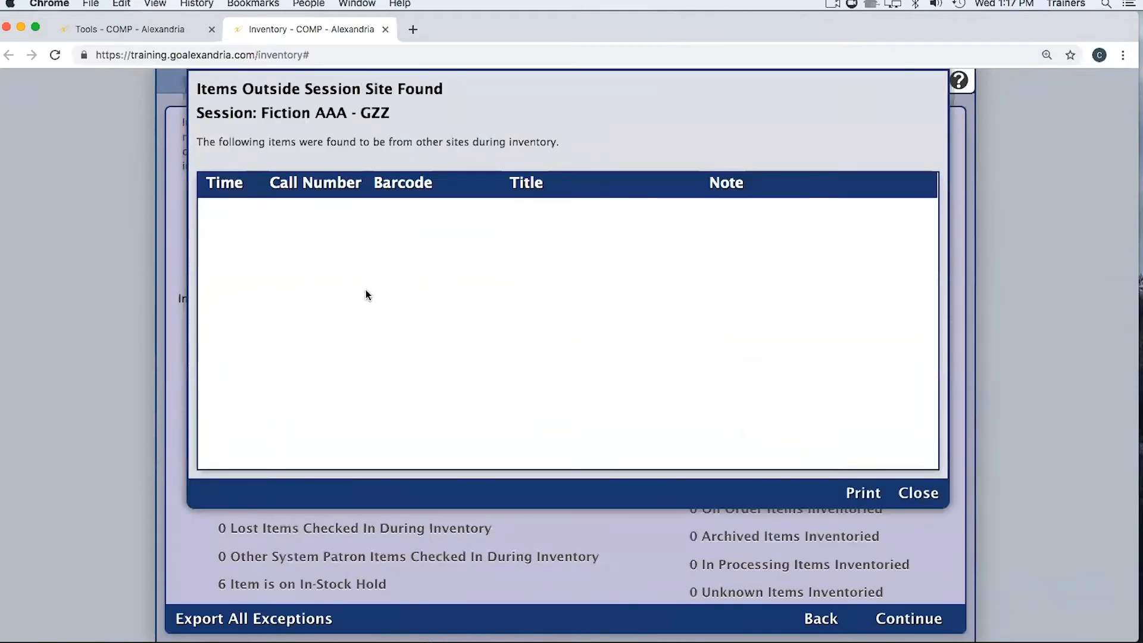
left_click(873, 492)
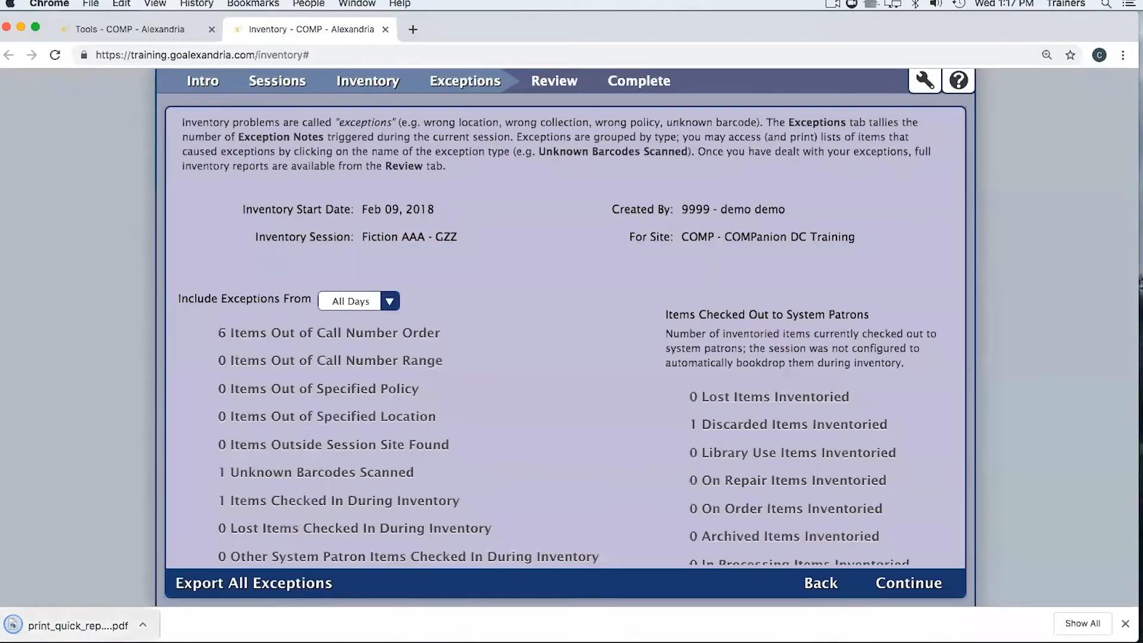
left_click(1123, 623)
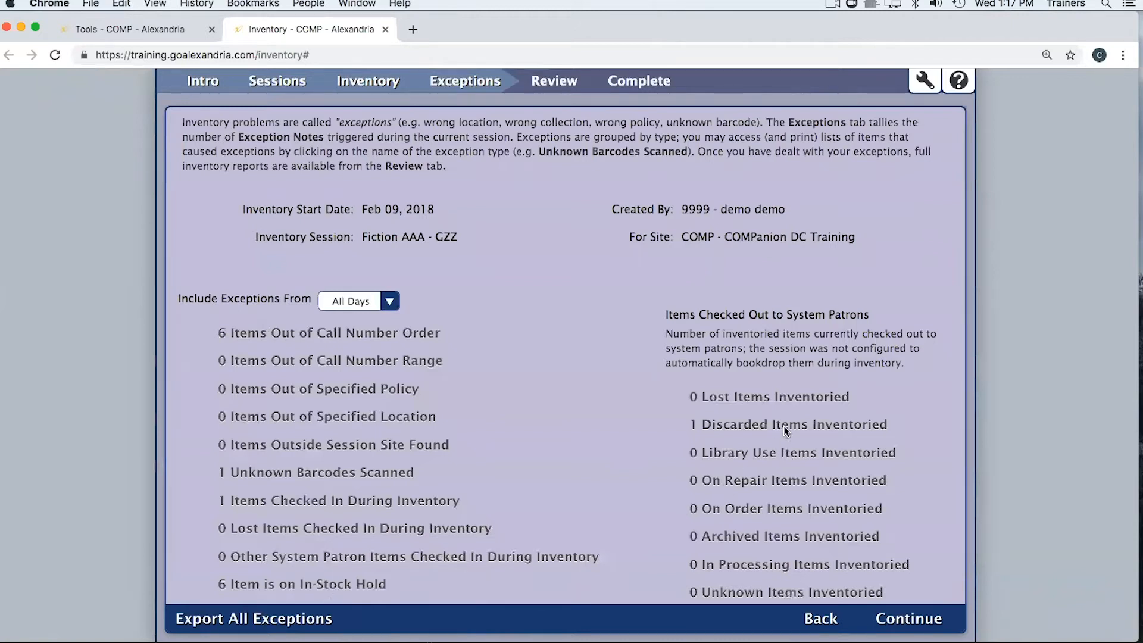
Review the exception lists for Discarded Items Inventoried and Items Out of Call Number Order
left_click(736, 424)
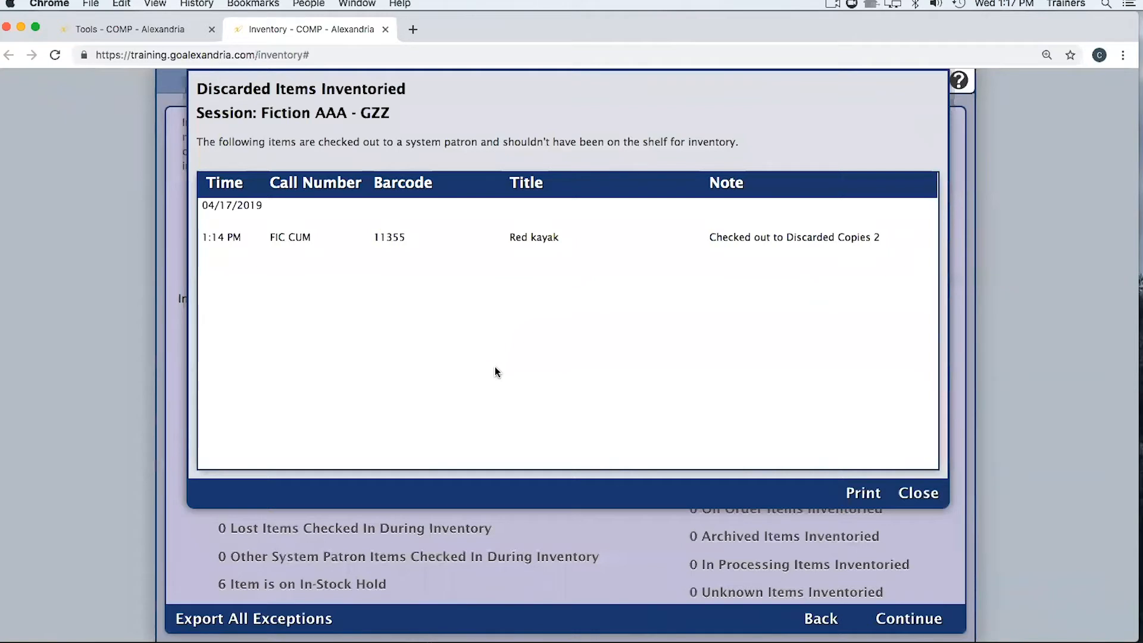
left_click(921, 494)
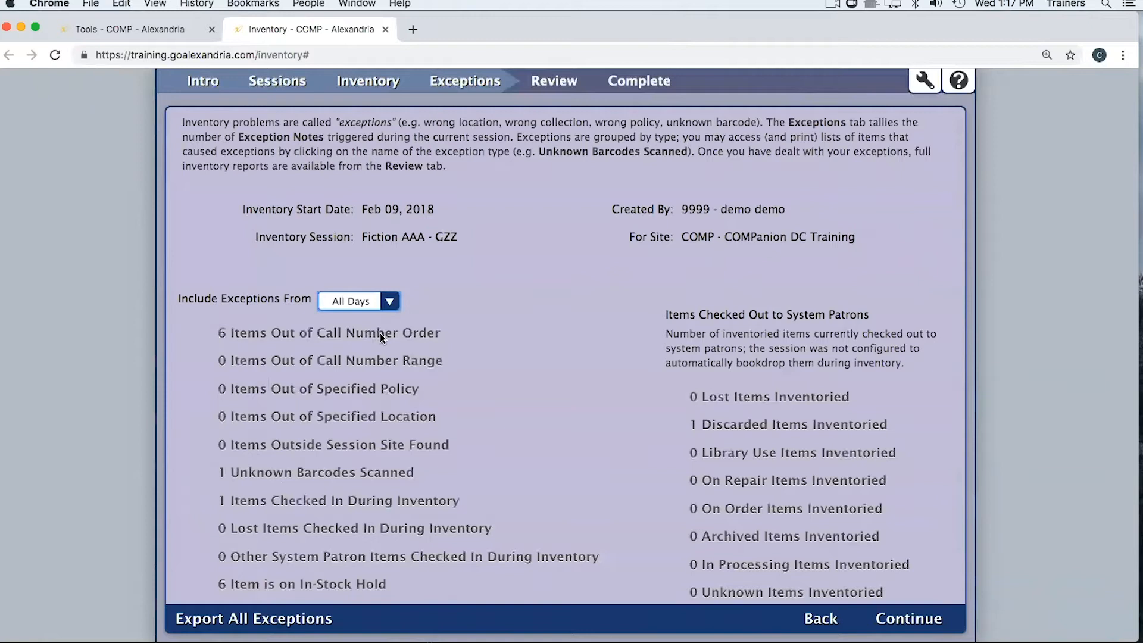
left_click(327, 333)
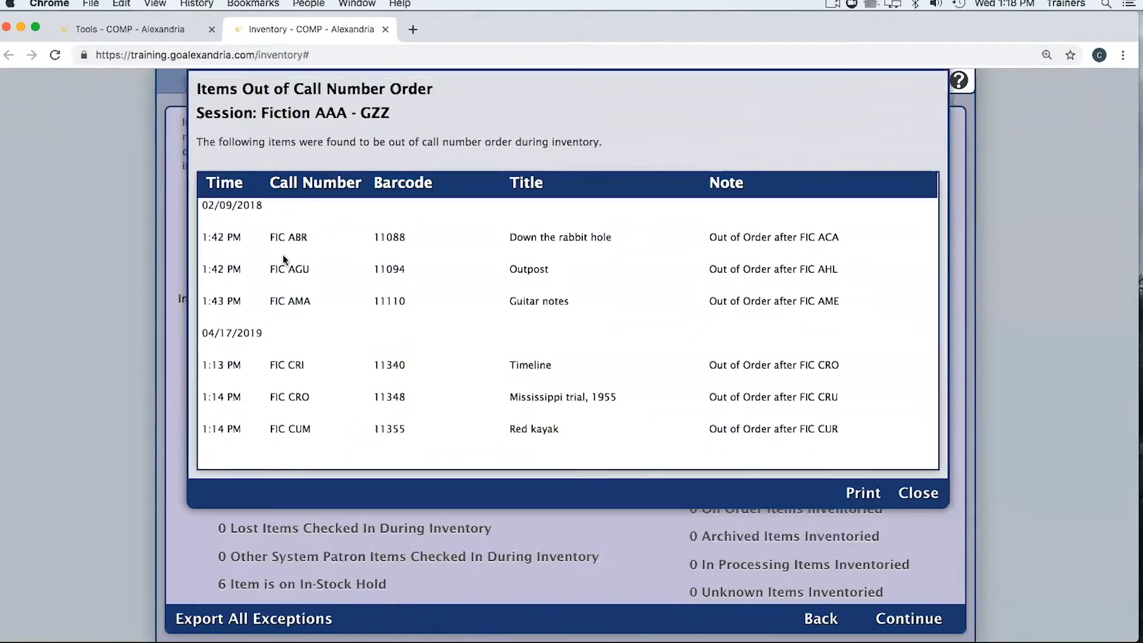
left_click(918, 493)
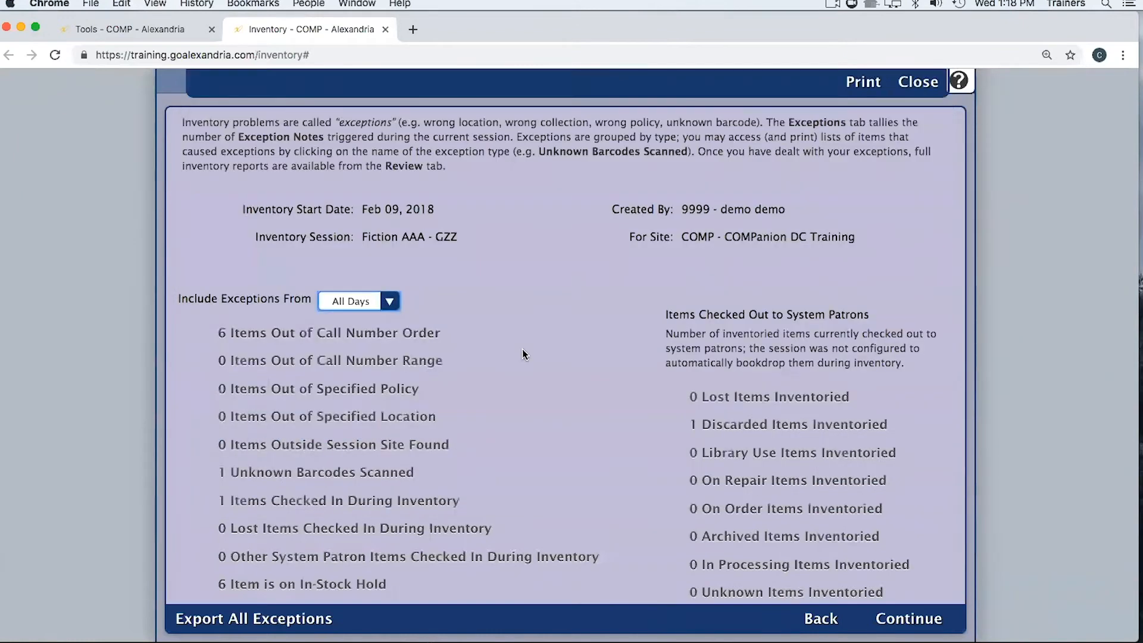
Inventory the item with barcode 11335 in the Fiction AAA - GZZ session and return to the exceptions summary
left_click(356, 81)
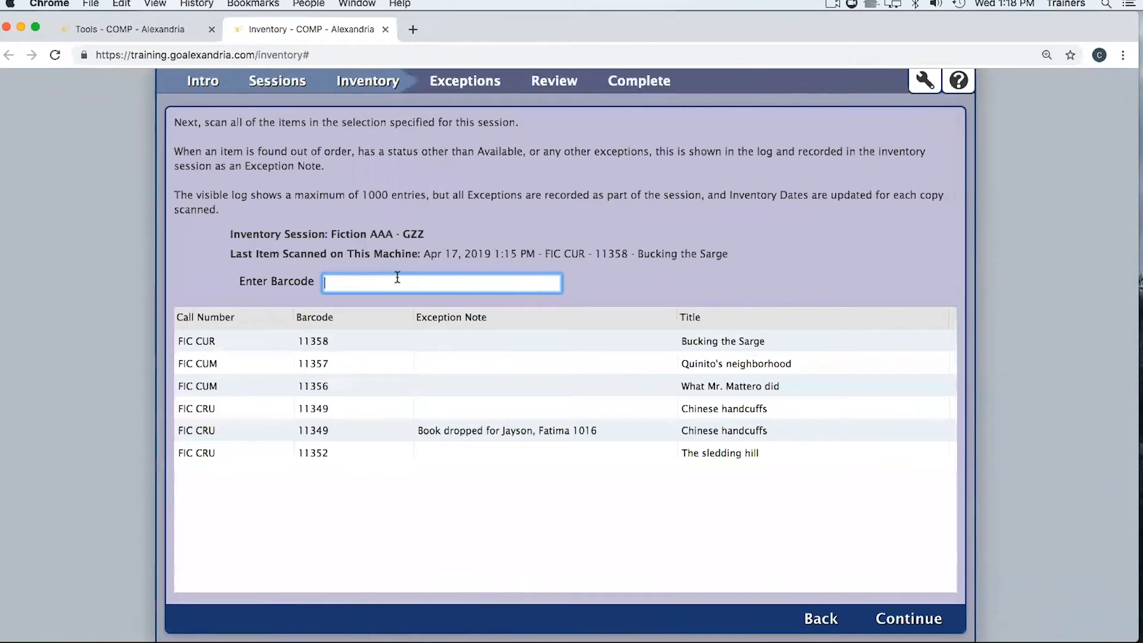
type("11335")
key("Return")
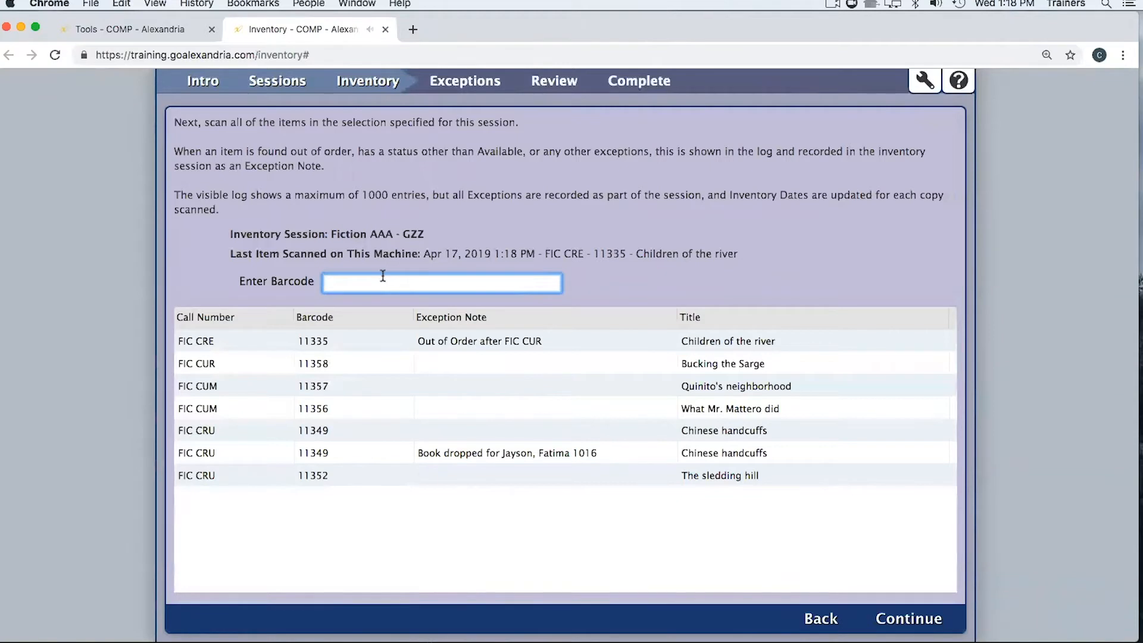
left_click(464, 81)
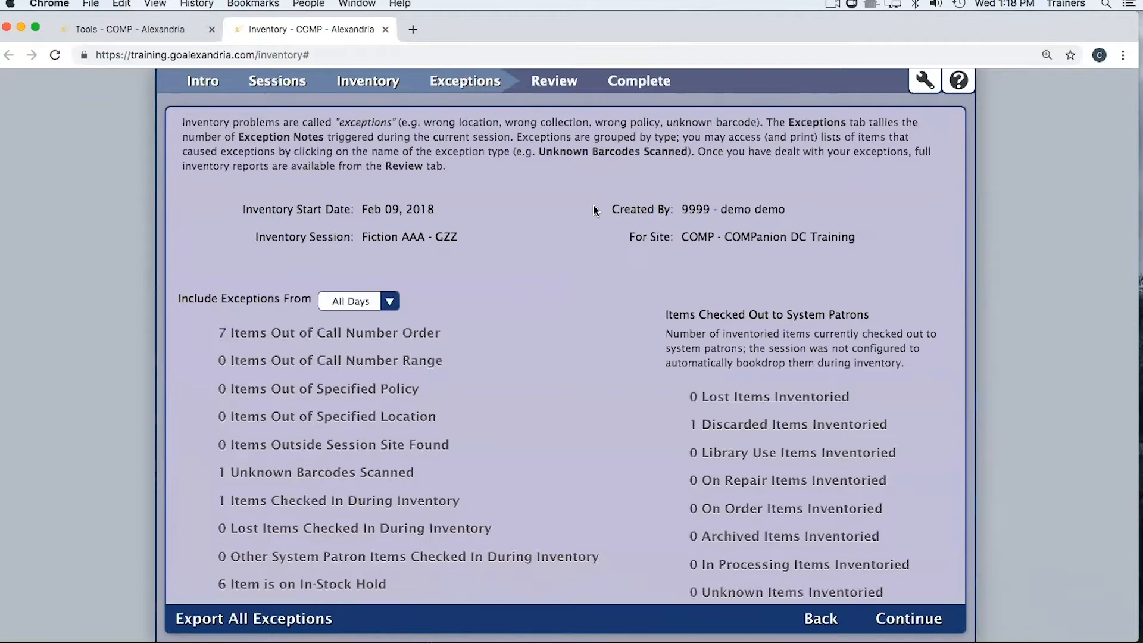
Run the Missing Items Report for the Fiction AAA - GZZ session and go to Operations Management
left_click(537, 85)
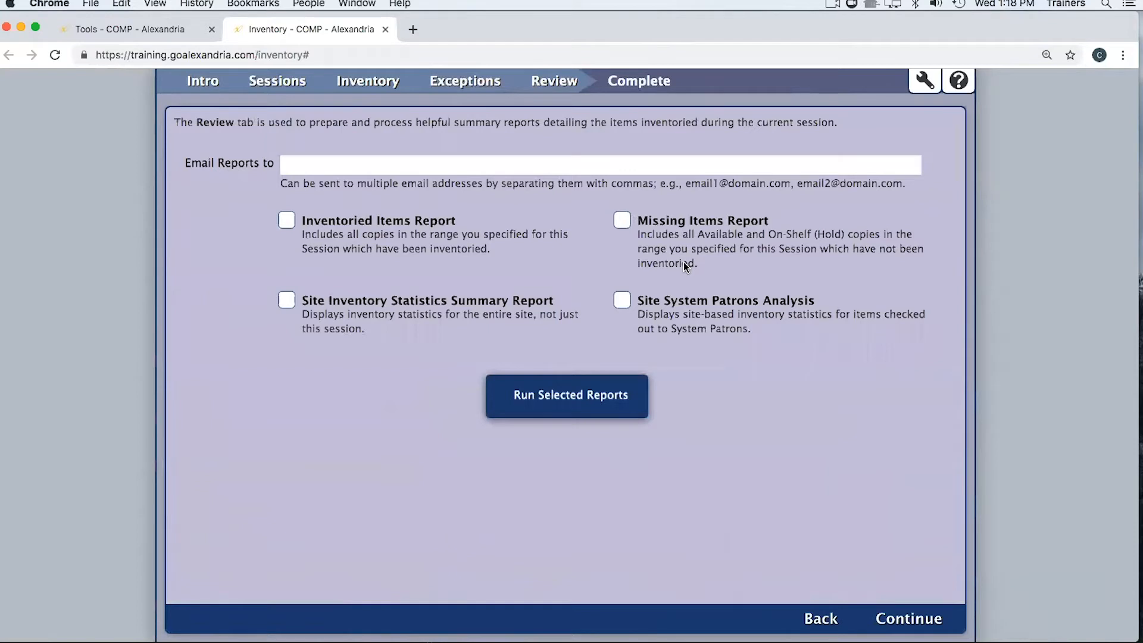
left_click(622, 220)
left_click(369, 83)
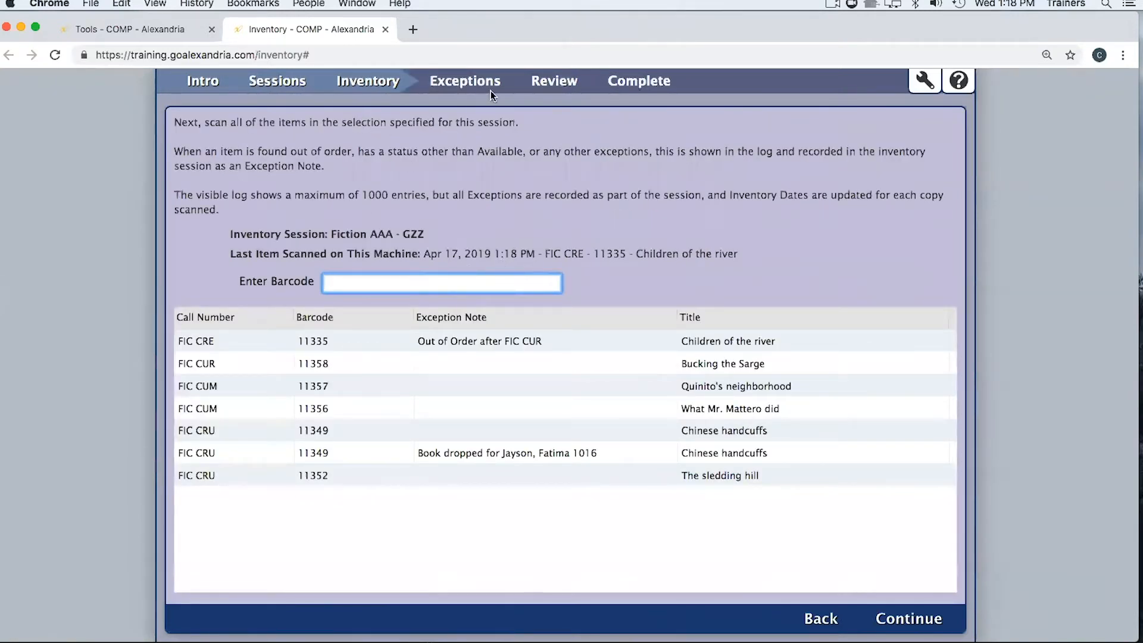
left_click(563, 83)
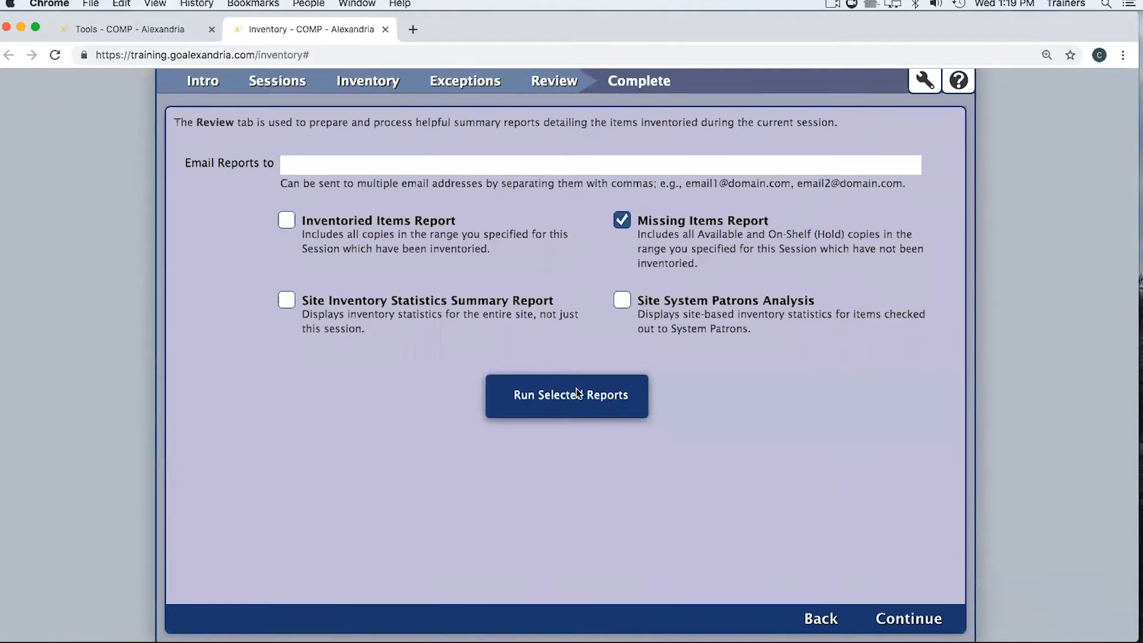
left_click(537, 408)
left_click(698, 182)
left_click(925, 79)
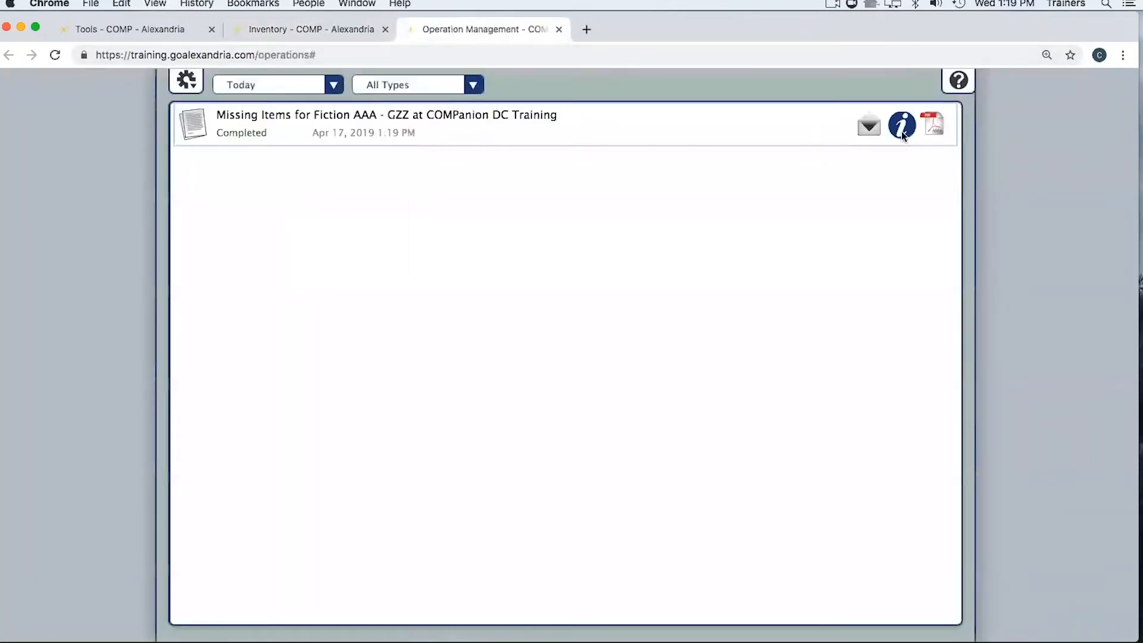
Download the Missing Items report as a PDF, look through its first page, and close the report and Operations Management
left_click(930, 126)
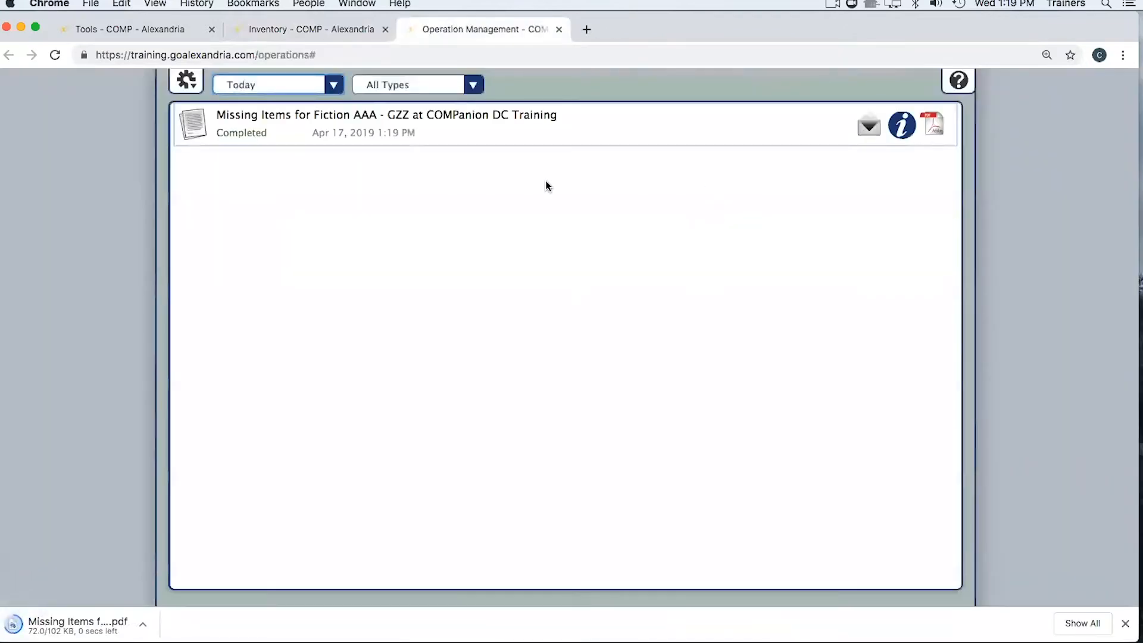
left_click(310, 30)
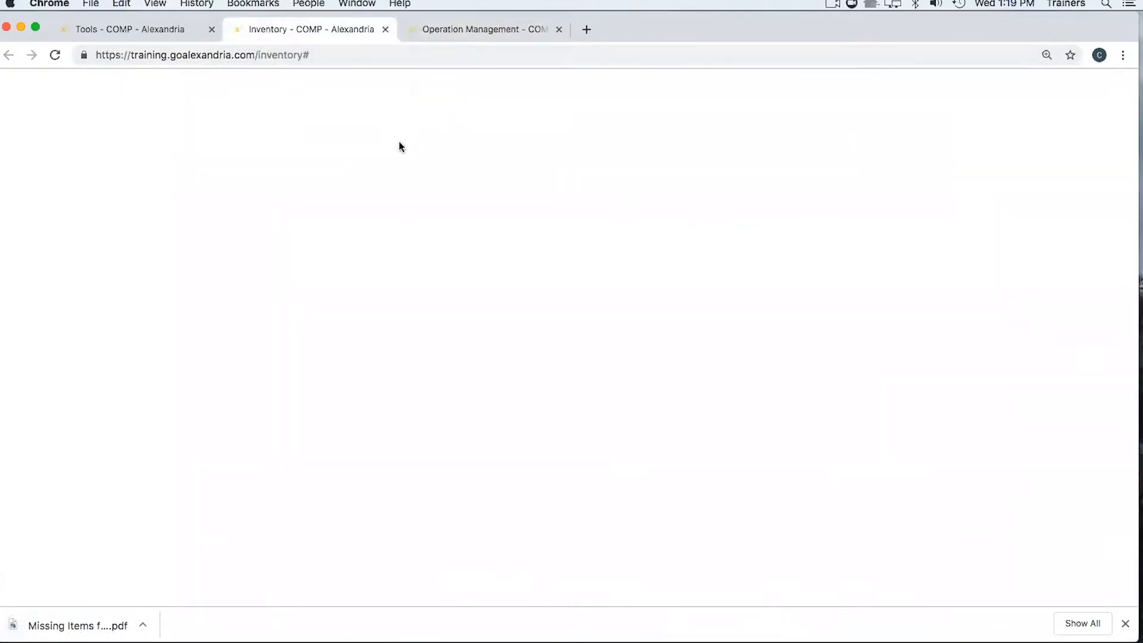
left_click(460, 34)
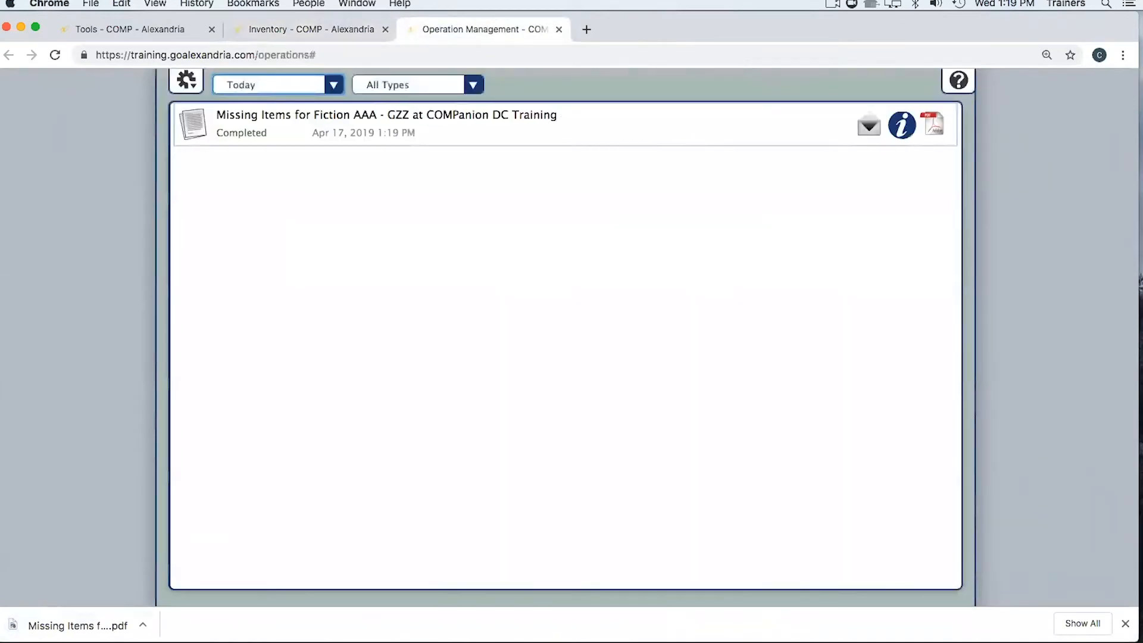
left_click(78, 624)
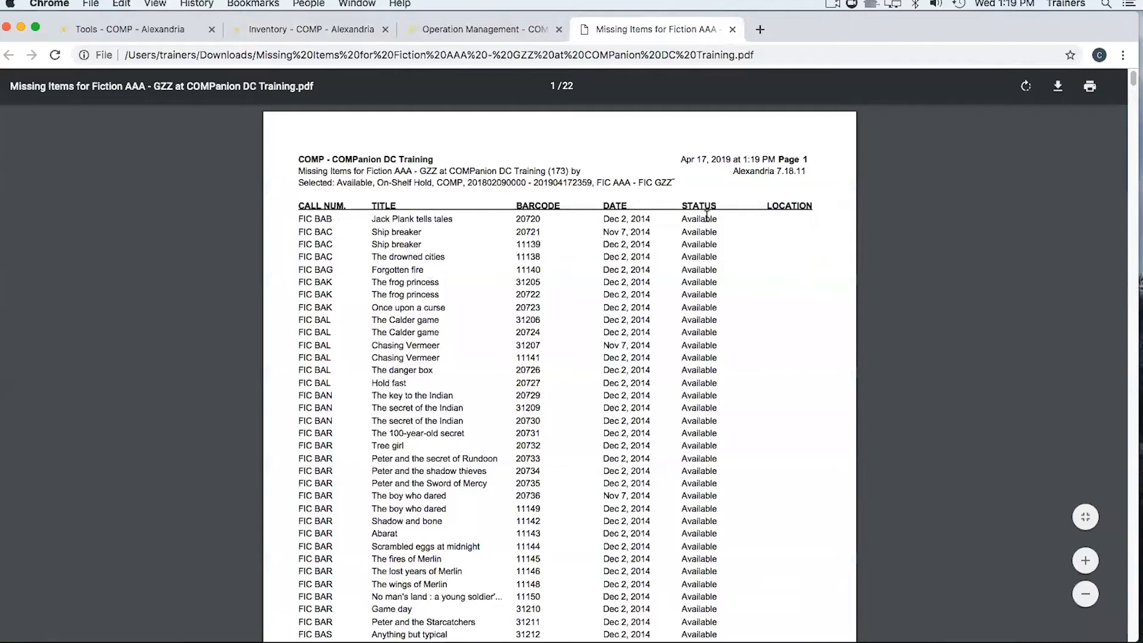
scroll(693, 348, "down", 12)
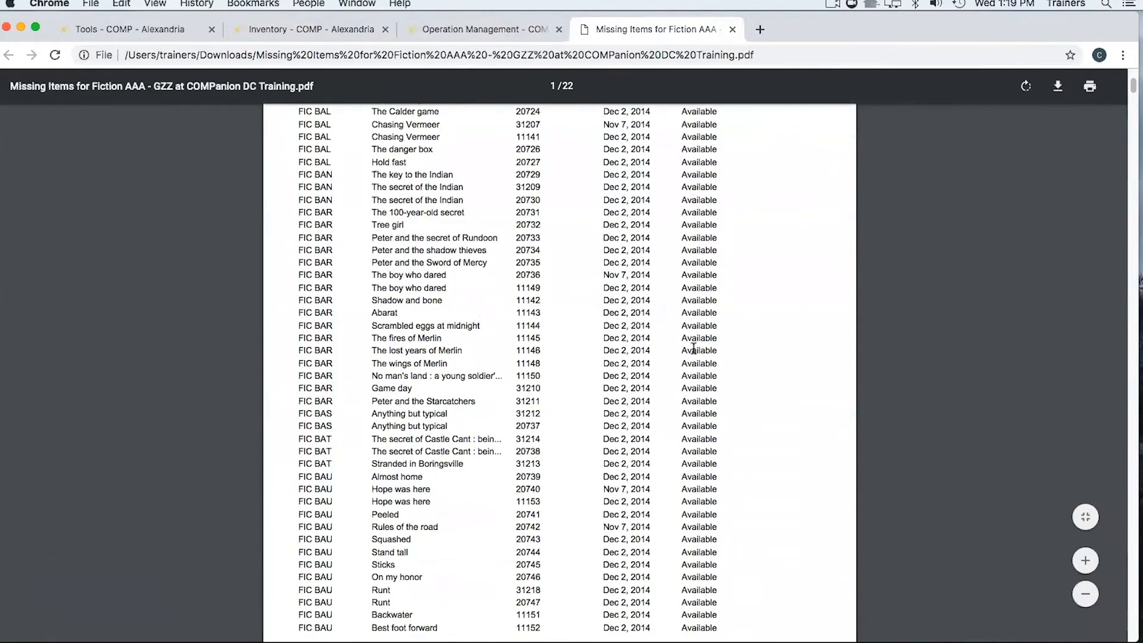
scroll(694, 344, "up", 12)
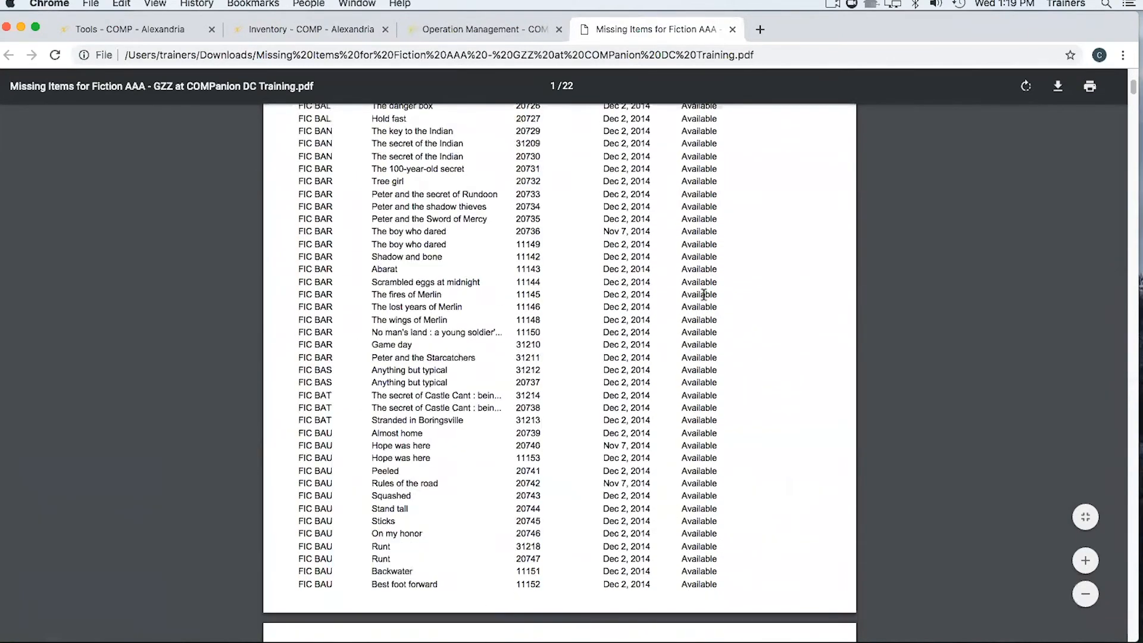
left_click(732, 31)
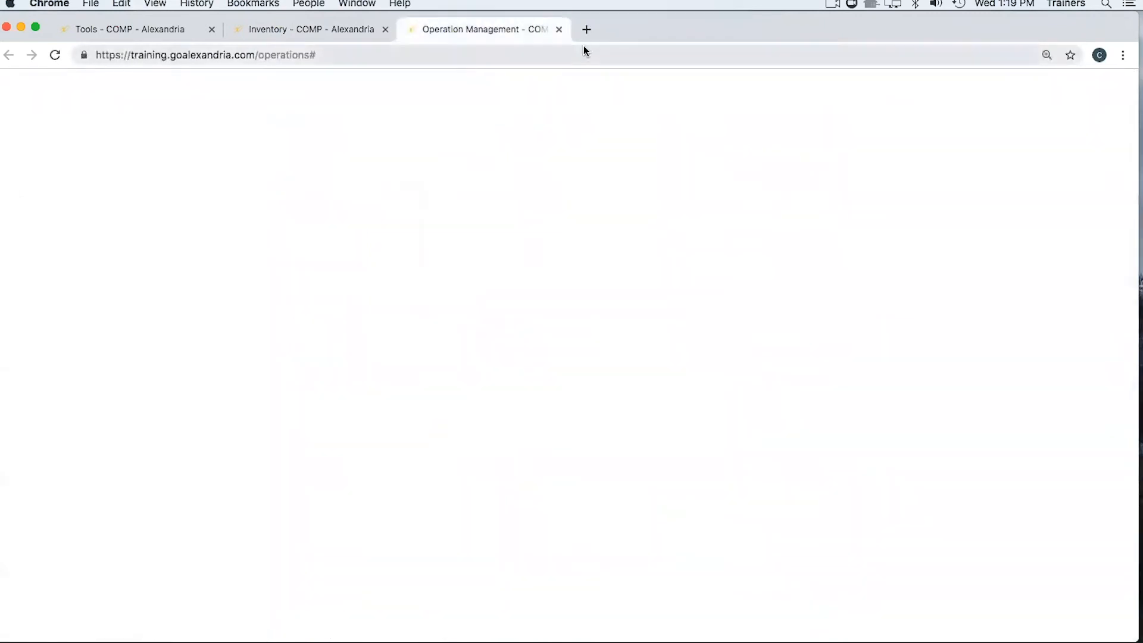
left_click(559, 31)
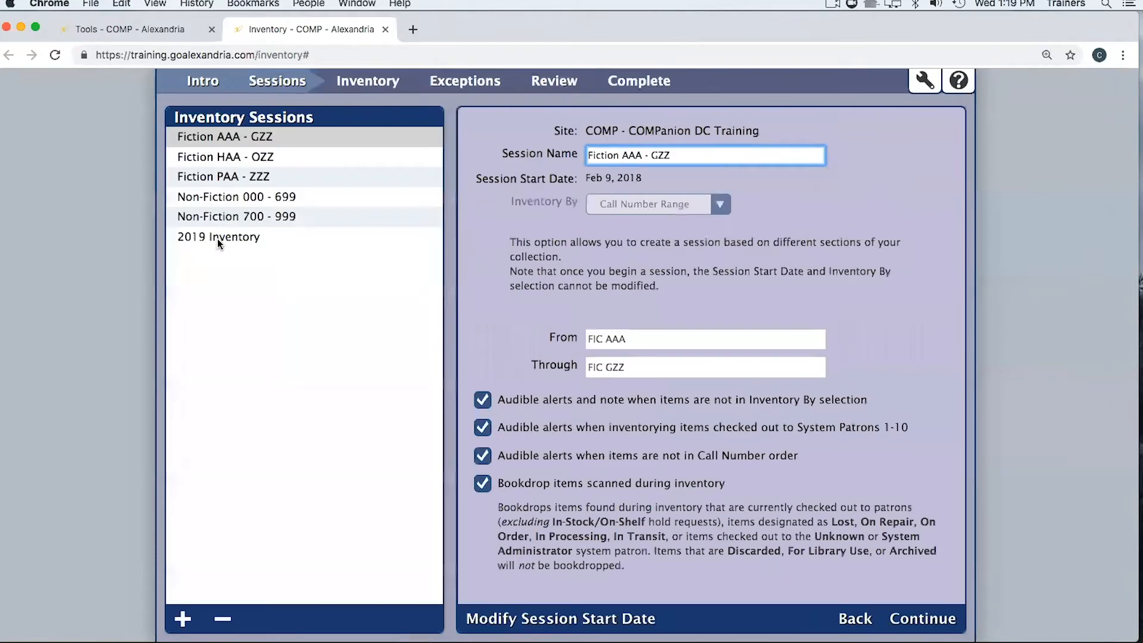
Select the 2019 Inventory session and check its review reports and session completion utilities
left_click(185, 238)
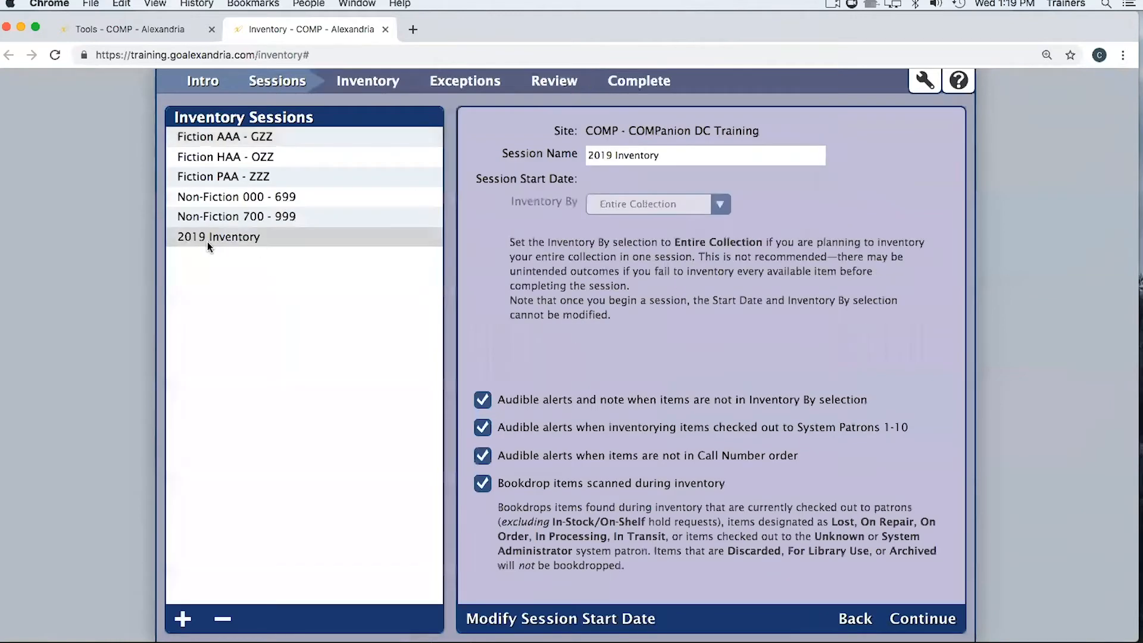
left_click(562, 76)
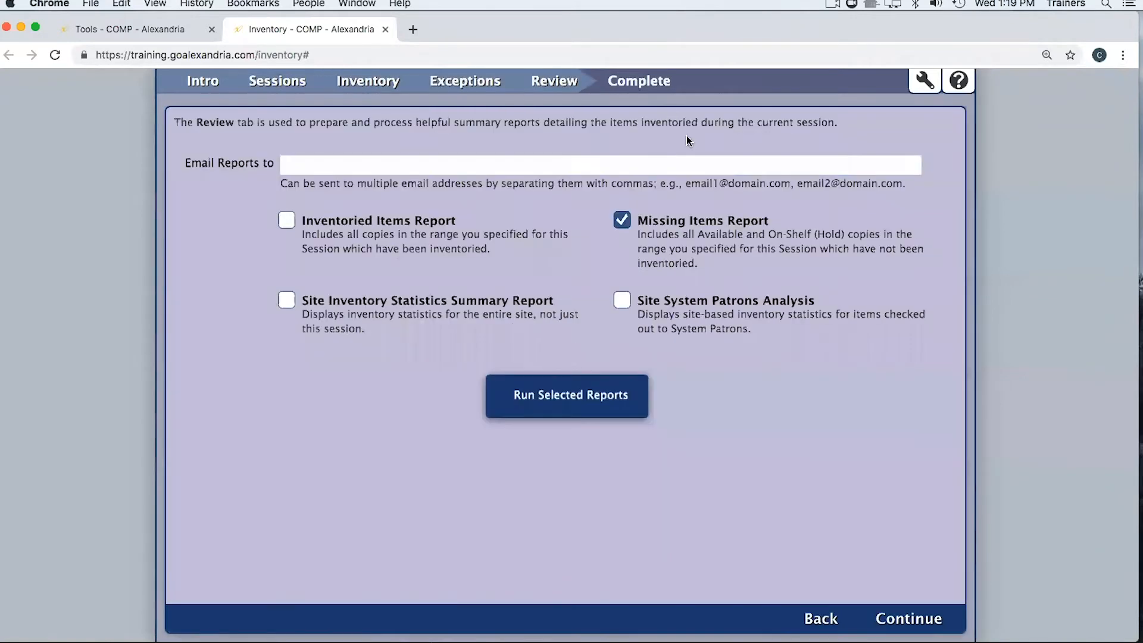
left_click(642, 82)
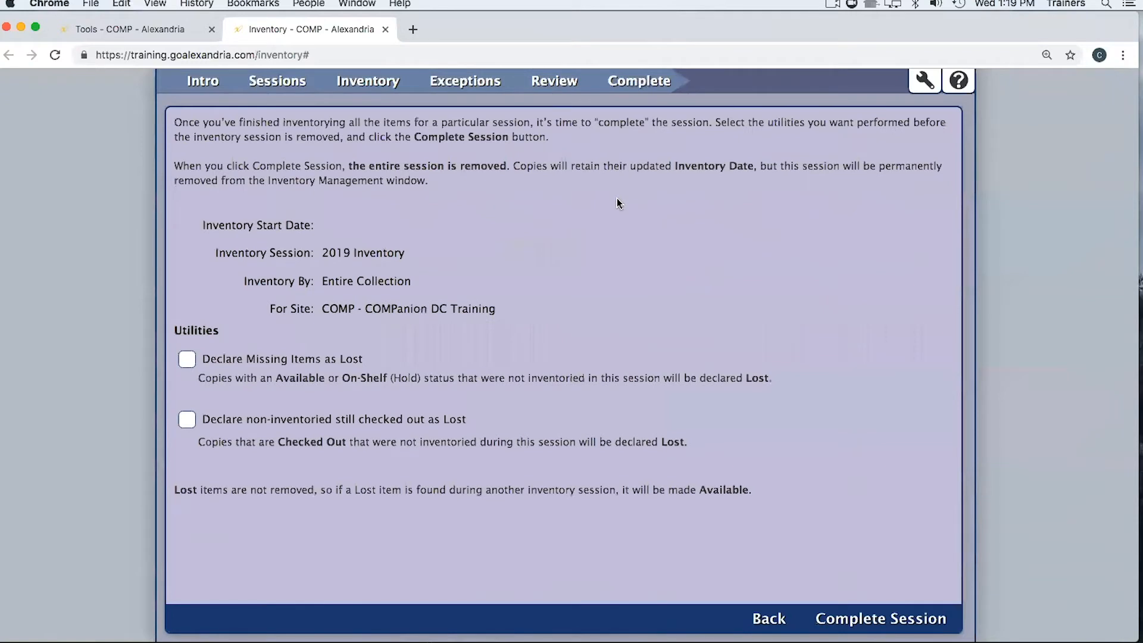
Return to the session list and look over the settings of the three fiction sessions
left_click(283, 81)
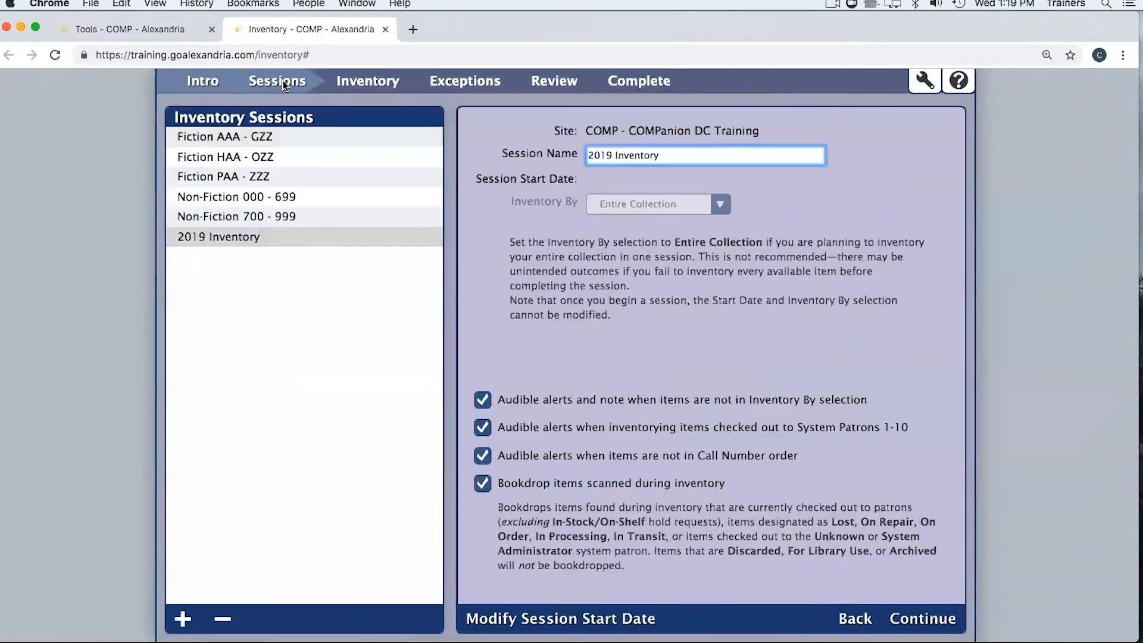
left_click(224, 137)
left_click(221, 157)
left_click(220, 176)
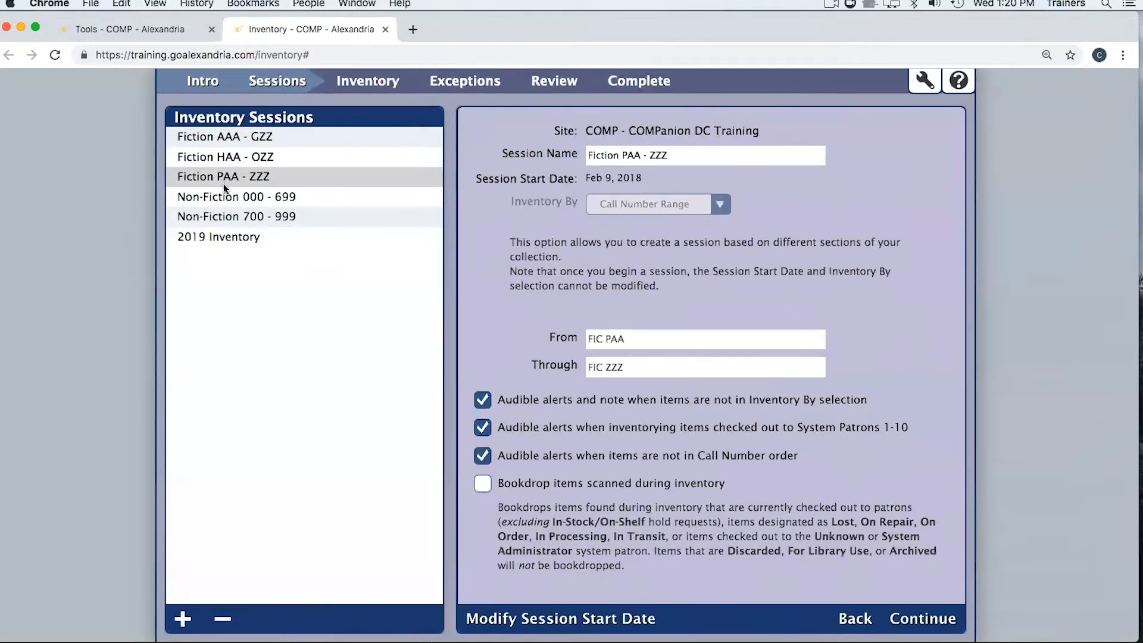
Select the Fiction AAA - GZZ session and go through its scanning, exceptions and review pages
left_click(231, 137)
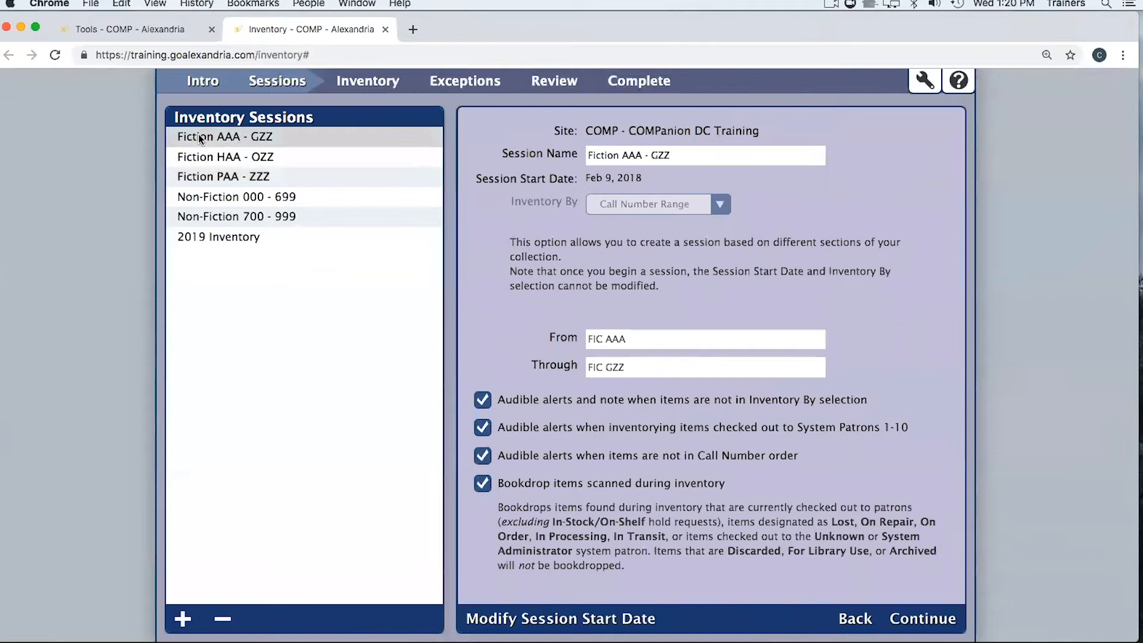
left_click(363, 72)
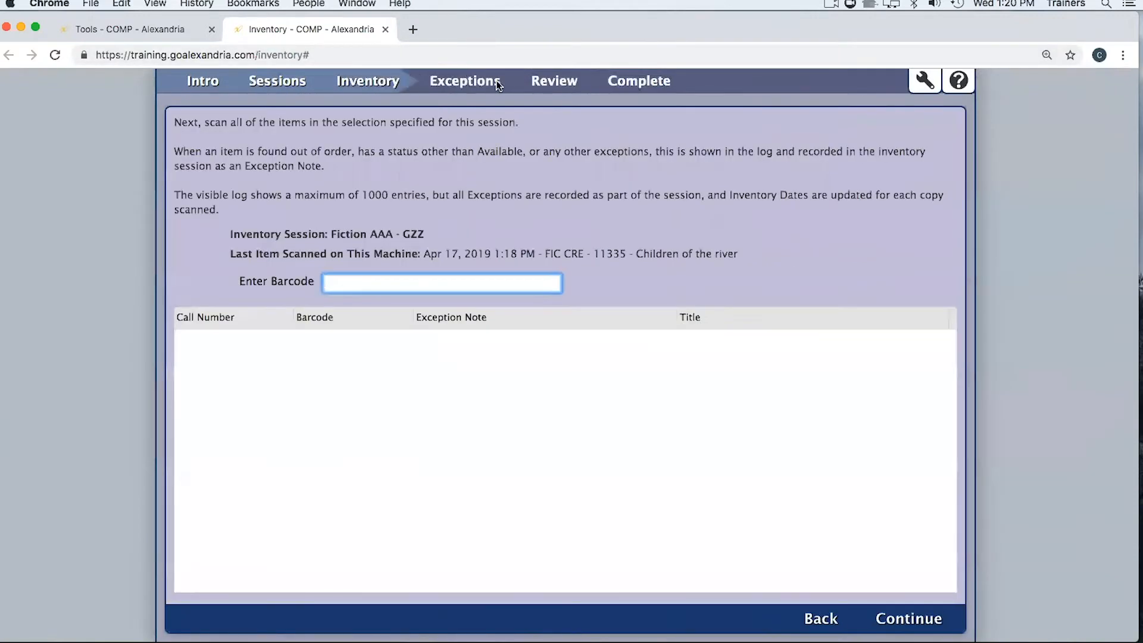
left_click(465, 84)
left_click(547, 76)
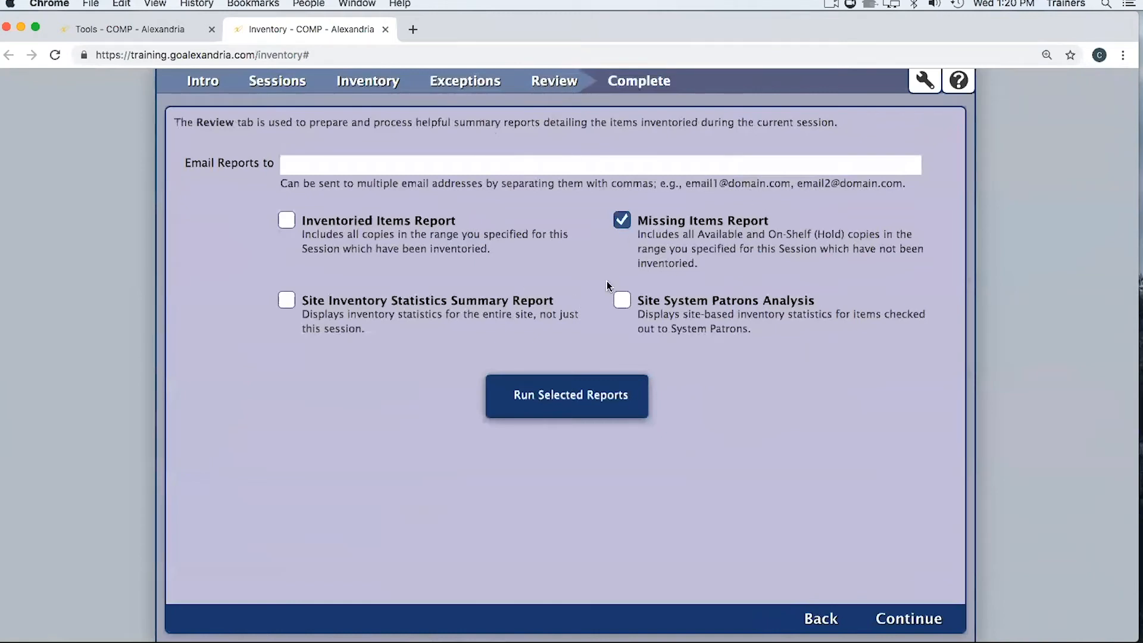
Return to the session list and compare the settings of Fiction HAA - OZZ and Fiction AAA - GZZ
left_click(283, 84)
left_click(235, 156)
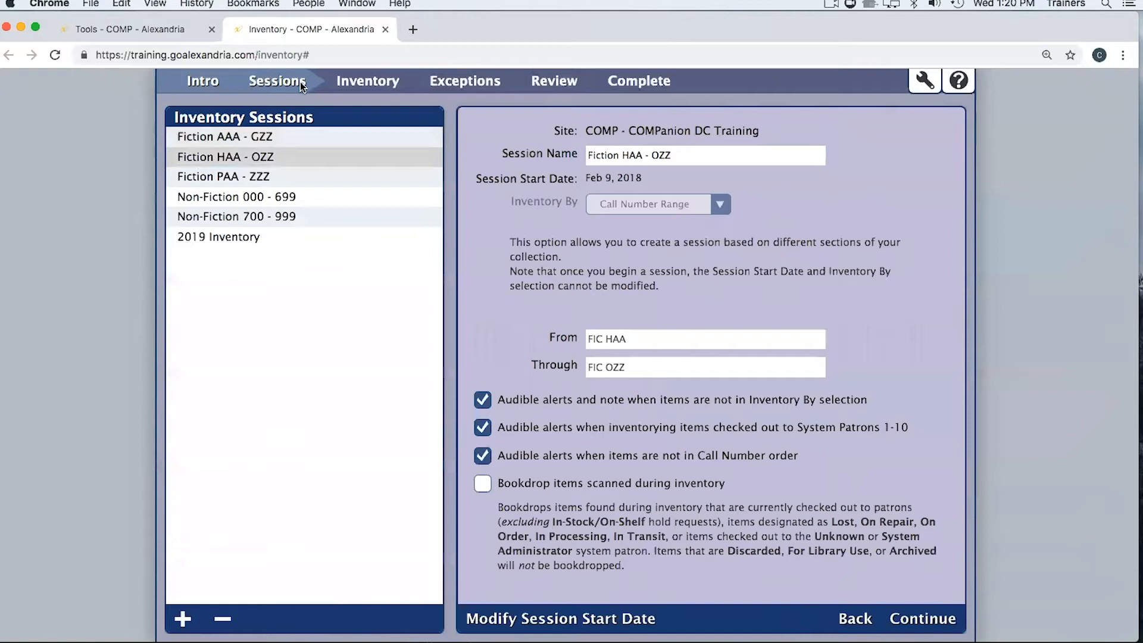
left_click(225, 140)
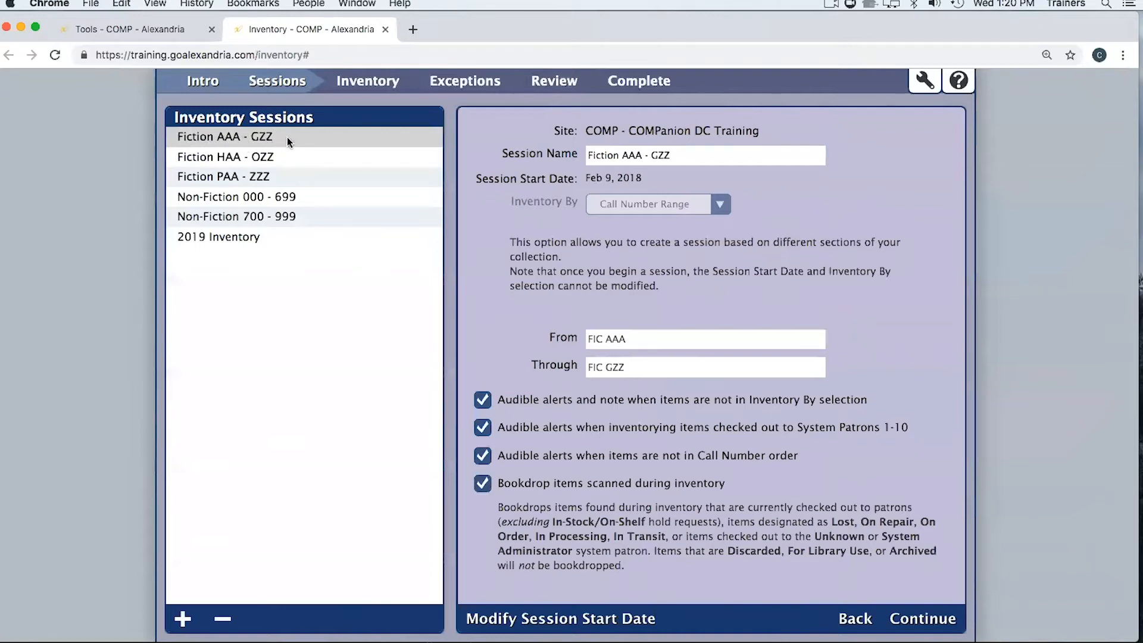
left_click(243, 158)
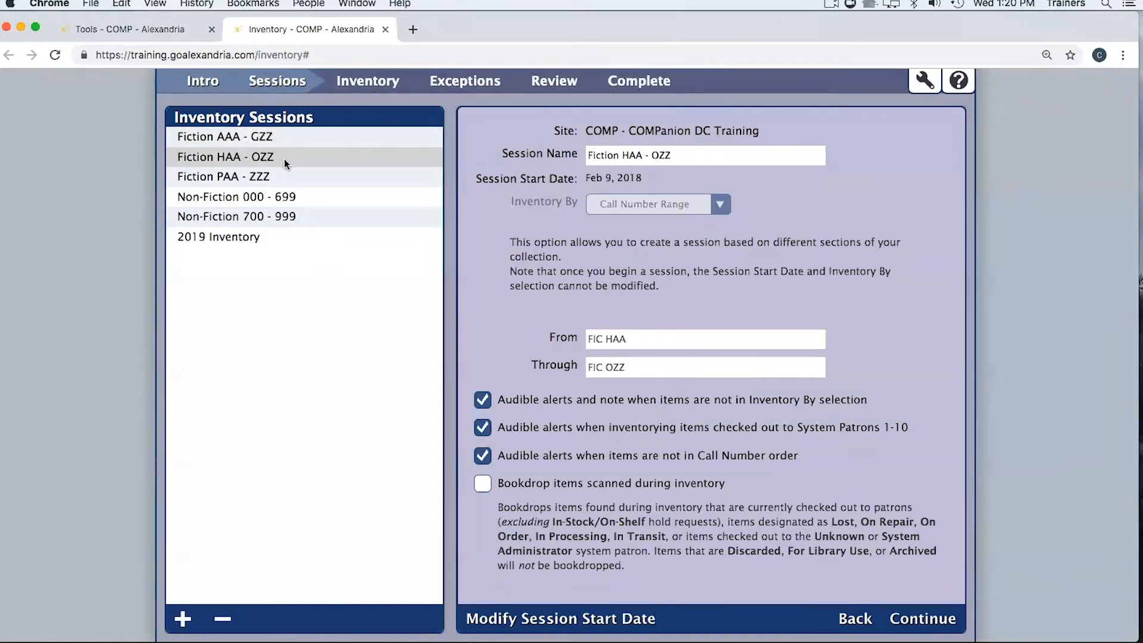
left_click(226, 137)
left_click(233, 157)
left_click(254, 142)
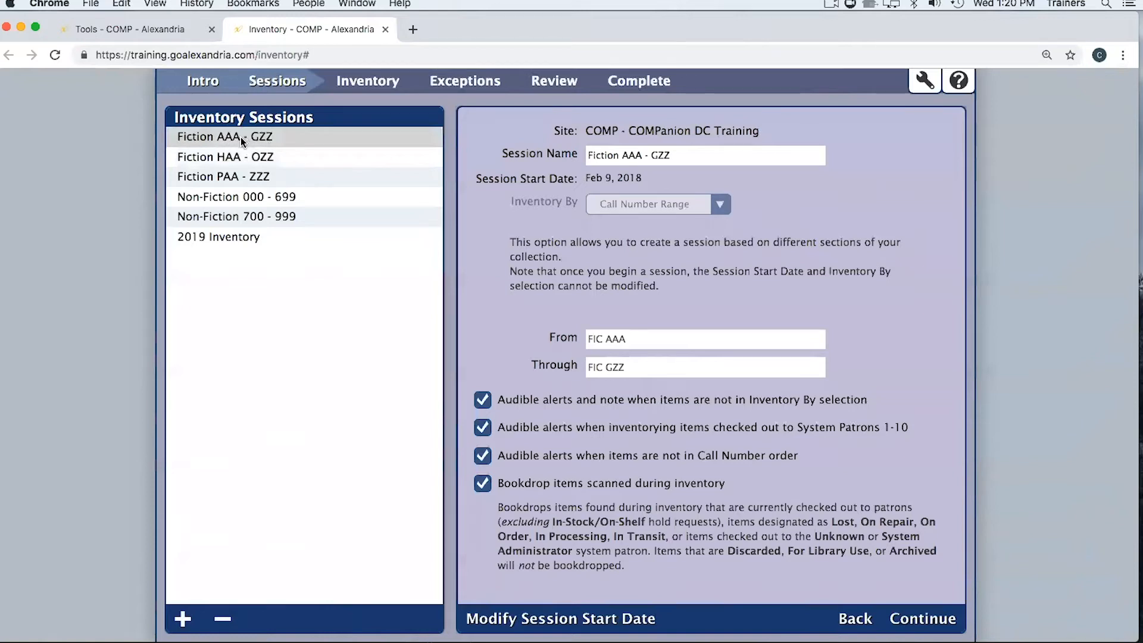
Look over the settings of the three fiction sessions and the review reports for Fiction PAA - ZZZ
left_click(223, 159)
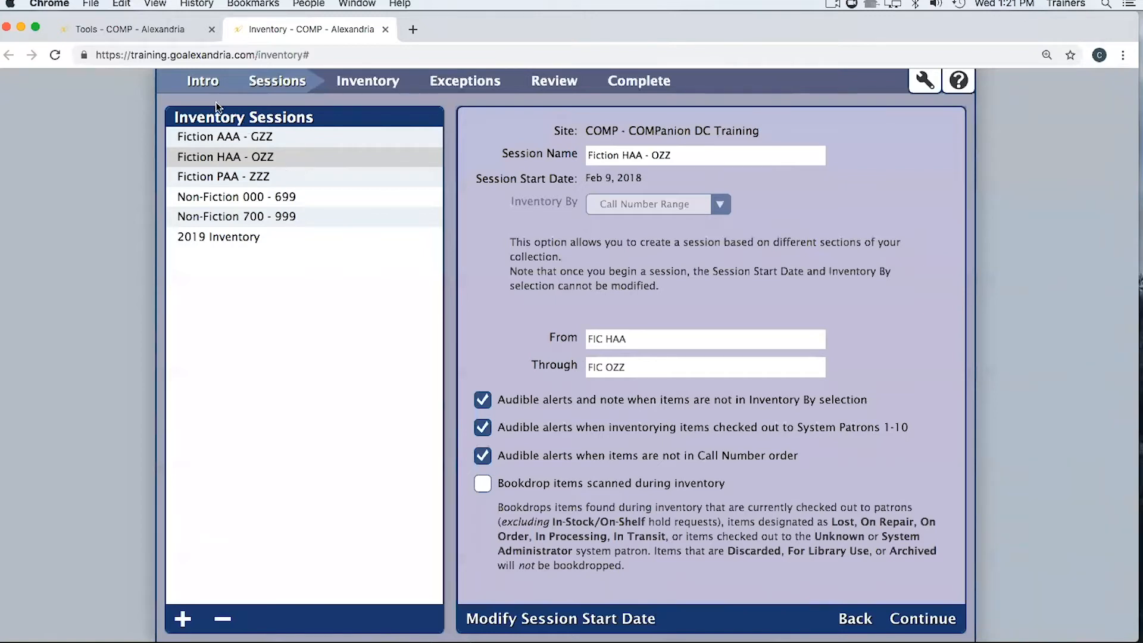
left_click(243, 137)
left_click(249, 162)
left_click(250, 176)
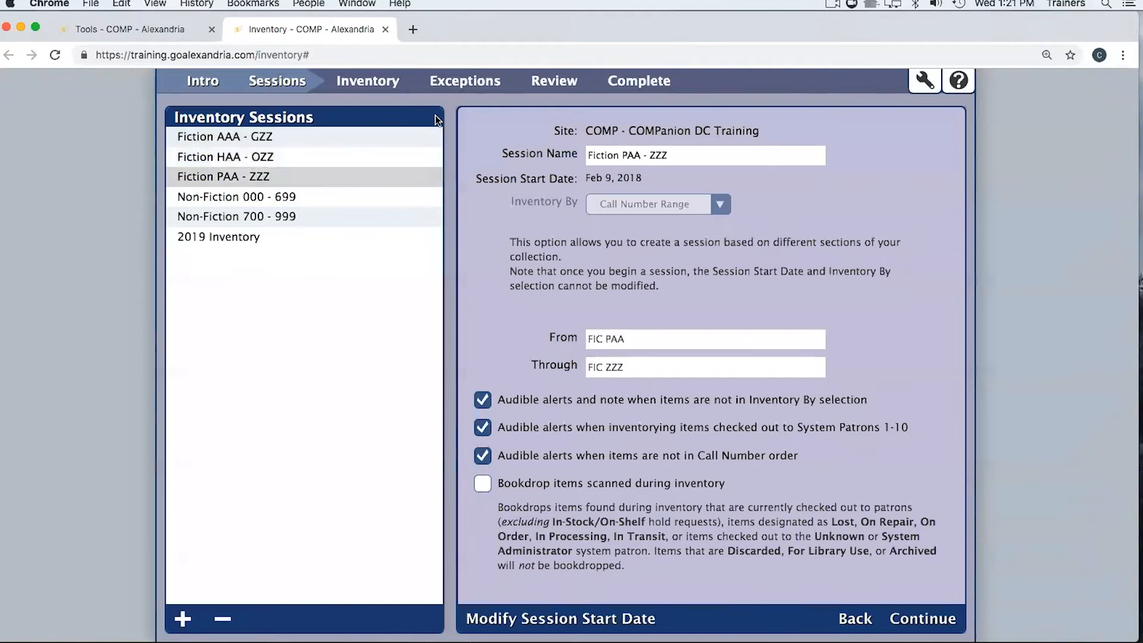
left_click(558, 84)
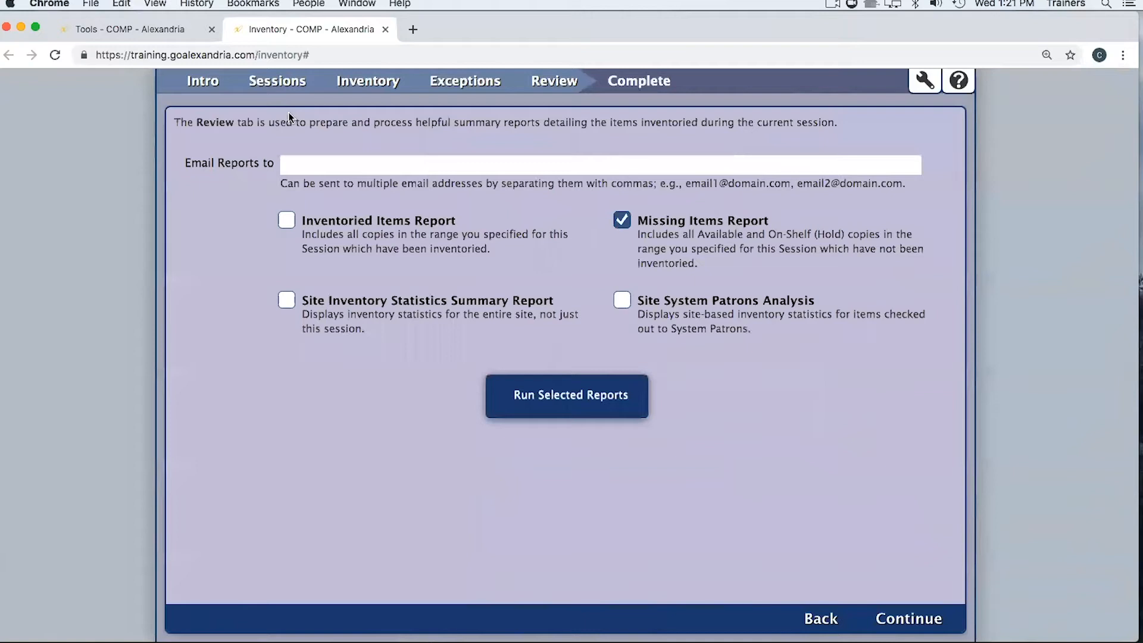
left_click(278, 81)
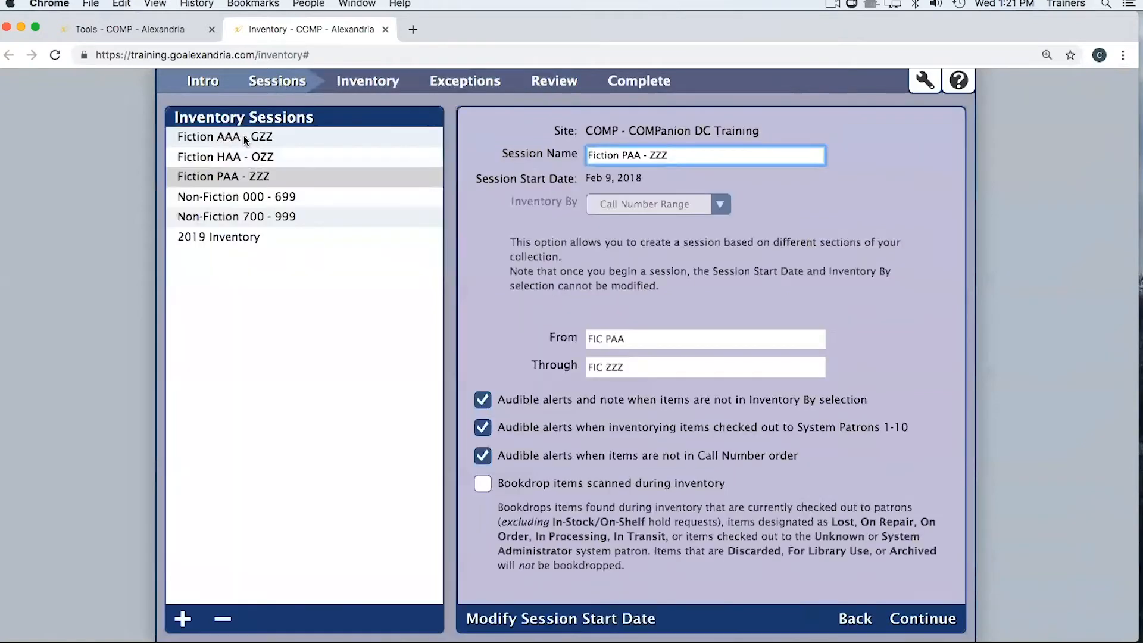
For the Fiction AAA - GZZ session, enable declaring missing items as Lost and disable declaring non-inventoried checked-out items as Lost
left_click(242, 138)
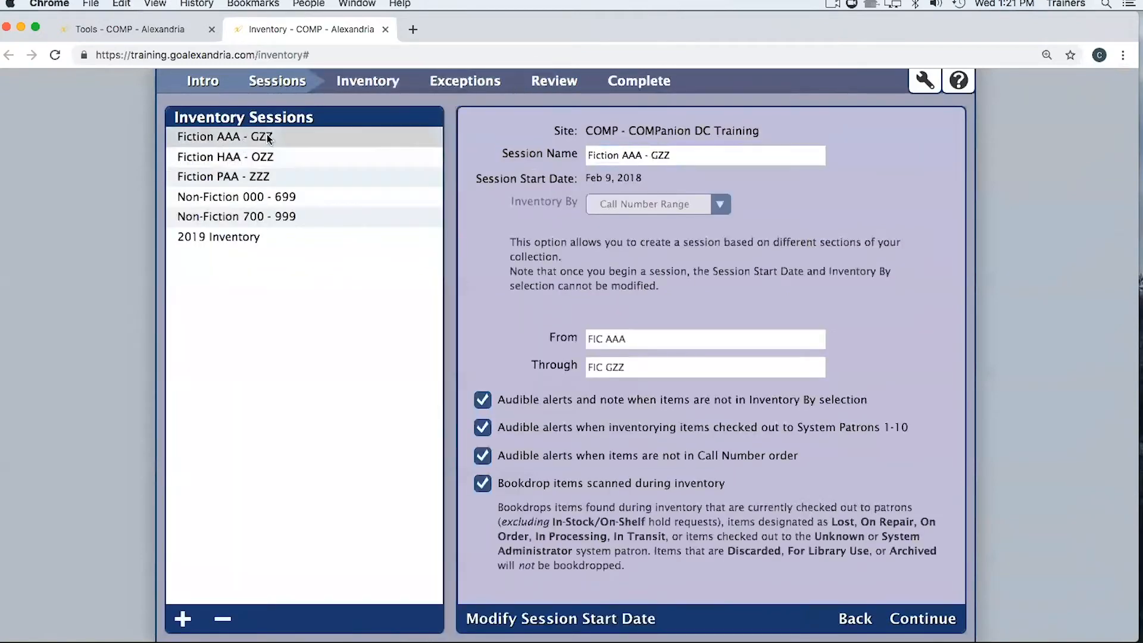
left_click(560, 81)
left_click(287, 85)
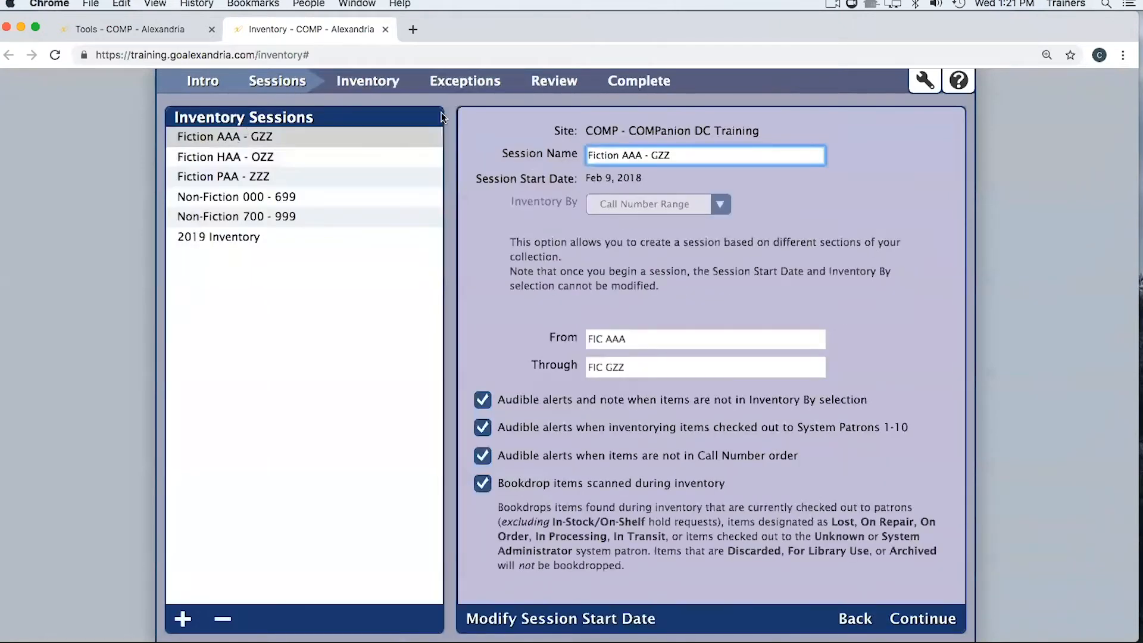
left_click(652, 82)
left_click(188, 360)
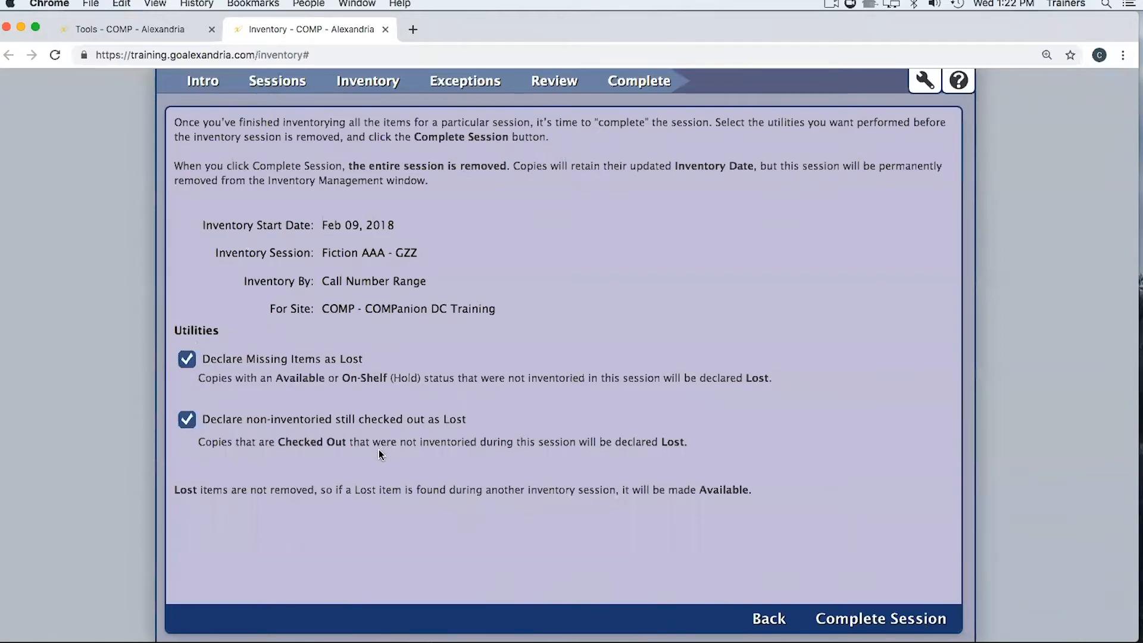
left_click(184, 422)
left_click(187, 421)
Complete the Fiction AAA - GZZ session and acknowledge the completion summary
left_click(876, 619)
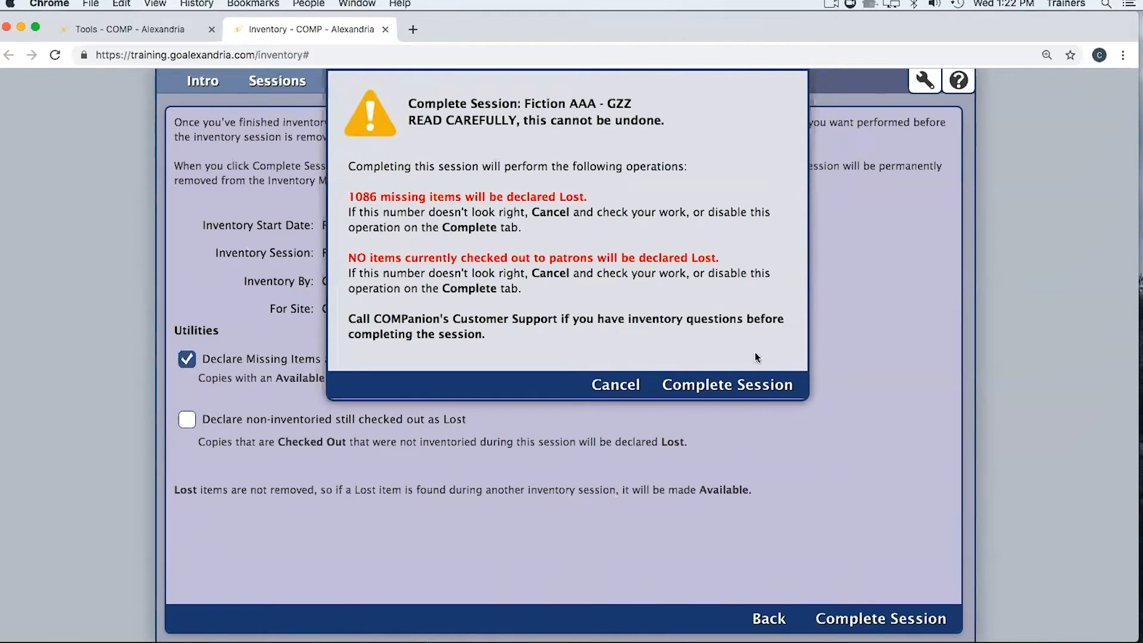
left_click(713, 384)
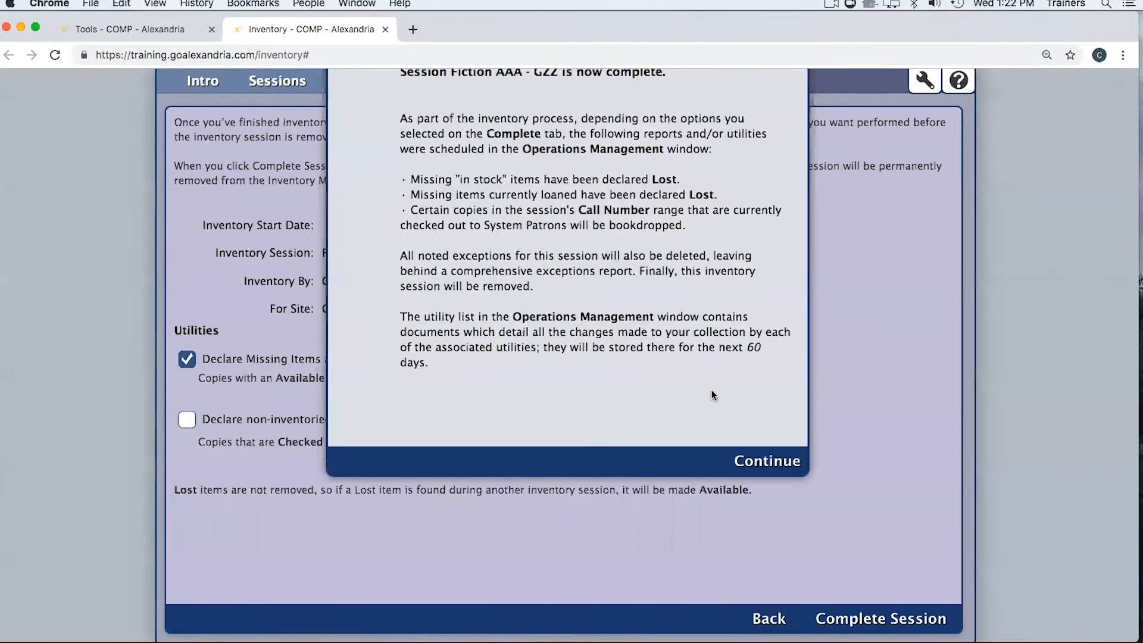
left_click(766, 485)
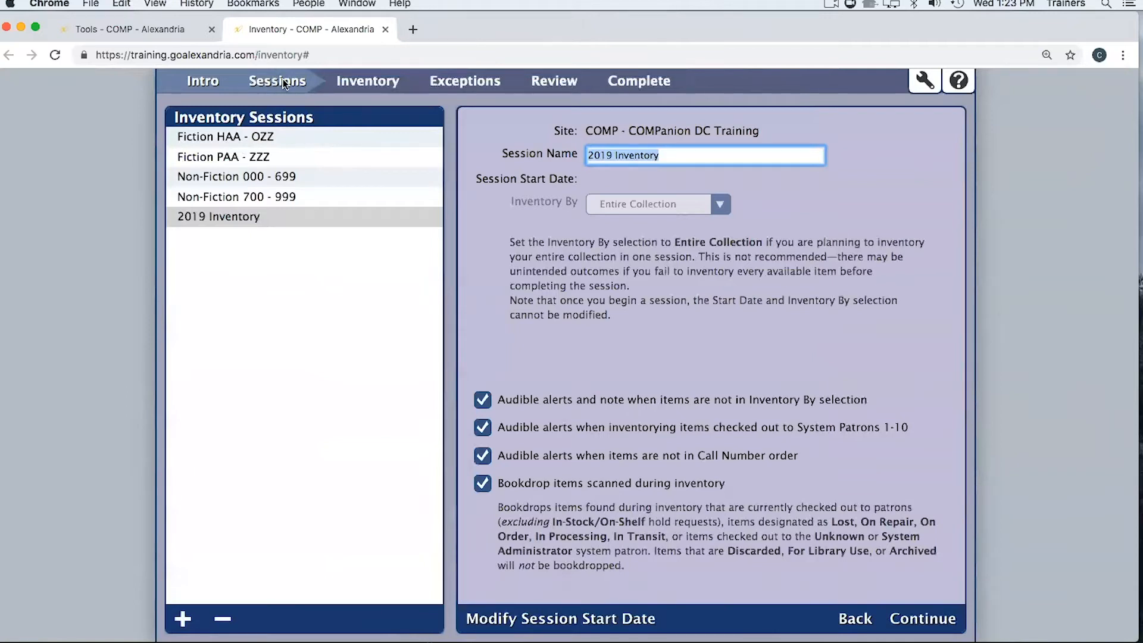
Look through the remaining fiction and non-fiction sessions and open the scanning page for Non-Fiction 700 - 999
left_click(252, 138)
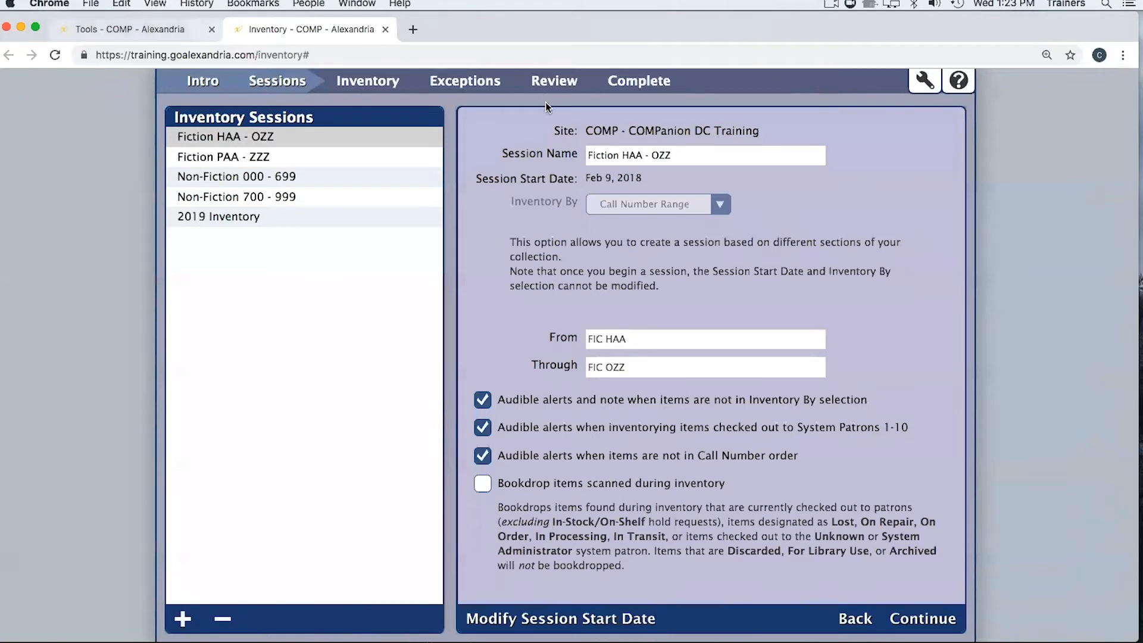
left_click(281, 156)
left_click(276, 178)
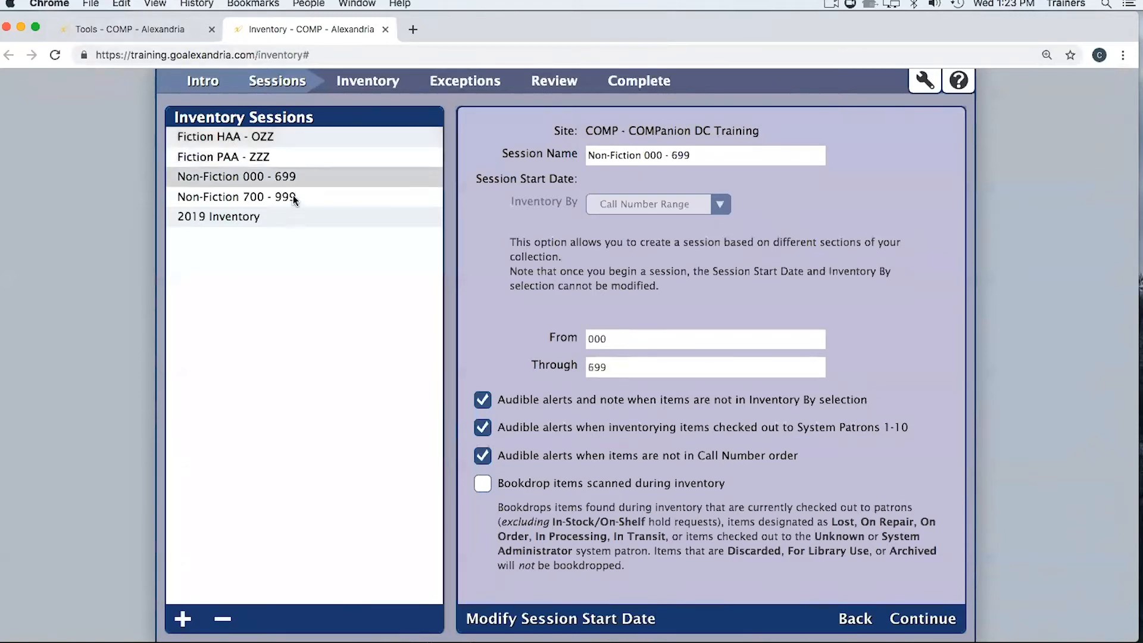
left_click(292, 196)
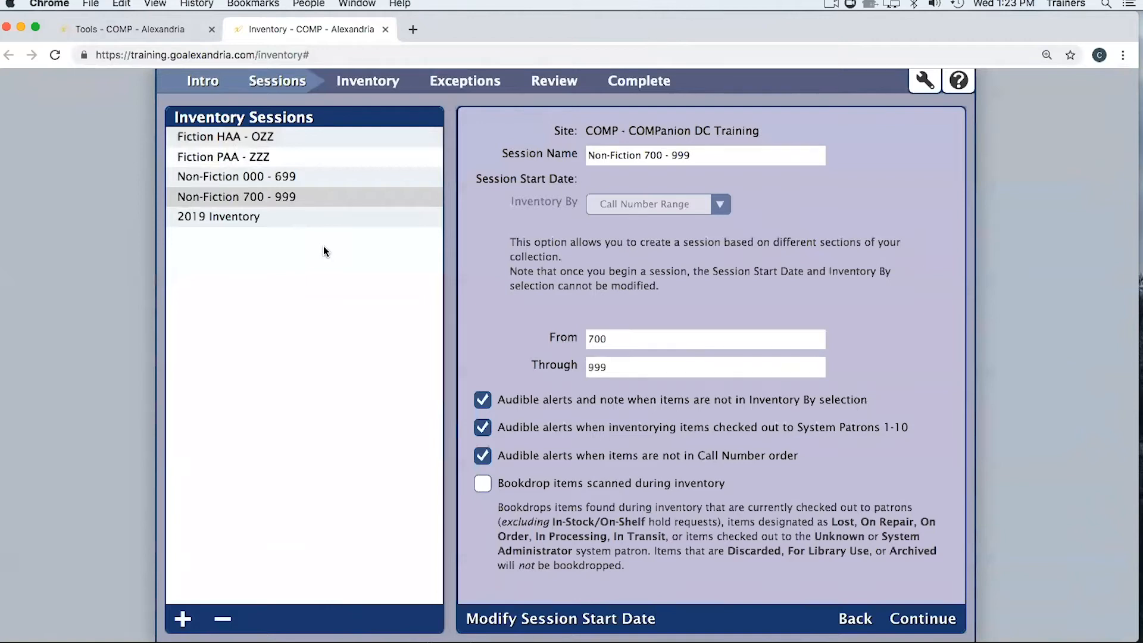
left_click(374, 79)
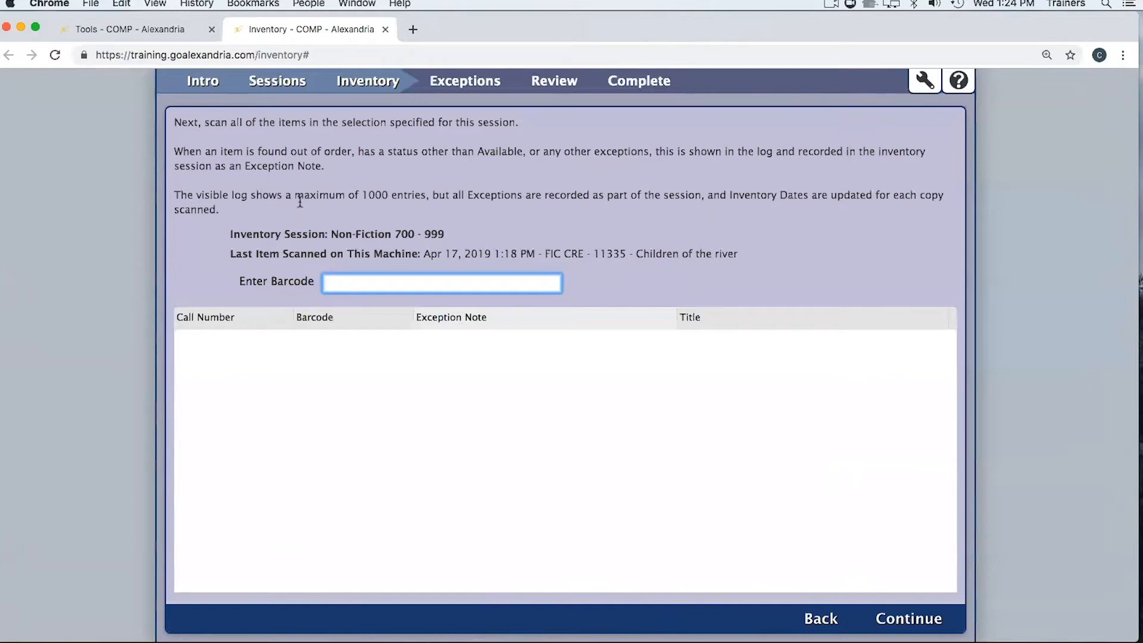
Switch to Circulation and start Check Out mode with the . command
left_click(153, 30)
left_click(182, 98)
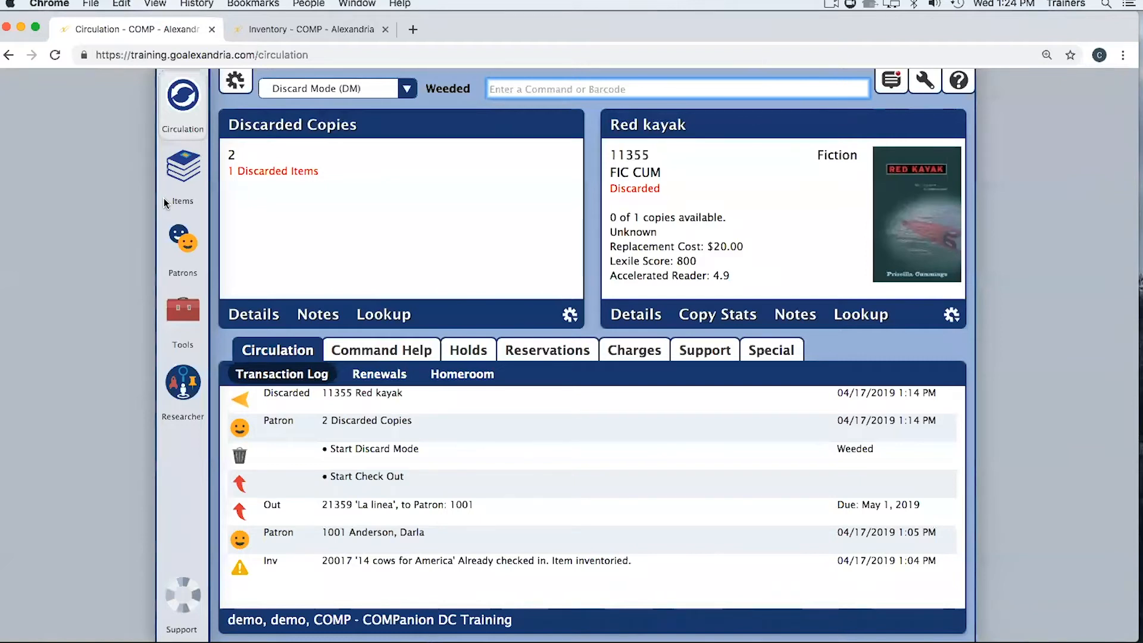
type(".")
key("Return")
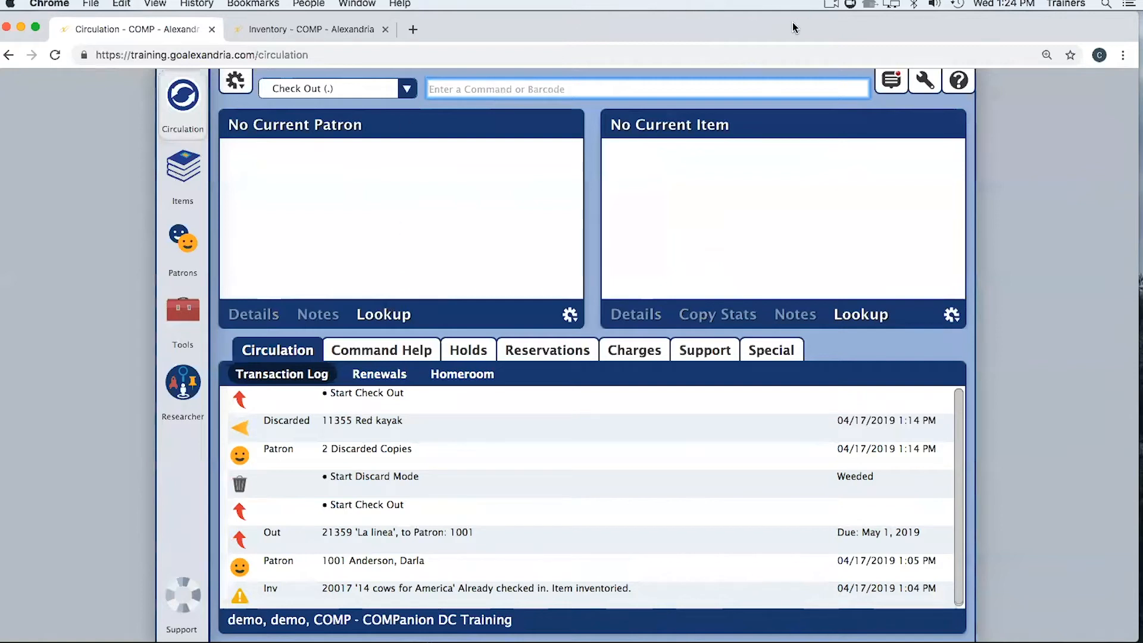
left_click_drag(792, 23, 795, 23)
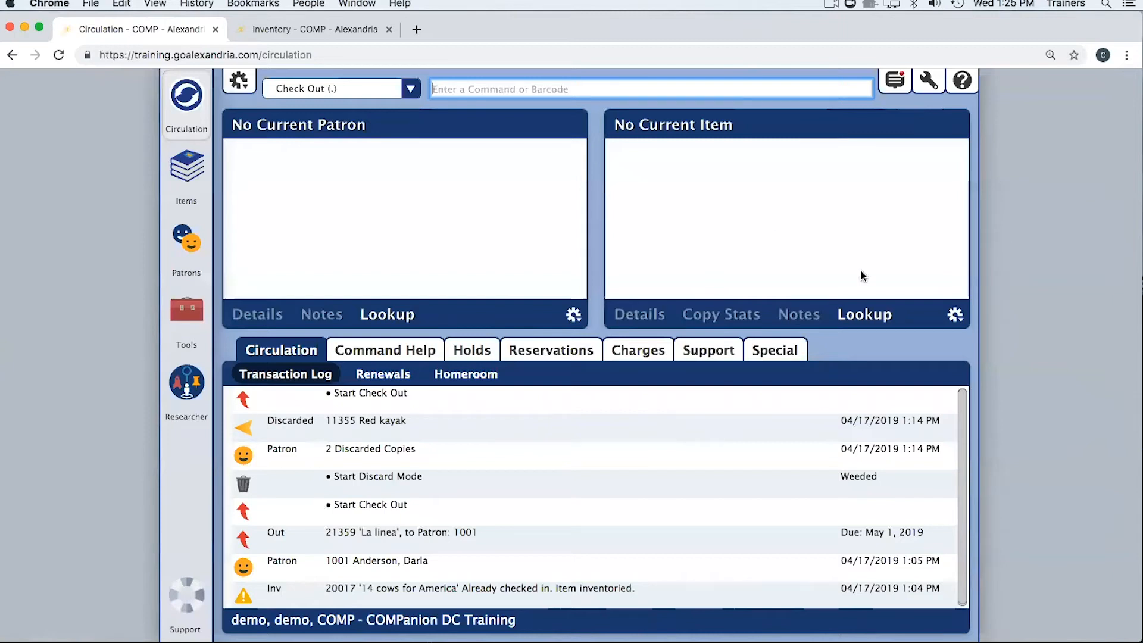
left_click(1007, 308)
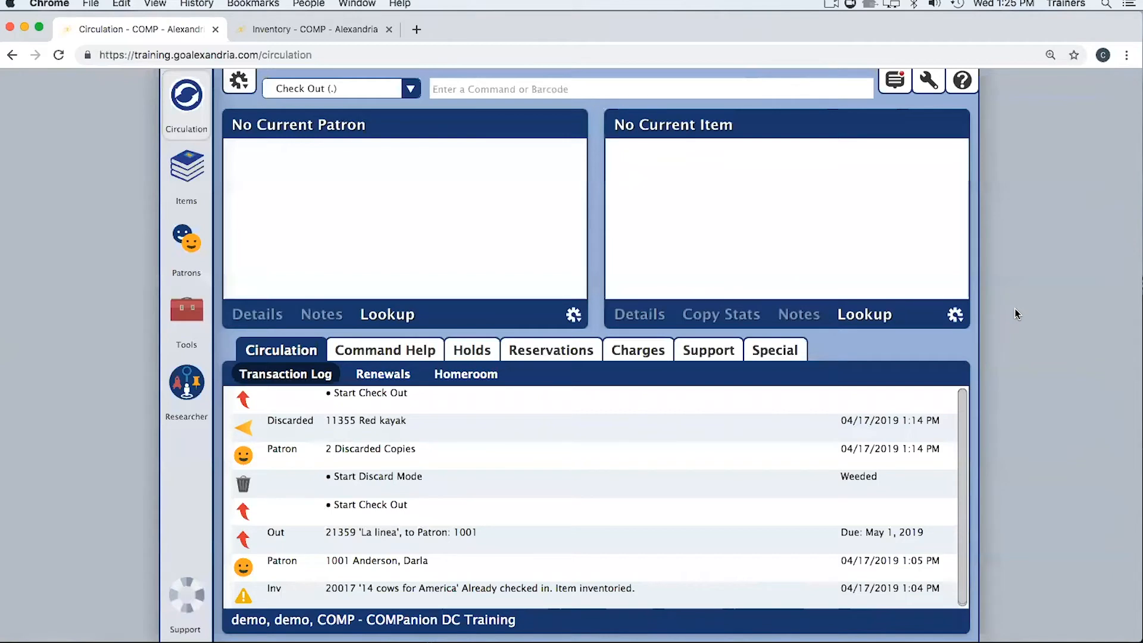
Turn off the call number order alerts for the Non-Fiction 700 - 999 inventory session and save the session
left_click(337, 34)
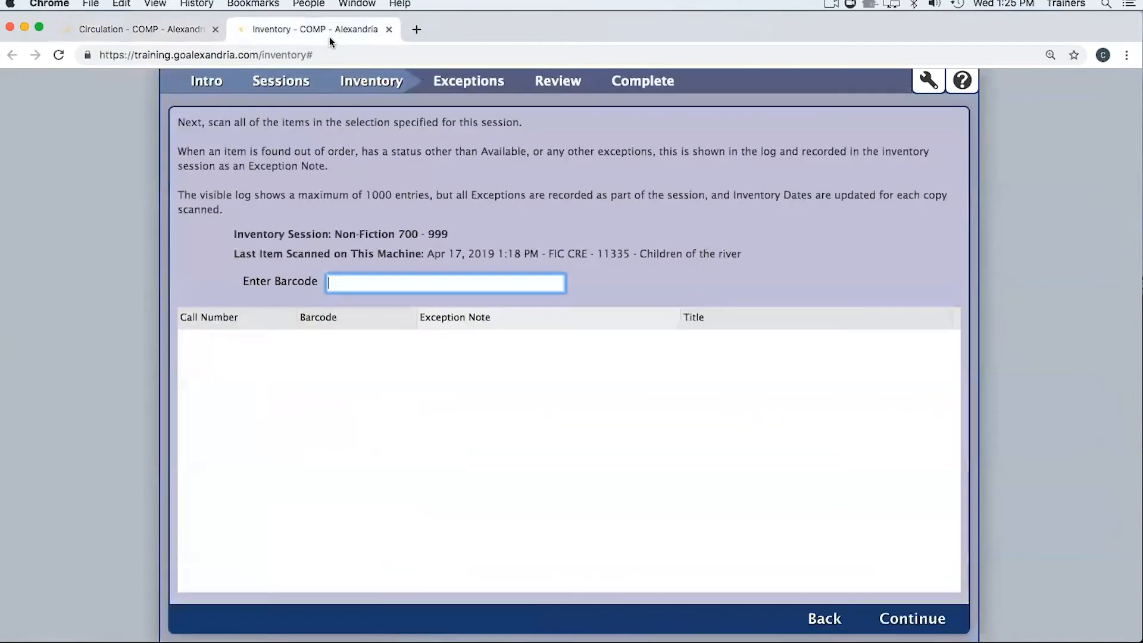
left_click(288, 85)
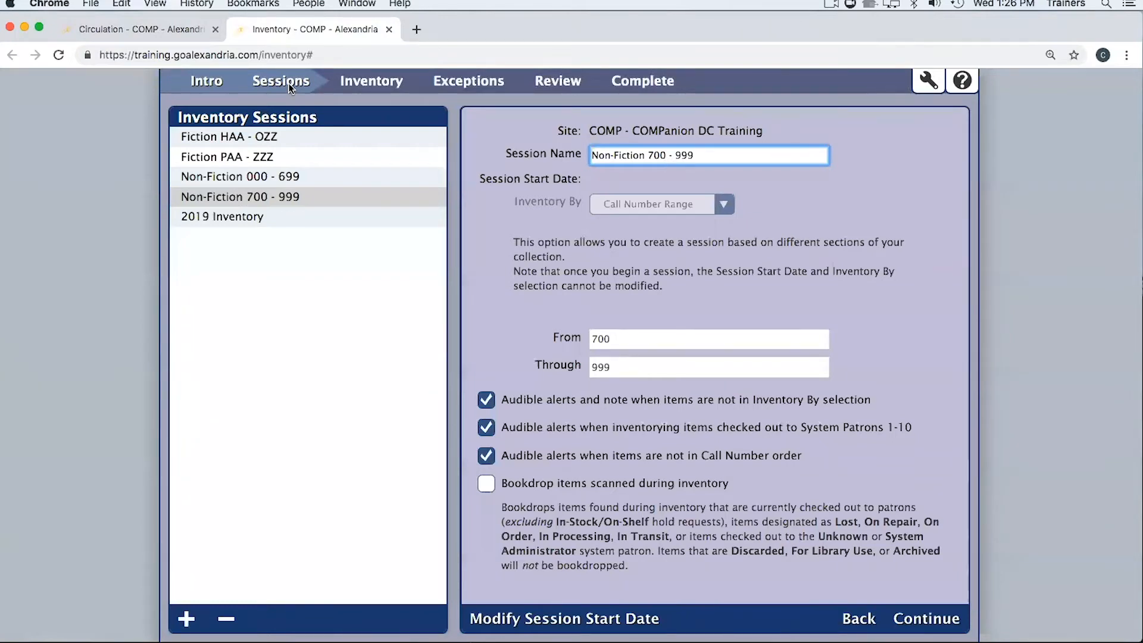
left_click(487, 456)
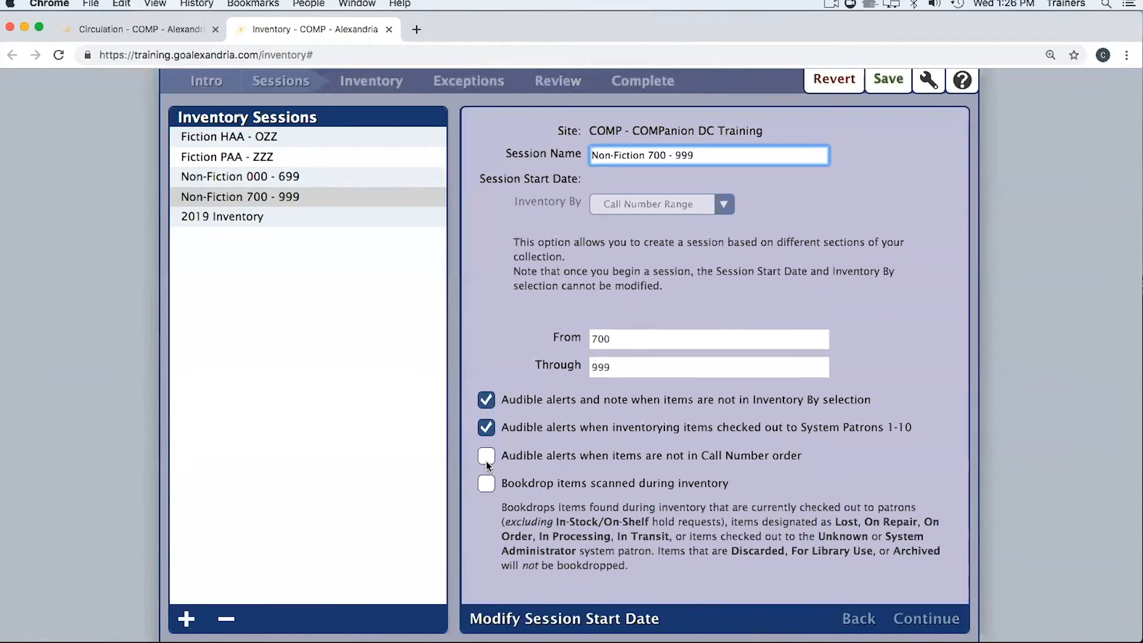
left_click(888, 81)
left_click(370, 82)
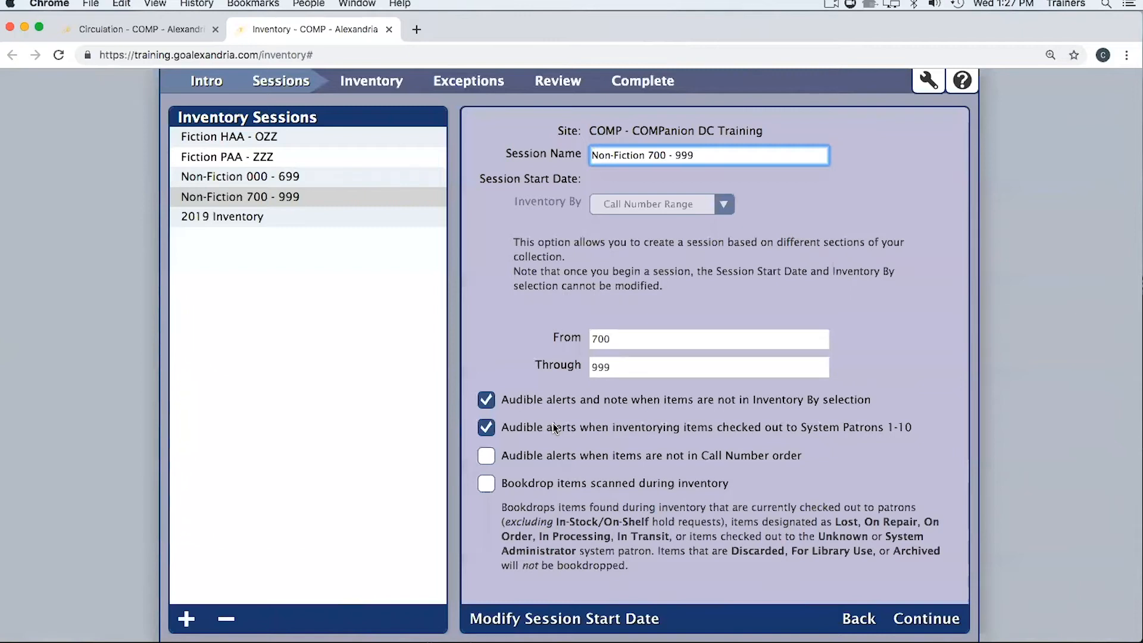
Return to Circulation and bring up the high school student as the current patron by barcode
left_click(121, 28)
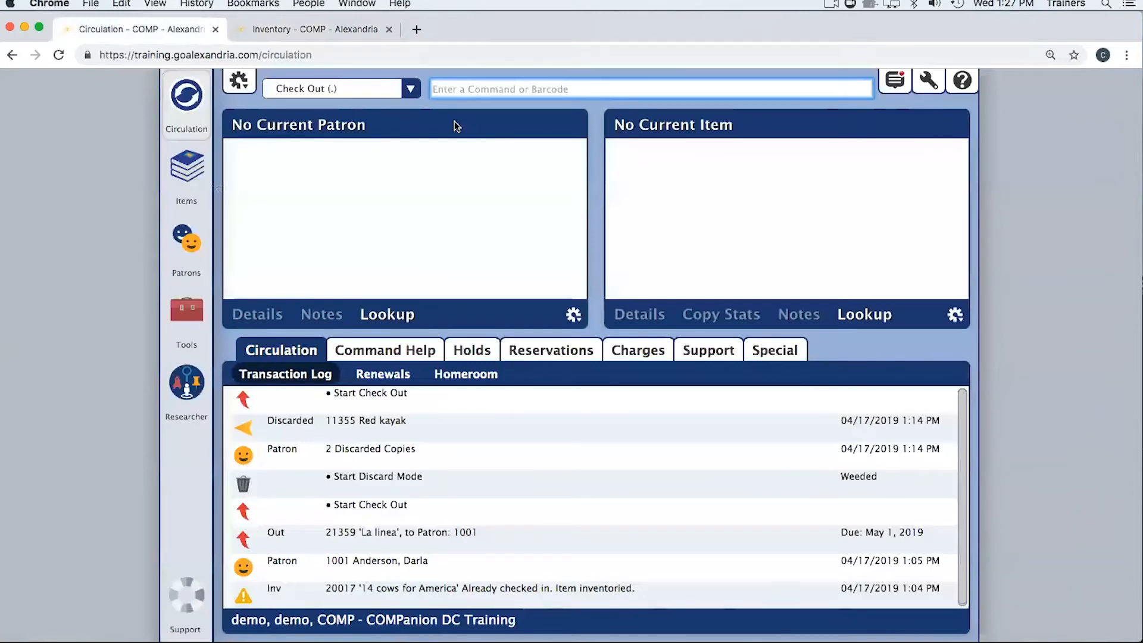
type("1005")
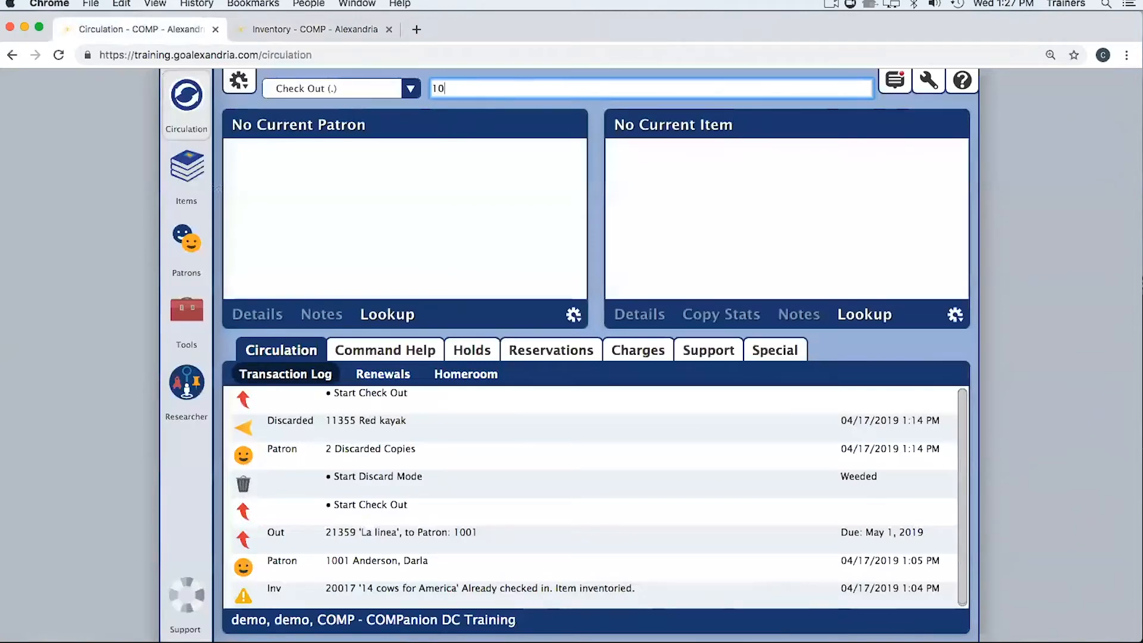
key("Return")
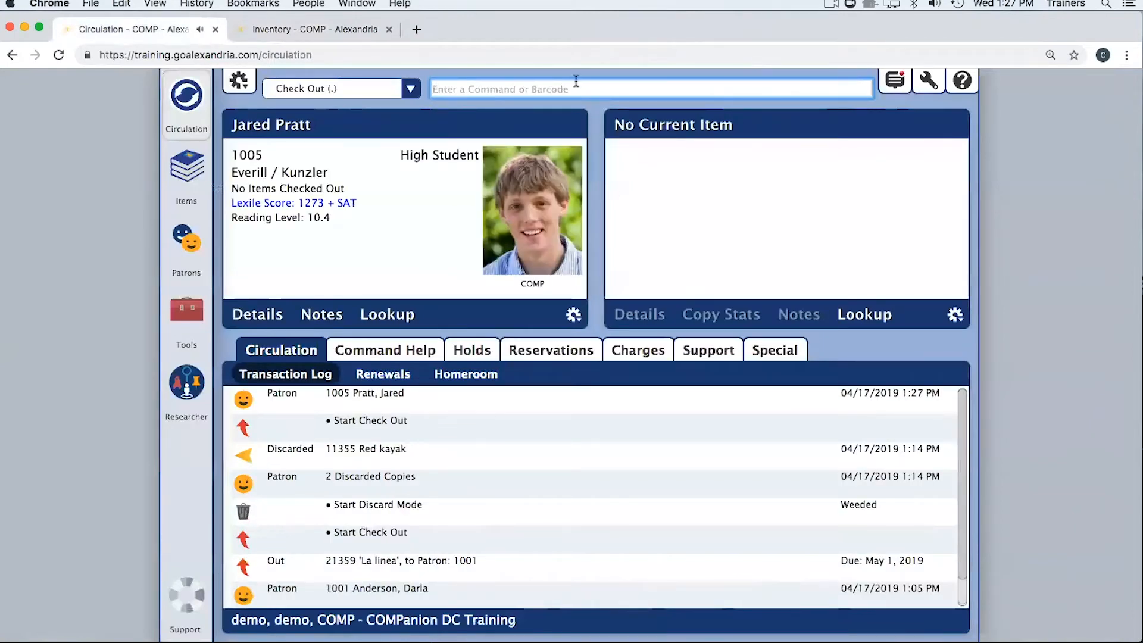
Try to check out item barcodes 33519 and 23159 to the current patron
type("33519")
key("Return")
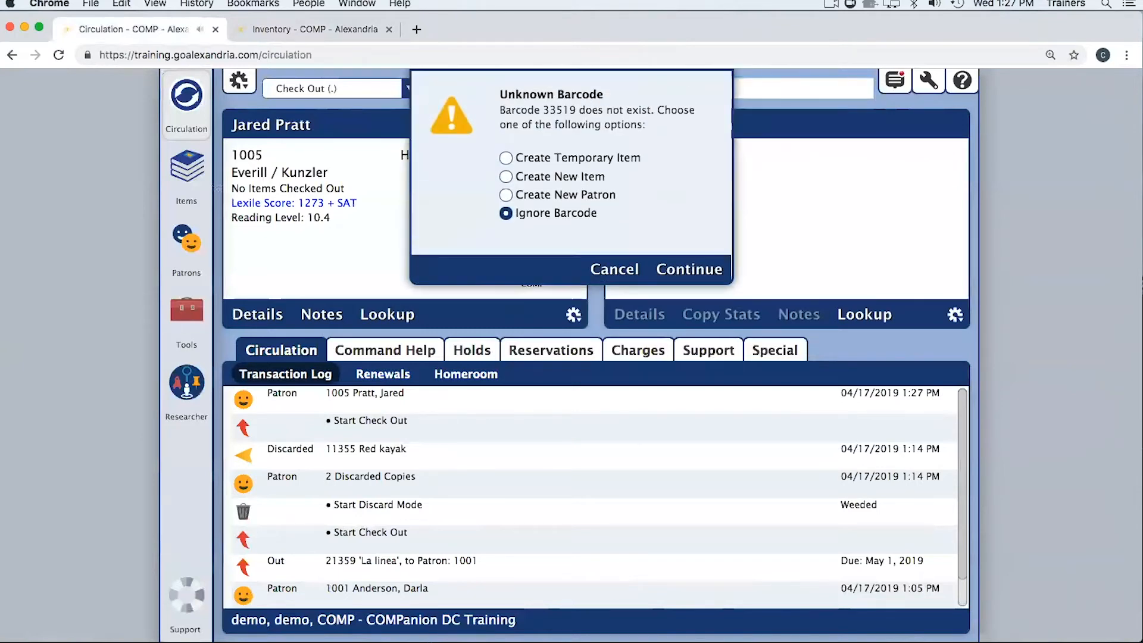
left_click(616, 262)
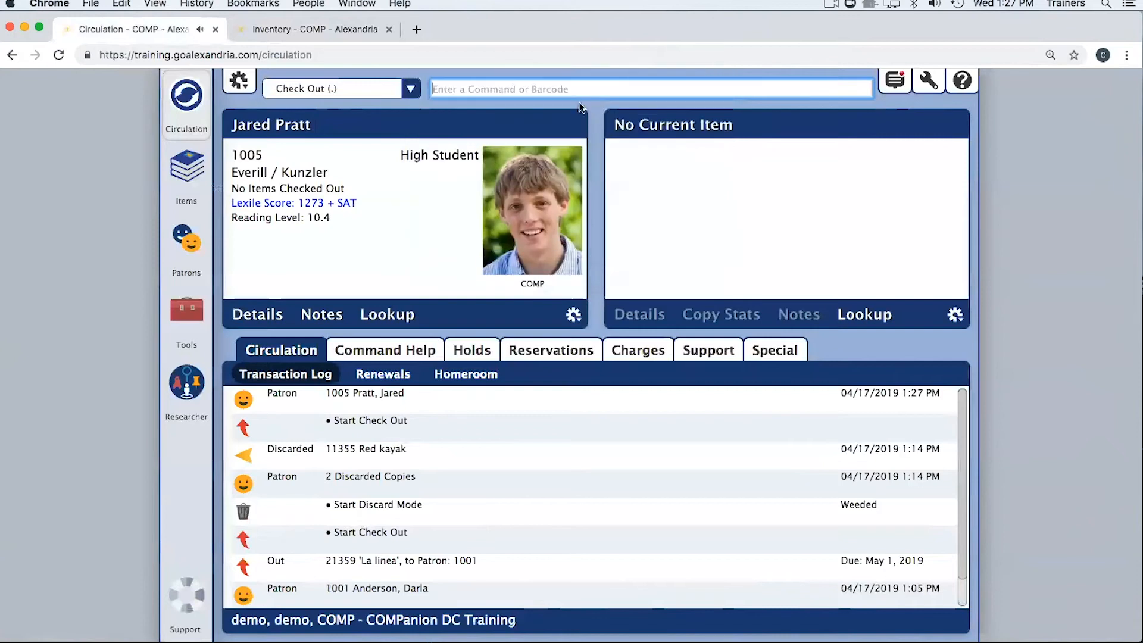
type("23159")
key("Return")
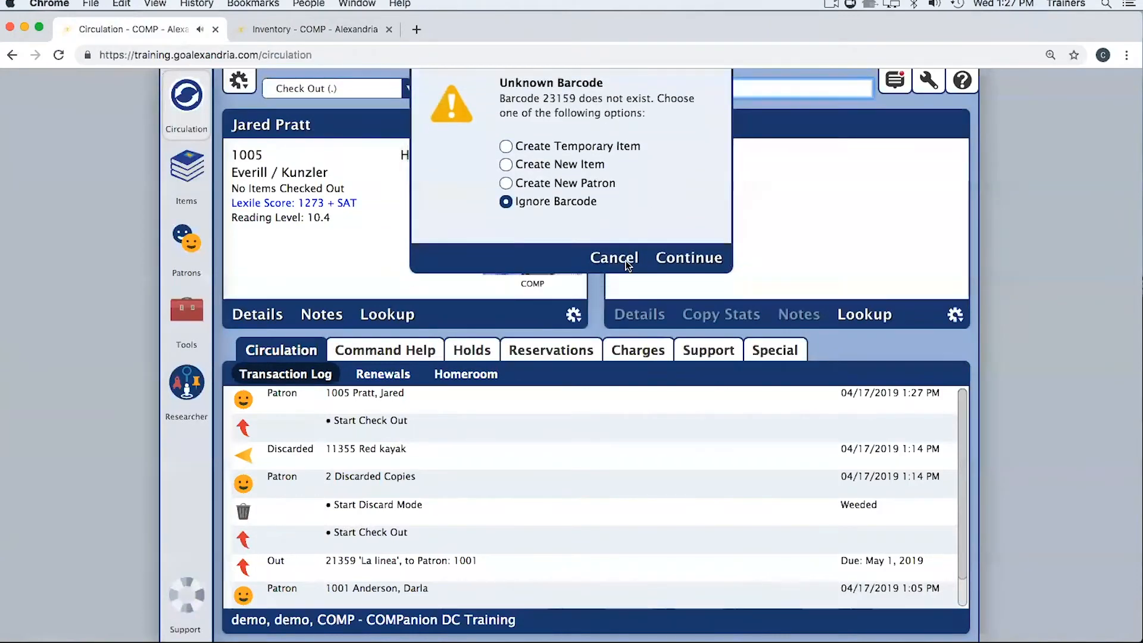
left_click(613, 266)
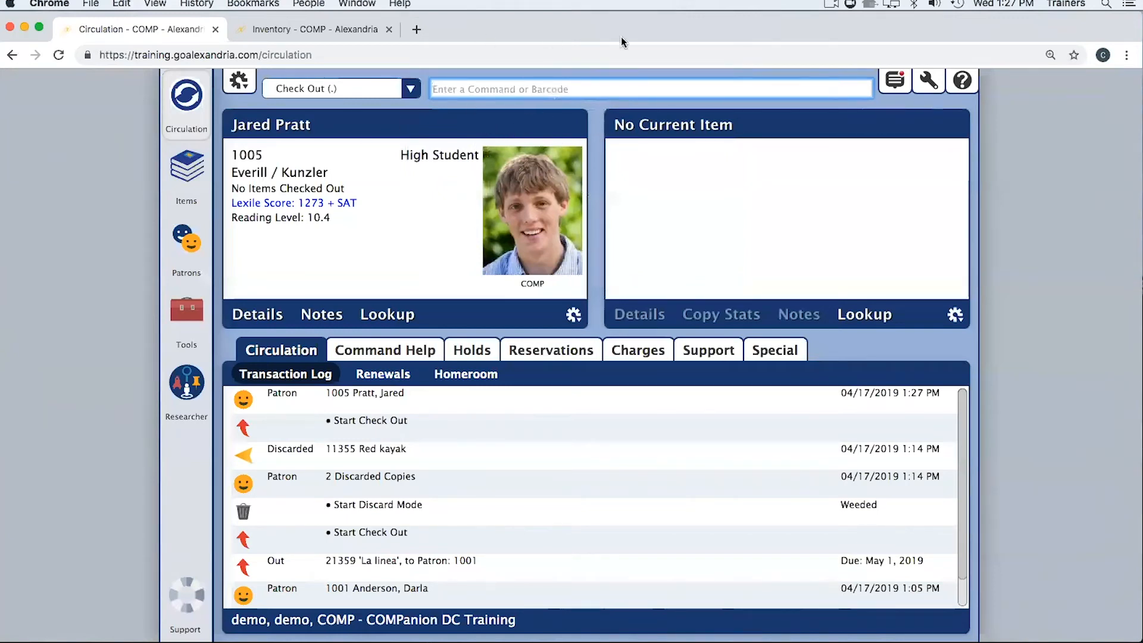
Check out item 11359 to the current patron and process its lost status
type("11359")
key("Return")
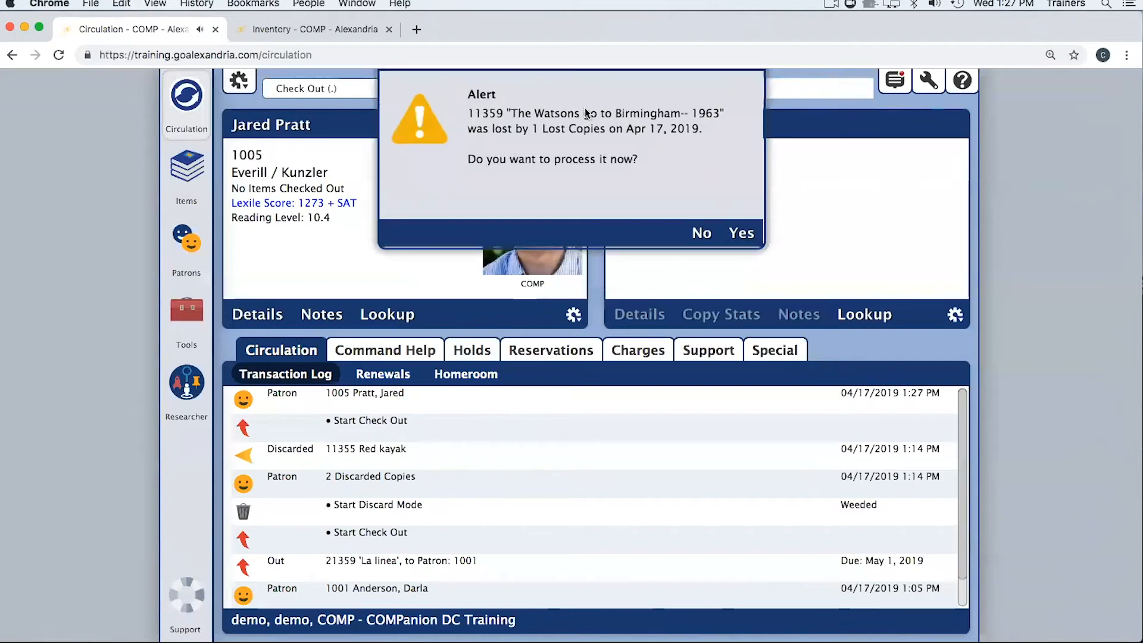
left_click(741, 234)
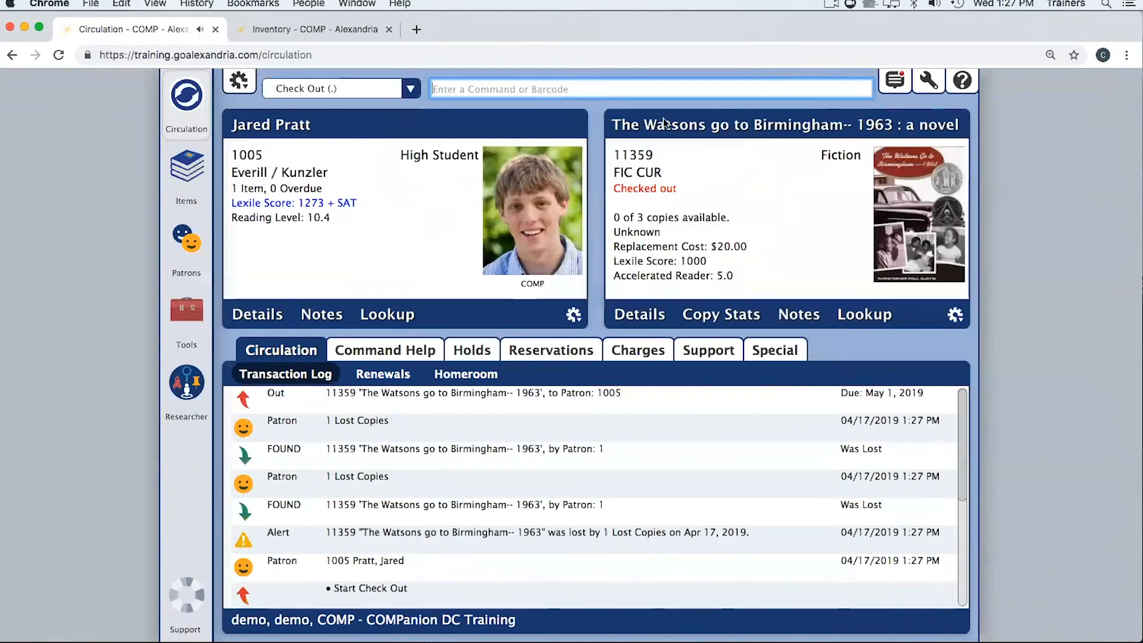
Open the title record of the checked-out book and examine the inventory date and status of copy 11359
left_click(715, 124)
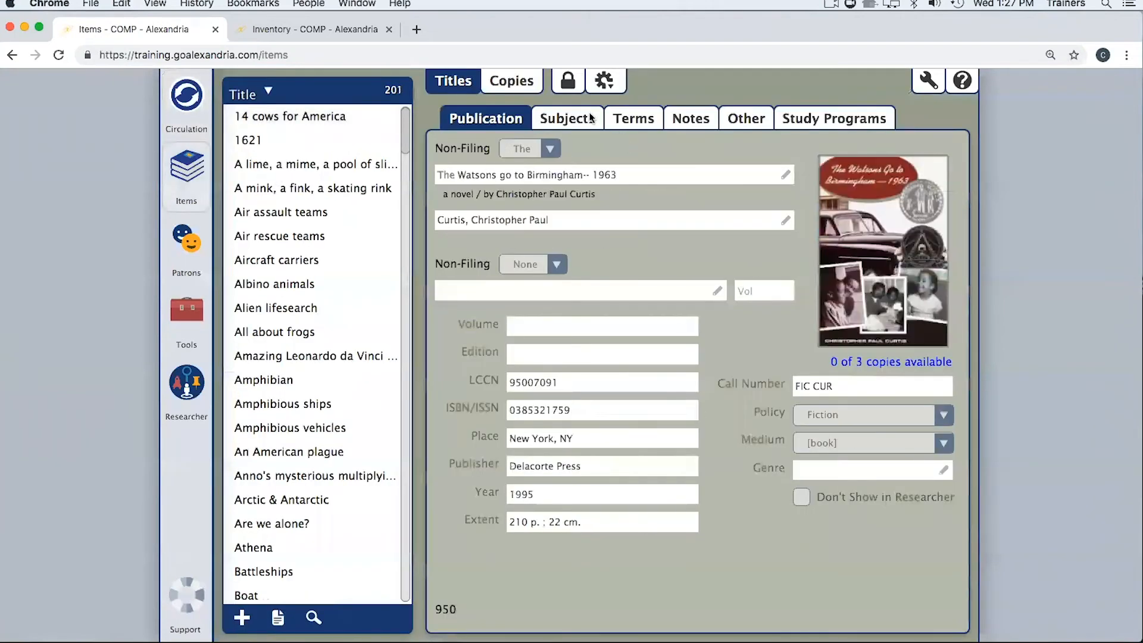
left_click(884, 362)
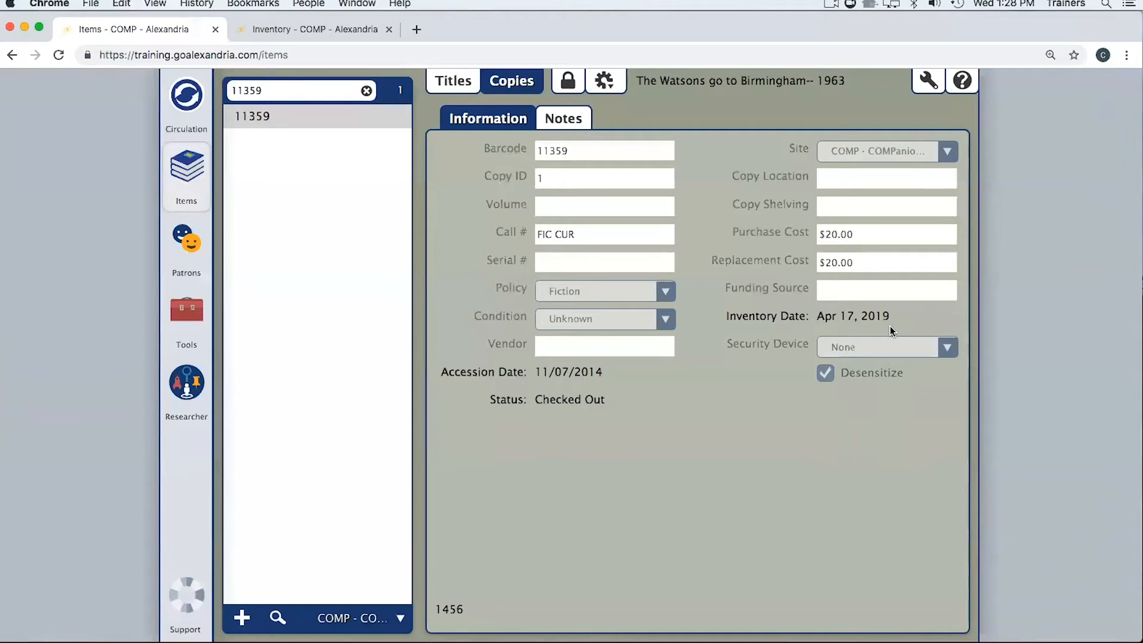
Return to Circulation and look up item 11389 with the X command
left_click(186, 94)
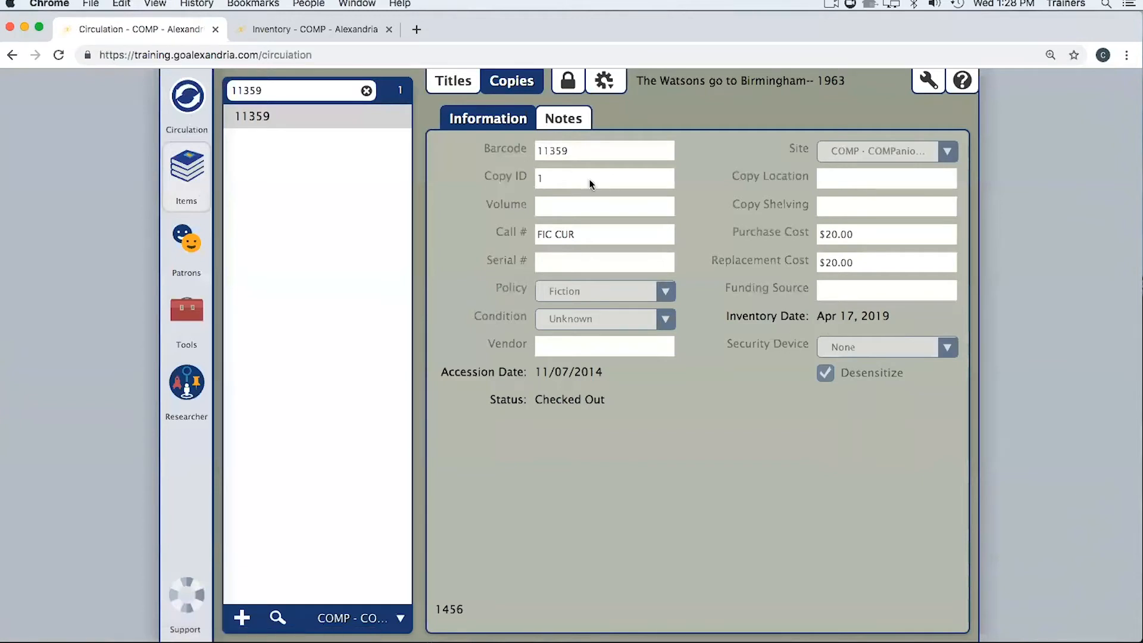
type("x")
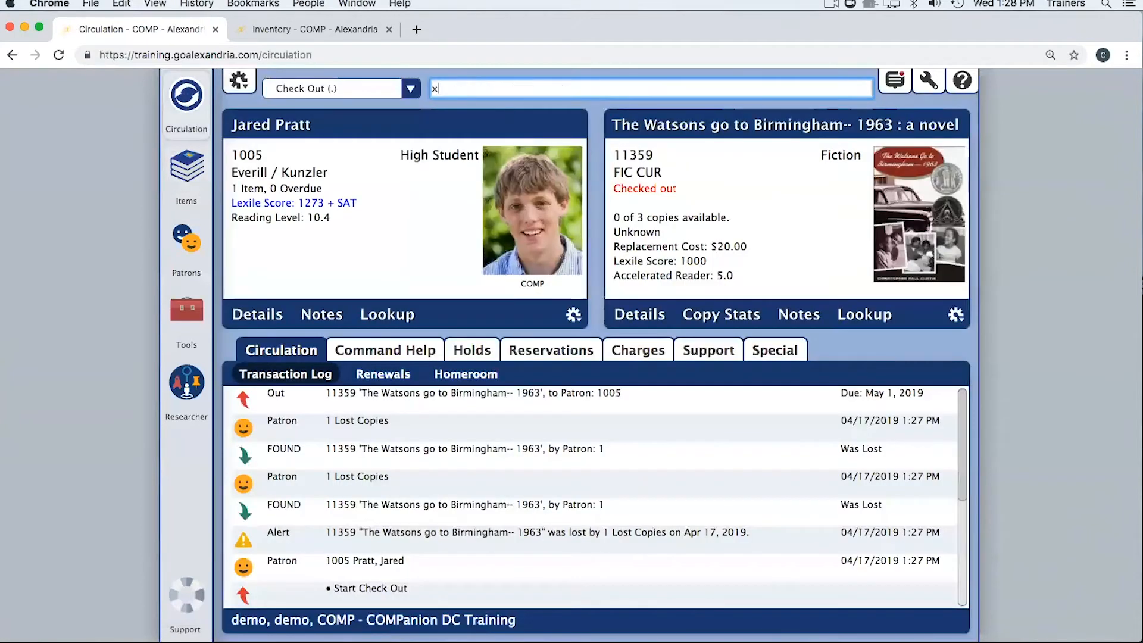
type(" 11389")
key("Return")
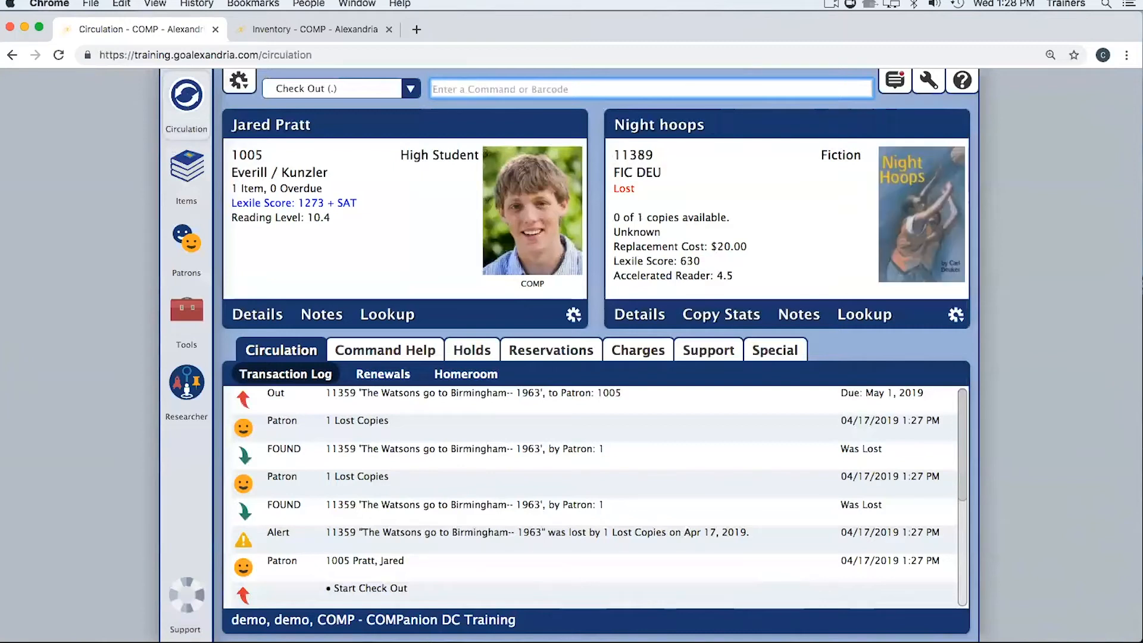
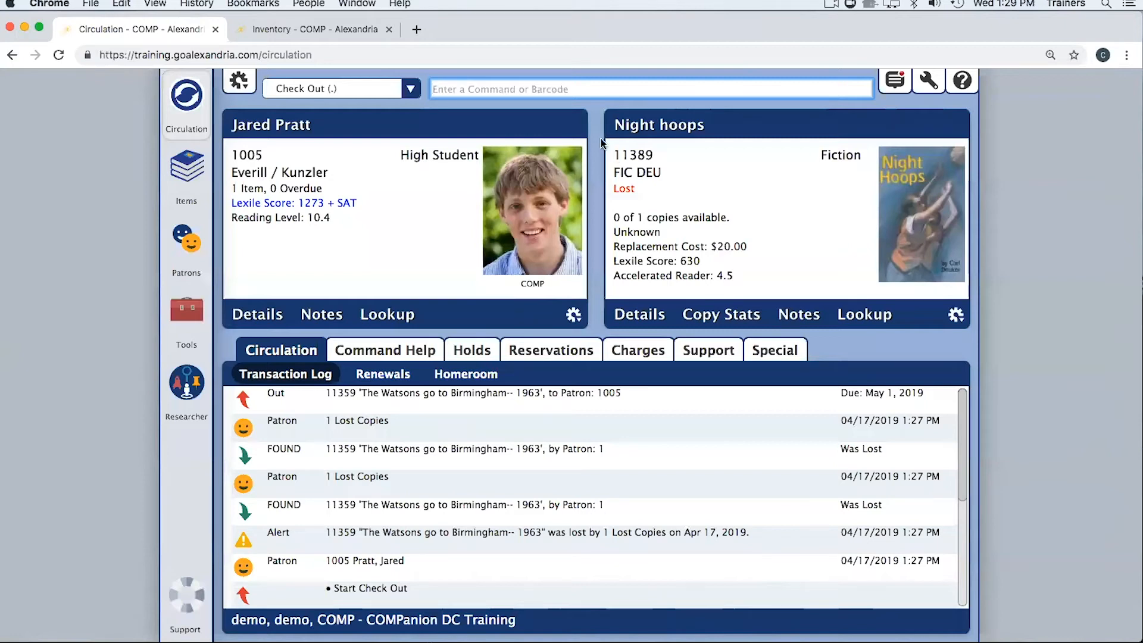
Draft a new inventory session named Chromebook, inventoried by the Equipment copy policy, and discard the draft
left_click(265, 29)
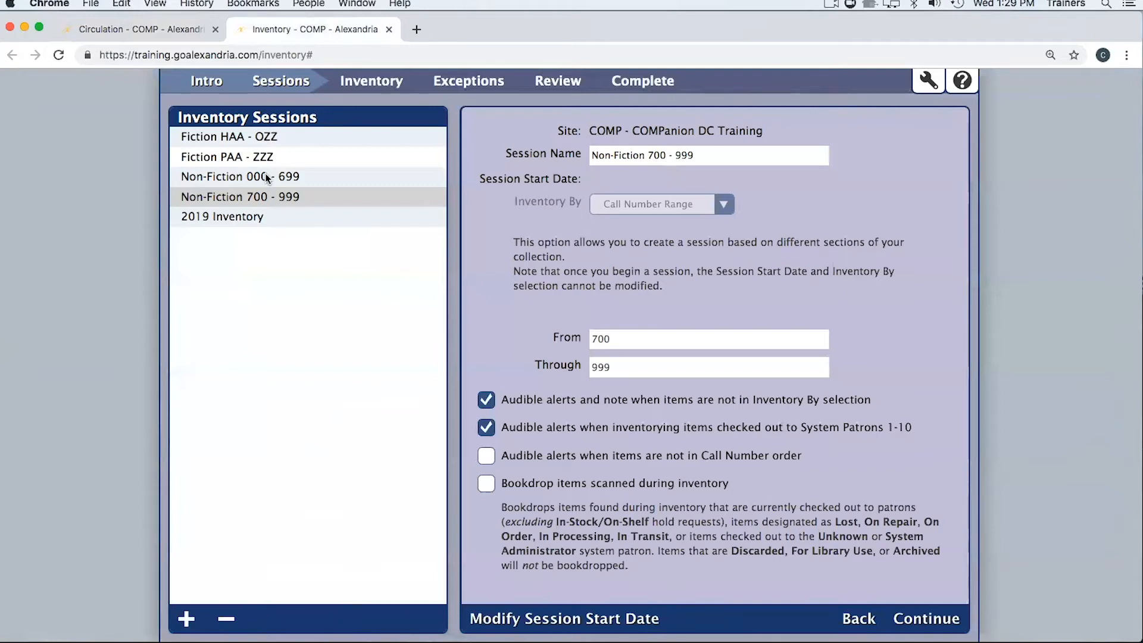
left_click(264, 140)
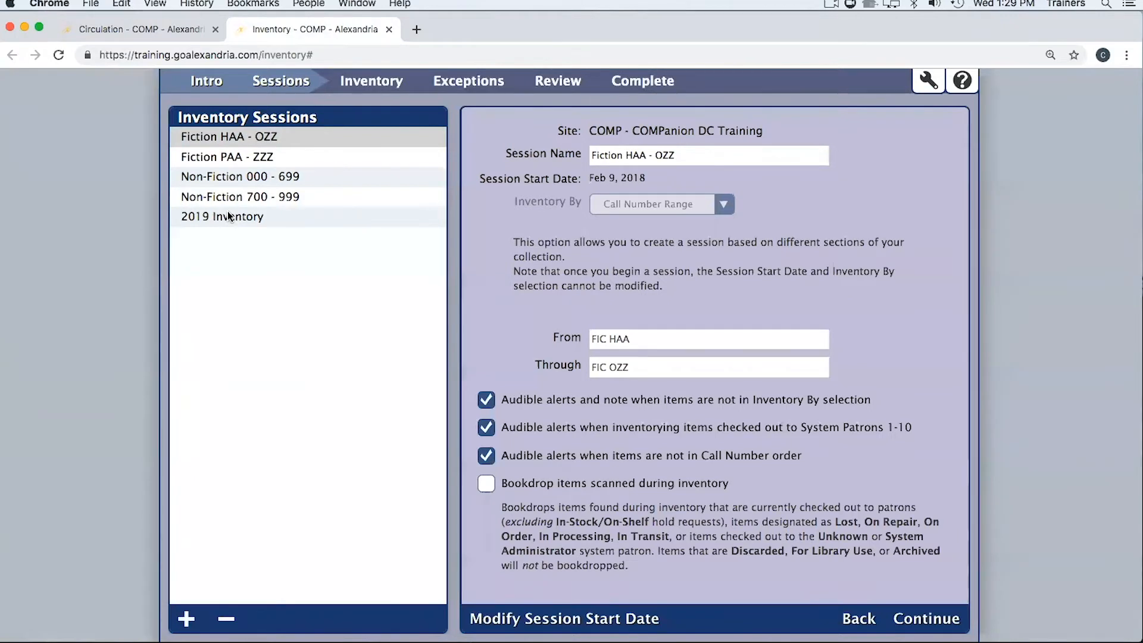
left_click(186, 619)
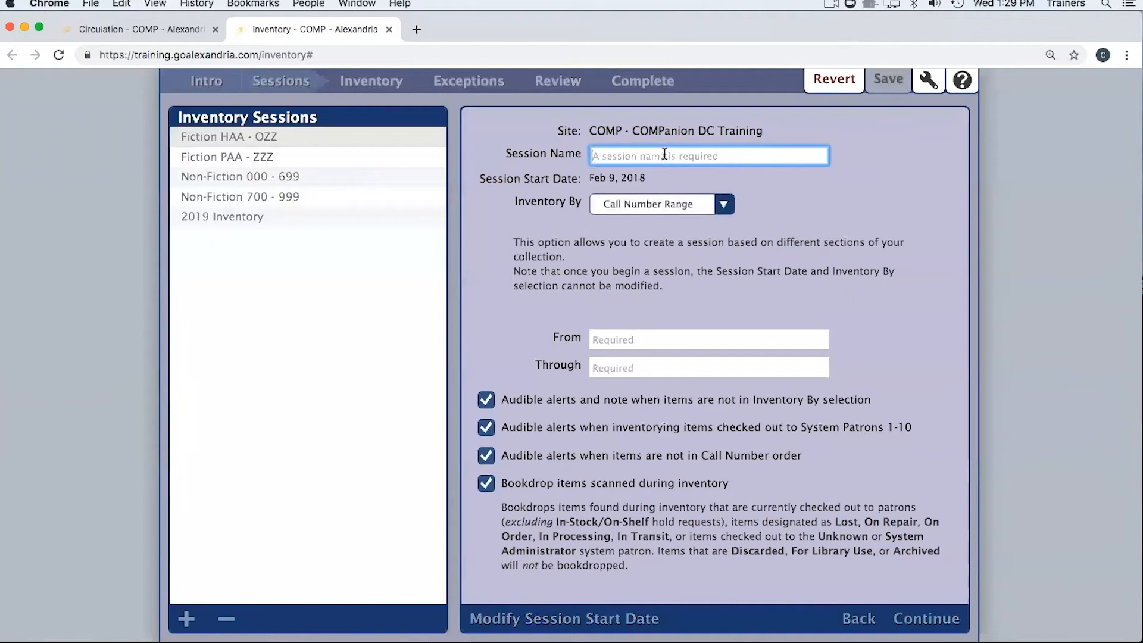
type("Chromebool")
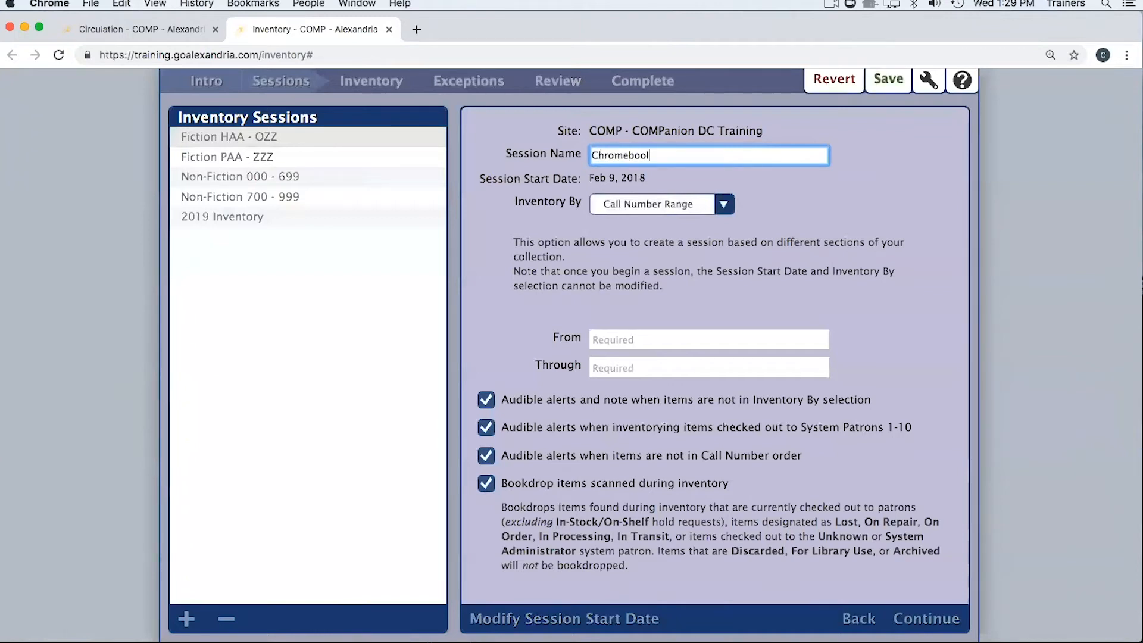
key("BackSpace")
type("k")
left_click(724, 204)
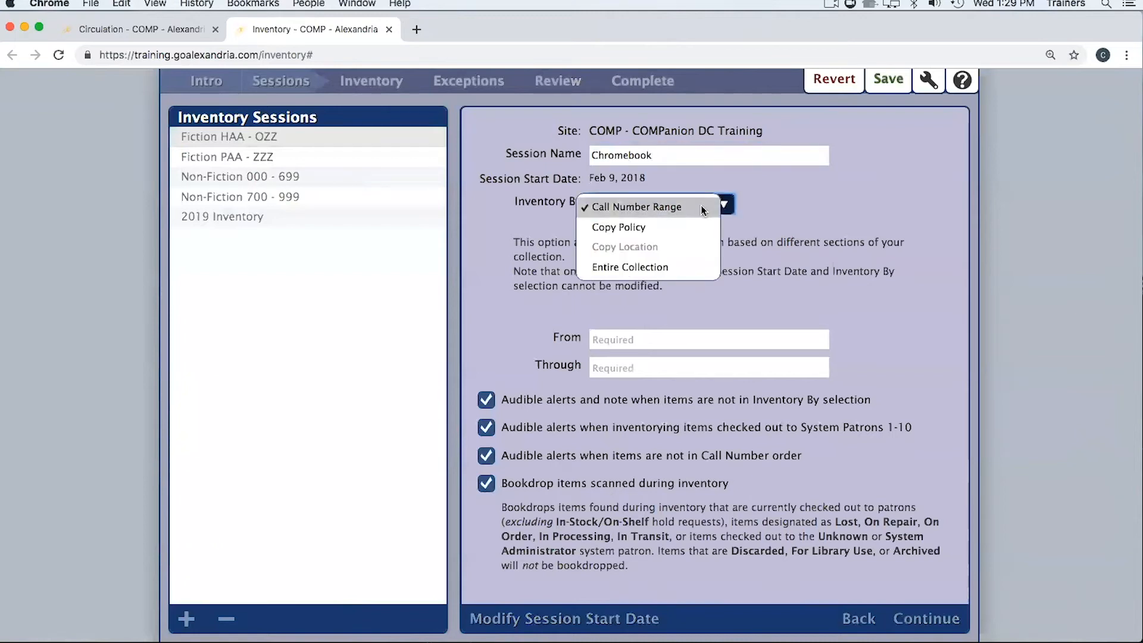
left_click(626, 231)
left_click(816, 202)
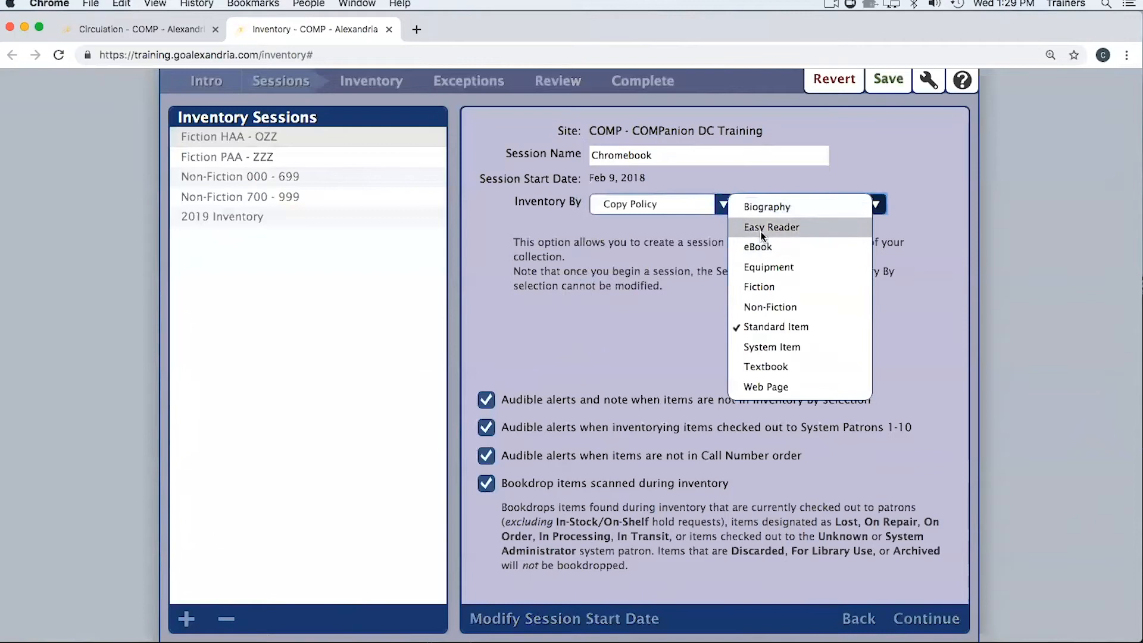
left_click(763, 266)
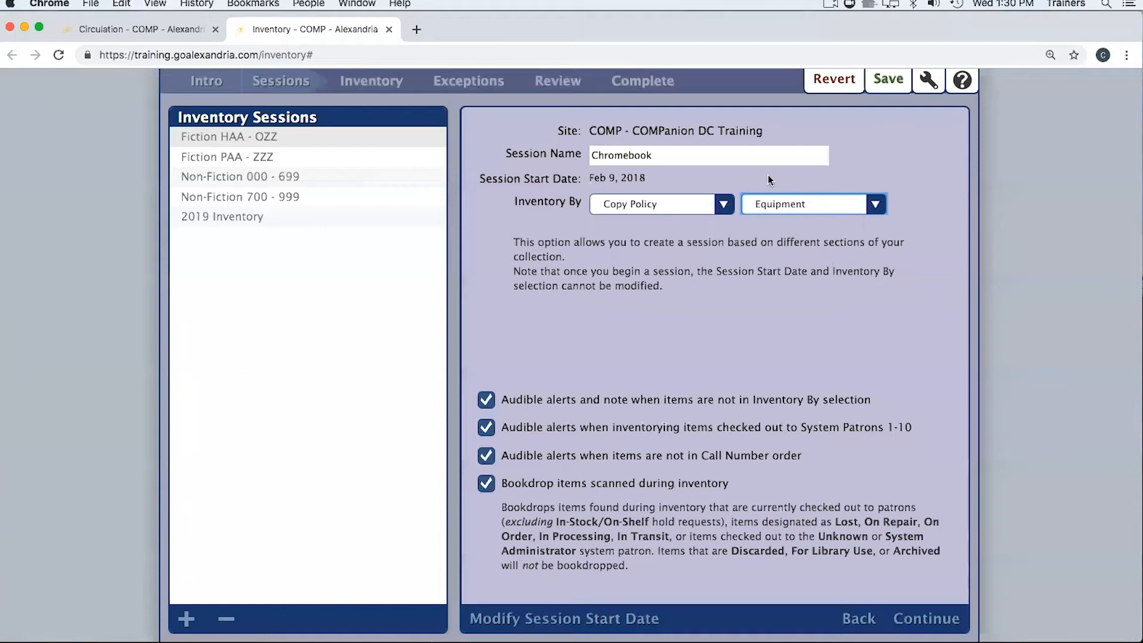
left_click(691, 156)
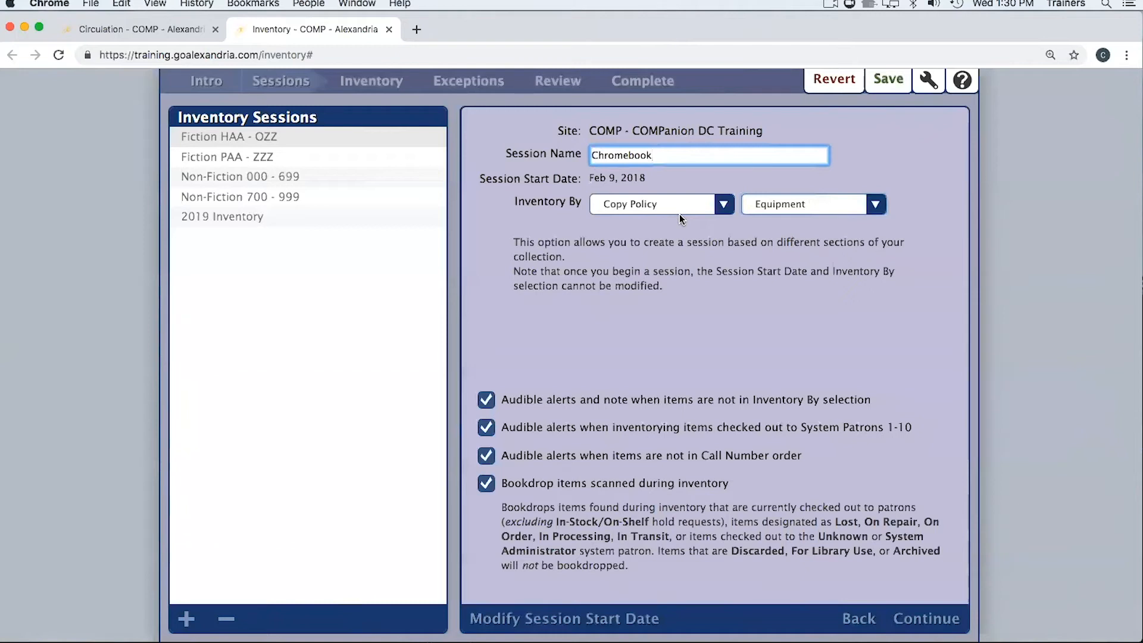
left_click(839, 82)
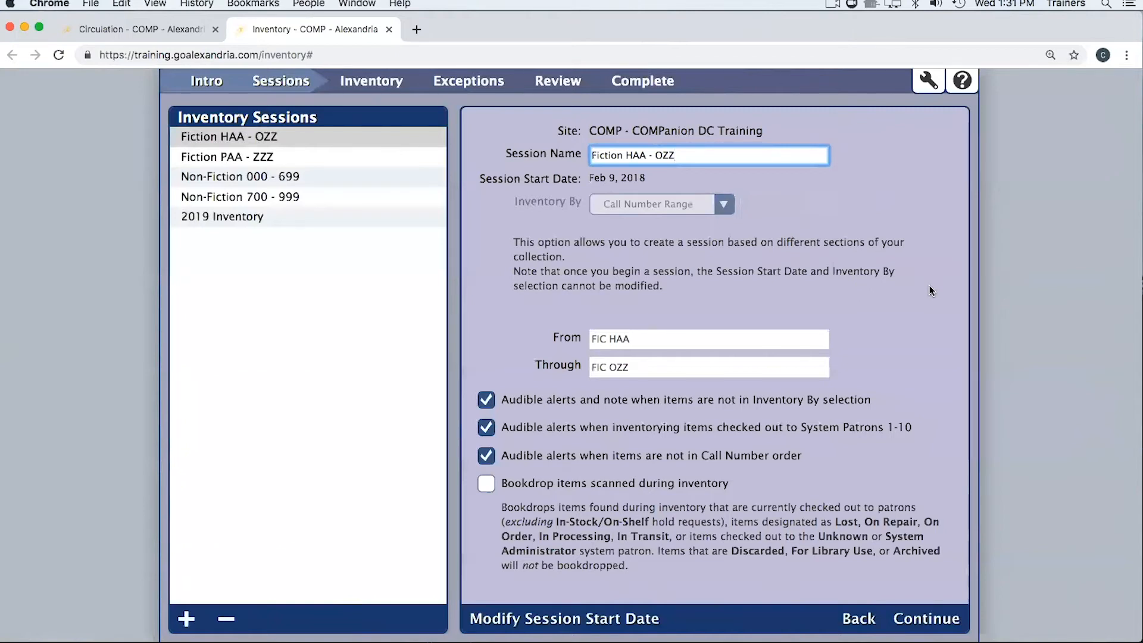
key("ctrl+Right")
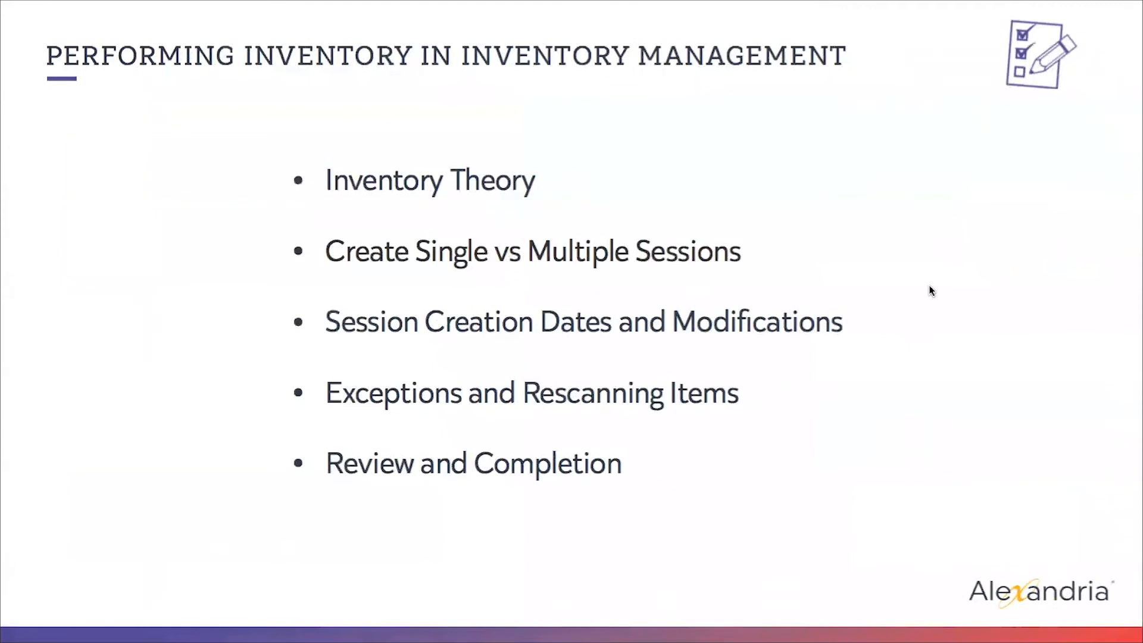
key("Right")
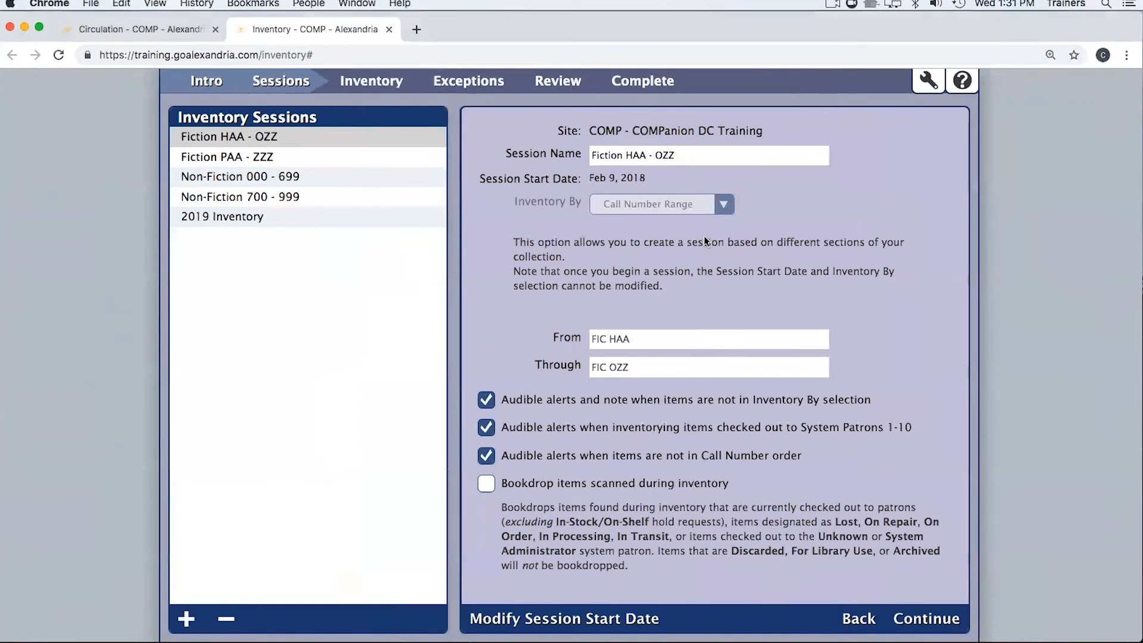
Close the Inventory page and clear the current patron and item in Circulation with the C command
left_click(388, 28)
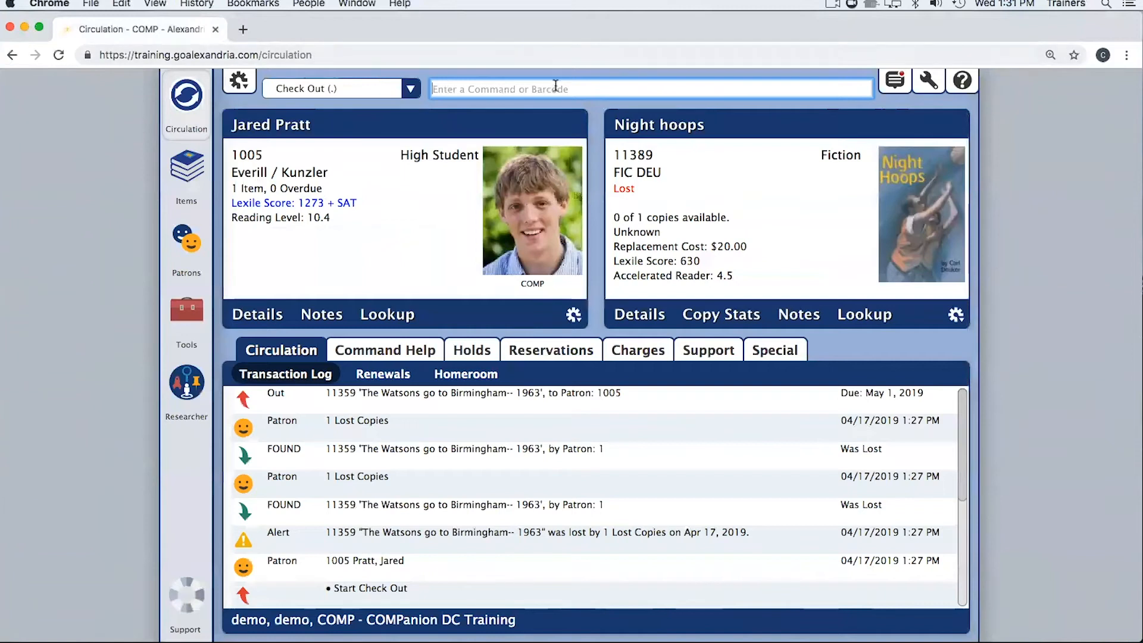
type("c")
key("Return")
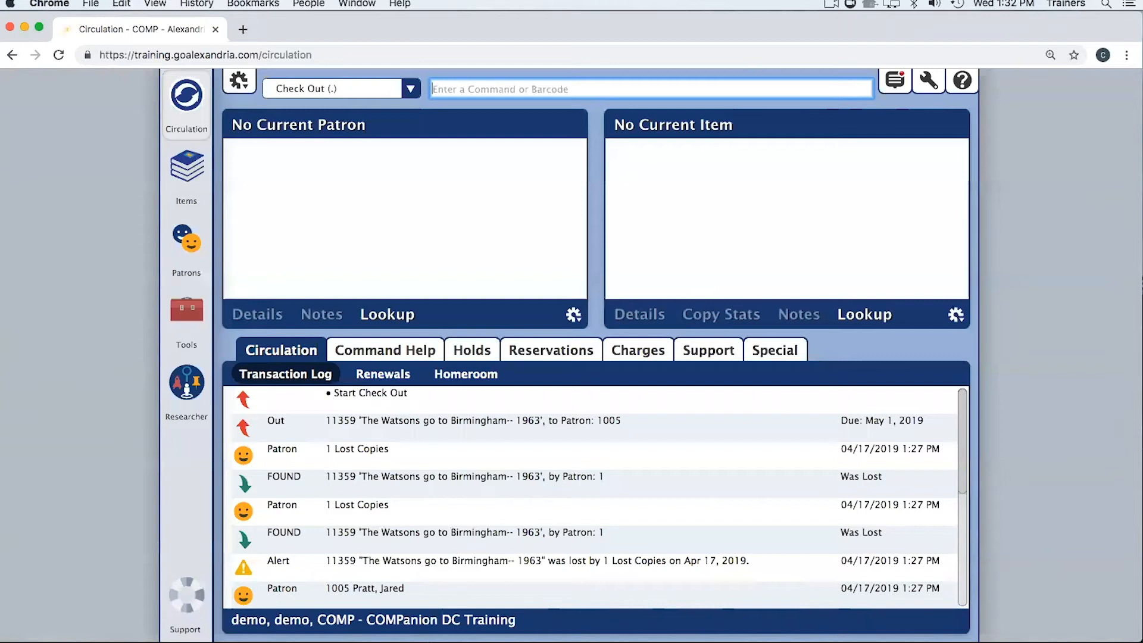
Switch the circulation mode to Inventory (I) and from there to Inventory Bookdrop (IB), reviewing the other available modes
left_click(409, 91)
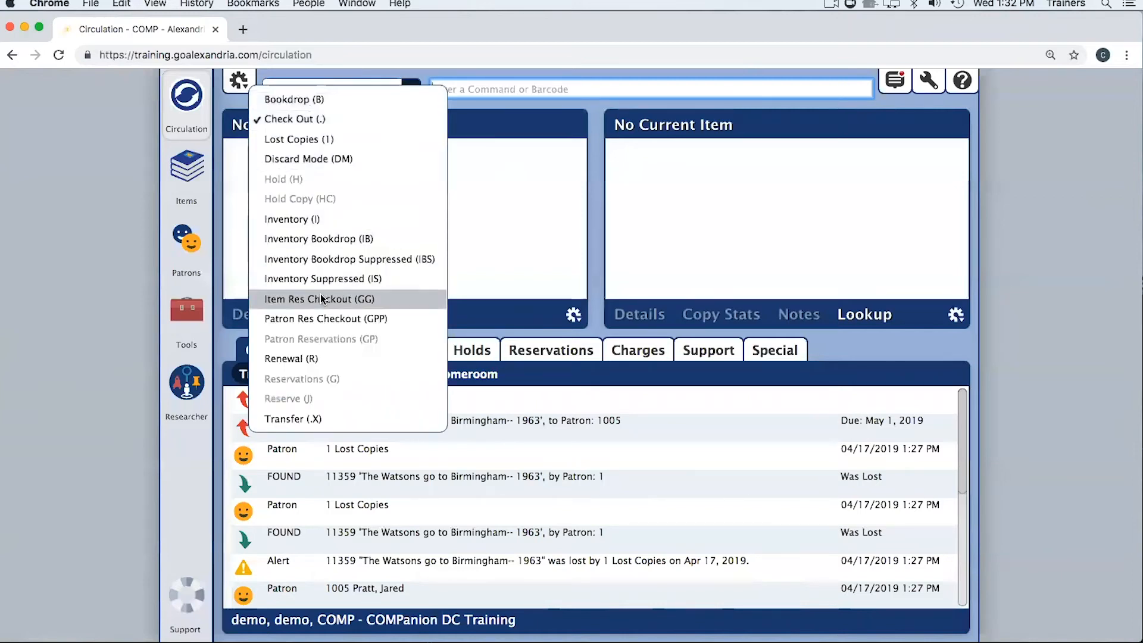
left_click(299, 222)
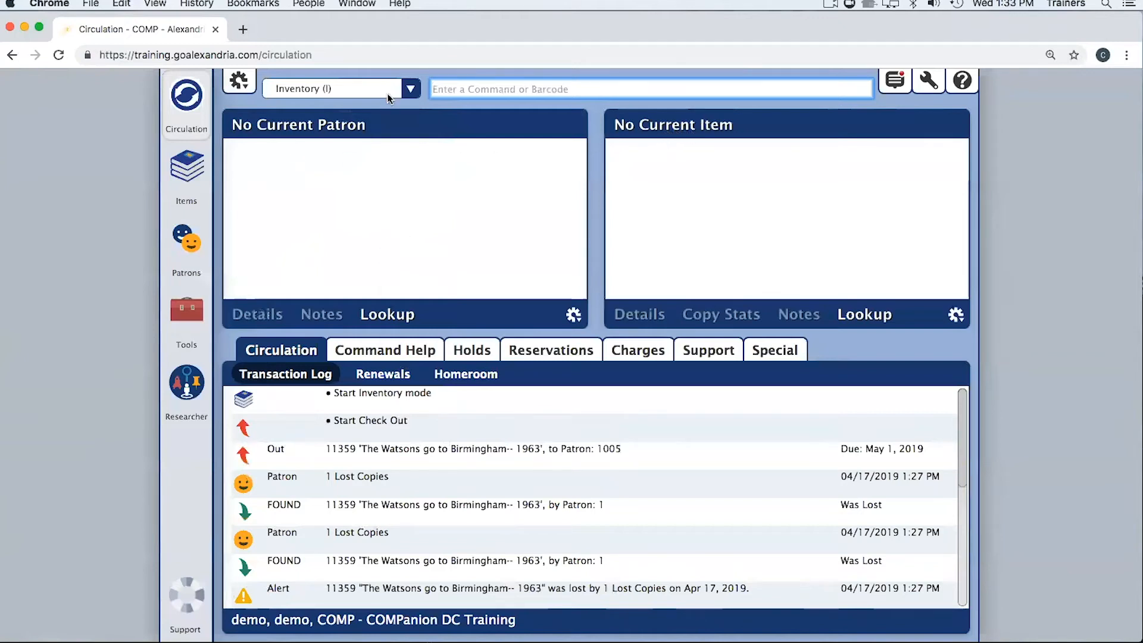
left_click(409, 90)
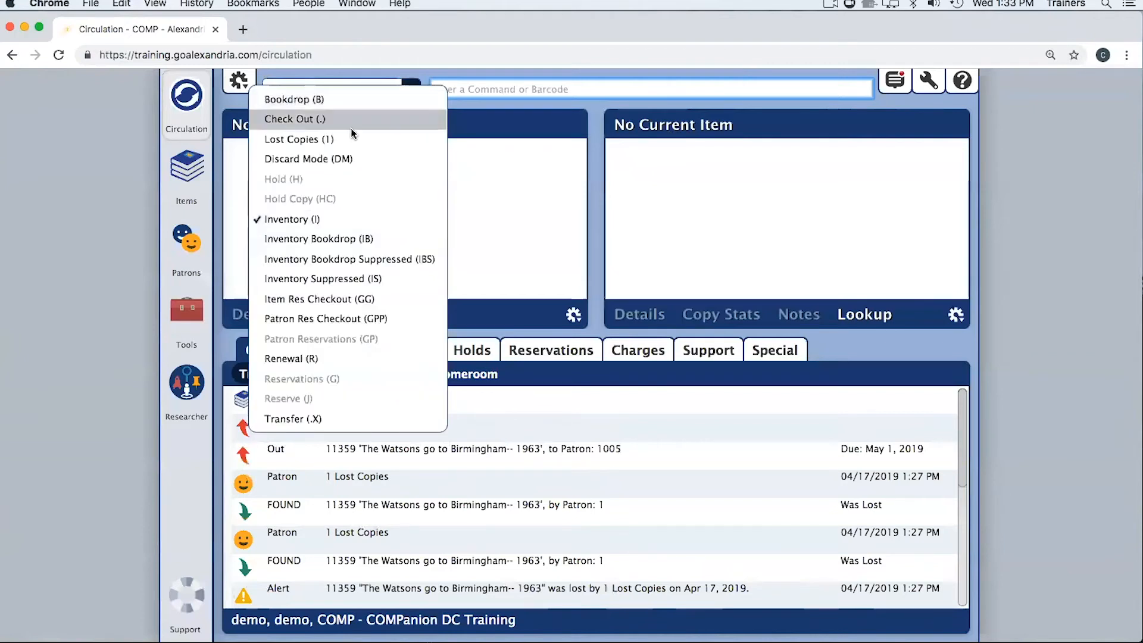
left_click(340, 241)
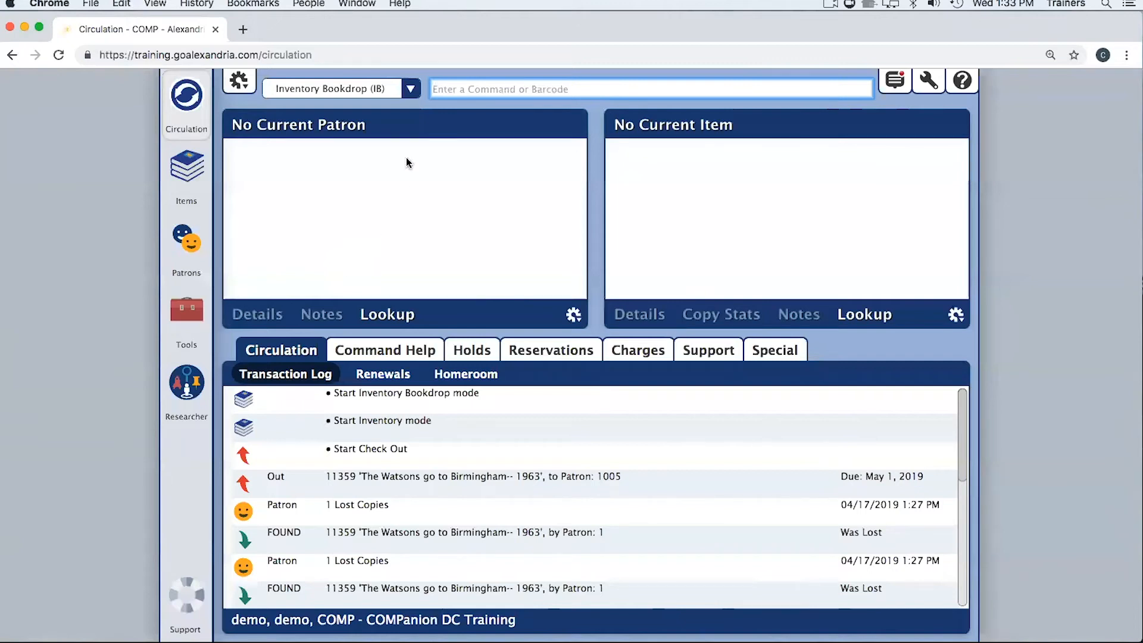
left_click(411, 88)
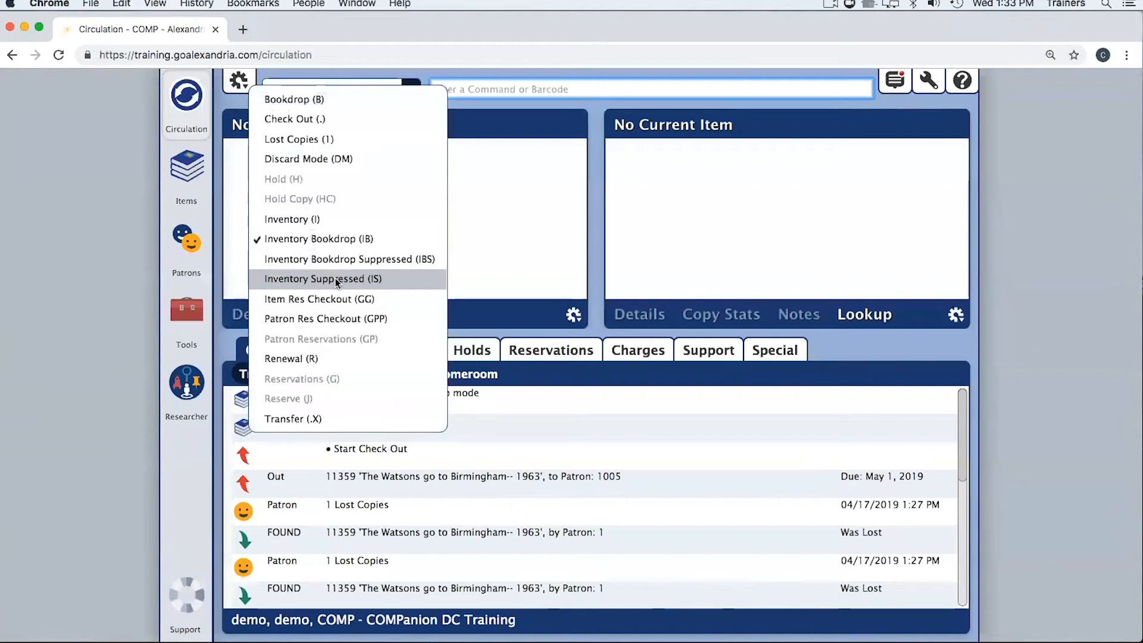
left_click(567, 87)
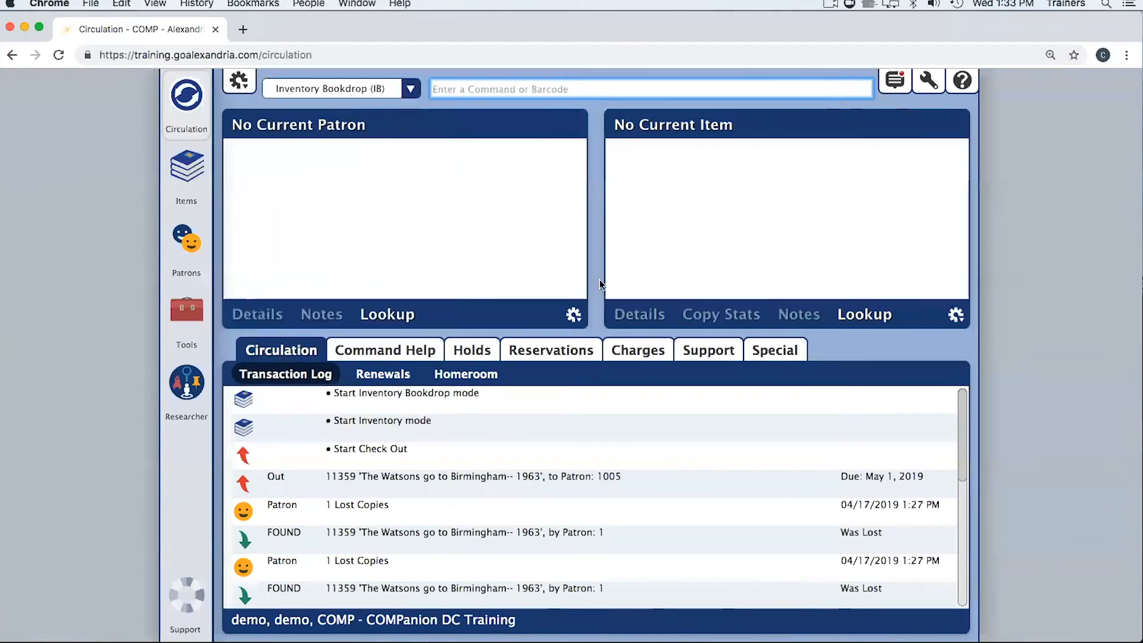
left_click(402, 88)
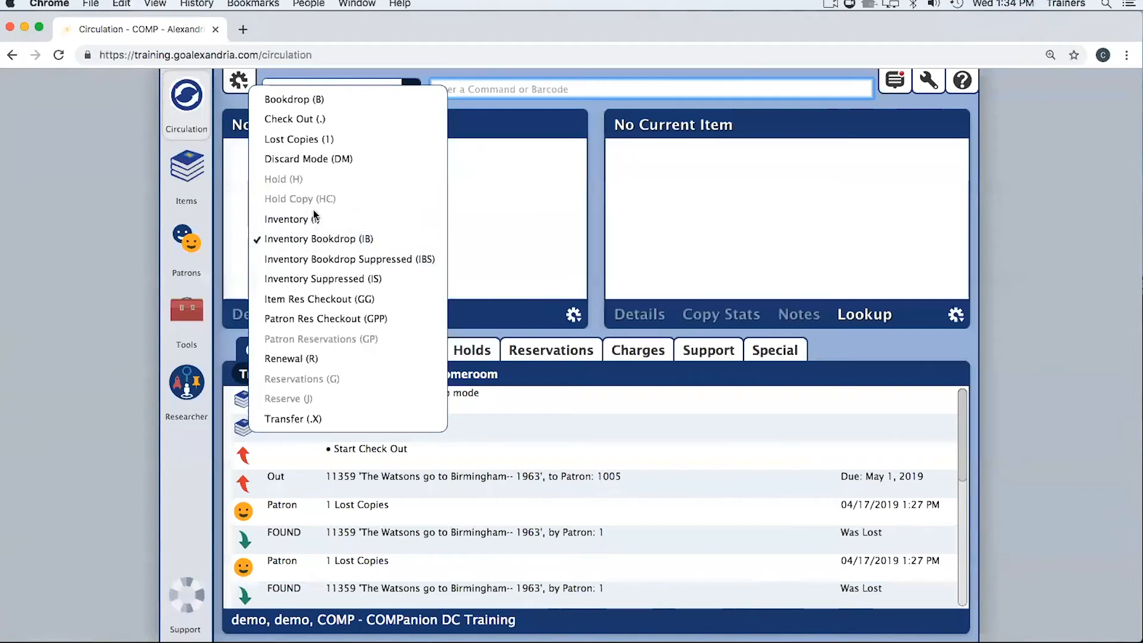
left_click(316, 241)
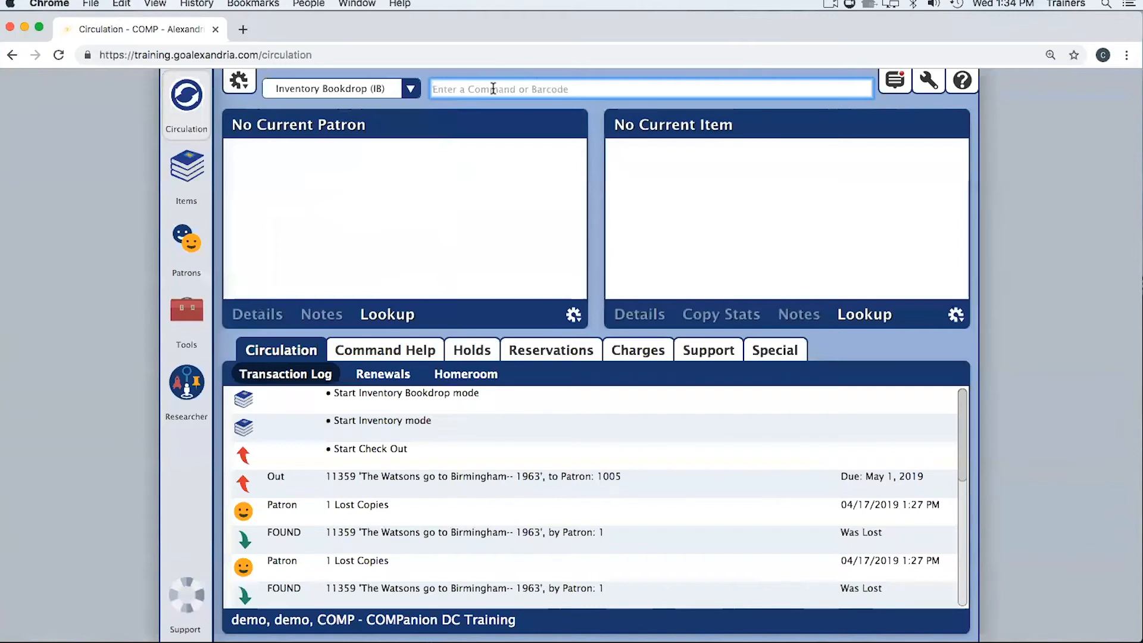
Inventory items 11332, 11335 and 11337 in Inventory Bookdrop mode, processing the lost status of 11332 and 11337
type("11332")
key("Return")
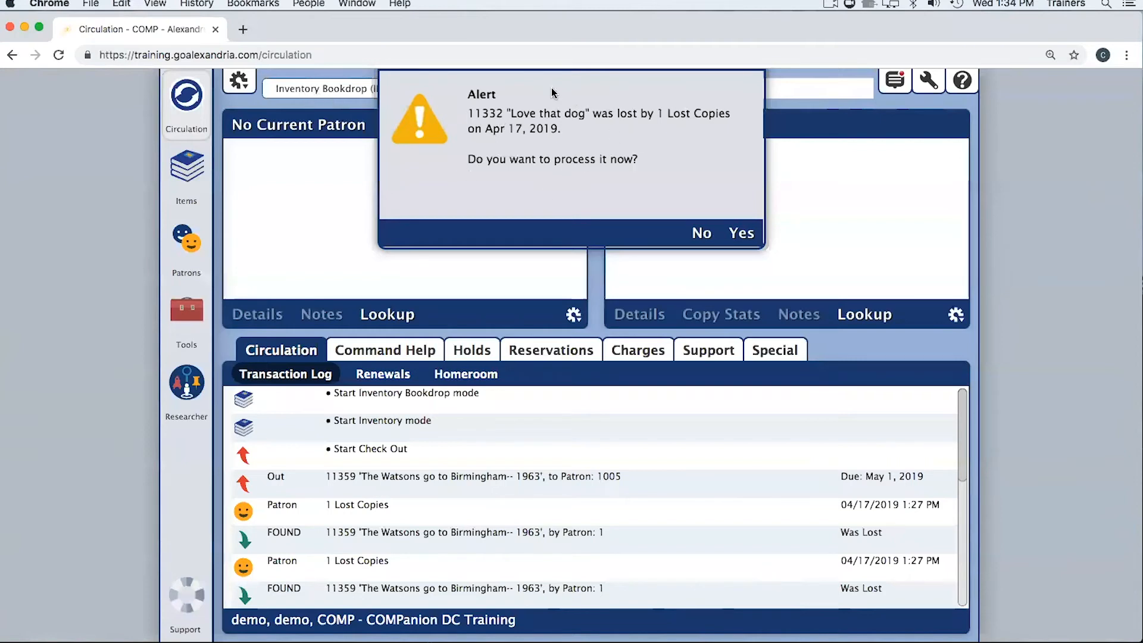
left_click(742, 232)
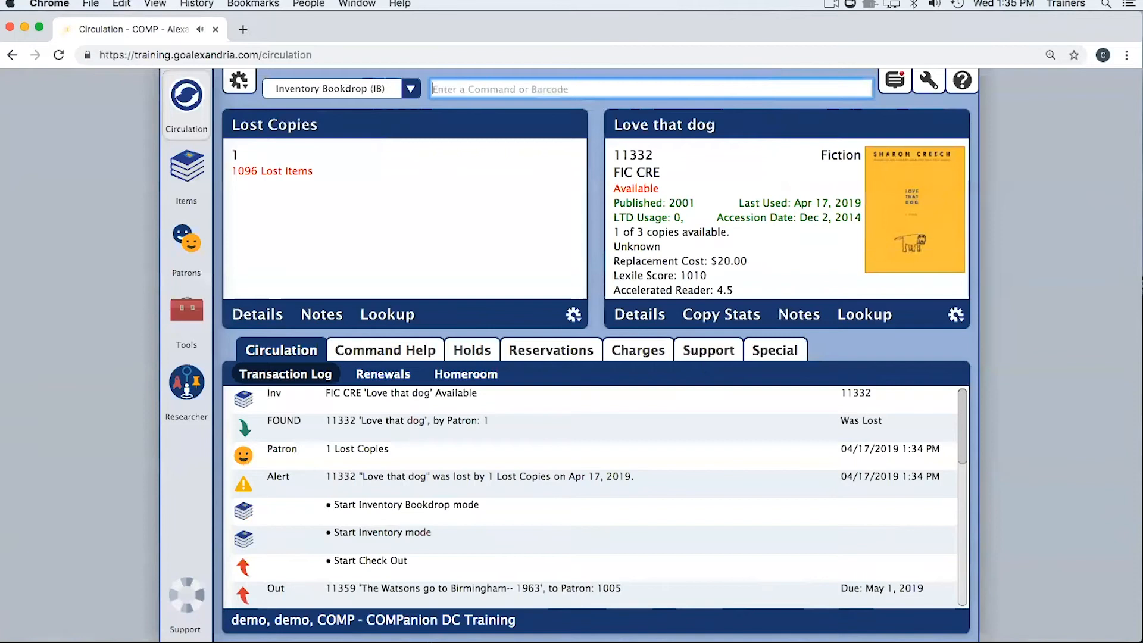
type("11335")
key("Return")
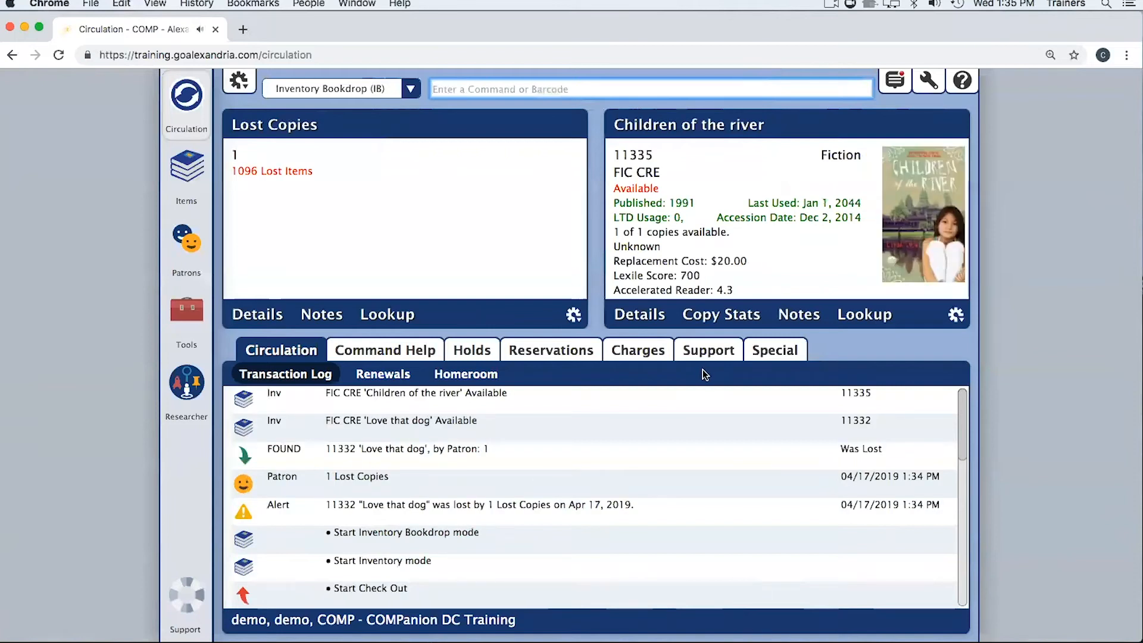
type("11337")
key("Return")
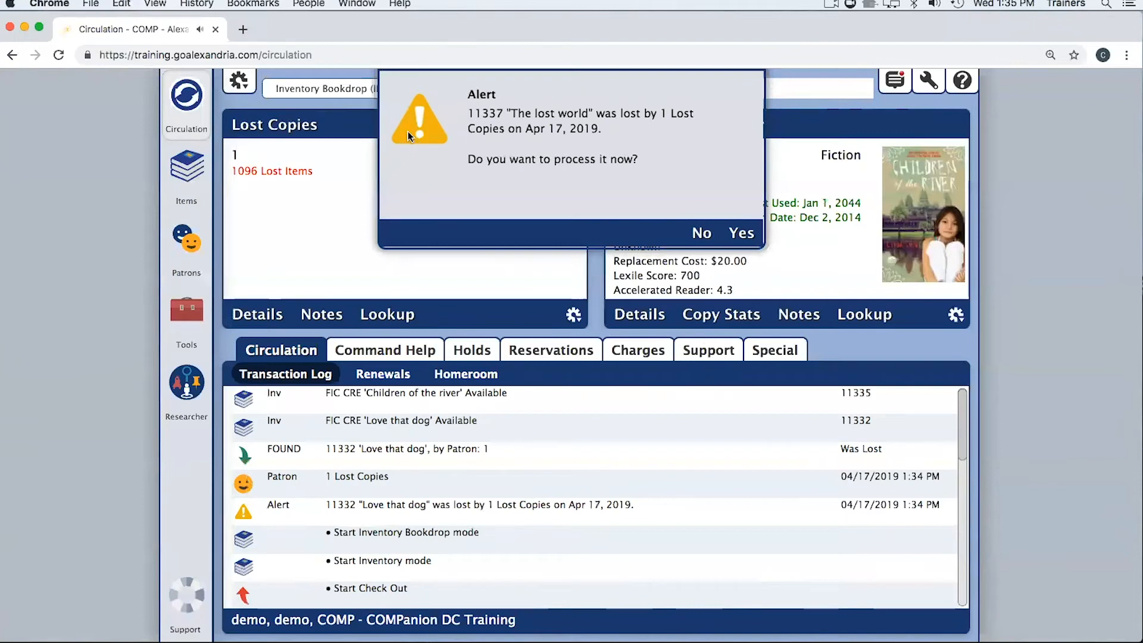
left_click(743, 234)
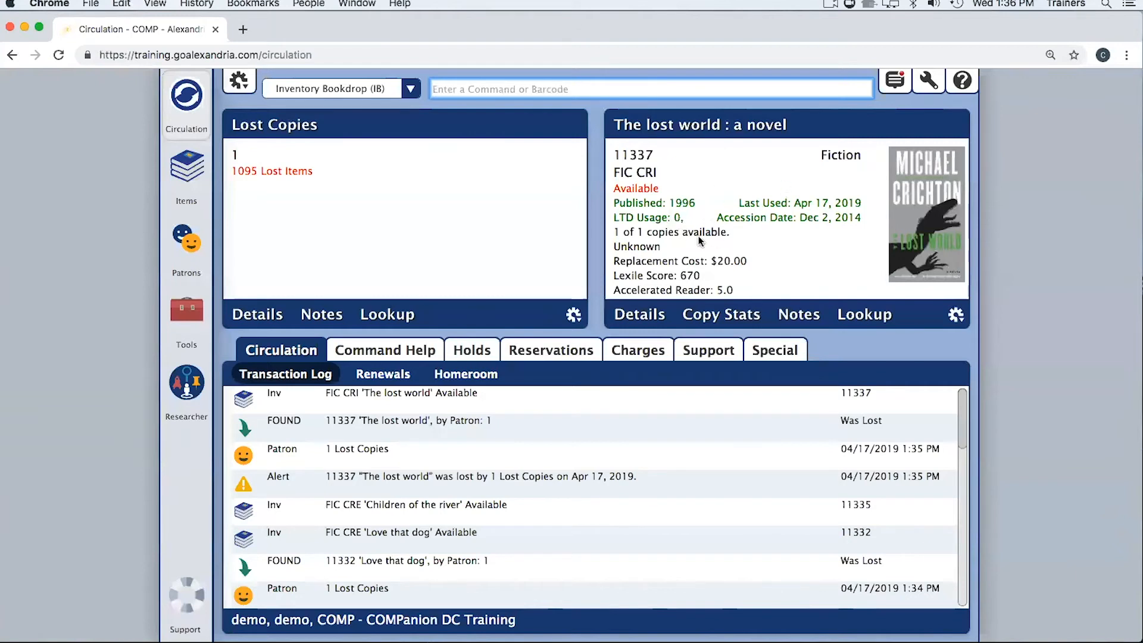
Discard item 11337 in Discard Mode with the reason Weeded, and return to Inventory Bookdrop mode
left_click(410, 89)
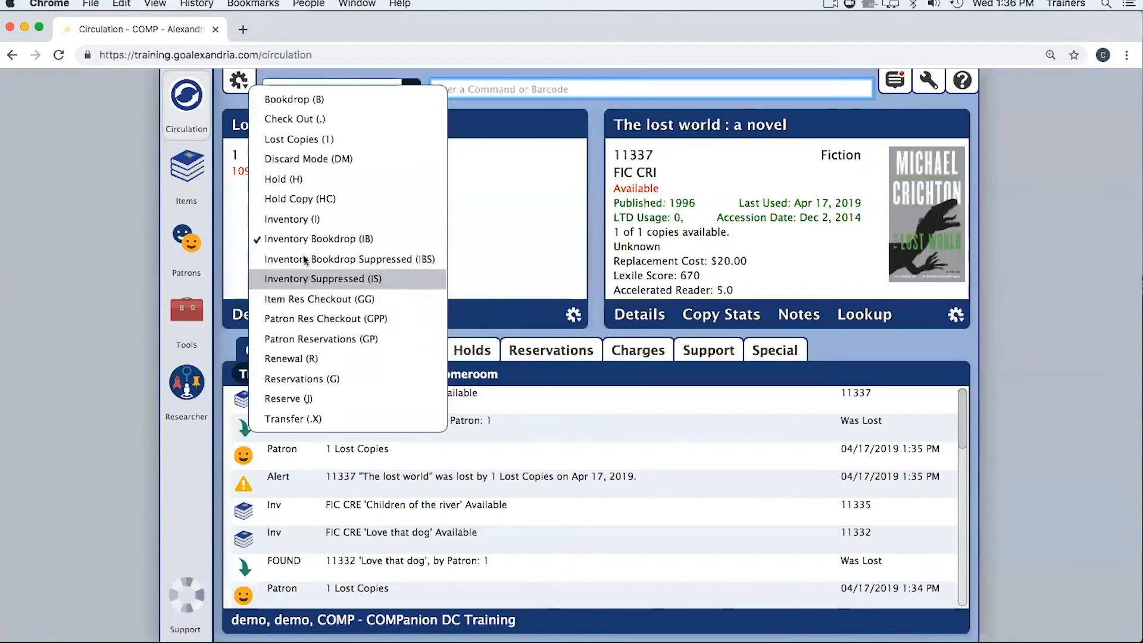
left_click(299, 159)
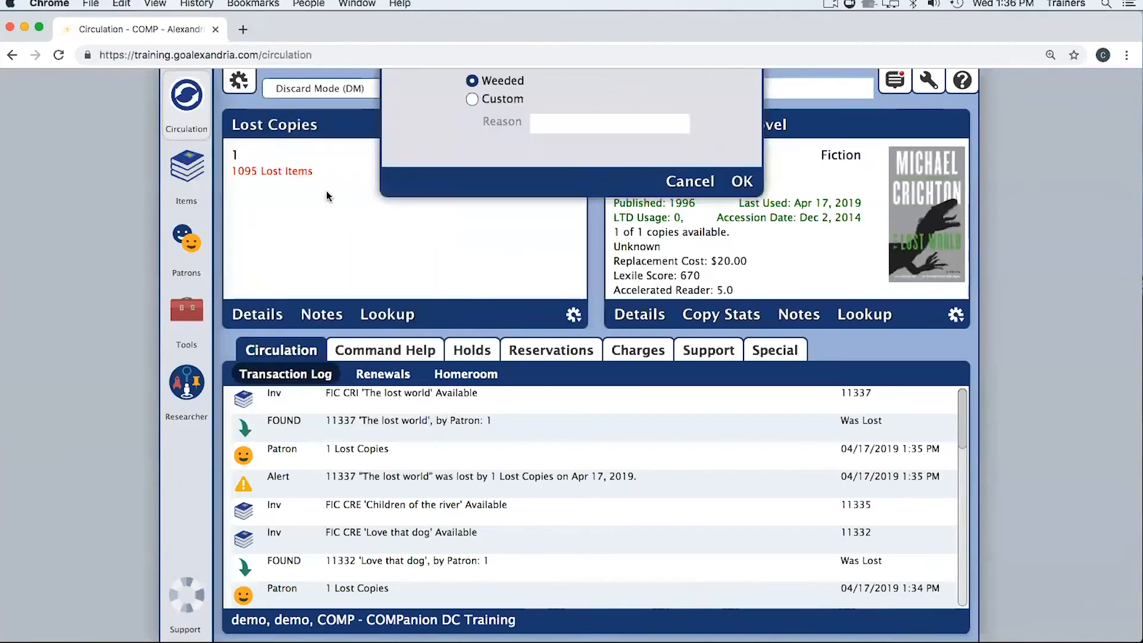
left_click(742, 305)
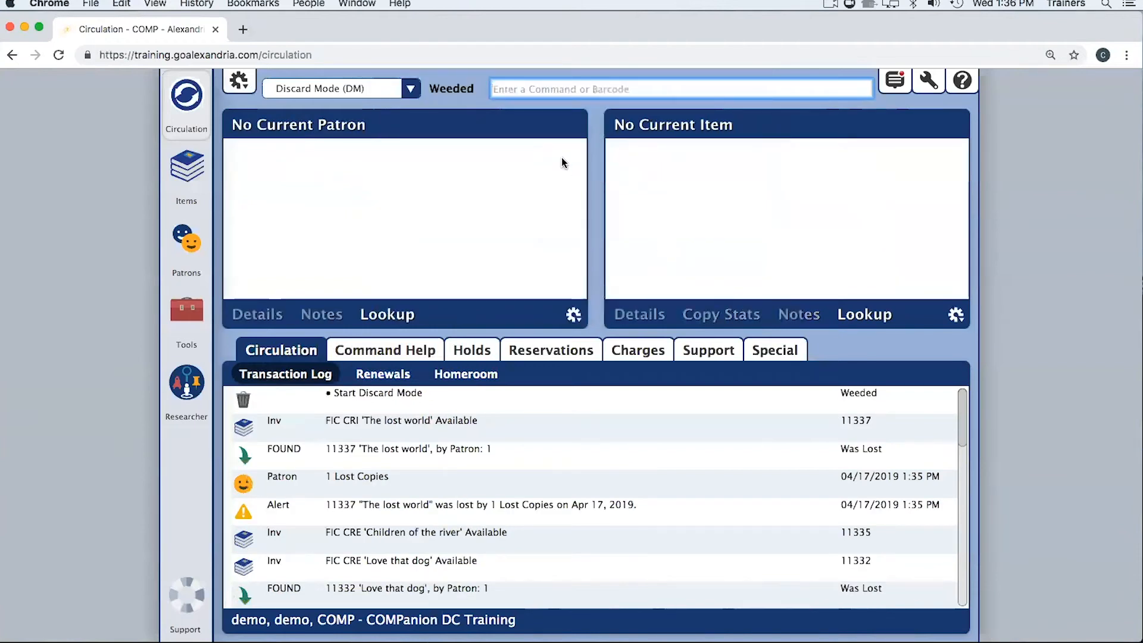
type("11337")
key("Return")
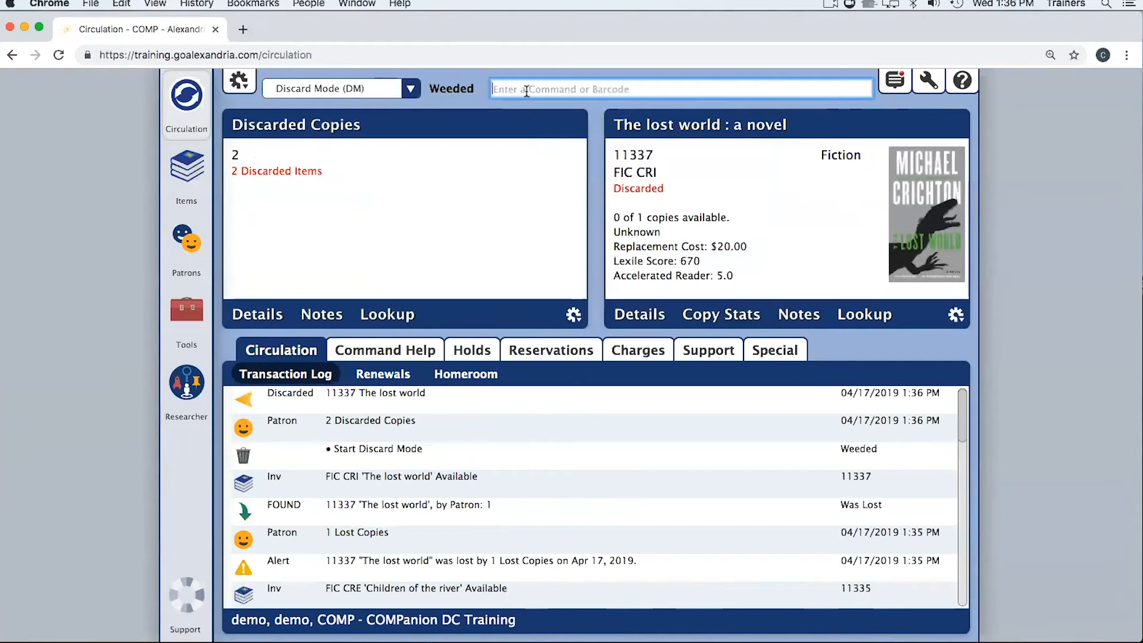
type("ib")
key("Return")
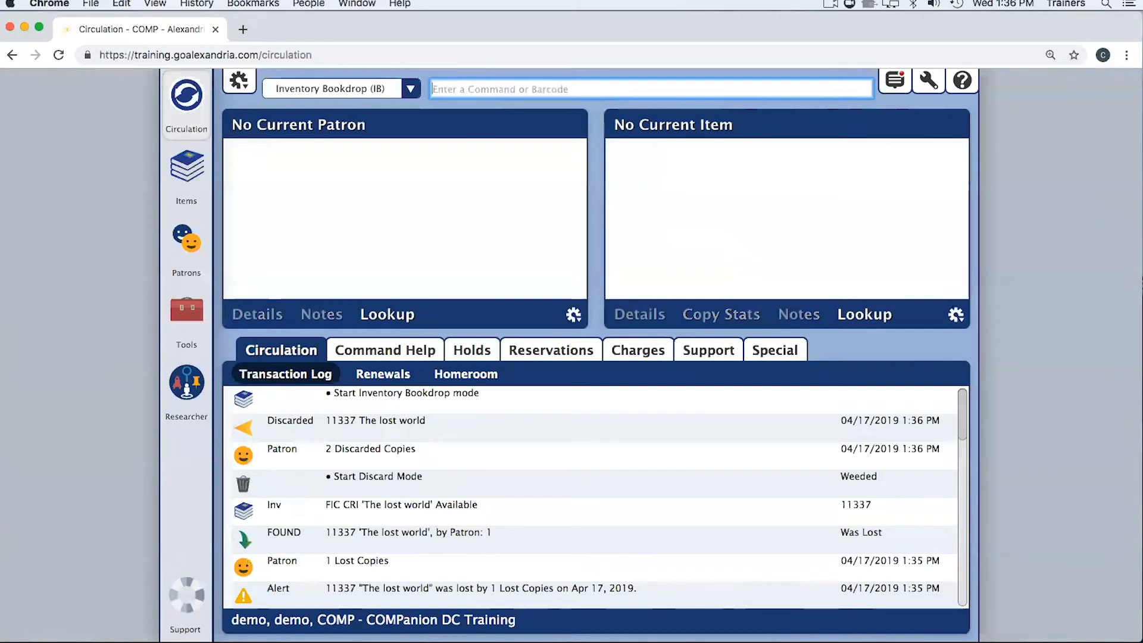
Inventory items 11344, 11347, 11351 and 11352 in Inventory Bookdrop mode
type("11344")
key("Return")
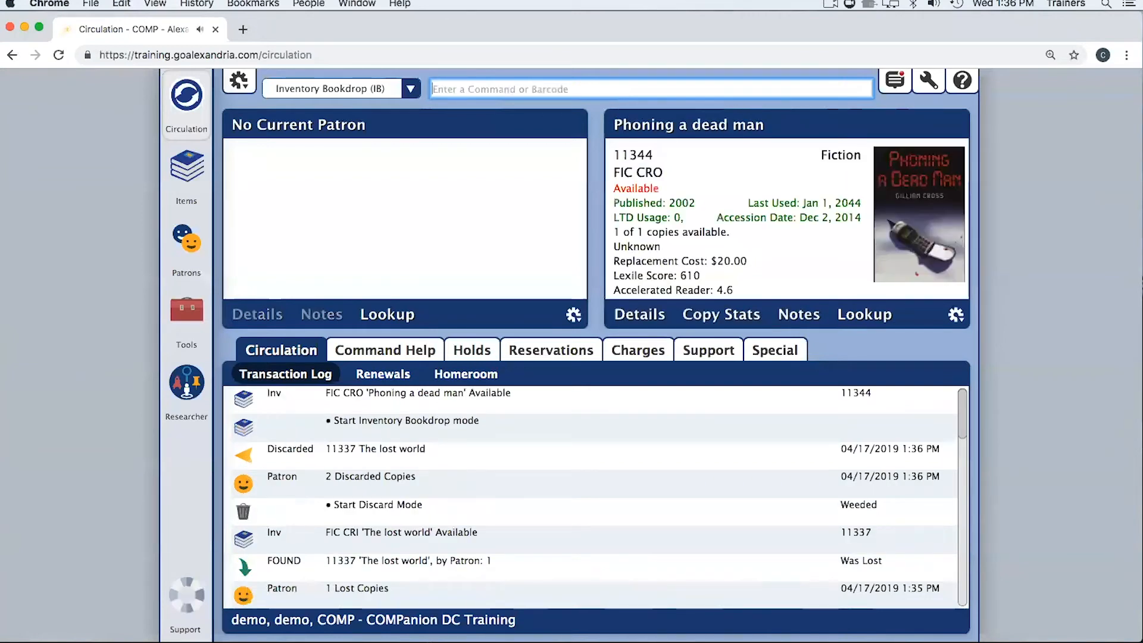
type("11347")
key("Return")
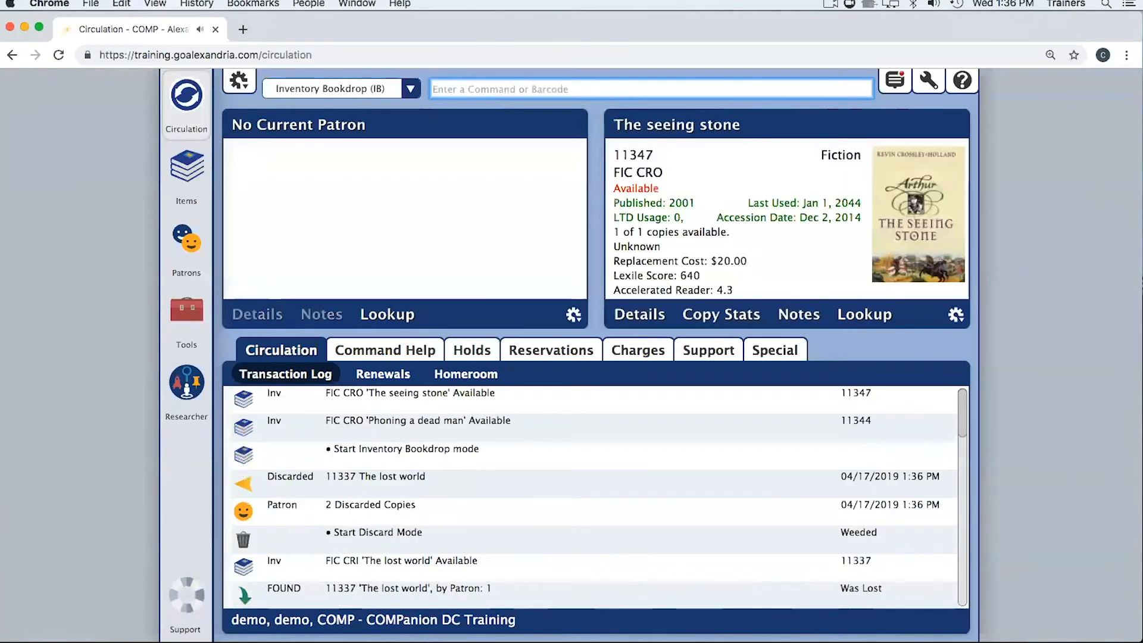
type("11351")
key("Return")
type("11352")
key("Return")
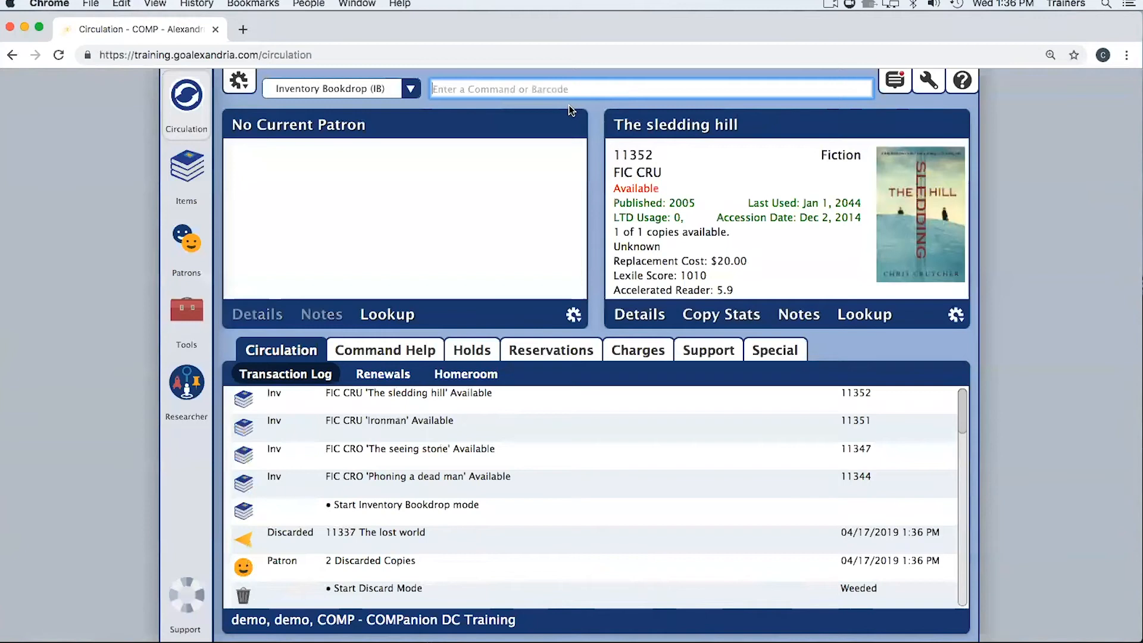
Switch to Check Out mode and try to discard item 11358 with the command dm 11358
type(".")
key("Return")
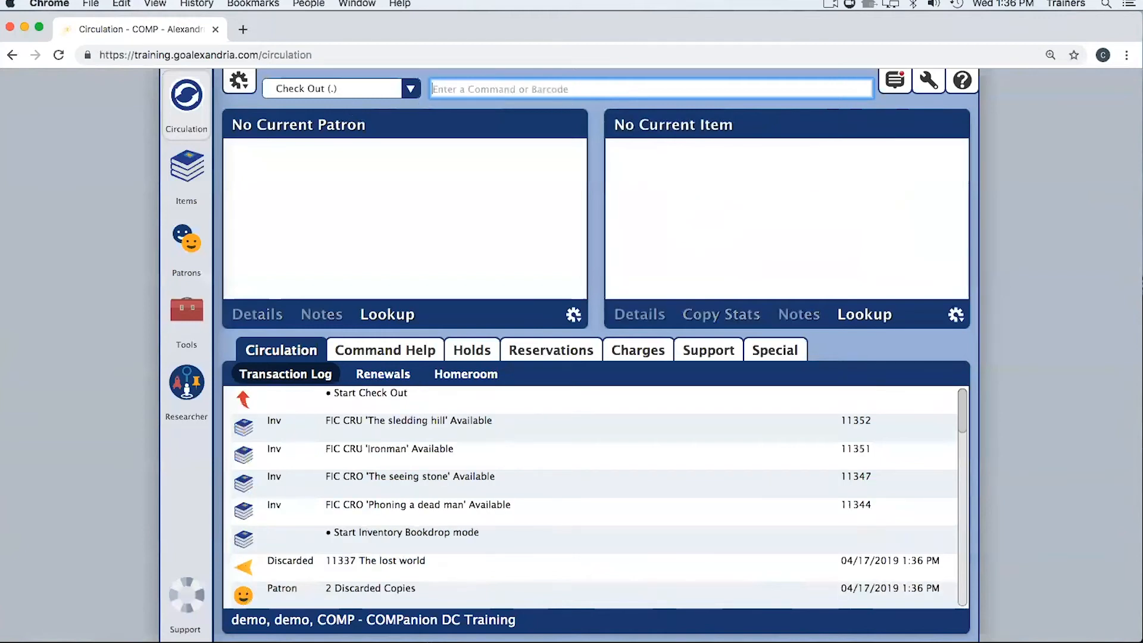
type("dm ")
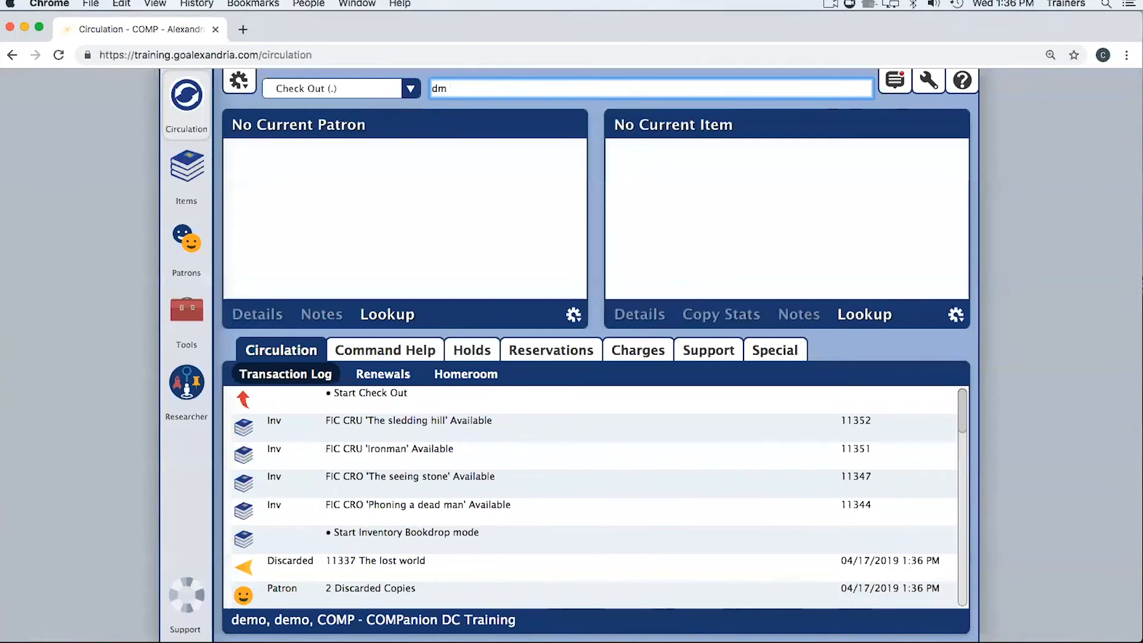
type("11358")
key("Return")
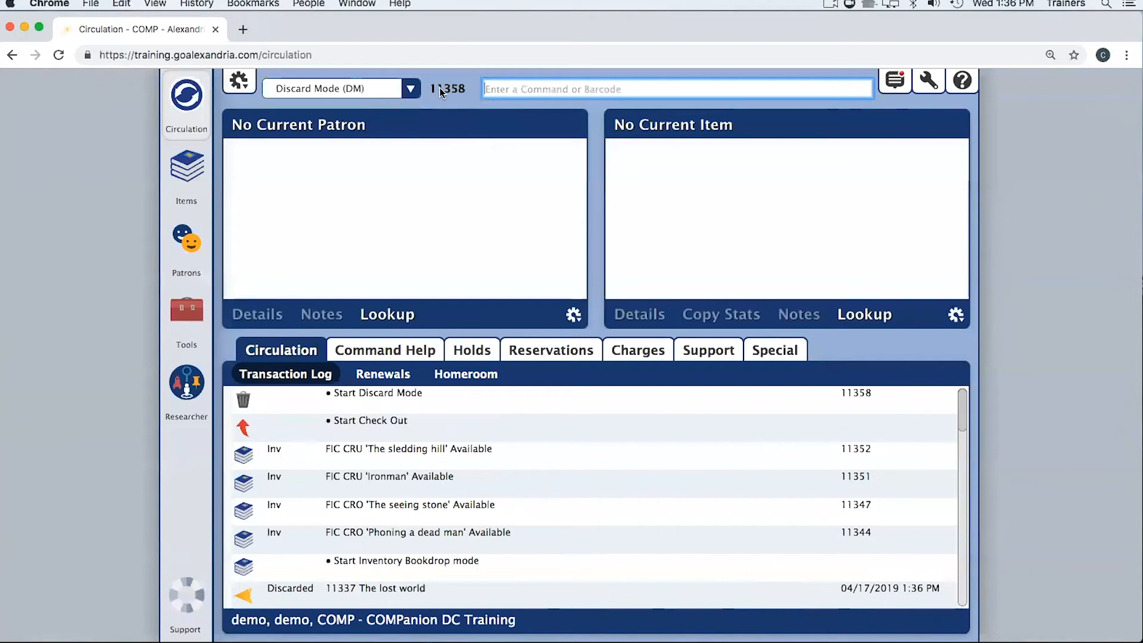
left_click(412, 90)
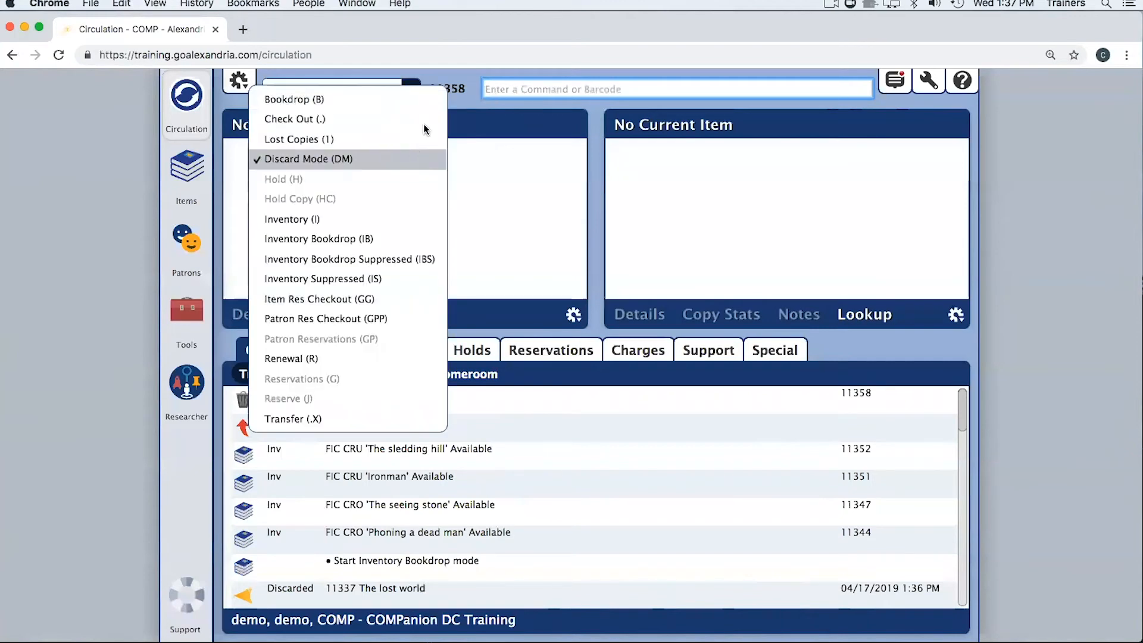
left_click(330, 99)
left_click(392, 95)
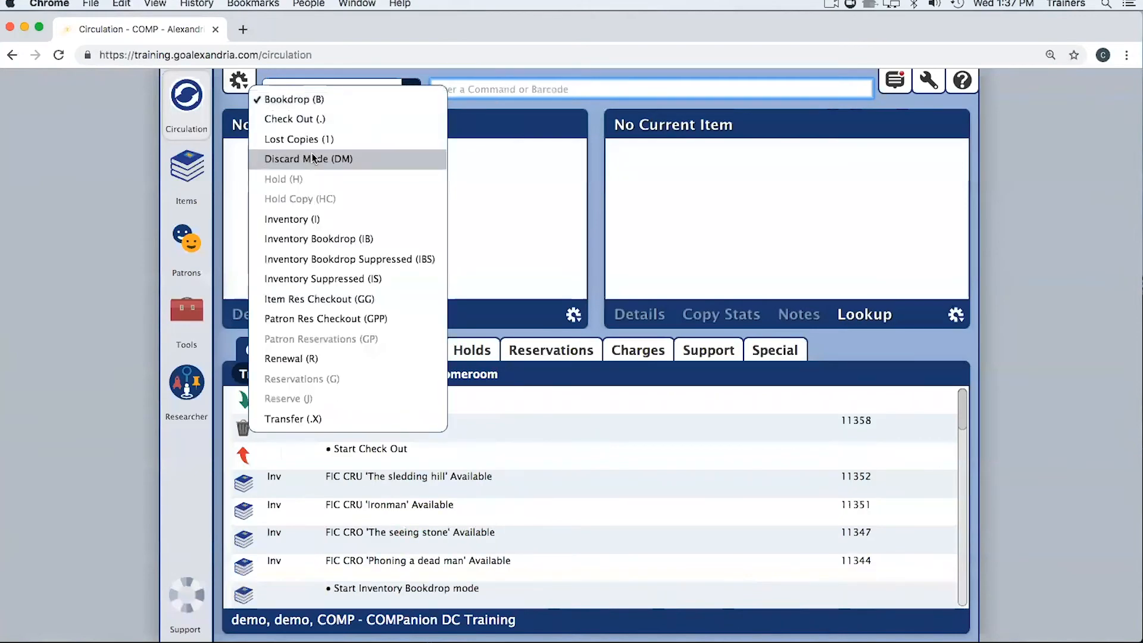
left_click(311, 154)
key("Return")
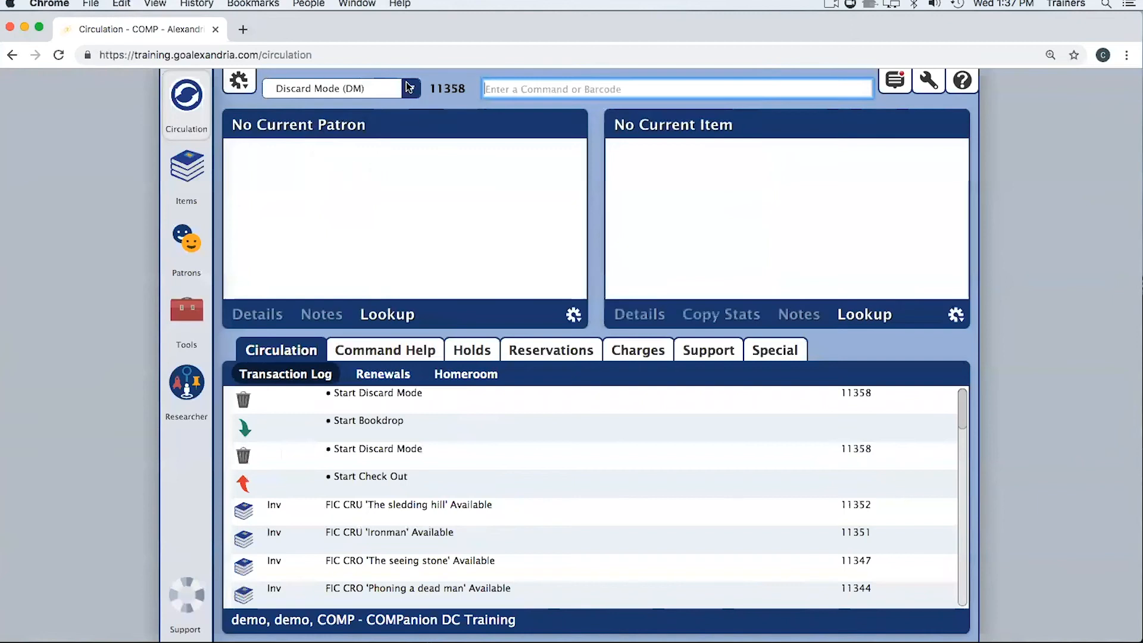
left_click(405, 85)
left_click(309, 163)
type(".")
key("Return")
Start Discard Mode with the reason Weeded and discard item 11358
left_click(357, 96)
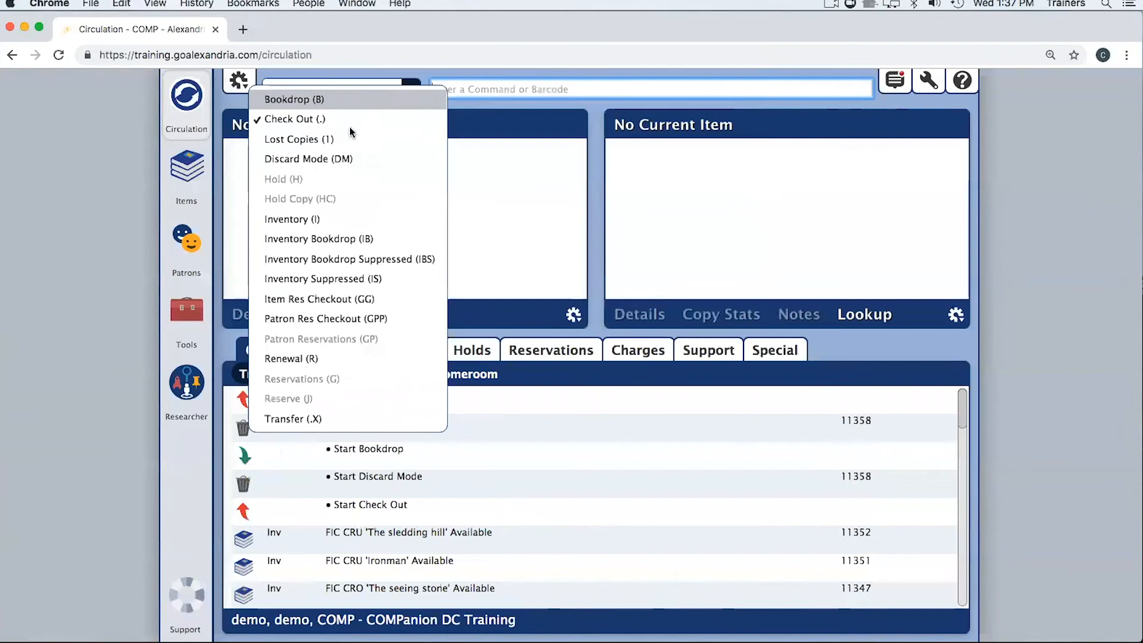
left_click(312, 155)
left_click(471, 204)
left_click(741, 304)
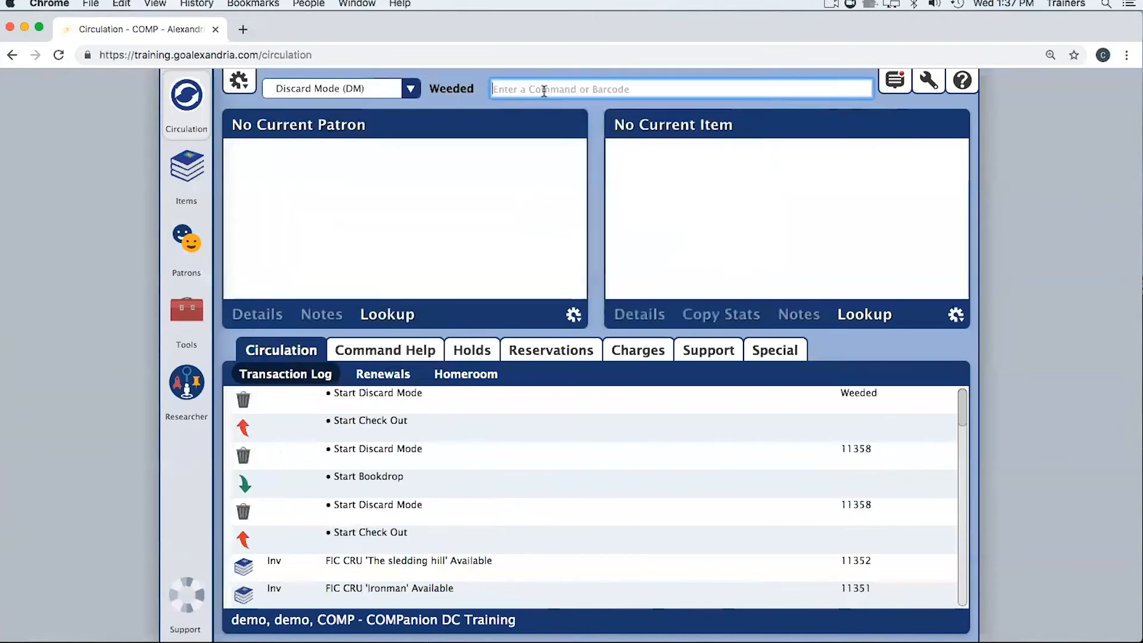
type("11358")
key("Return")
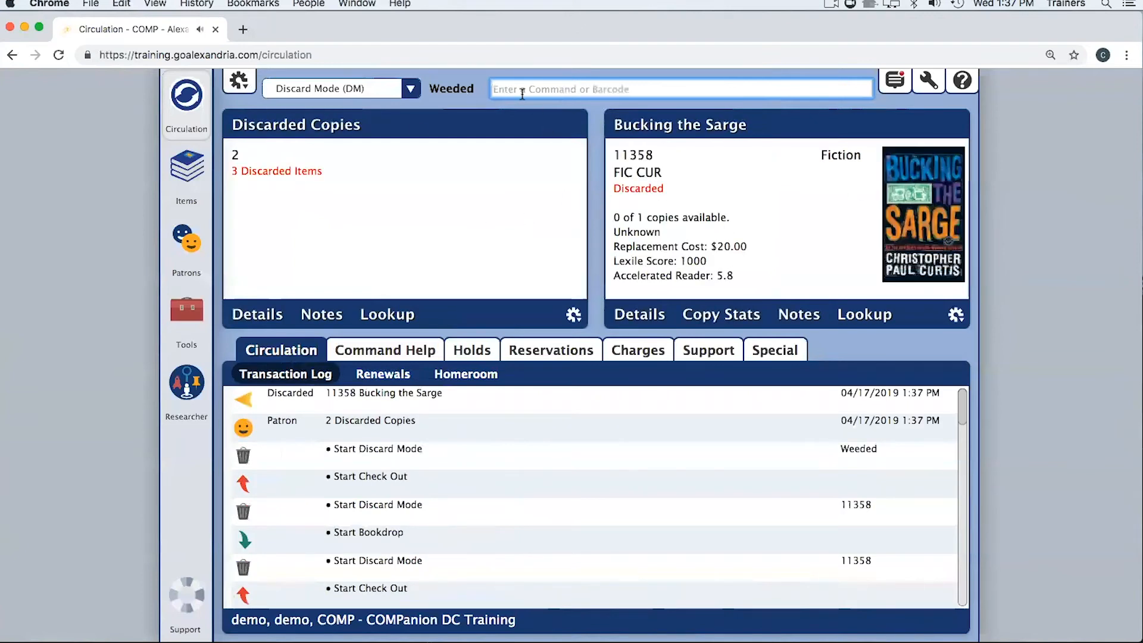
Return through Check Out to Inventory Bookdrop mode, enter the discarded item 11358 and decline marking it as reentered into the system
type(".")
key("Return")
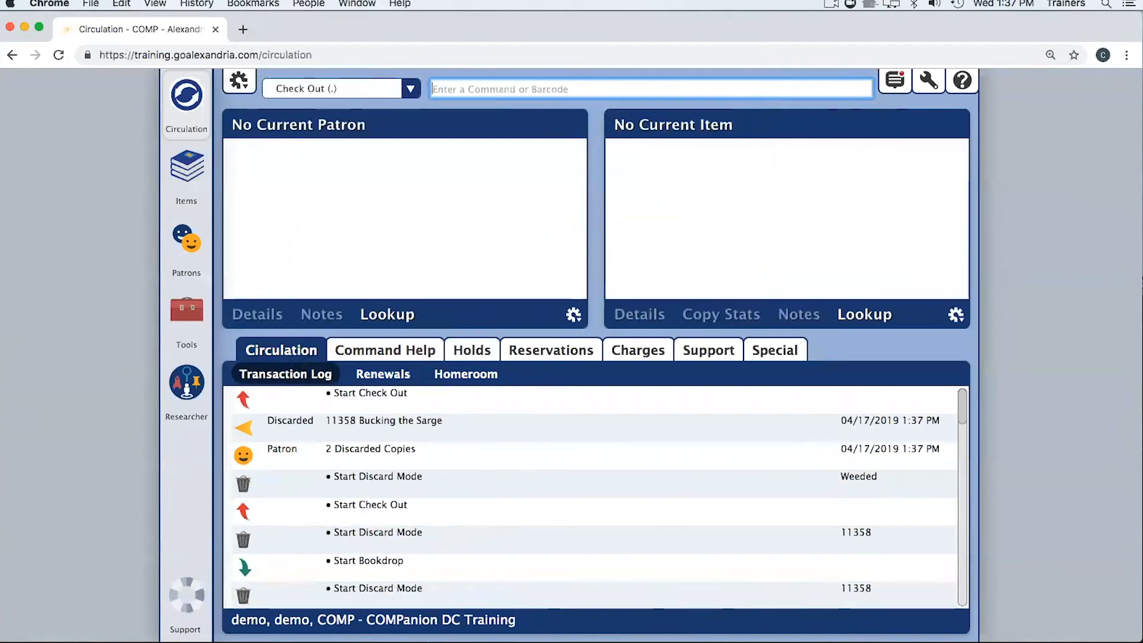
type("ib")
key("Return")
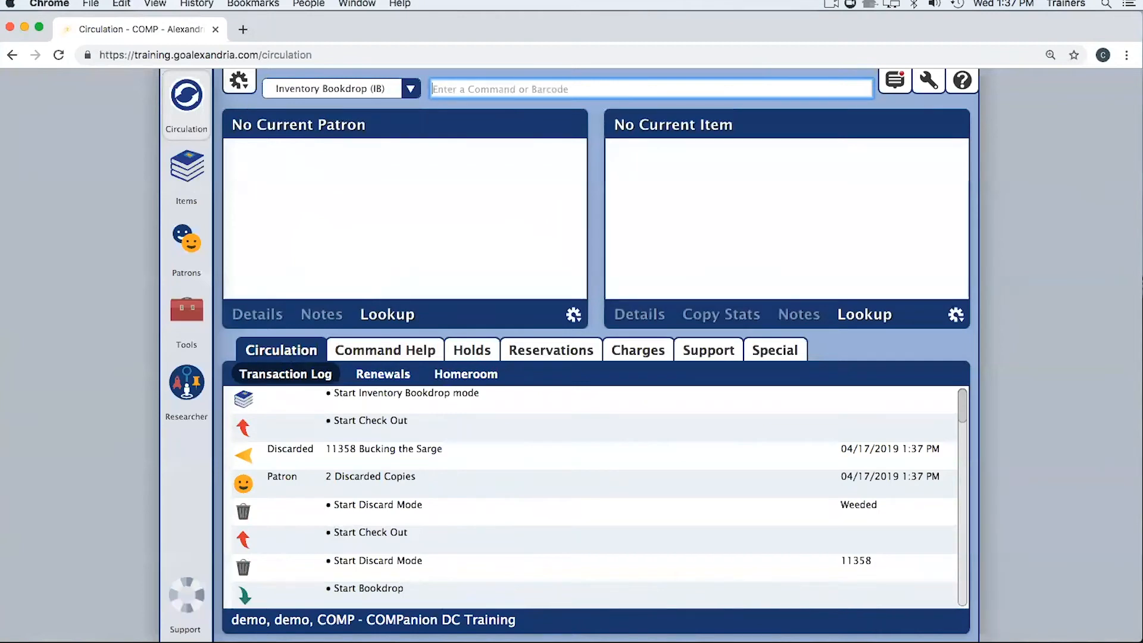
type("11358")
key("Return")
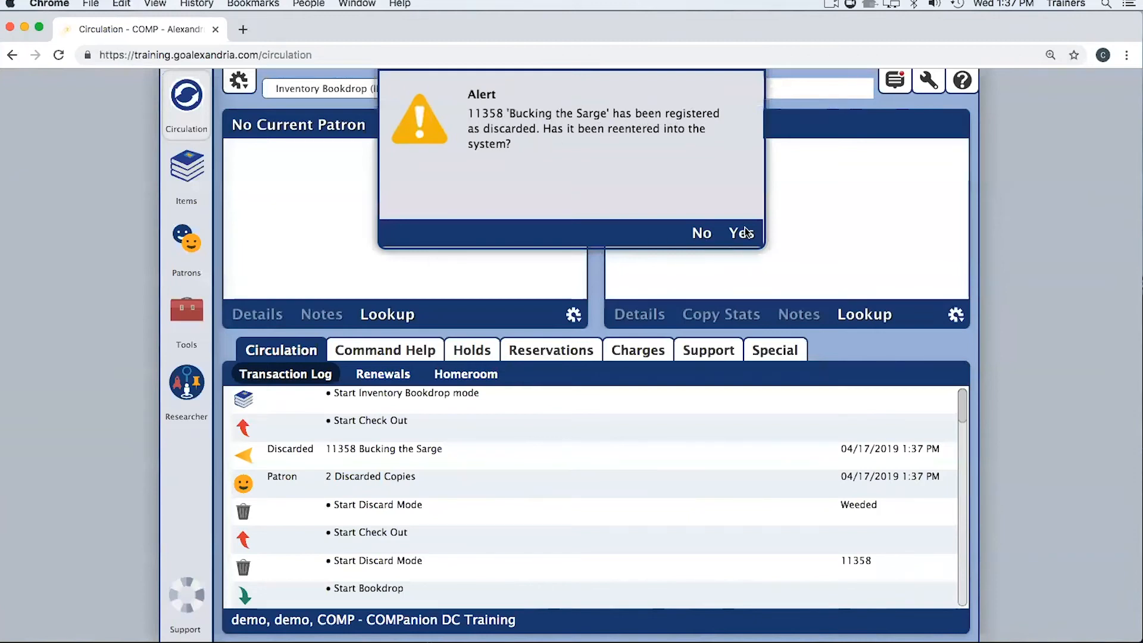
left_click(700, 233)
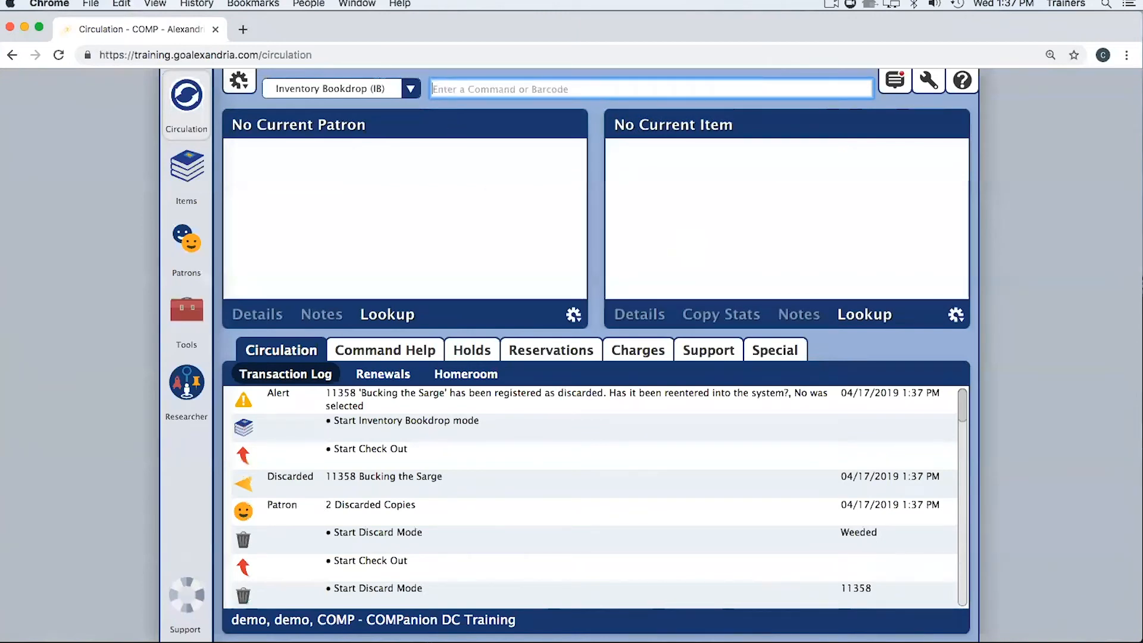
Open the Discarded Copies system patron 2 in Check Out mode and examine the details of its discarded items
type("2")
key("Return")
left_click(738, 233)
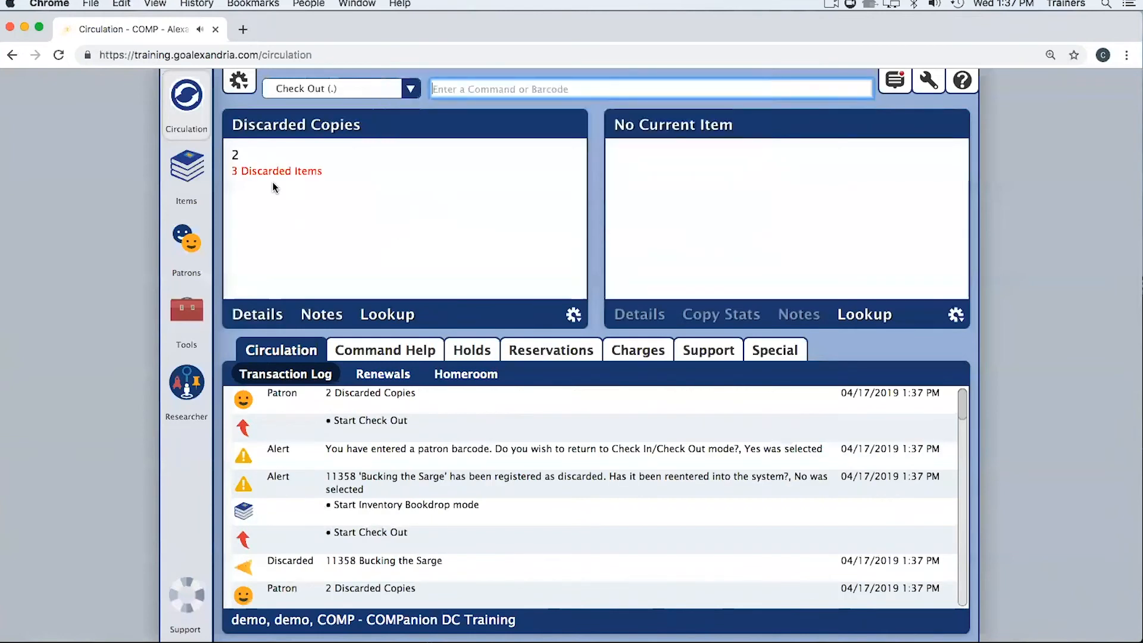
left_click(249, 316)
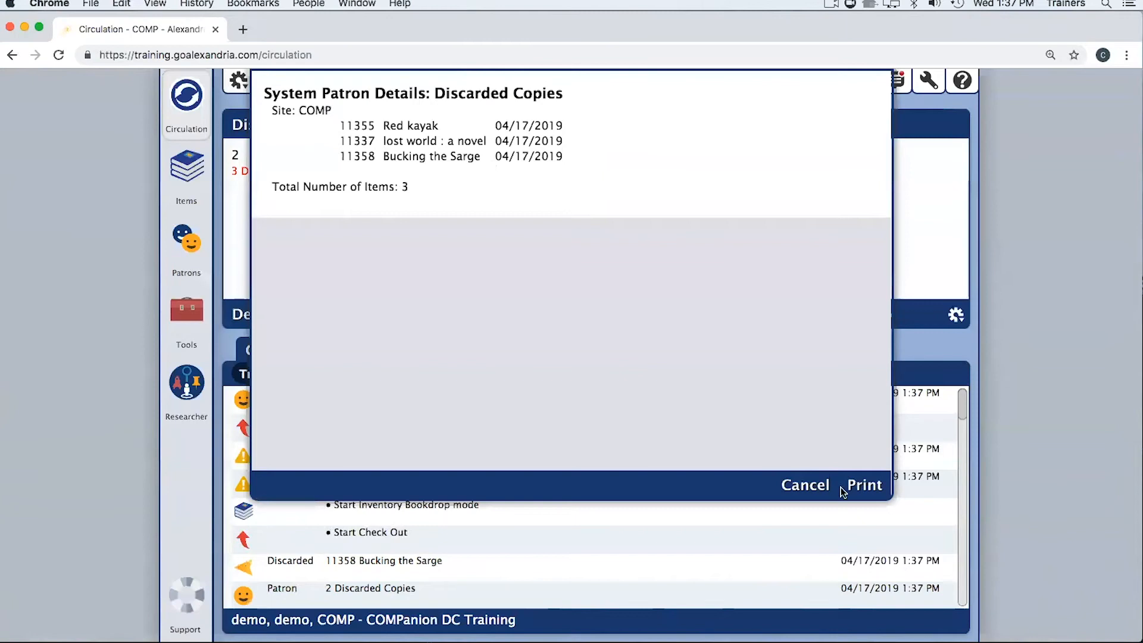
left_click(805, 487)
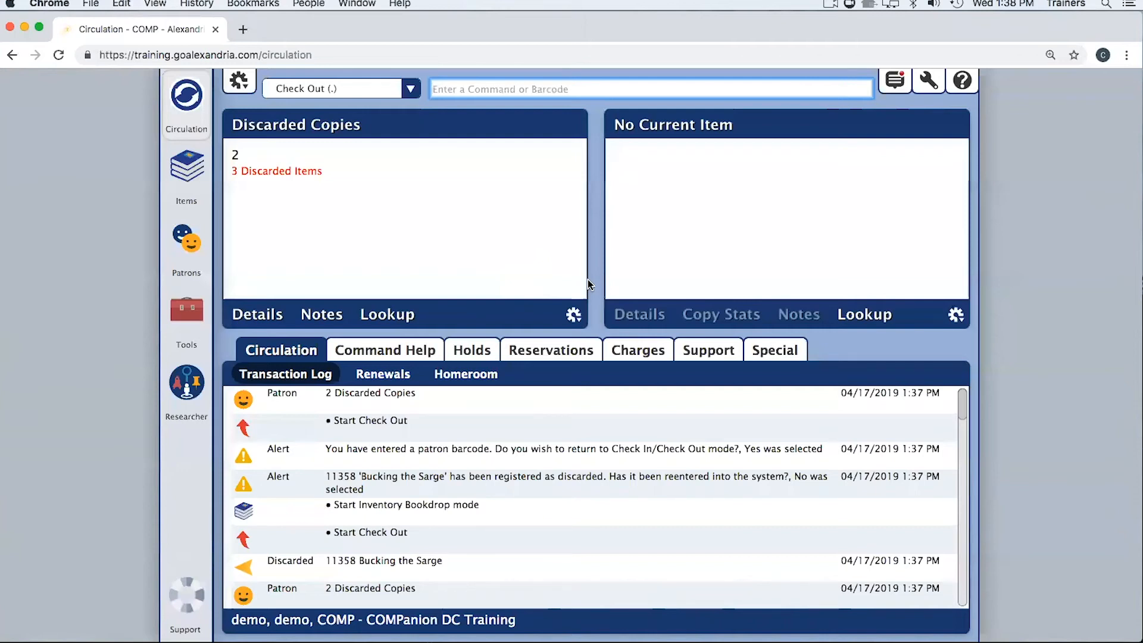
Switch to Inventory Bookdrop Suppressed (IBS) mode and inventory the discarded item 11358
left_click(414, 91)
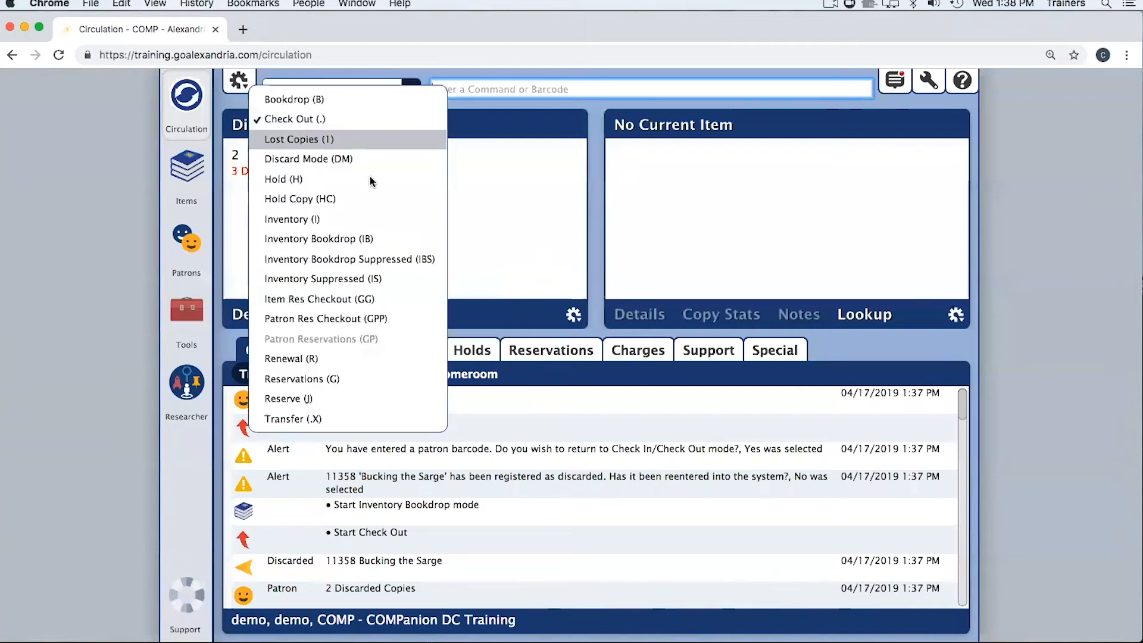
left_click(355, 263)
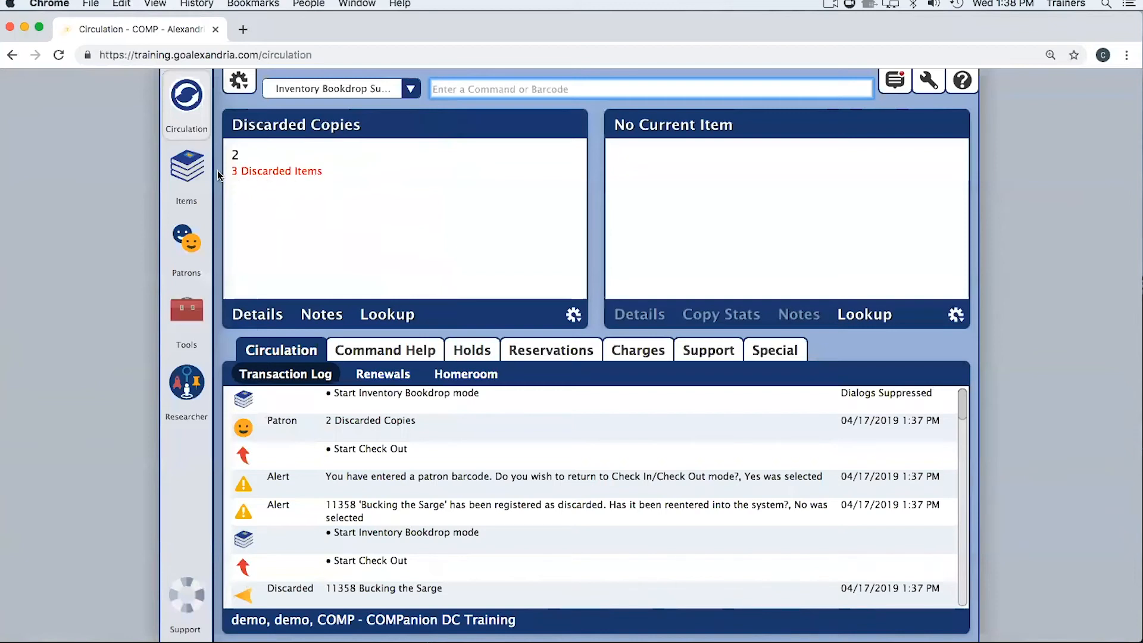
type("11358")
key("Return")
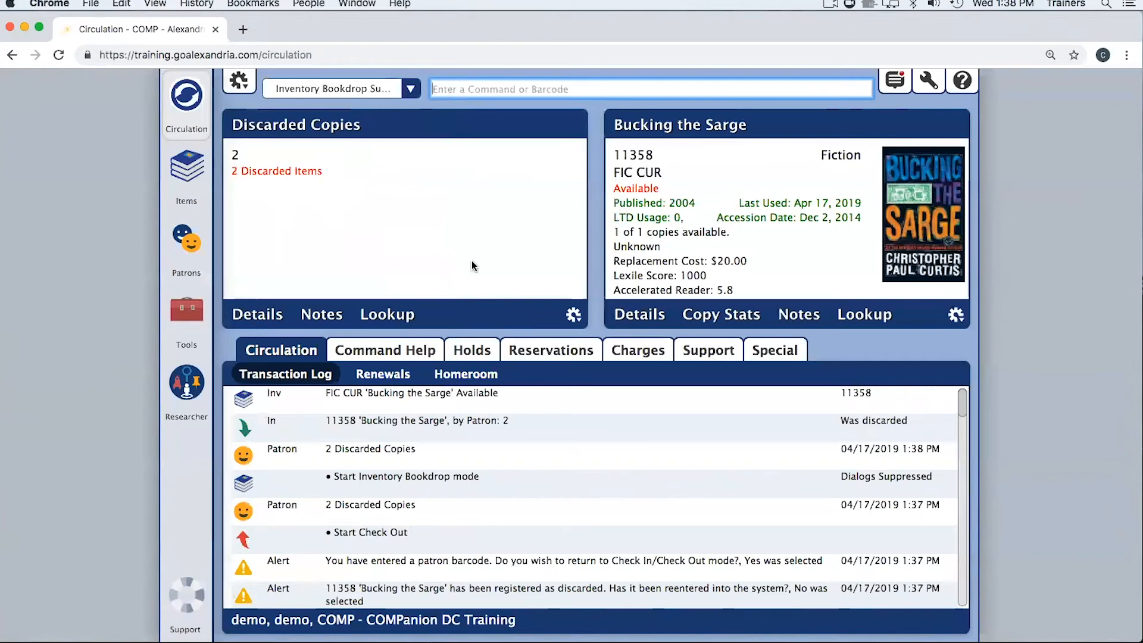
left_click(411, 90)
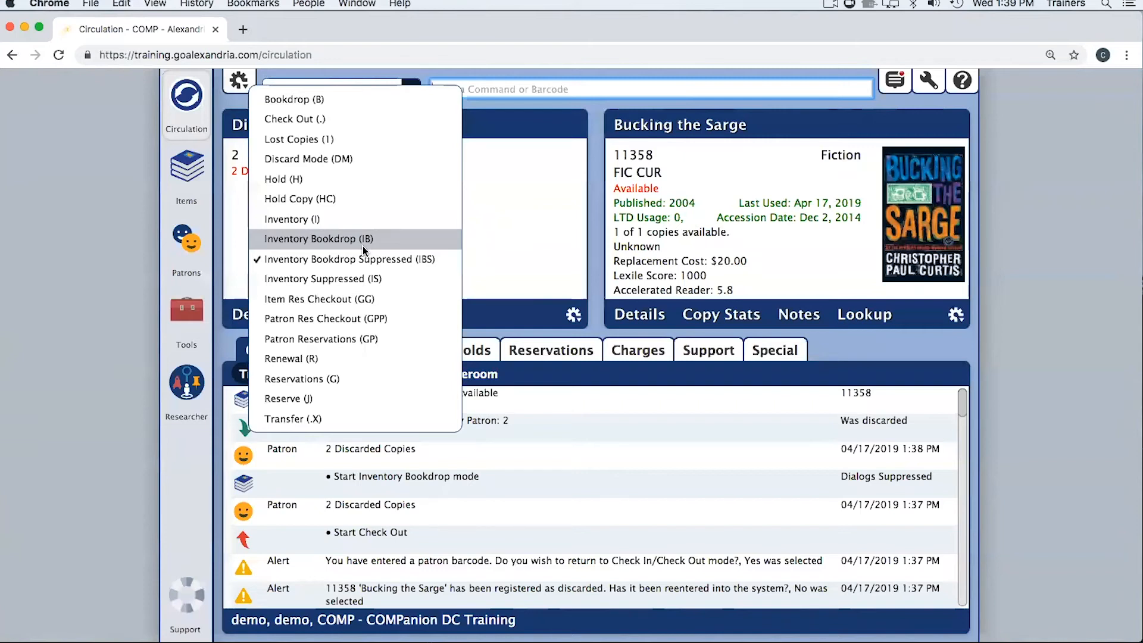
left_click(84, 230)
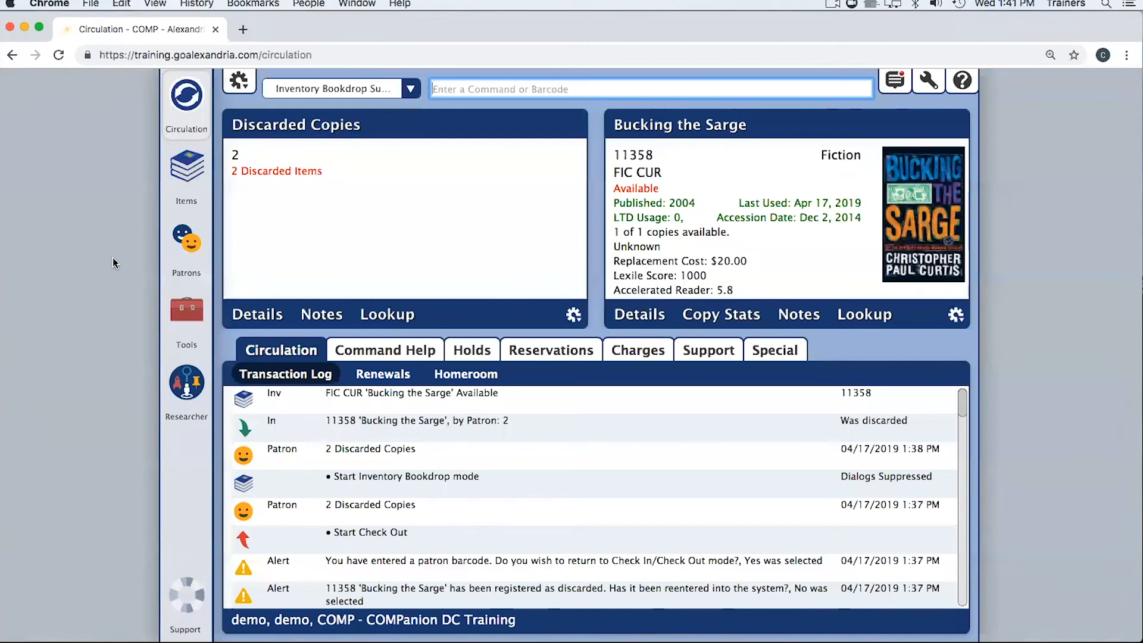
Try out Discard Mode with the custom reason Flood Damage and cancel without starting it
left_click(406, 88)
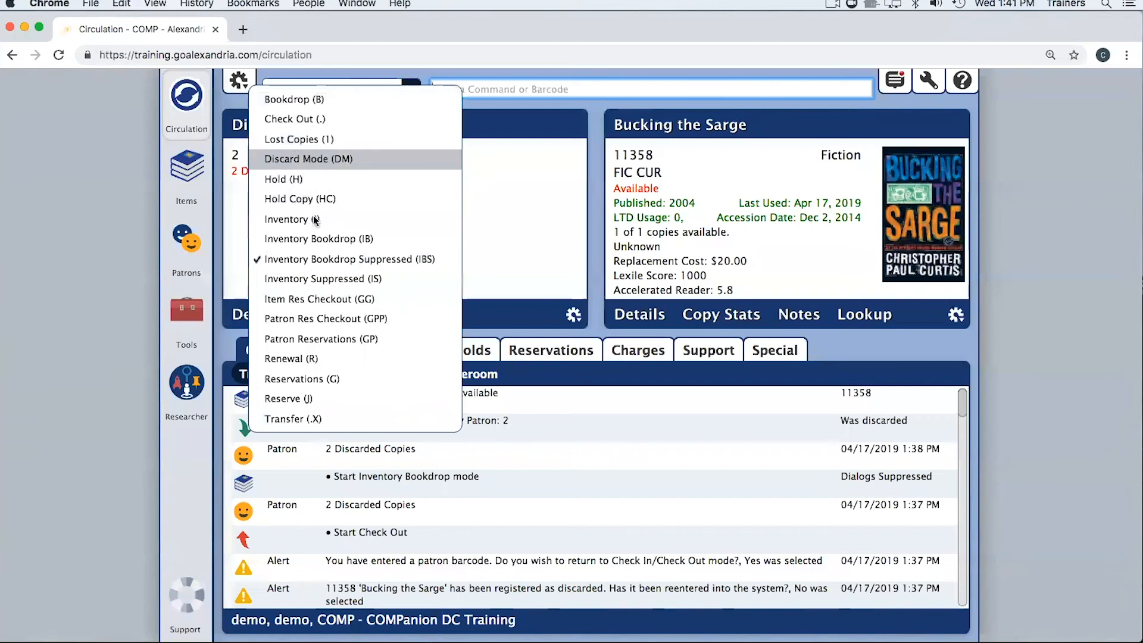
left_click(309, 158)
left_click(476, 190)
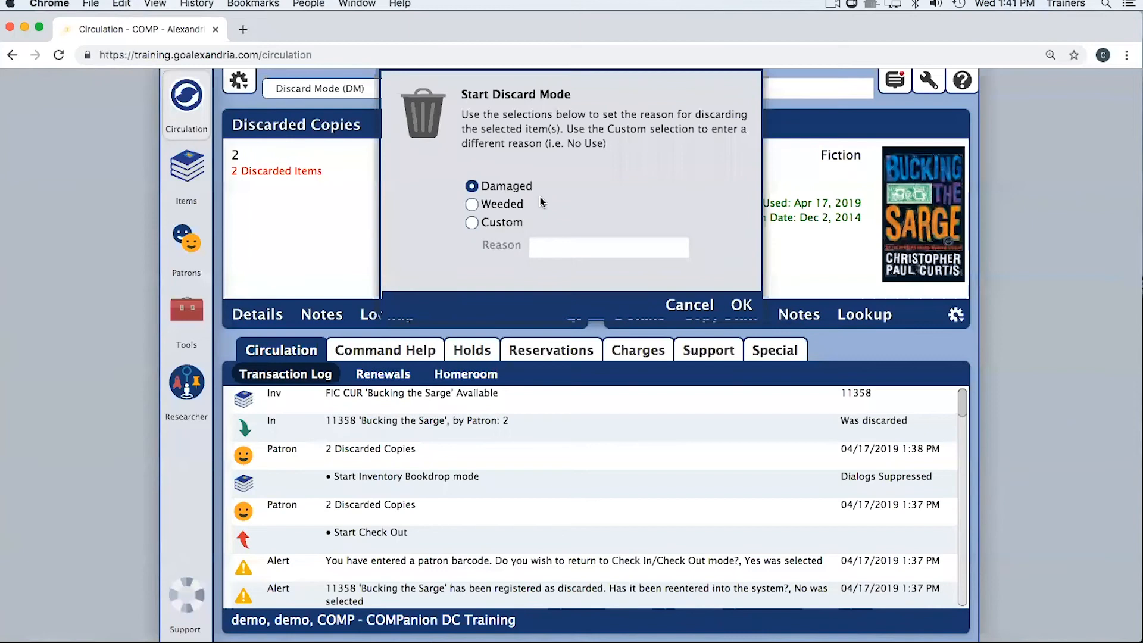
left_click(472, 222)
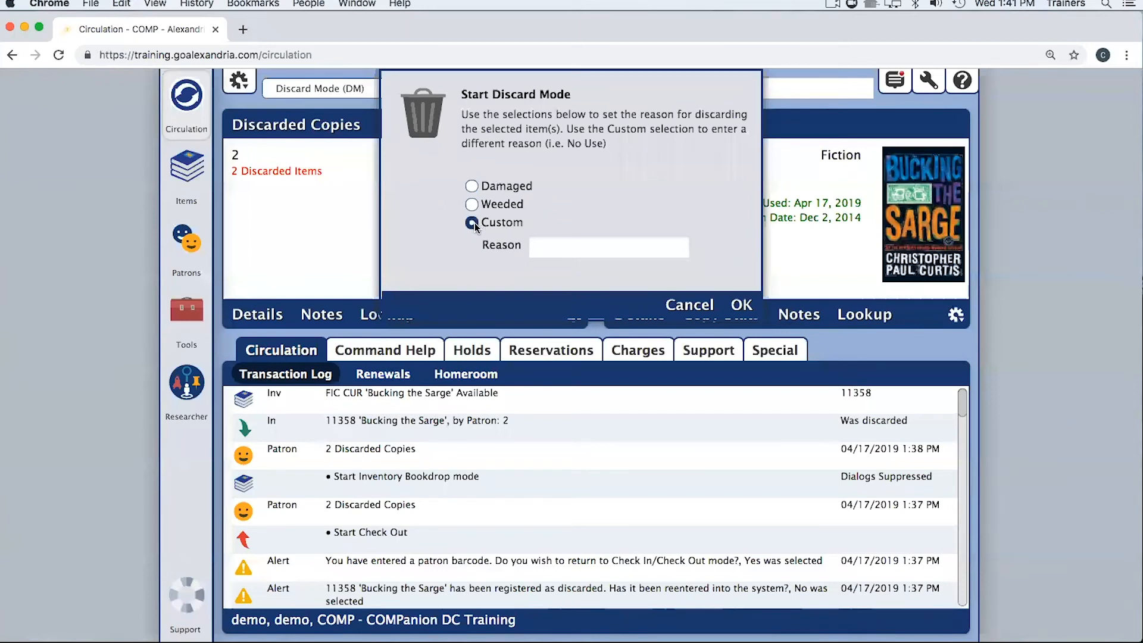
left_click(577, 247)
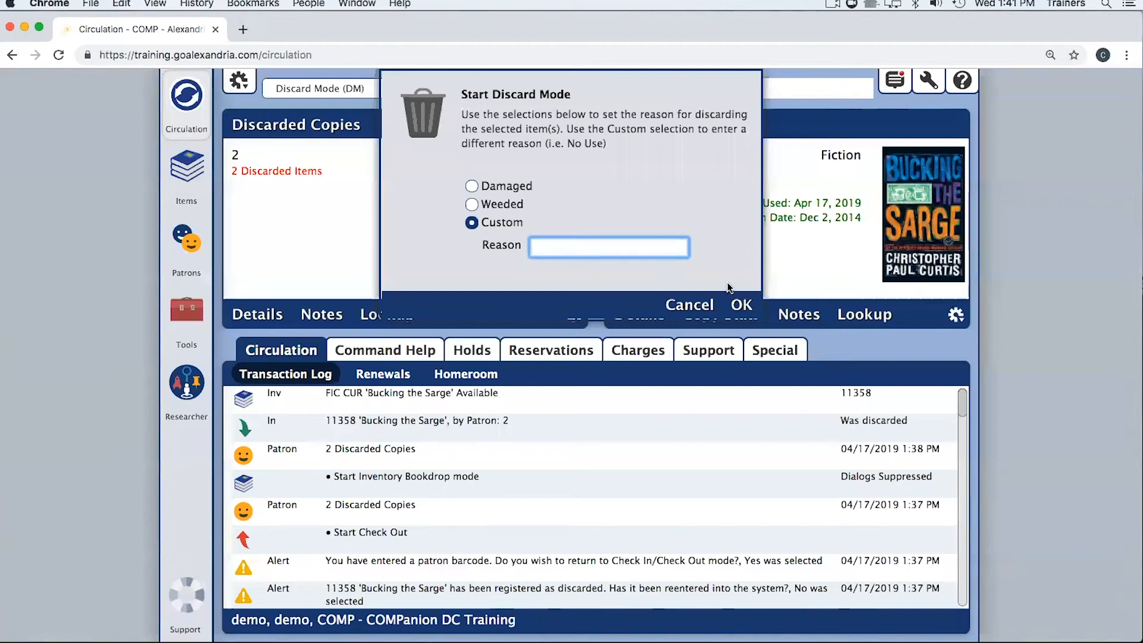
type("Flood Damage")
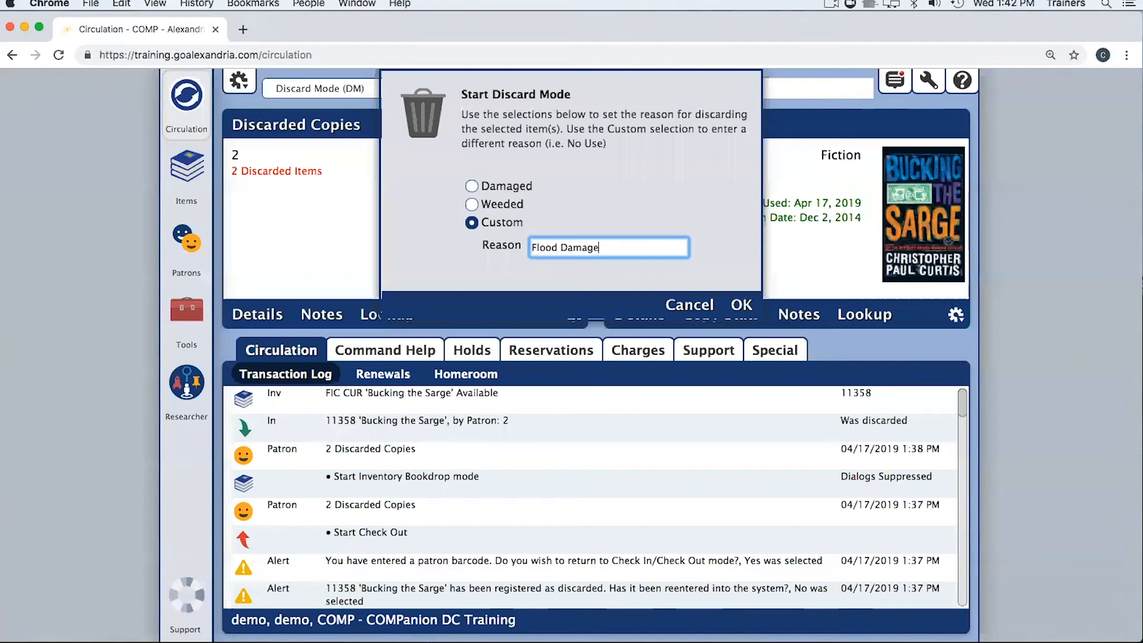
left_click(690, 308)
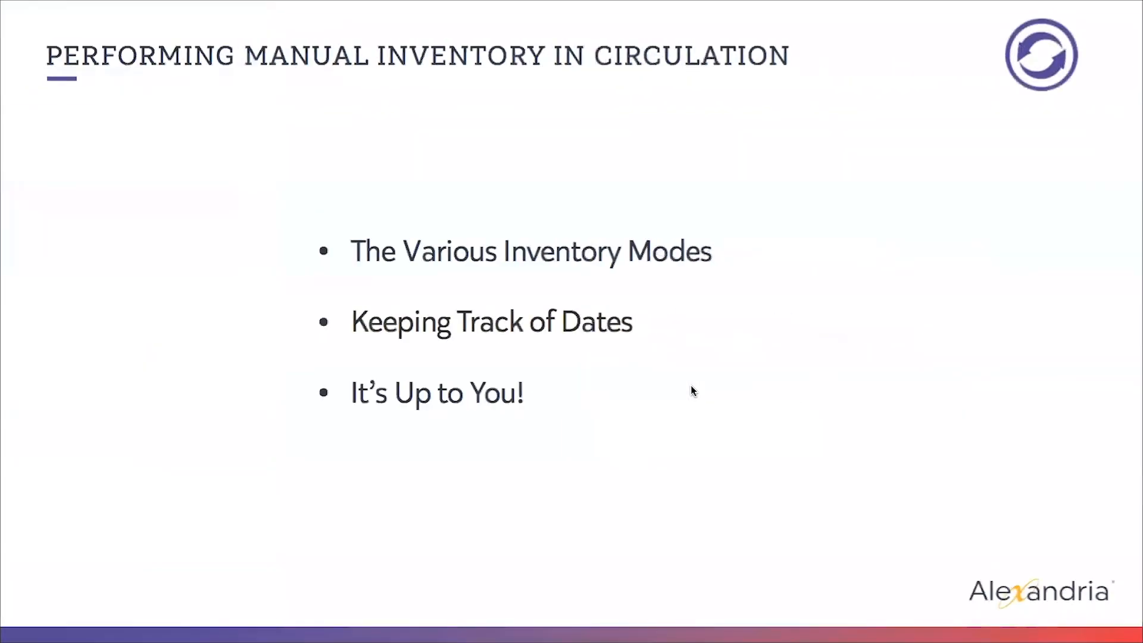
key("Right")
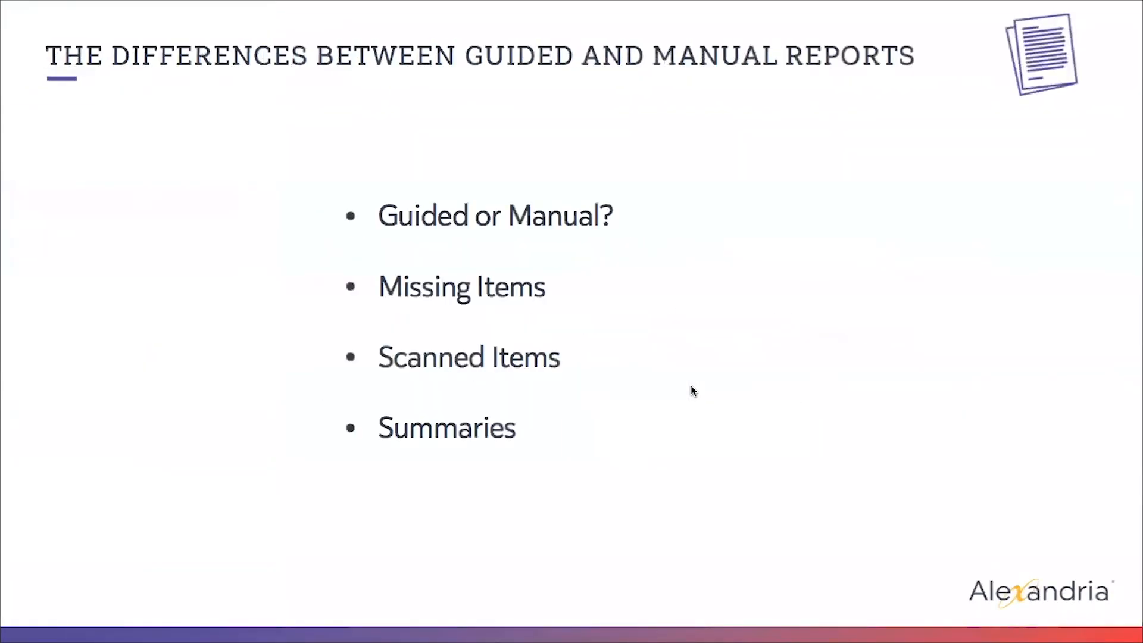
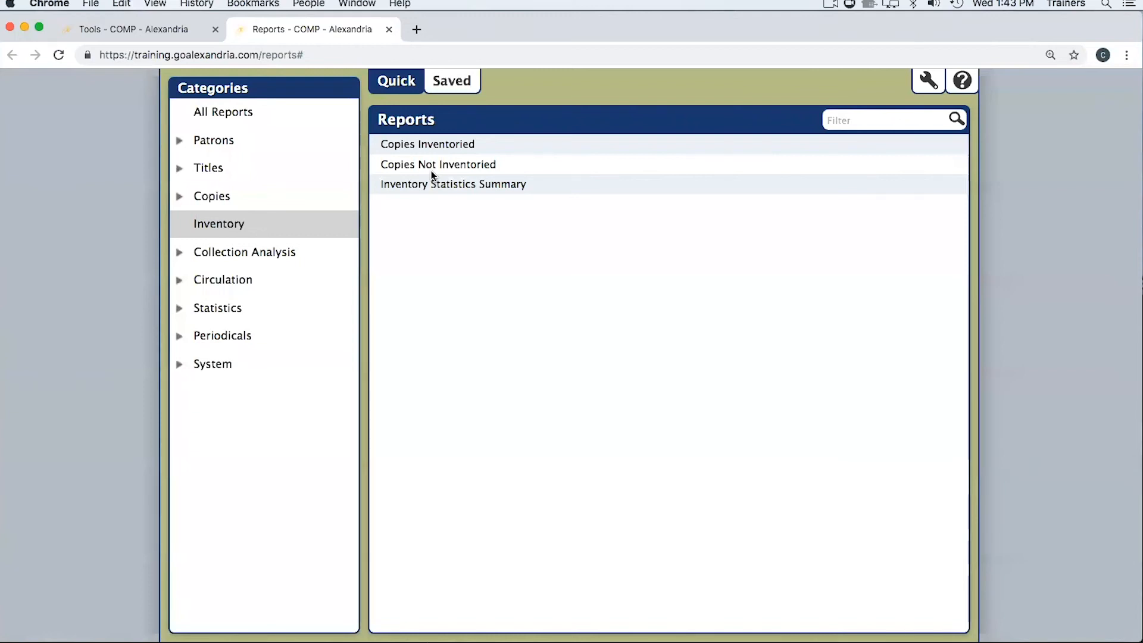
Look through the Collection Analysis reports and select the Copies Not Inventoried report in the Inventory category
left_click(224, 253)
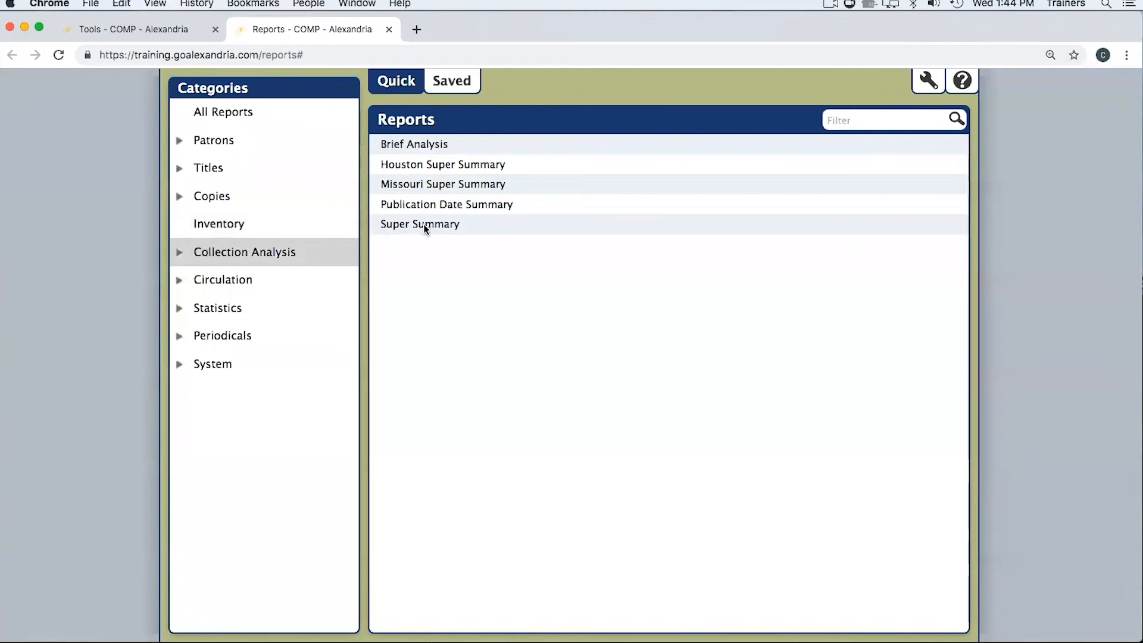
left_click(230, 225)
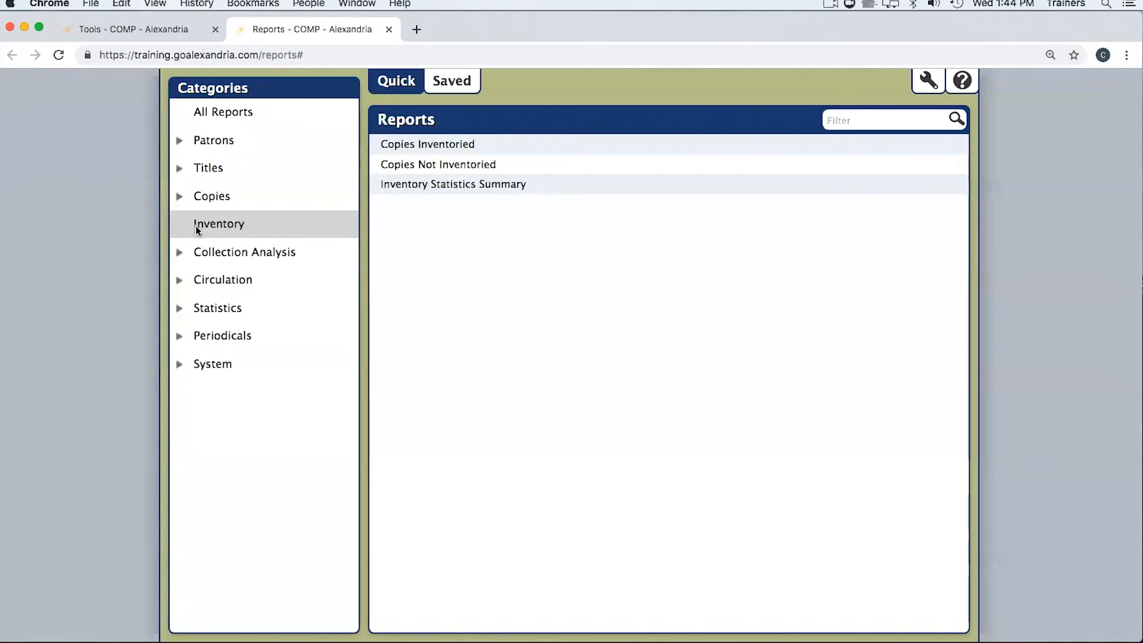
left_click(407, 165)
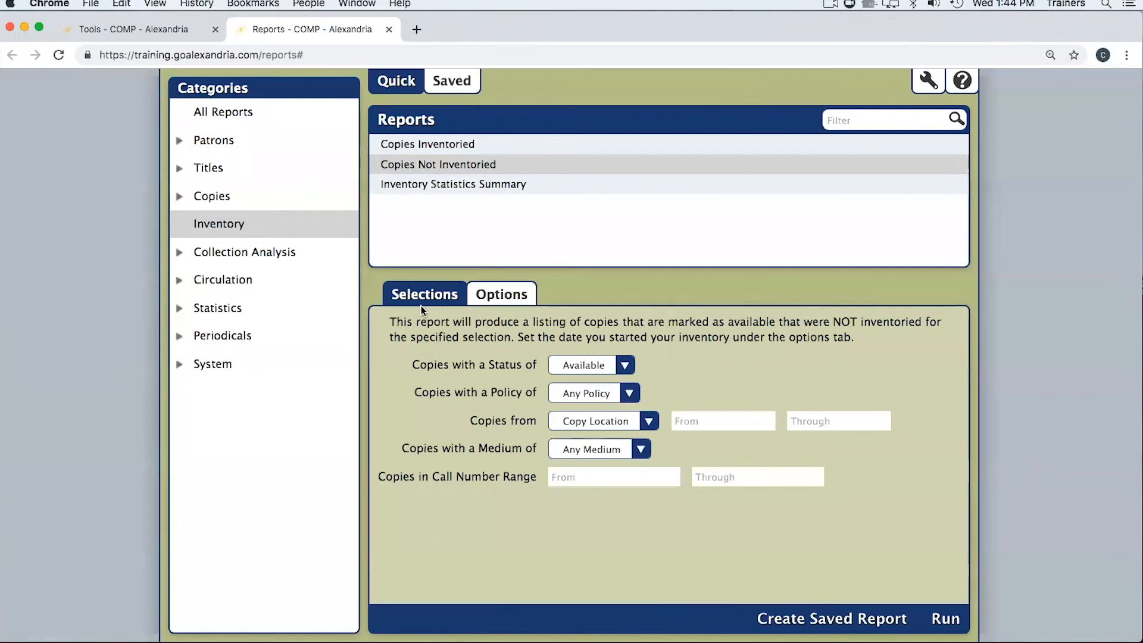
Try limiting the Copies Not Inventoried report to the call number range FIC through FIC and clear the range again
left_click(566, 479)
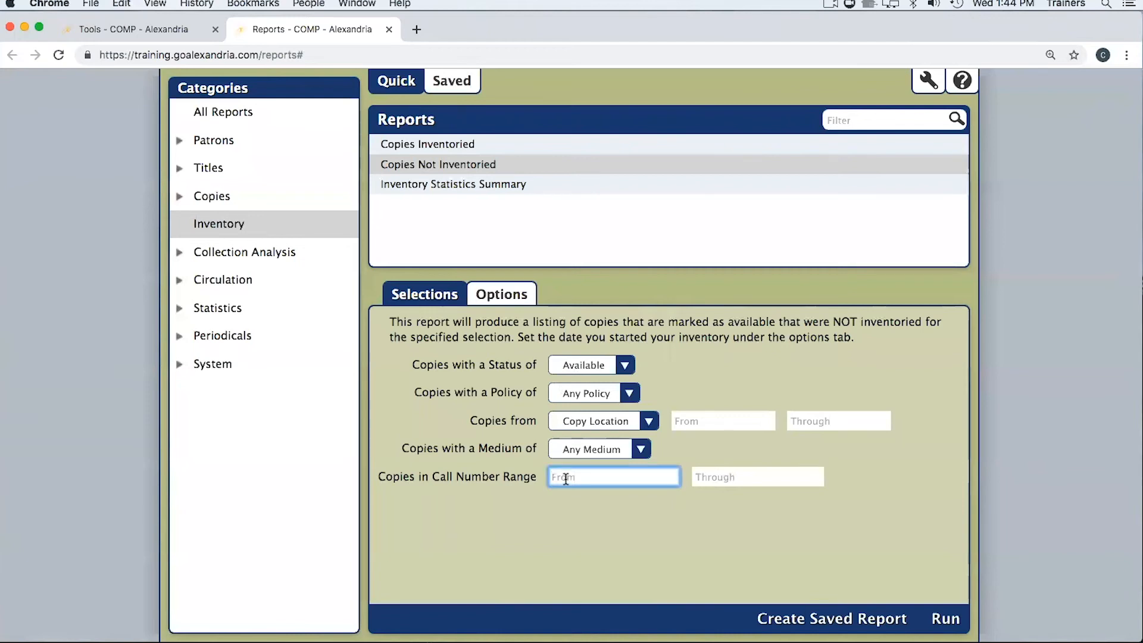
type("FIC")
key("Tab")
type("FIC")
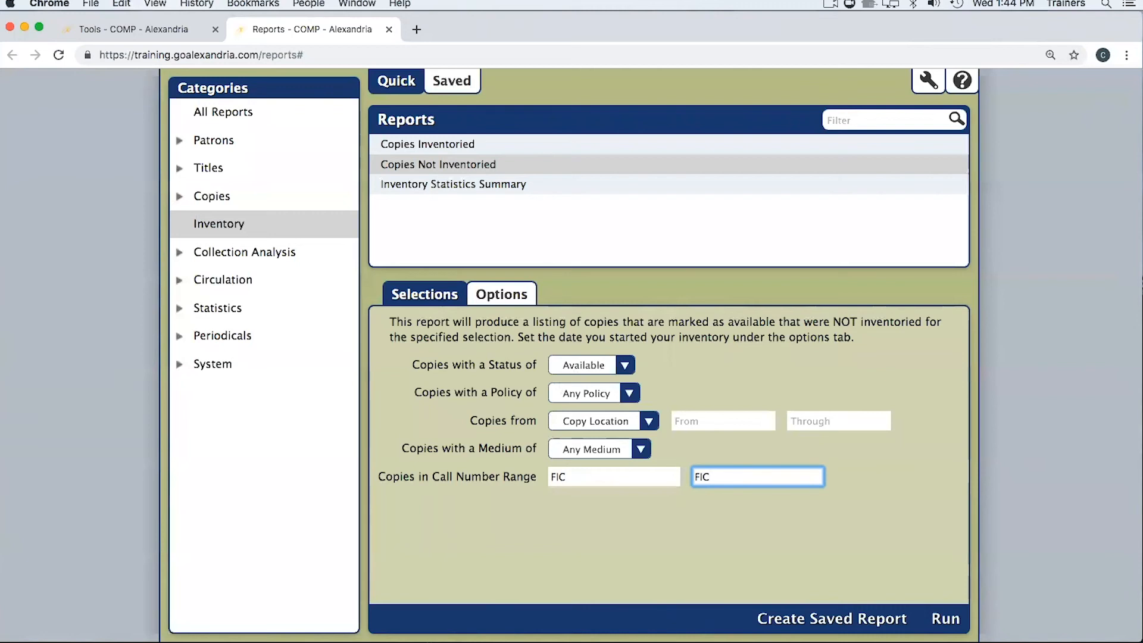
key("BackSpace")
key("BackSpace")
key("BackSpace")
left_click(593, 478)
key("BackSpace")
key("BackSpace")
key("BackSpace")
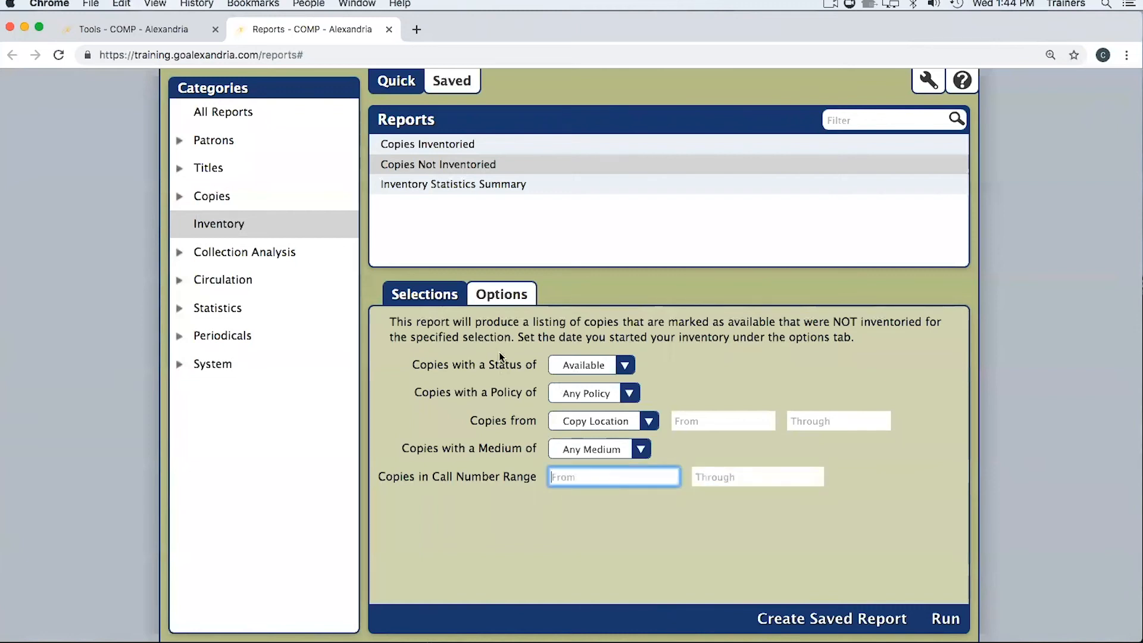
Set the Copies Not Inventoried report's inventory start date to 04/01/2019, keeping it sorted by Copy Call Number without Funding Source
left_click(501, 294)
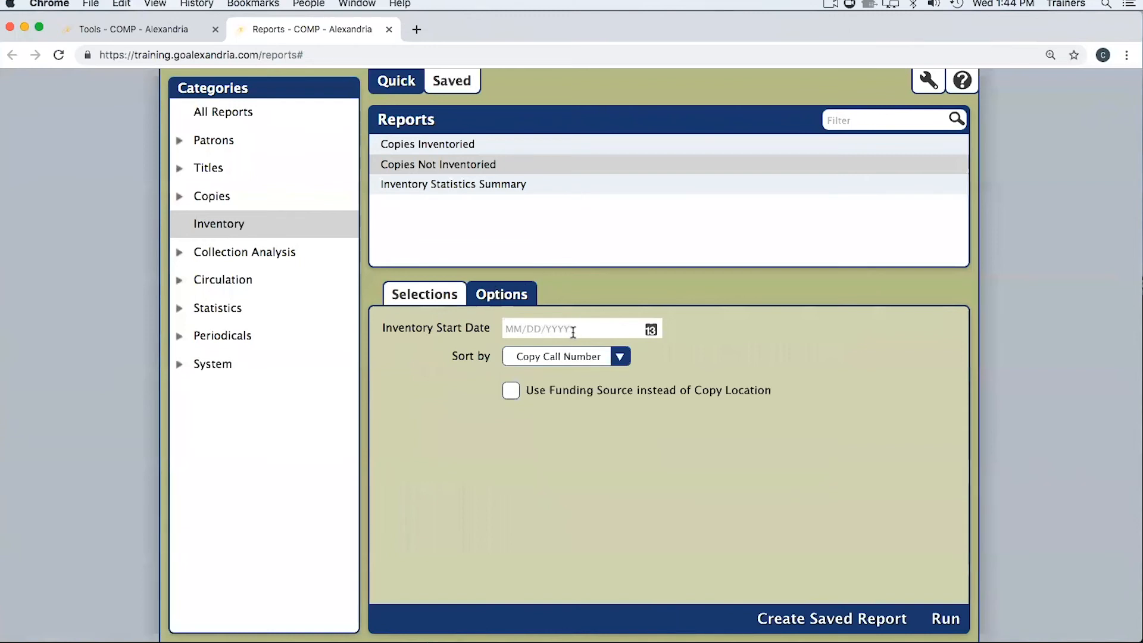
left_click(650, 329)
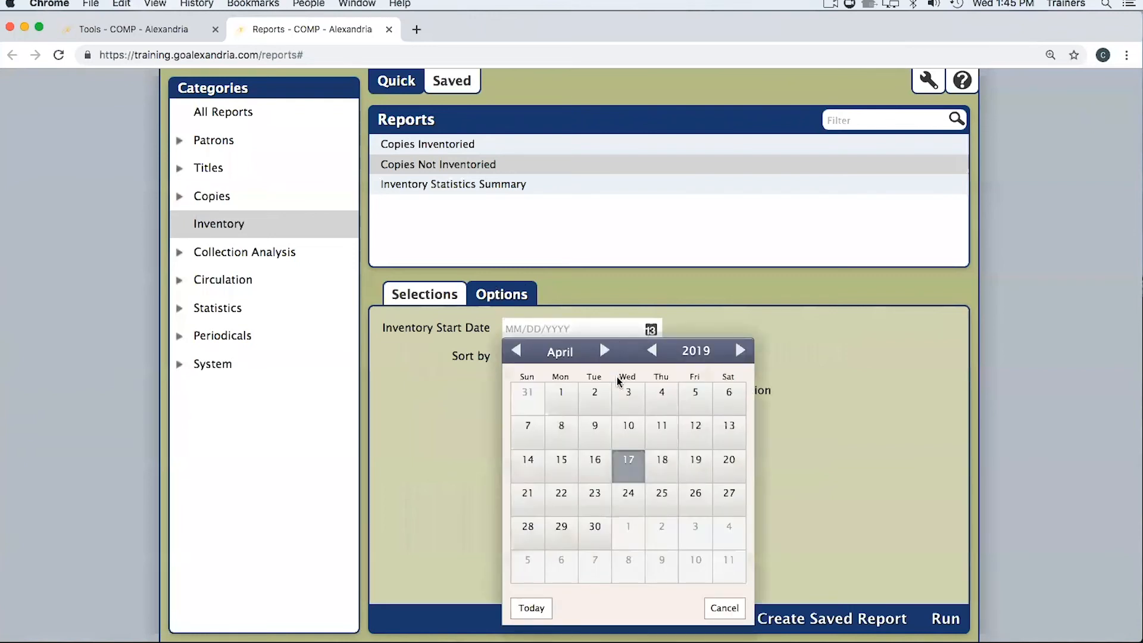
left_click(562, 394)
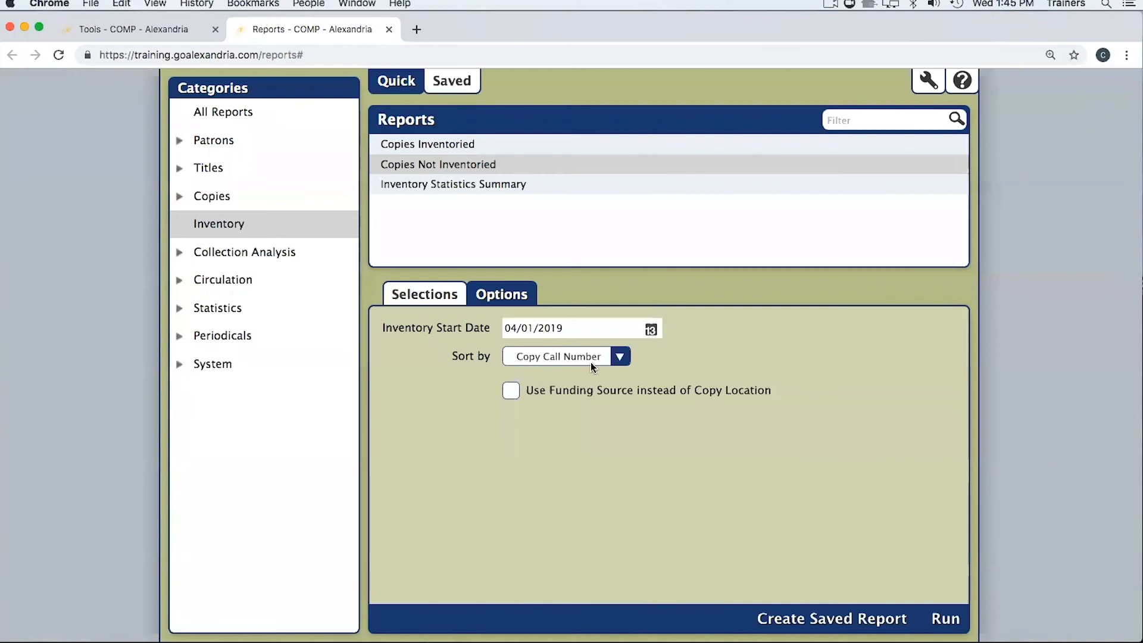
left_click(622, 355)
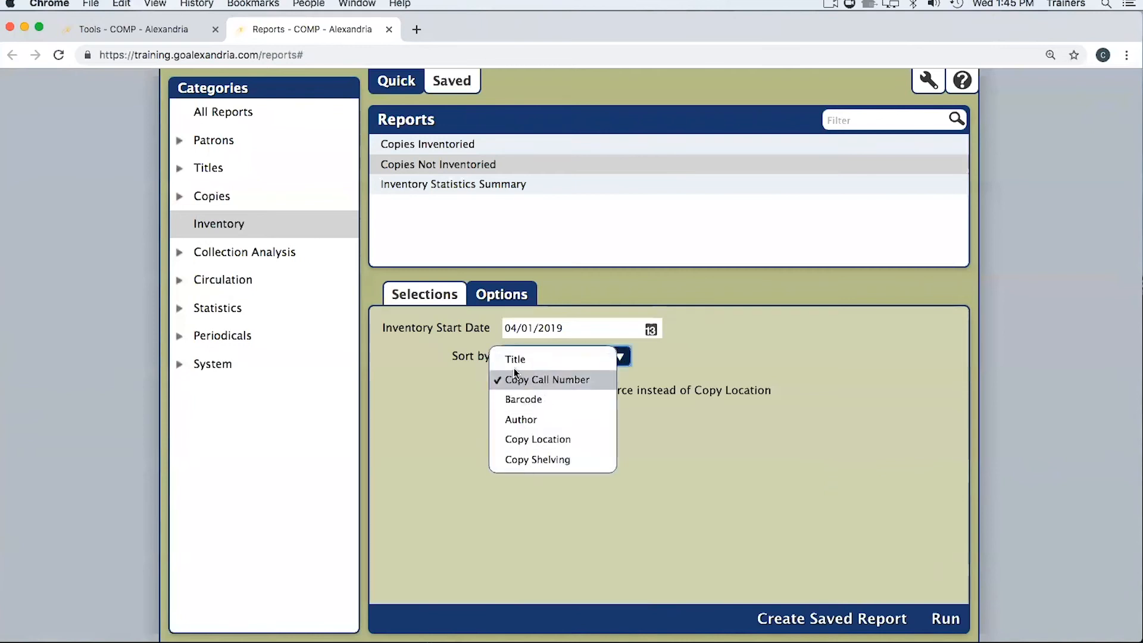
left_click(431, 462)
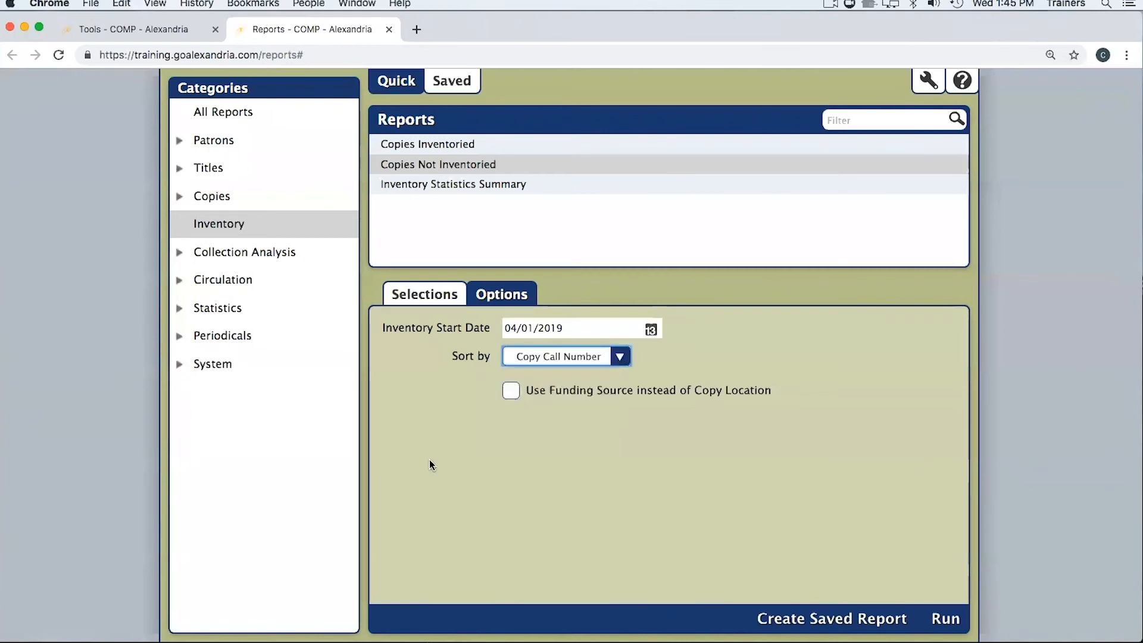
left_click(510, 391)
left_click(510, 391)
Run the Copies Not Inventoried report for available copies and open Operations Management to follow its progress
left_click(438, 296)
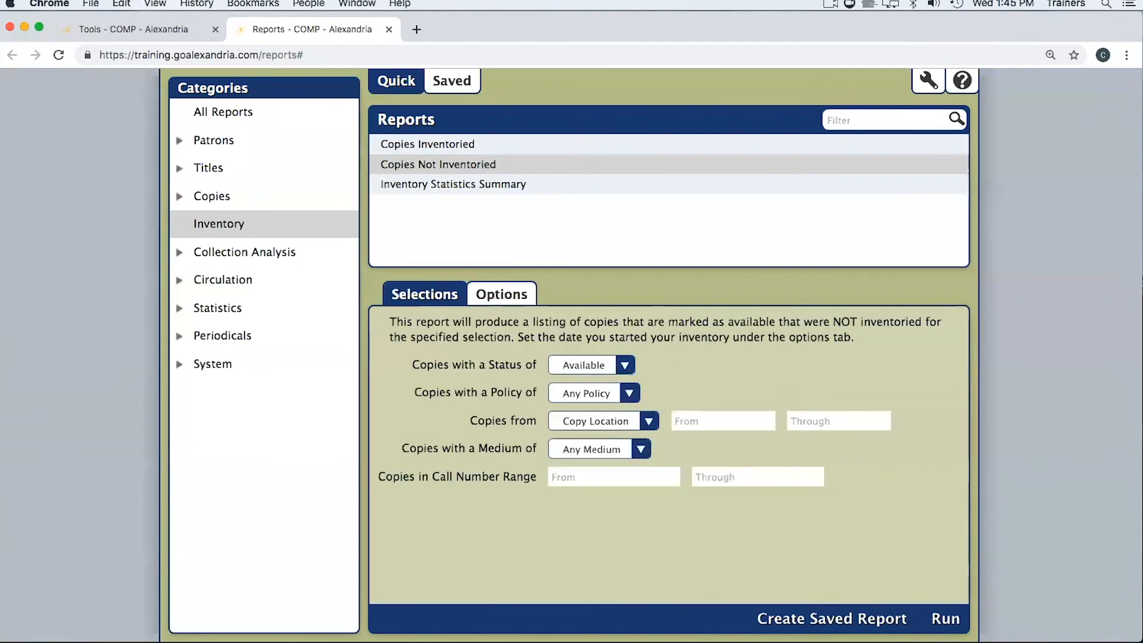
left_click(951, 620)
left_click(934, 79)
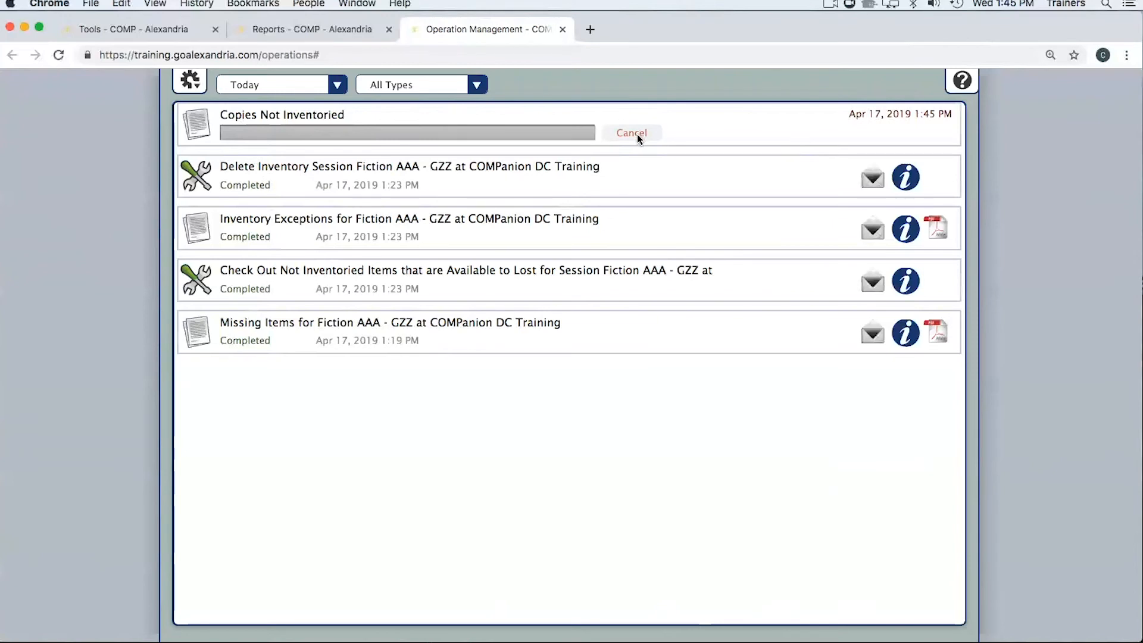
Return to the inventory reports and look at the selections and options of the Copies Inventoried report
left_click(306, 31)
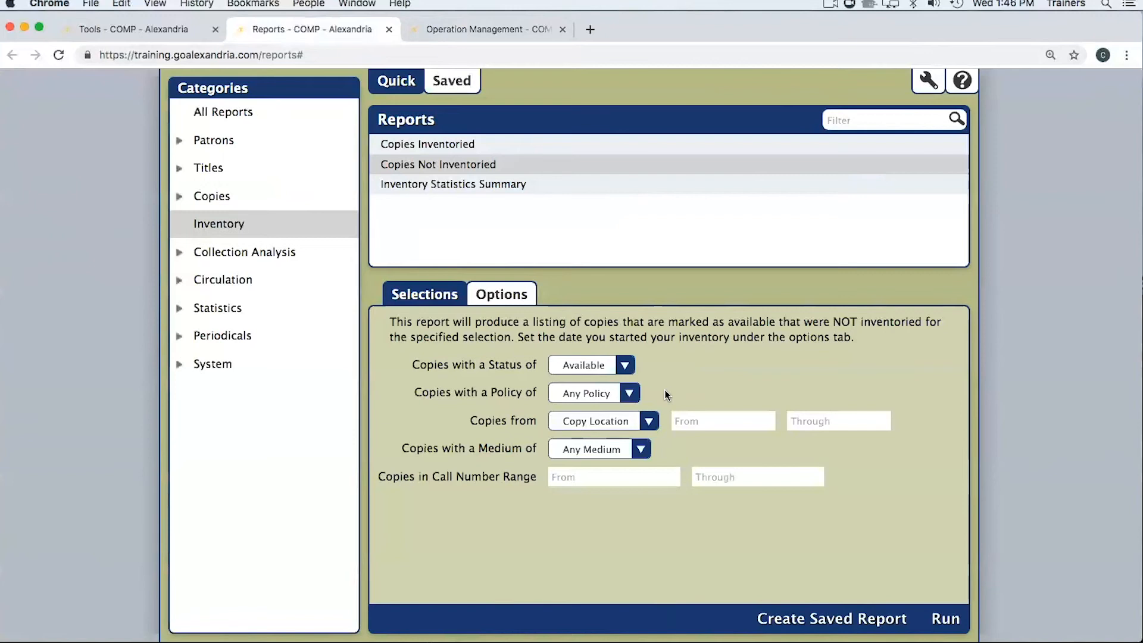
left_click(470, 149)
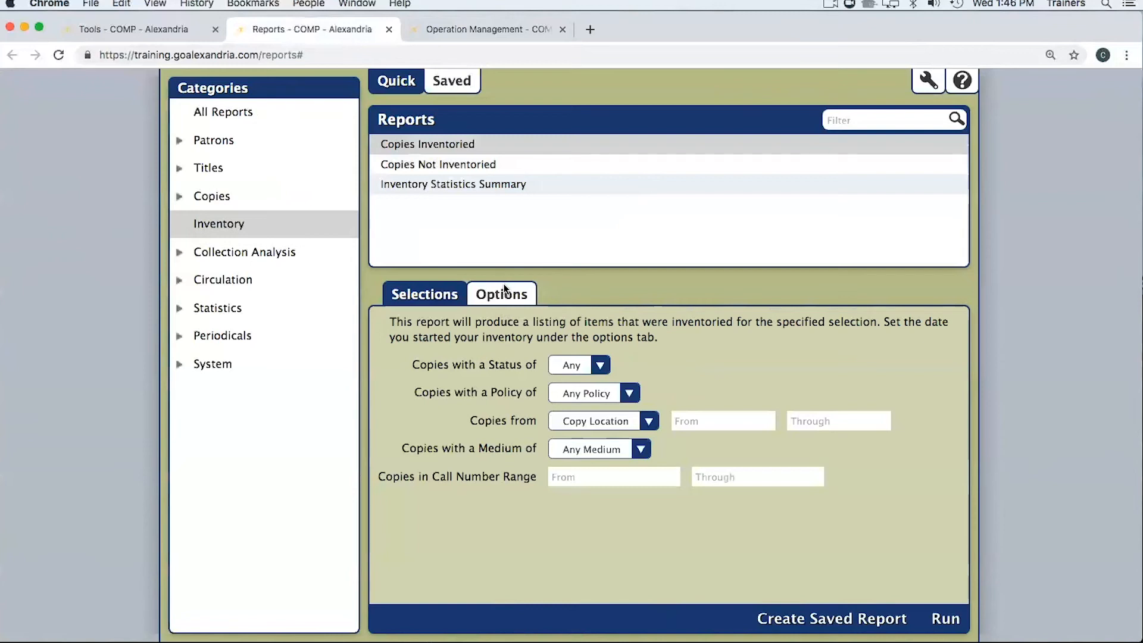
left_click(504, 299)
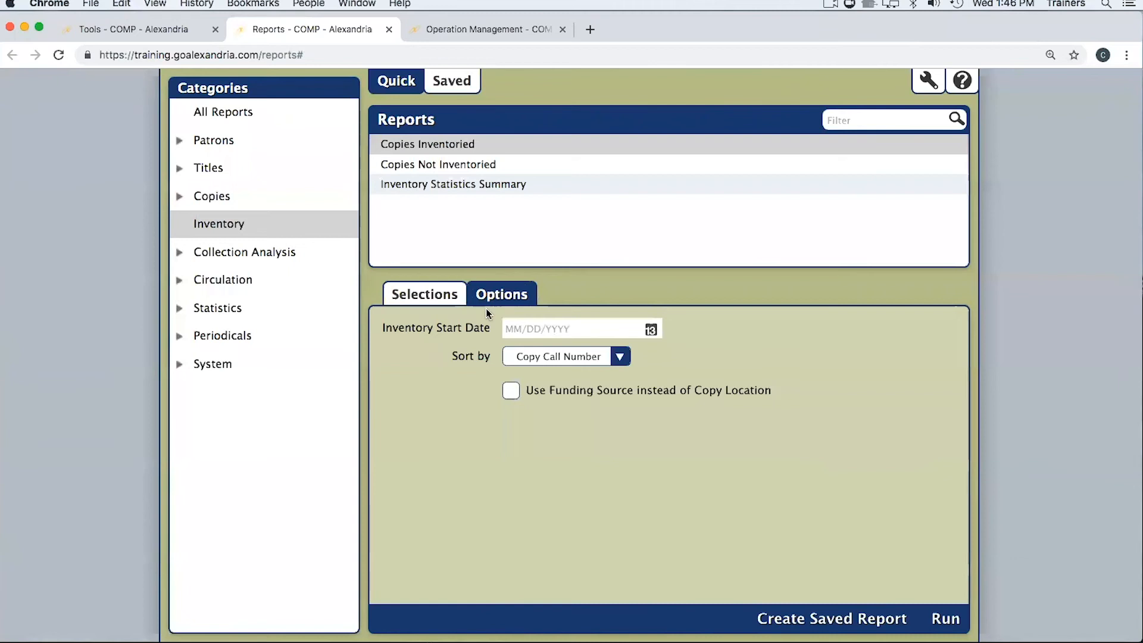
left_click(545, 329)
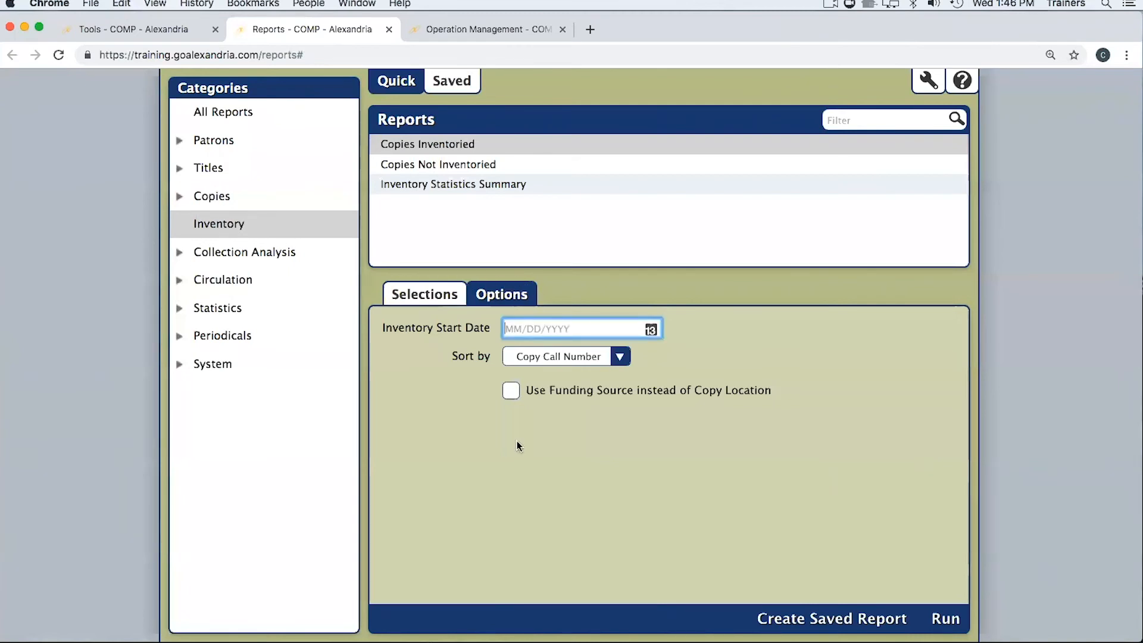
Open the completed Copies Not Inventoried PDF from Operations Management and examine its list of copies
left_click(470, 30)
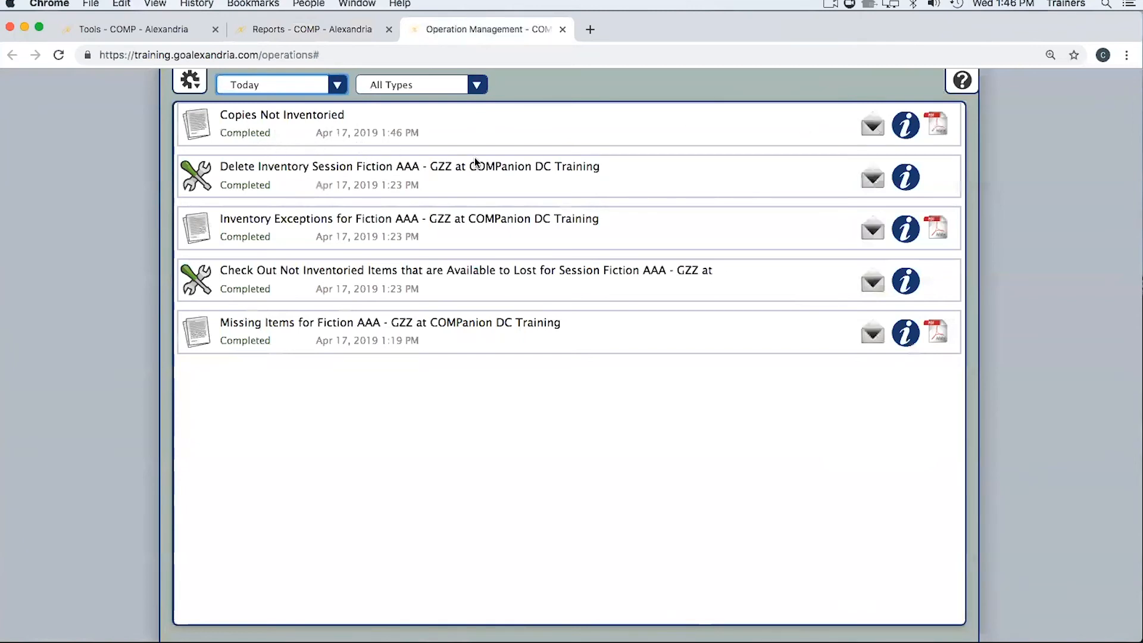
left_click(937, 125)
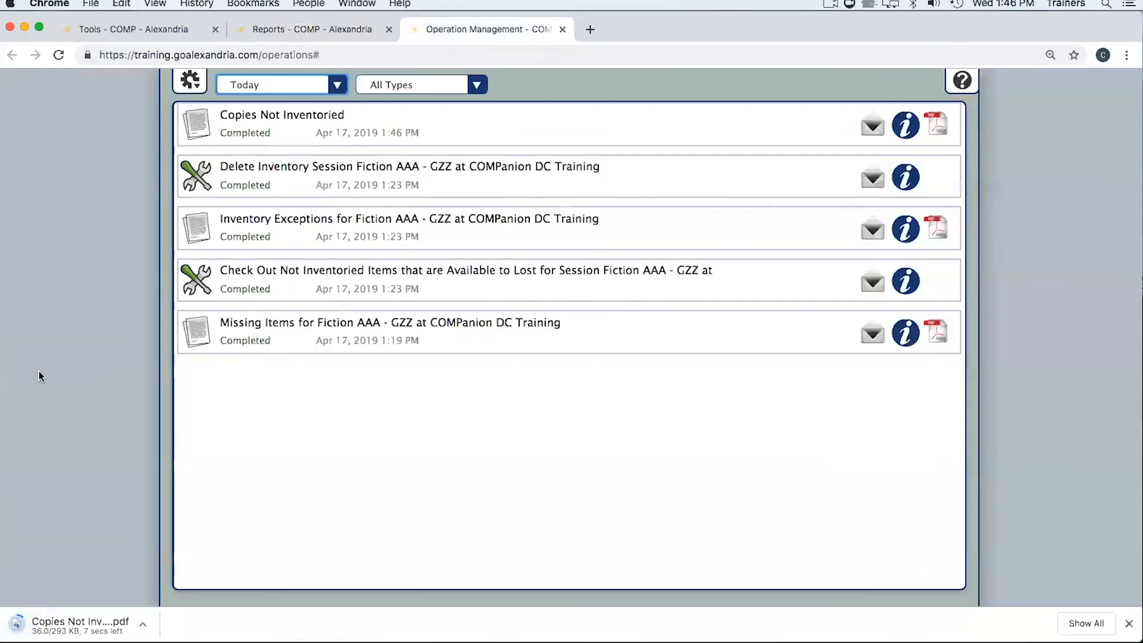
left_click(66, 624)
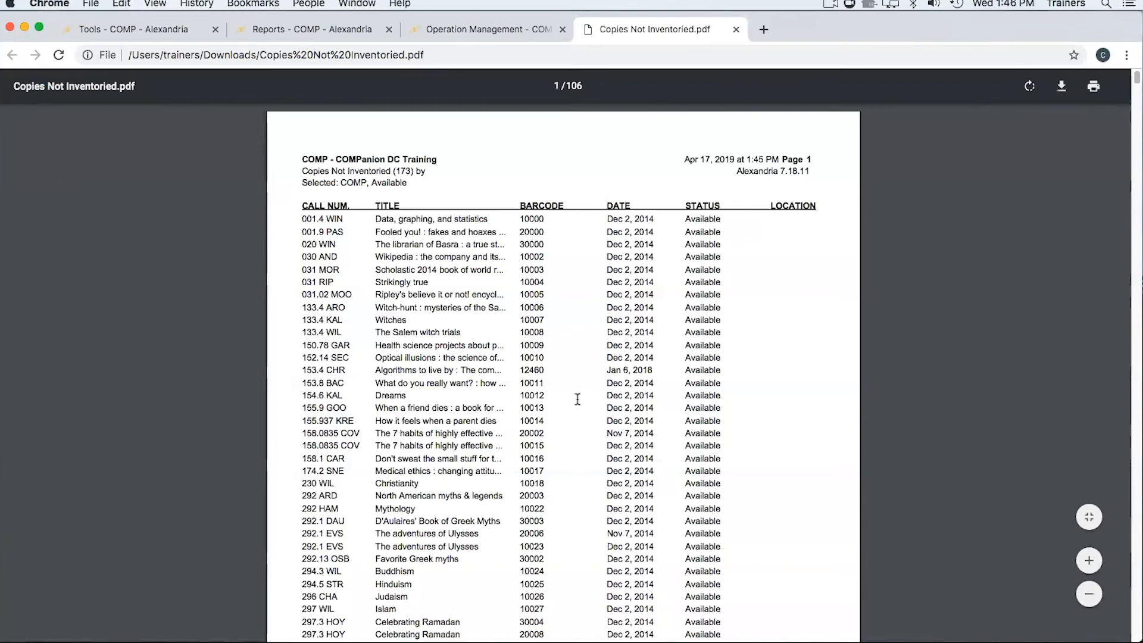
scroll(641, 384, "down", 1)
scroll(641, 384, "down", 2)
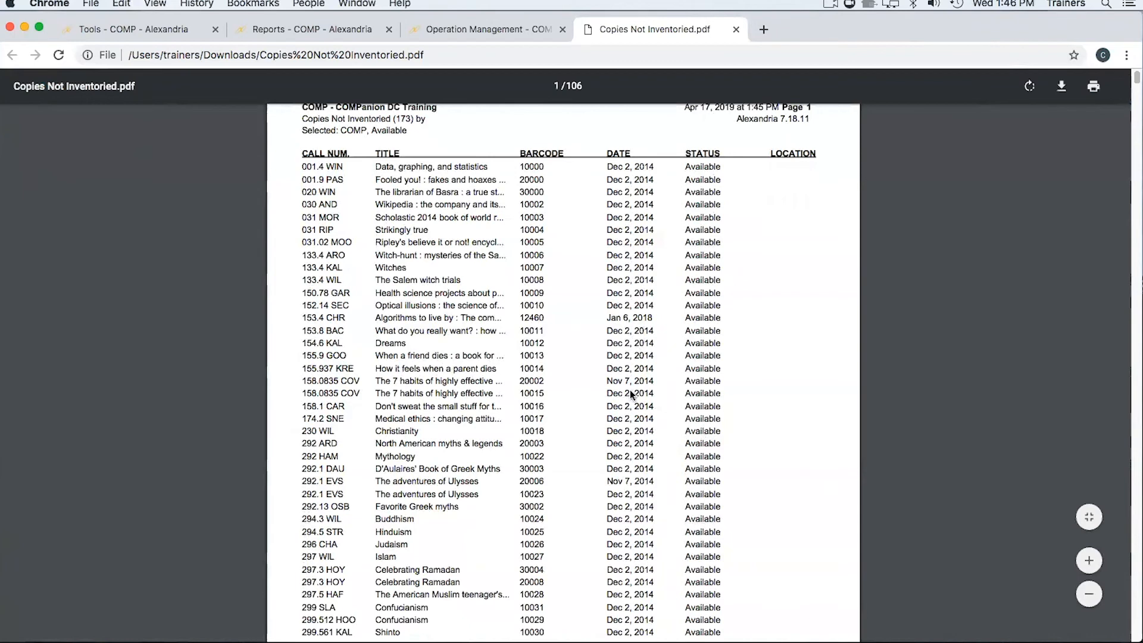
Switch Circulation to Inventory Bookdrop (IB) mode and inventory the lost item 11343, agreeing to process it
left_click(141, 27)
left_click(187, 114)
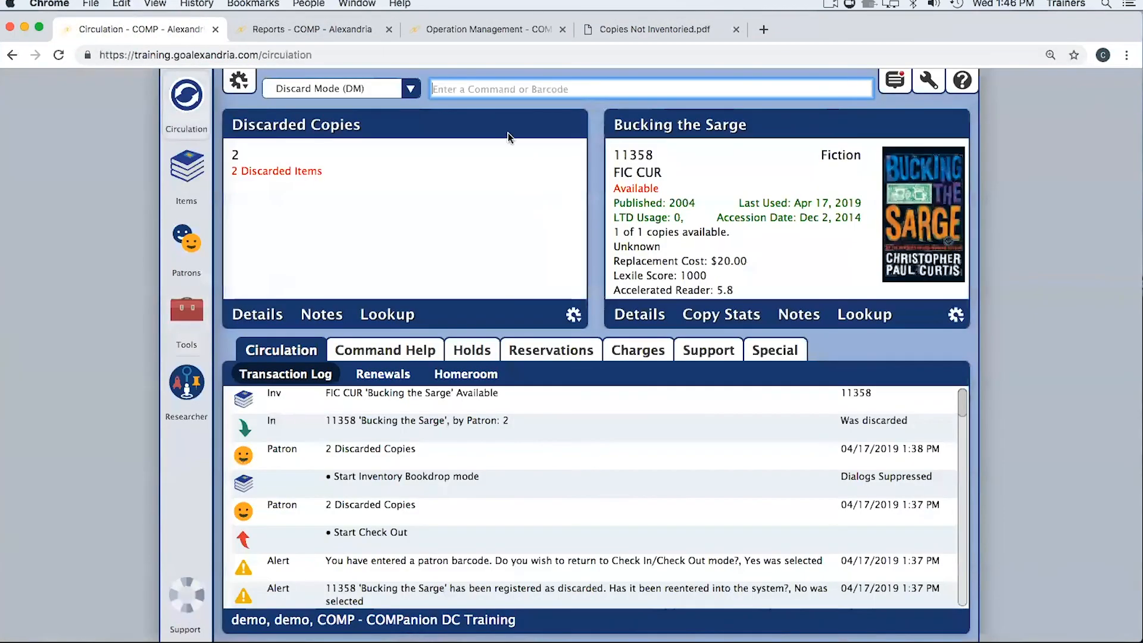
type("ib")
key("Return")
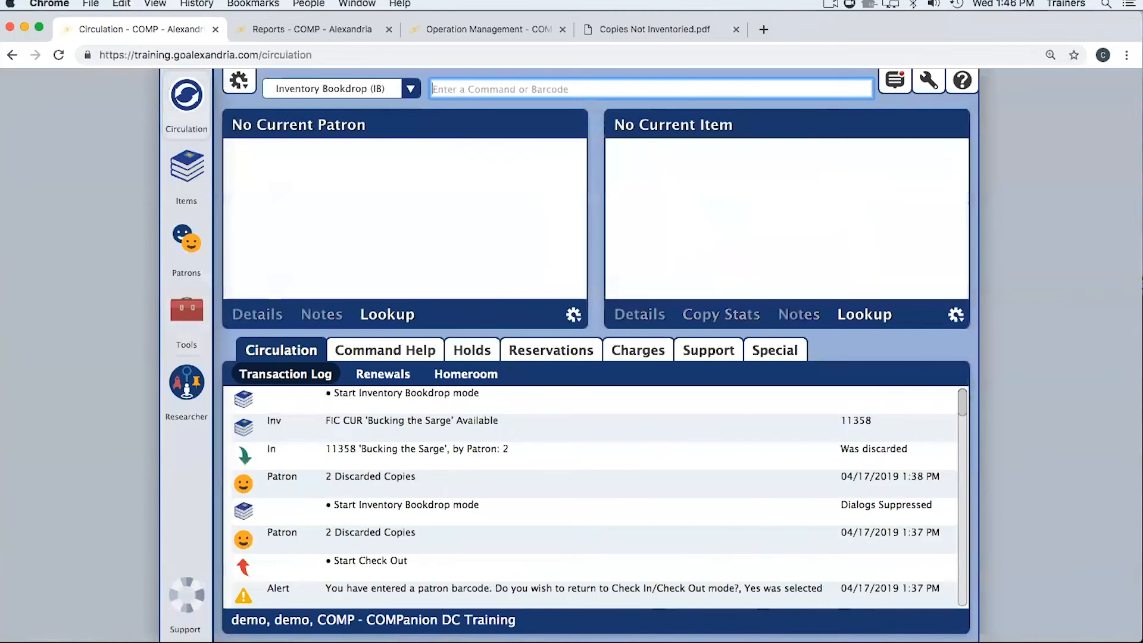
type("11343")
key("Return")
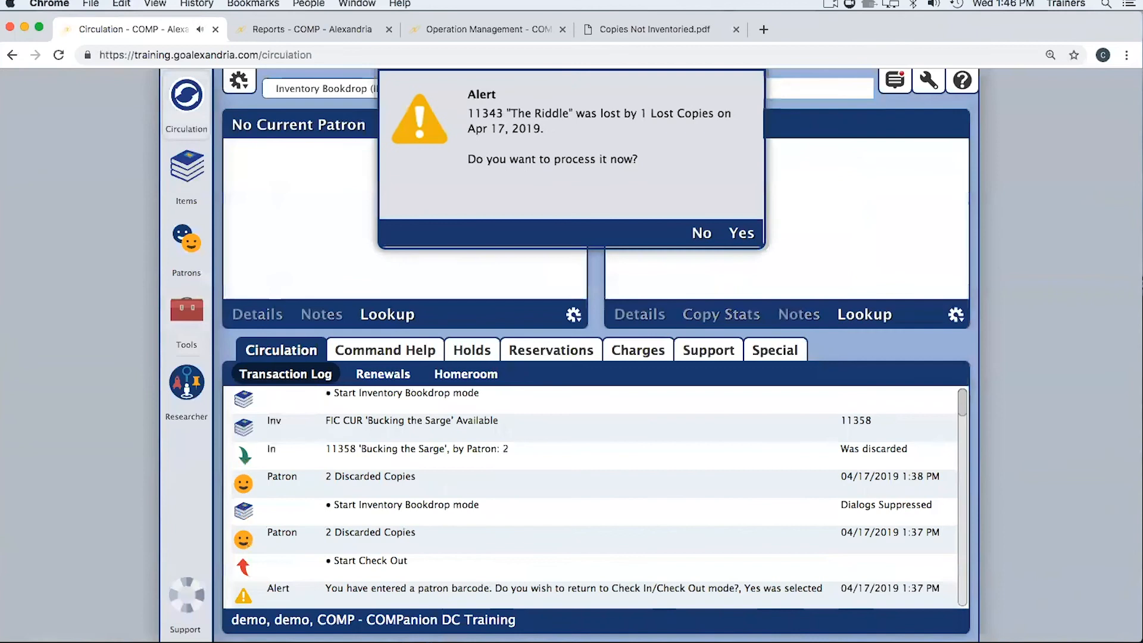
key("Return")
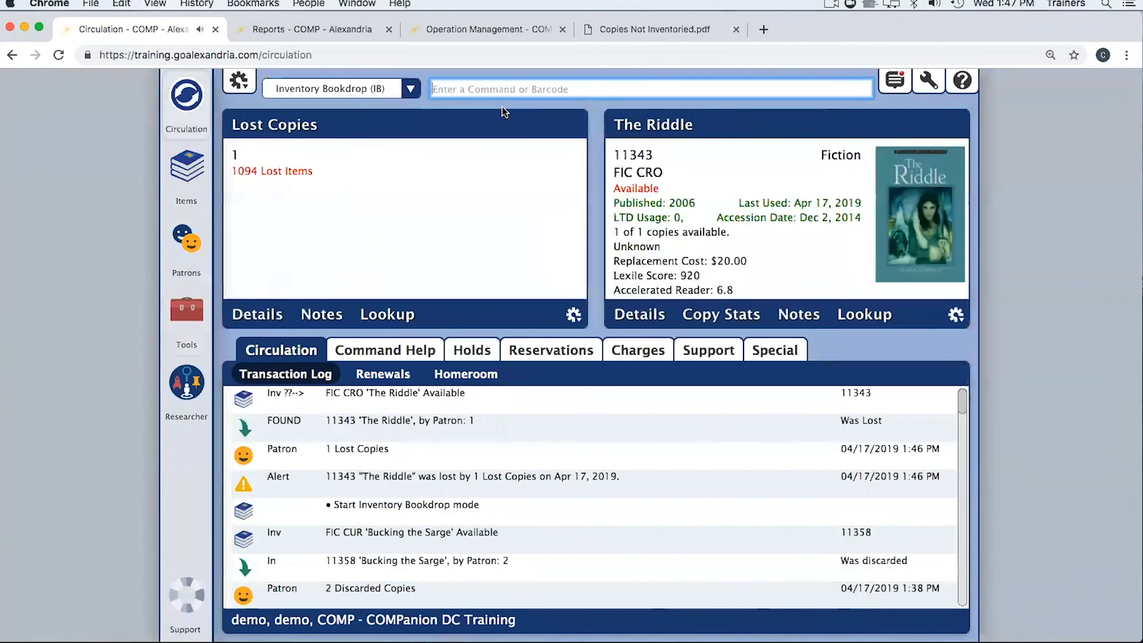
Inventory the lost items 11346 and 11354 in Inventory Bookdrop mode, agreeing to process each one
type("11346")
key("Return")
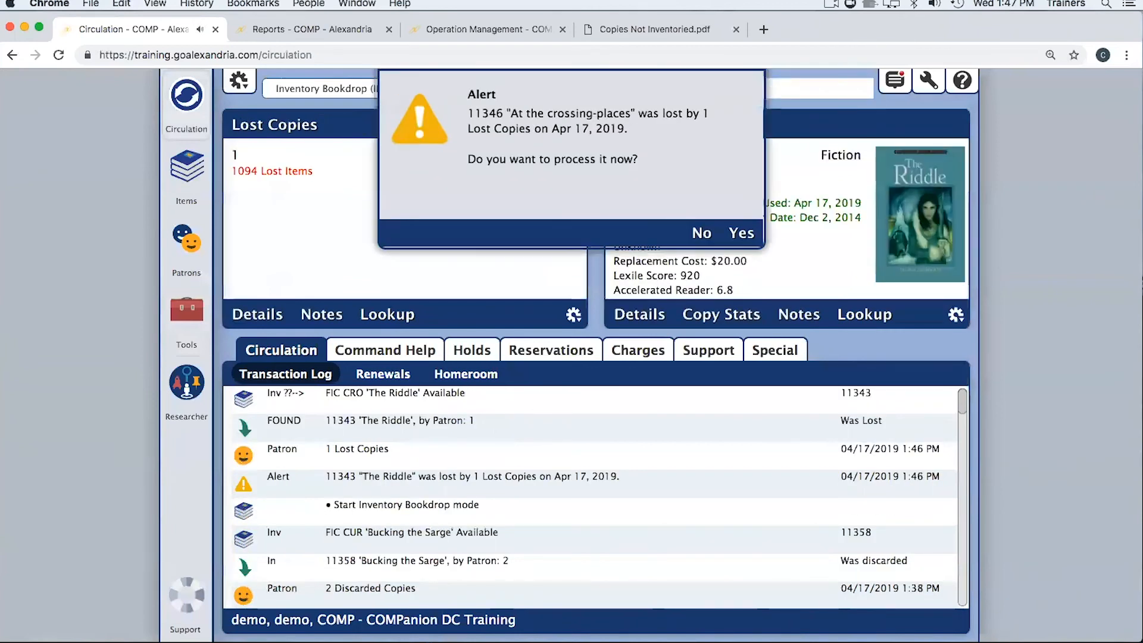
key("Return")
type("11354")
key("Return")
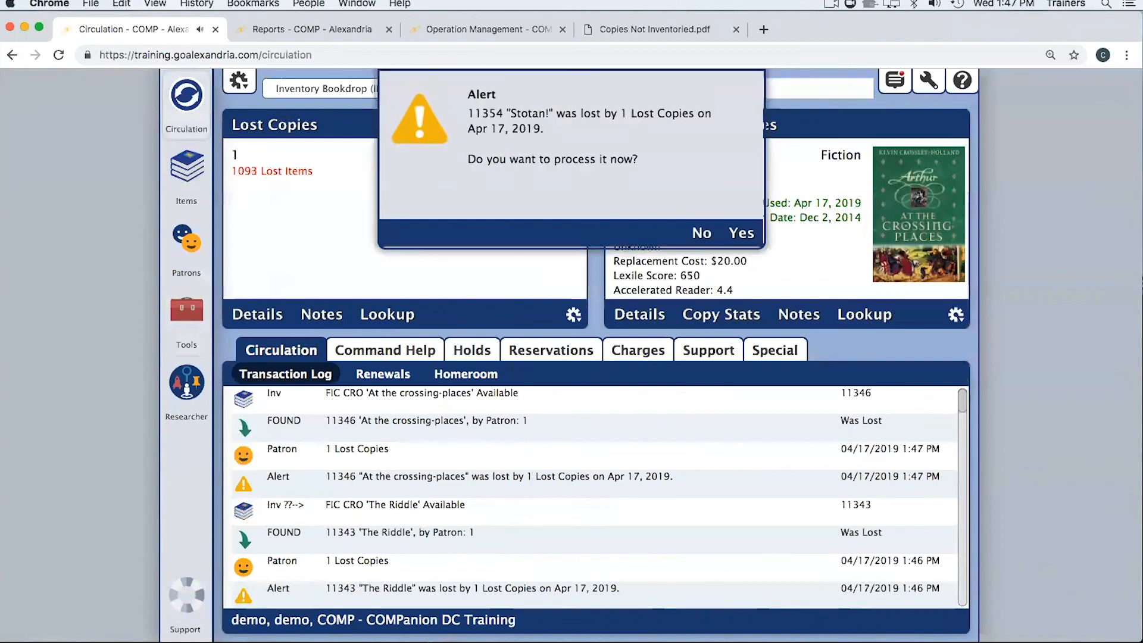
key("Return")
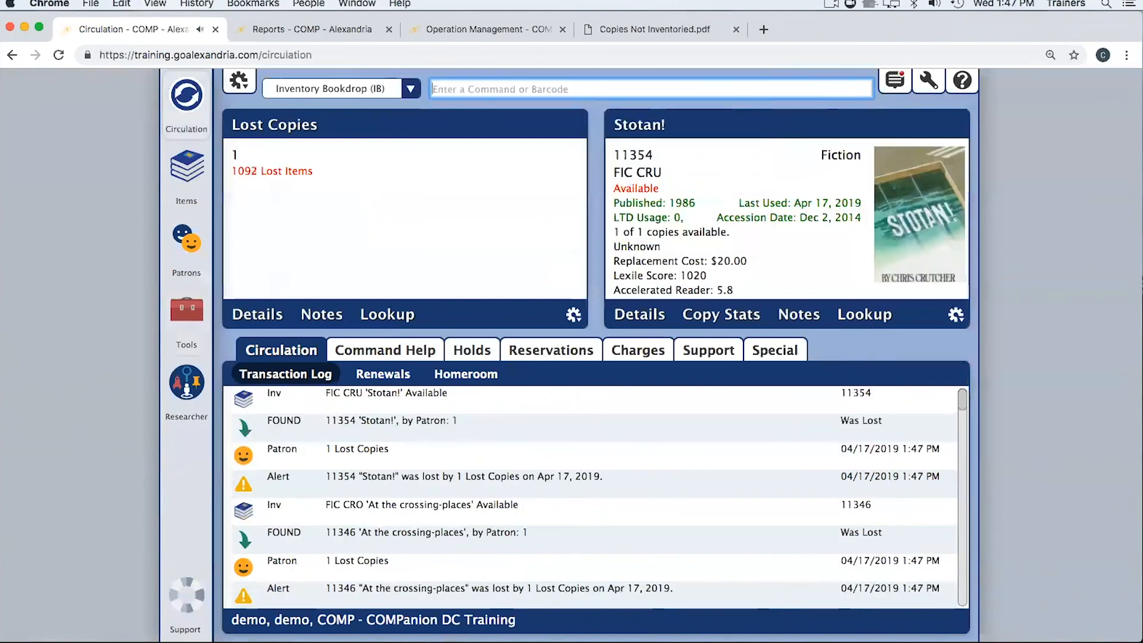
Look at the Inventory Statistics Summary report's selections, and run the Super Summary report from Collection Analysis for any status and policy
left_click(312, 29)
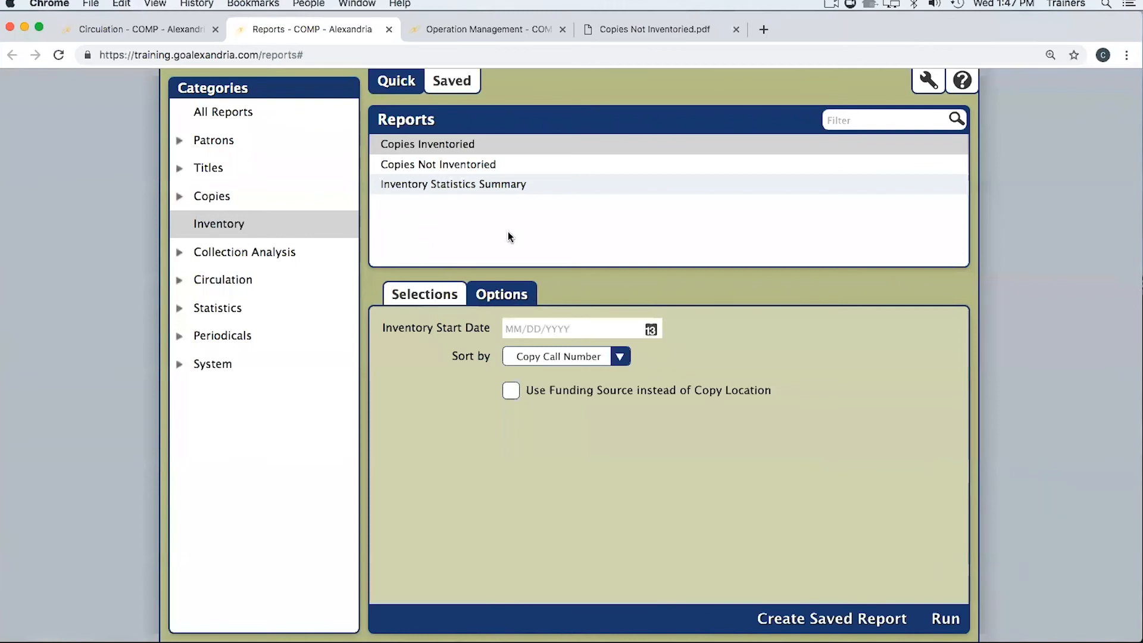
left_click(427, 296)
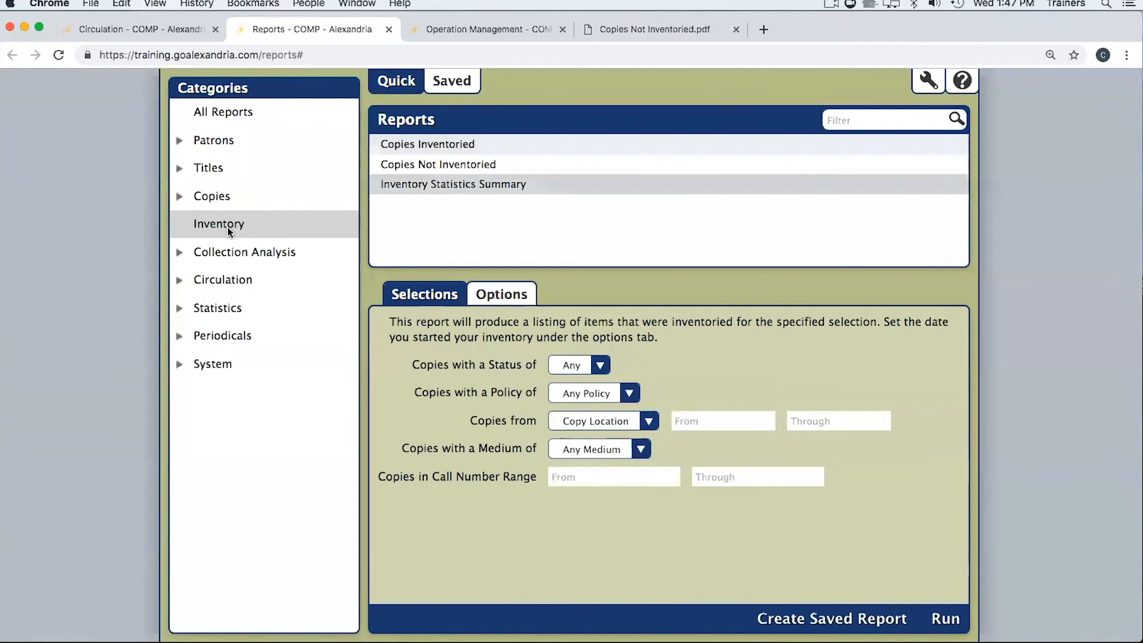
left_click(219, 252)
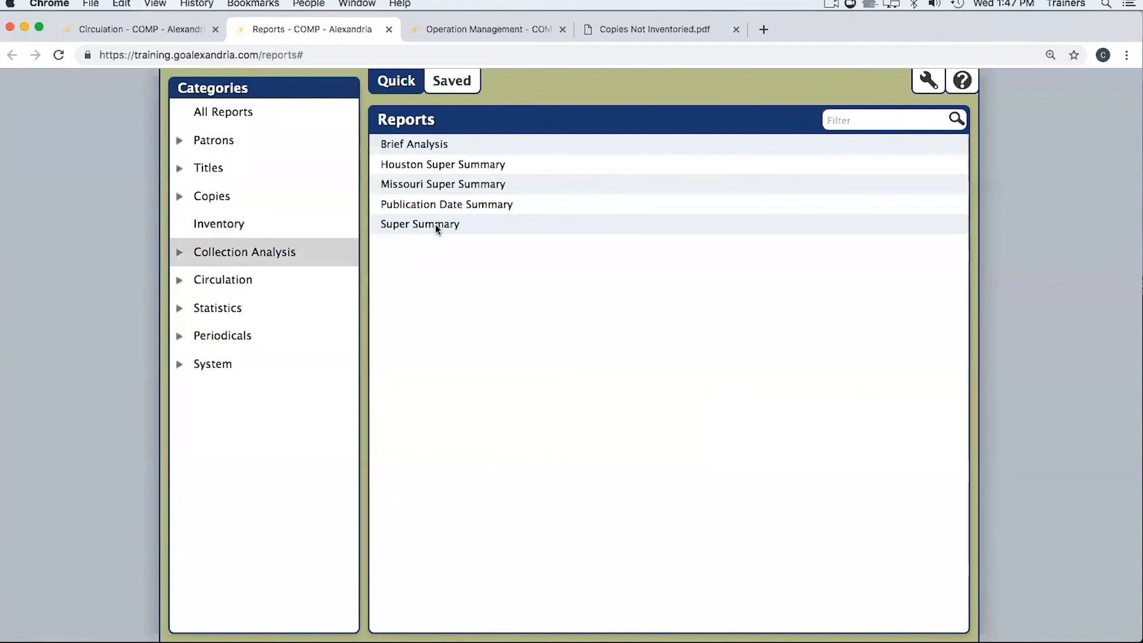
left_click(408, 224)
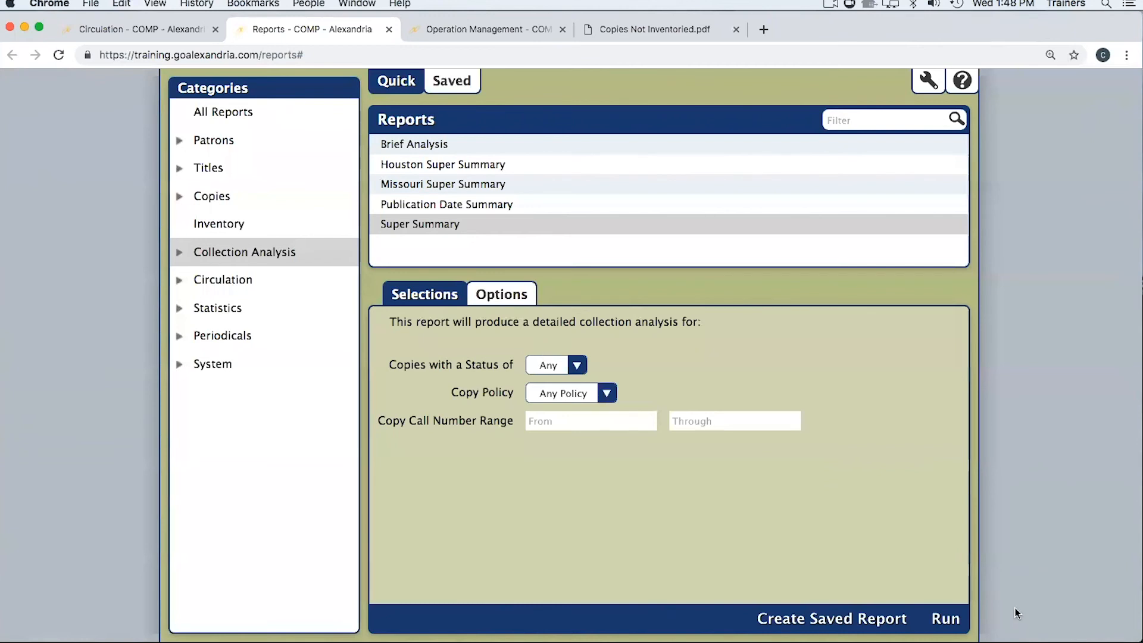
left_click(946, 619)
Open the Super Summary PDF from Operations Management and examine its collection, age and usage statistics, highlighting the entire-collection usage row
left_click(448, 39)
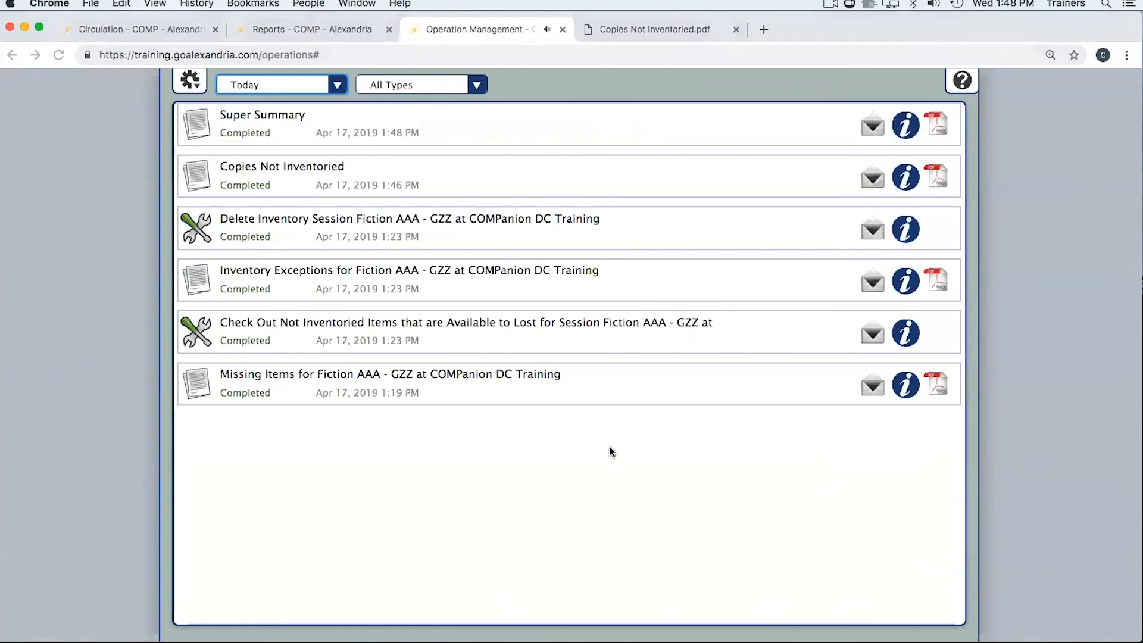
left_click(938, 127)
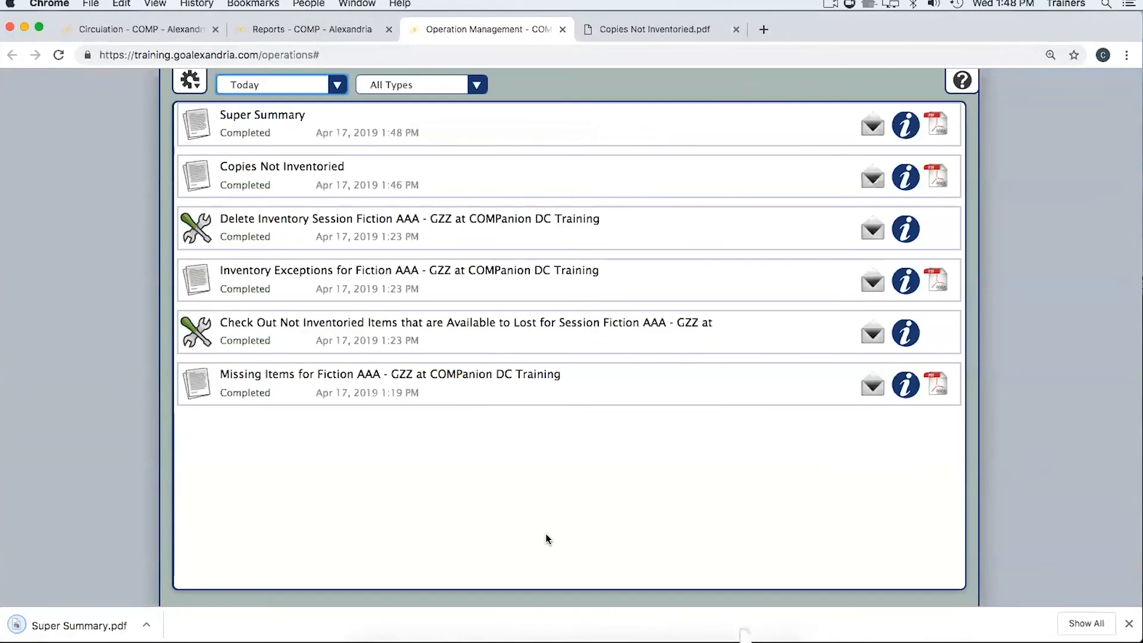
left_click(77, 625)
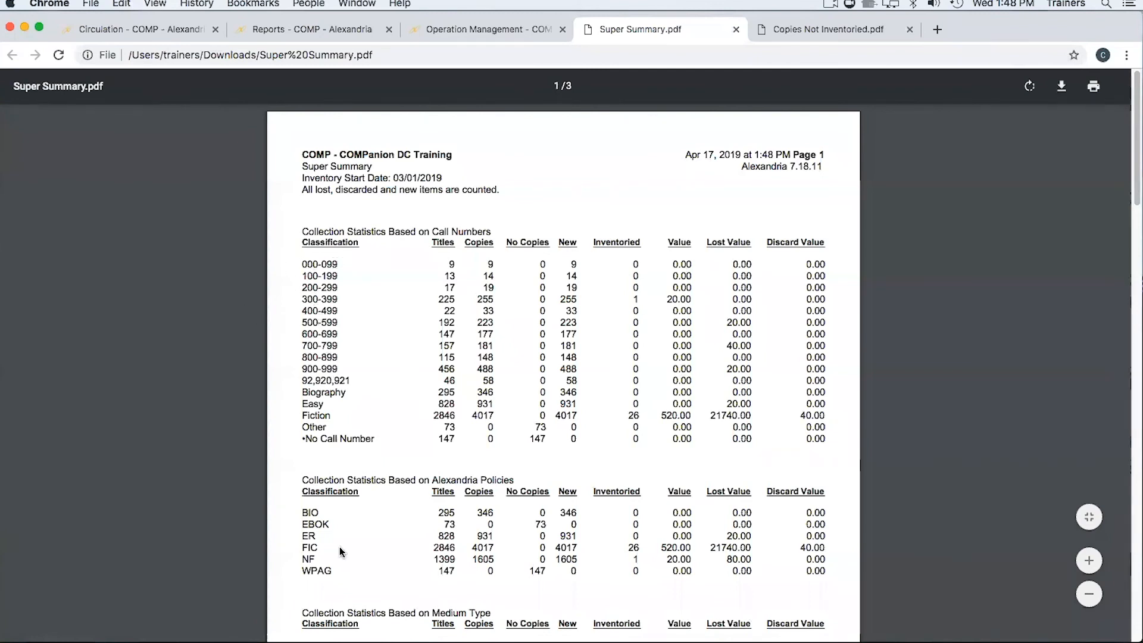
scroll(339, 544, "down", 5)
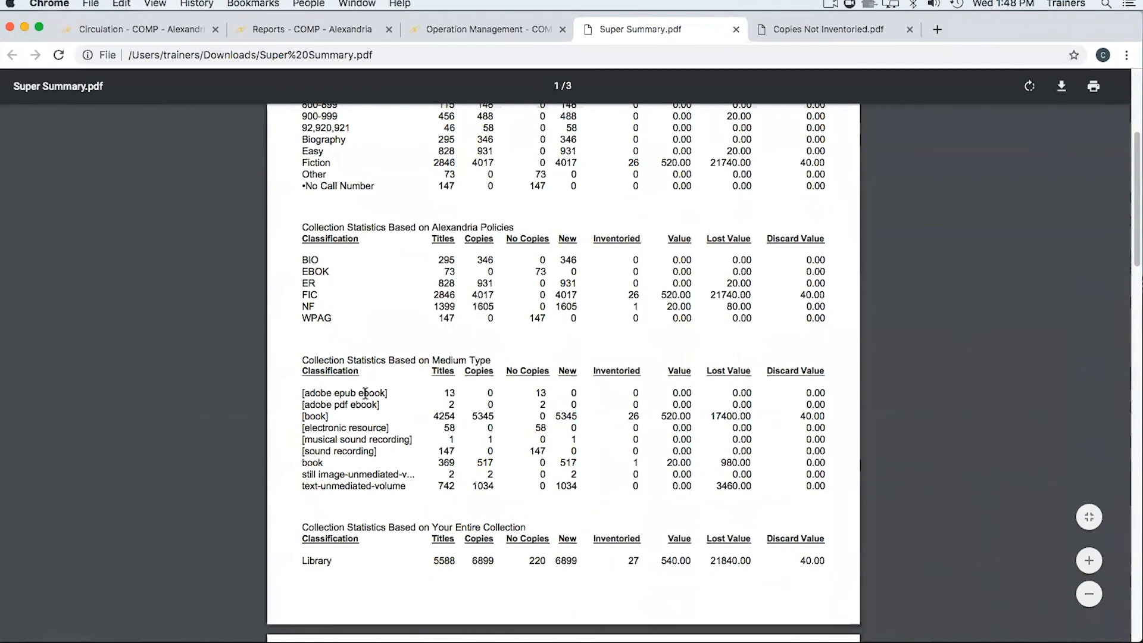
scroll(363, 445, "down", 15)
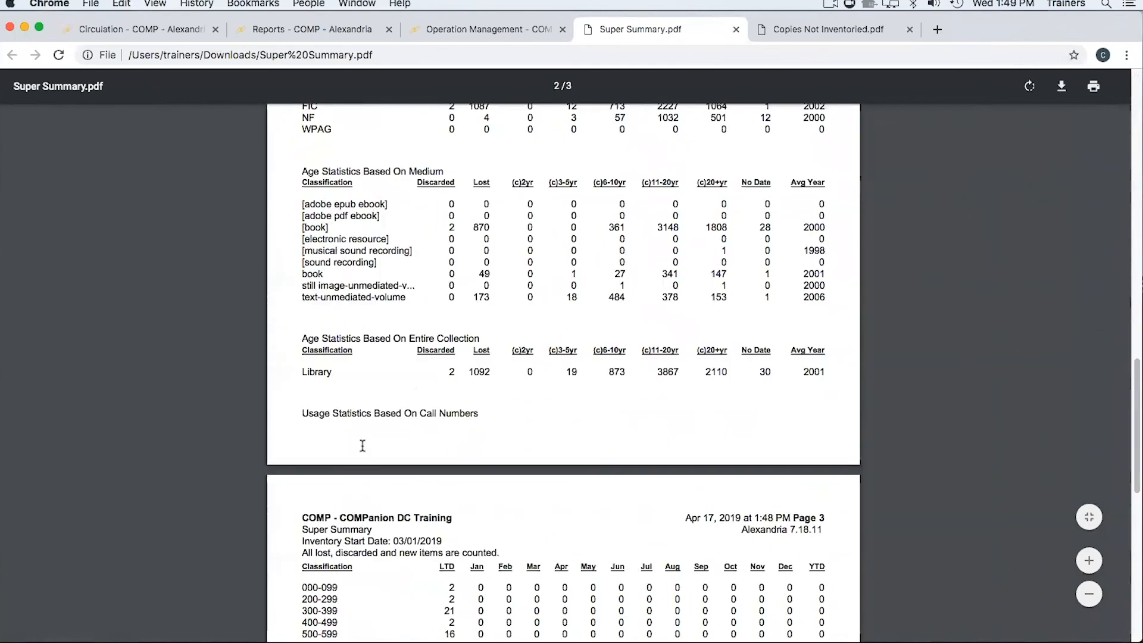
scroll(363, 445, "down", 10)
left_click_drag(303, 405, 827, 405)
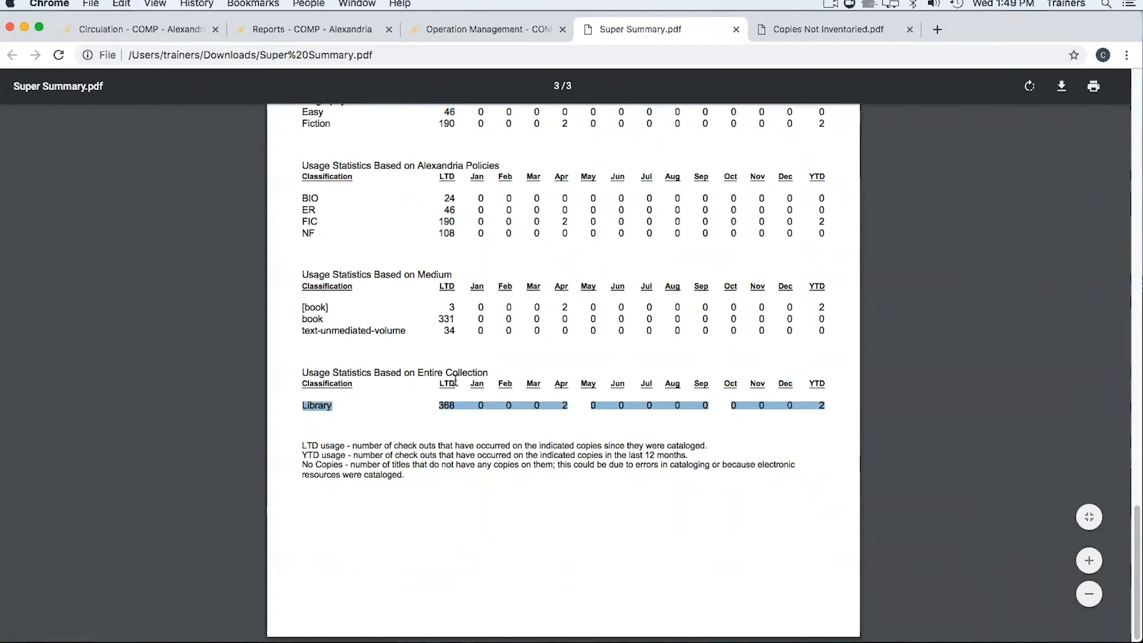
Return to the first page of the Super Summary, close both report PDFs and Operations Management, and list the Inventory reports
scroll(455, 379, "up", 20)
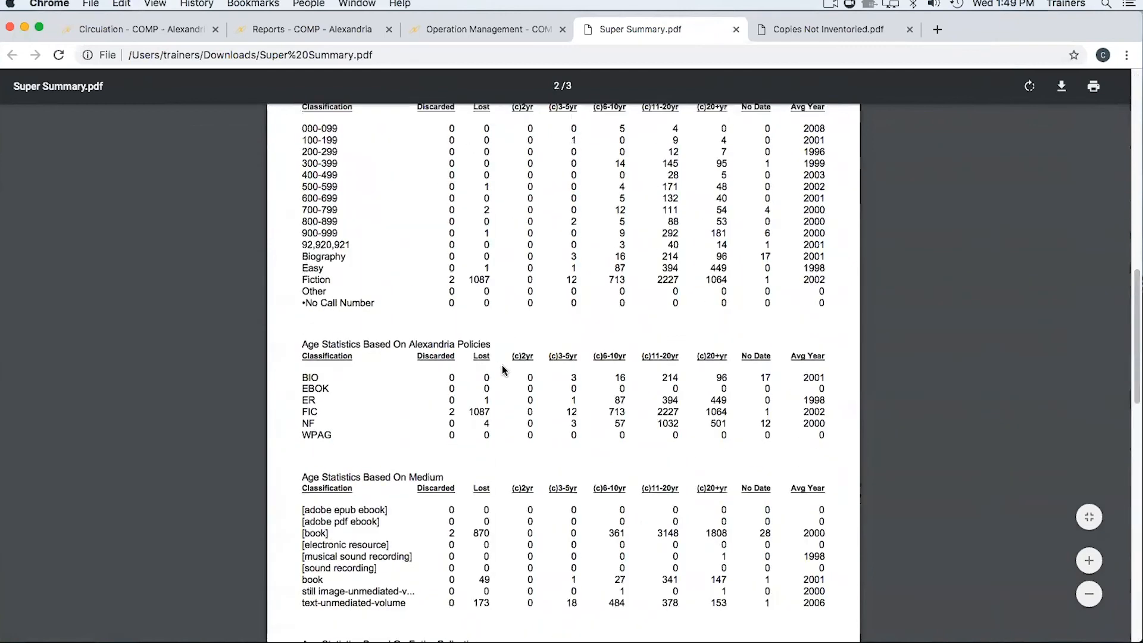
scroll(518, 370, "up", 10)
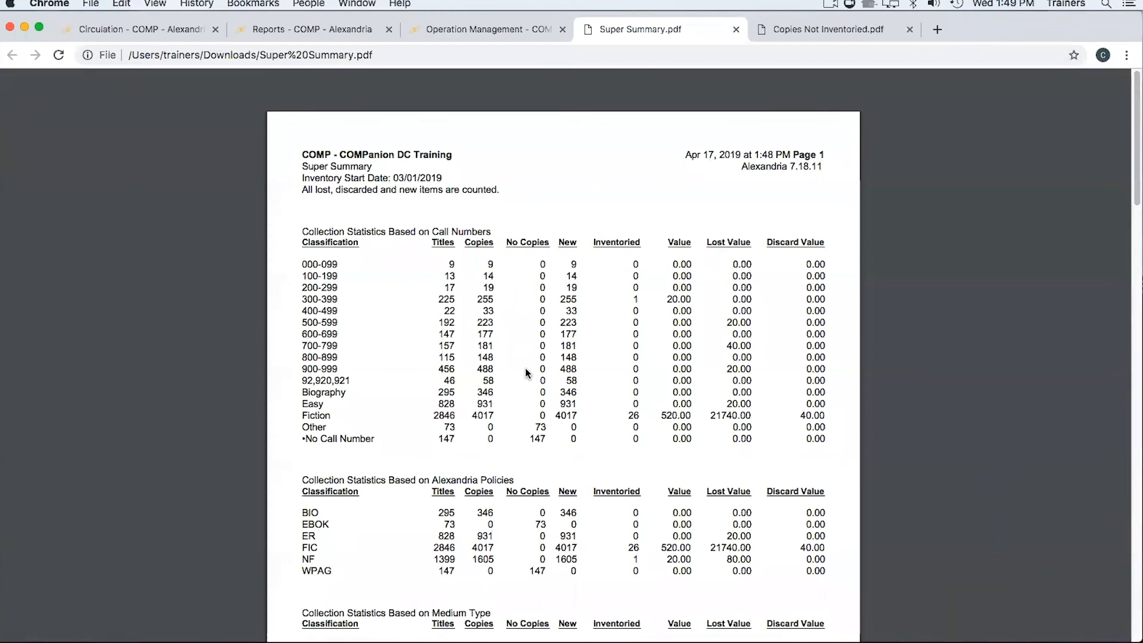
left_click(736, 29)
left_click(735, 30)
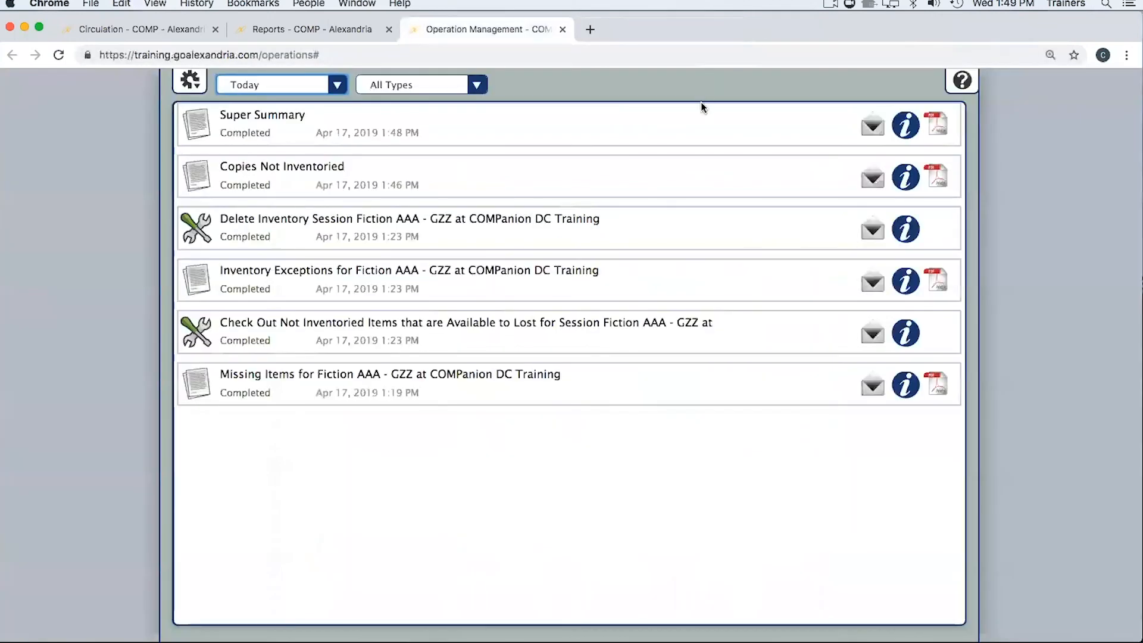
left_click(301, 27)
left_click(458, 27)
left_click(562, 29)
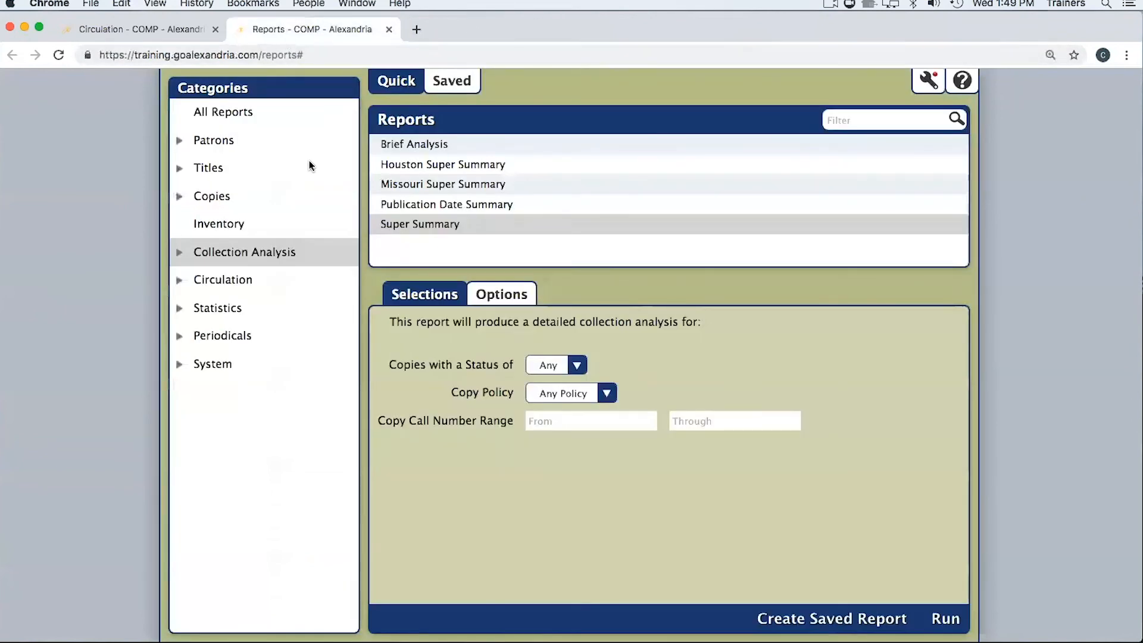
left_click(214, 227)
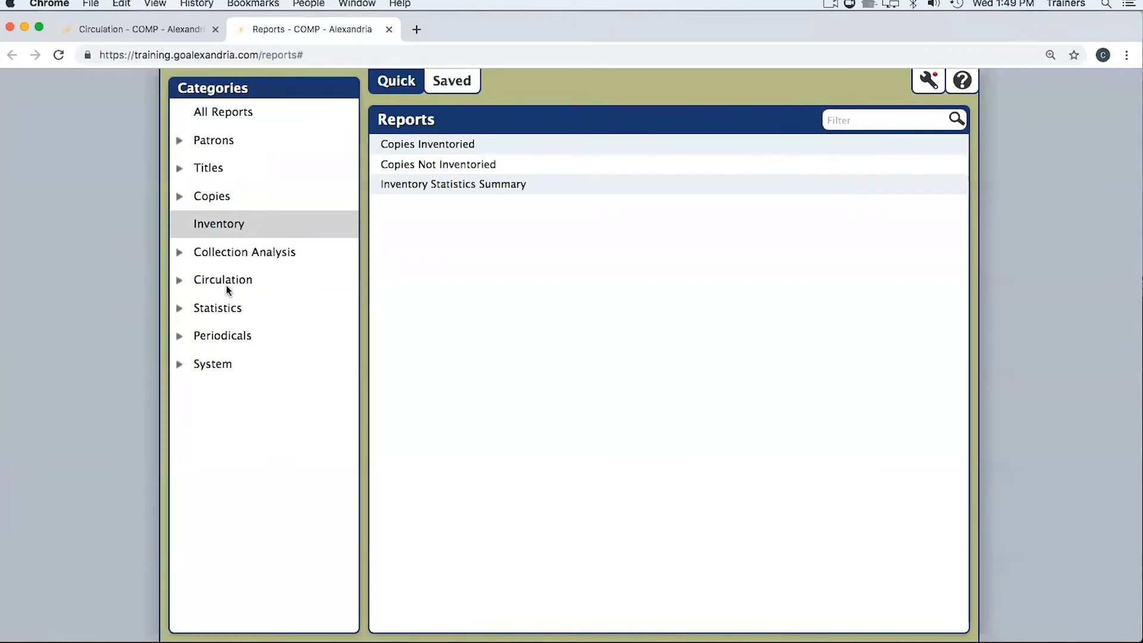
Open Utilities from Tools and look at the Declare Checked Out Copies Lost and Declare Missing Copies Discarded utilities for copies
left_click(127, 31)
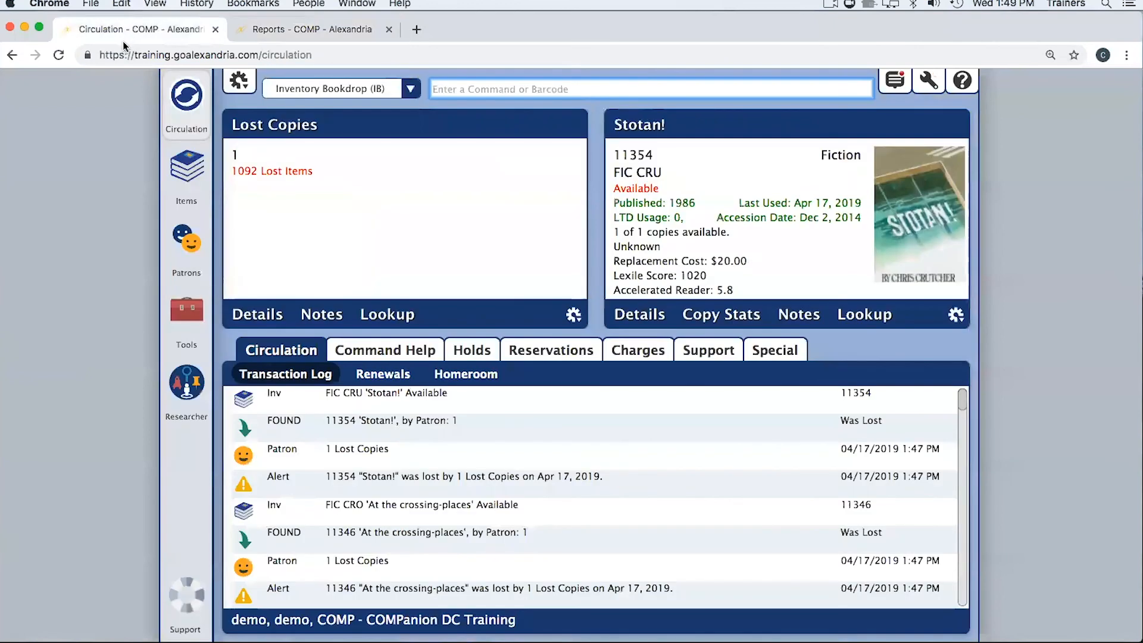
left_click(190, 311)
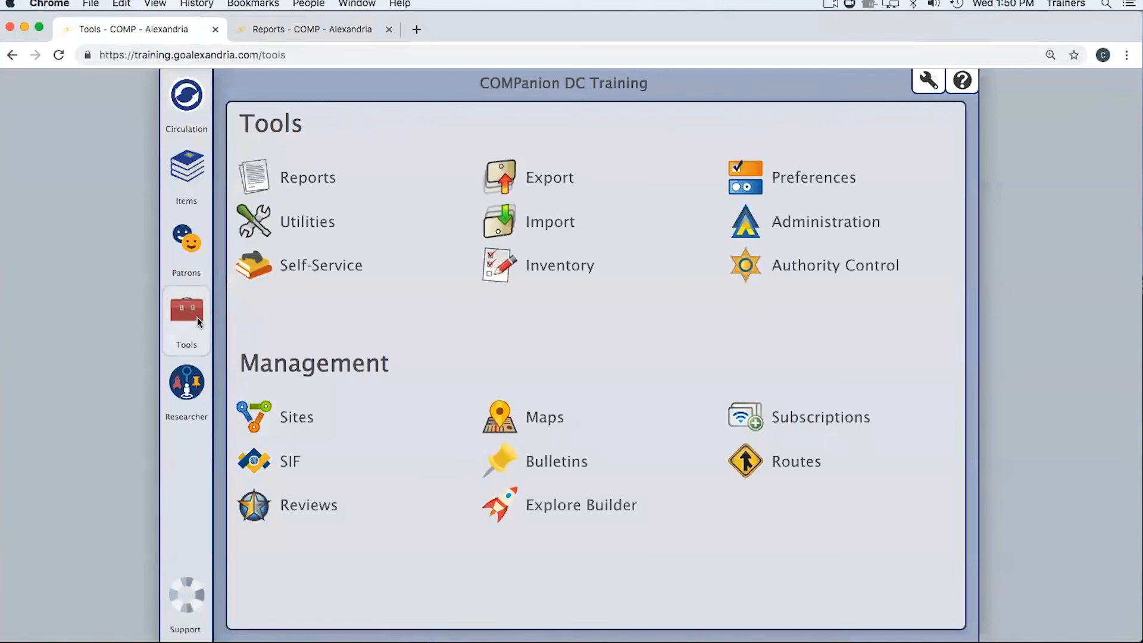
left_click(312, 220)
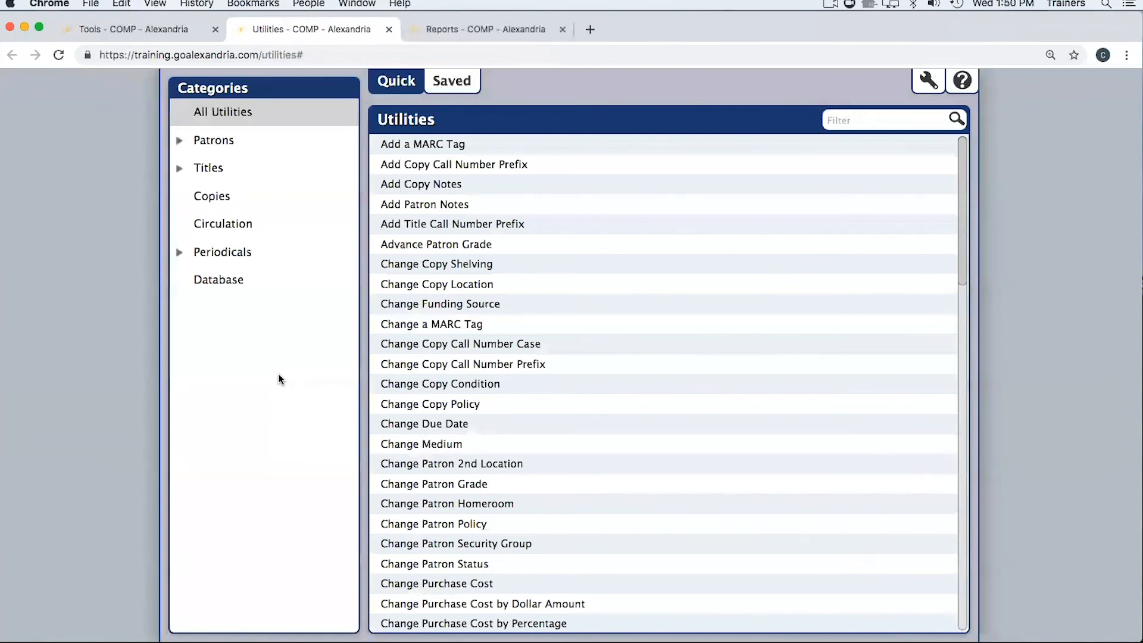
left_click(222, 199)
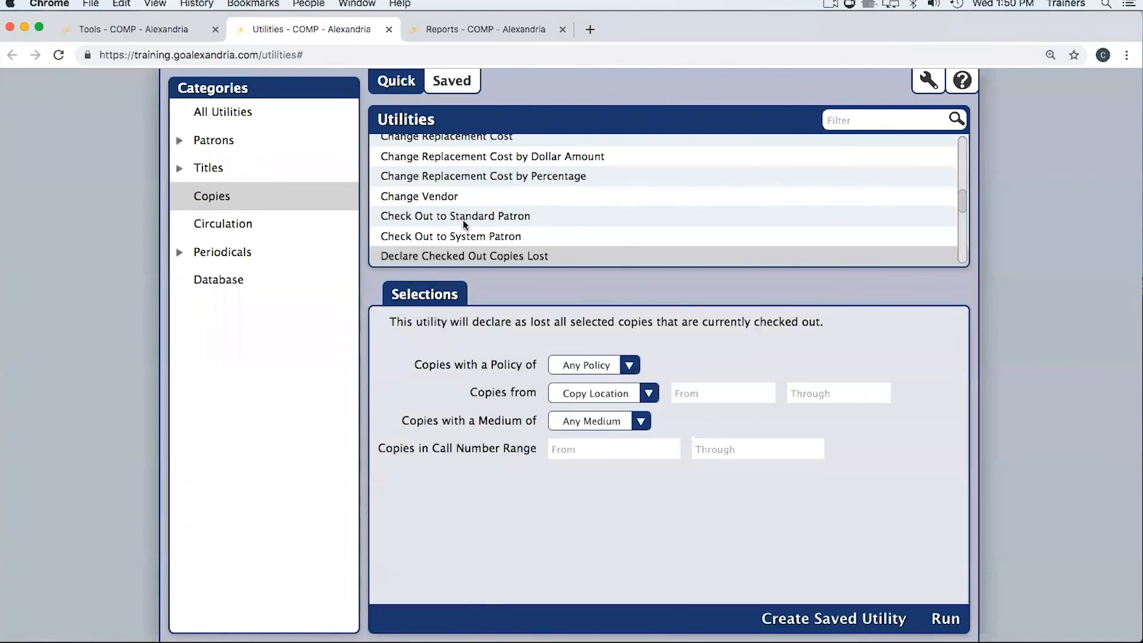
scroll(463, 219, "up", 3)
scroll(469, 194, "down", 3)
scroll(470, 198, "up", 1)
scroll(437, 173, "up", 2)
scroll(434, 177, "down", 2)
left_click_drag(963, 201, 961, 216)
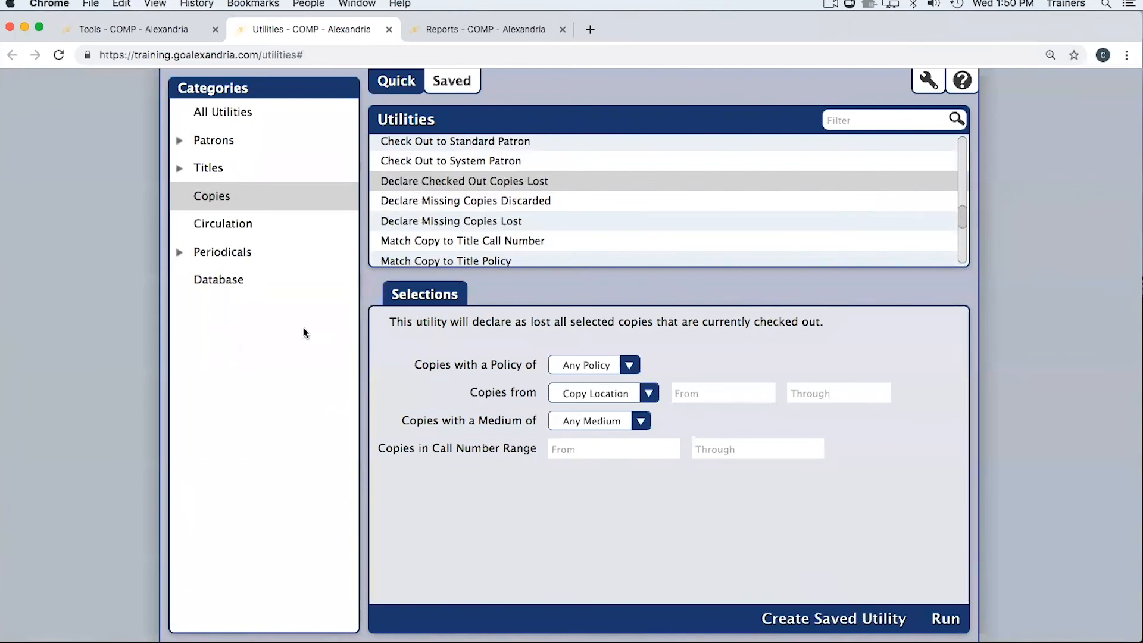
left_click(462, 202)
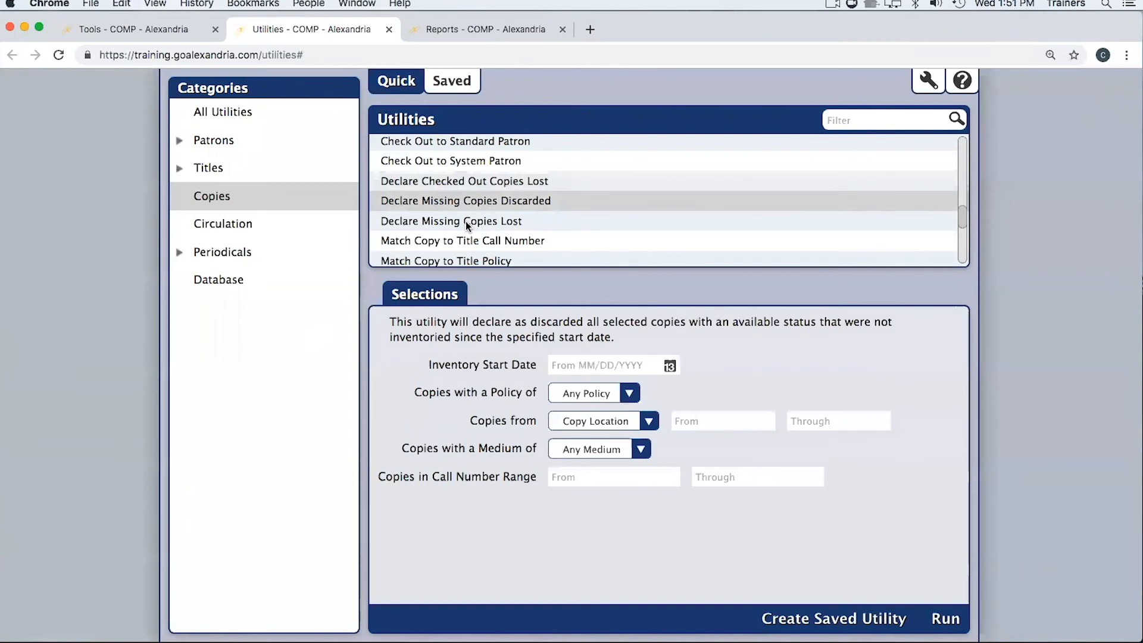
Bring up the Discarded Copies (2) and Lost Copies (1) system patrons in Circulation, agreeing to return to Check In/Check Out mode
mouse_move(1, 1)
left_click(103, 66)
left_click(121, 30)
left_click(187, 95)
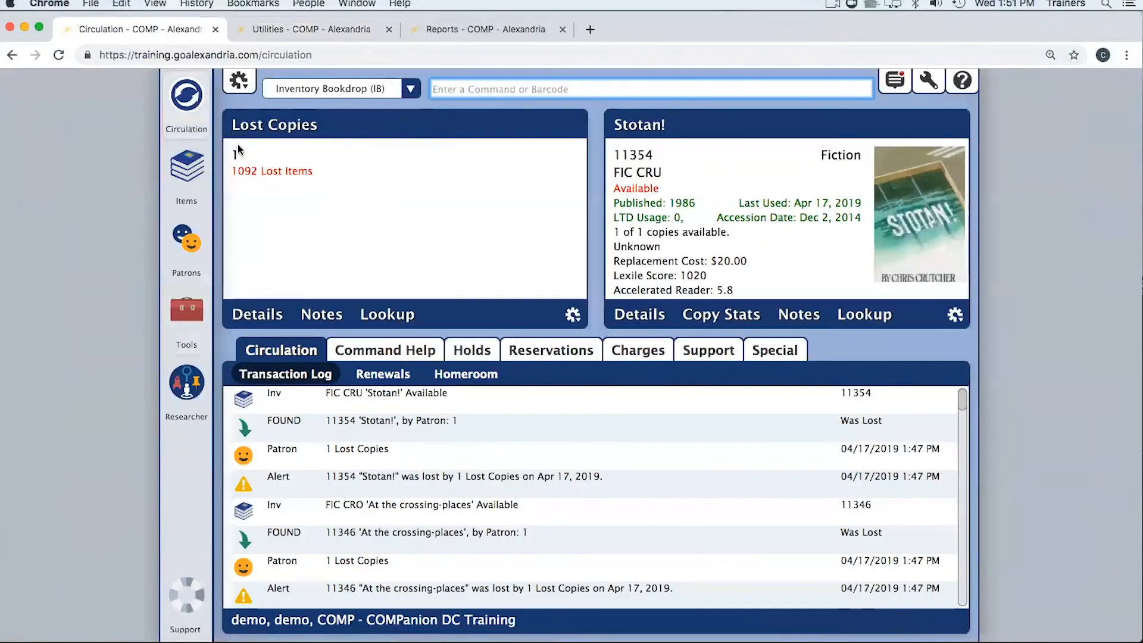
type("1")
key("Return")
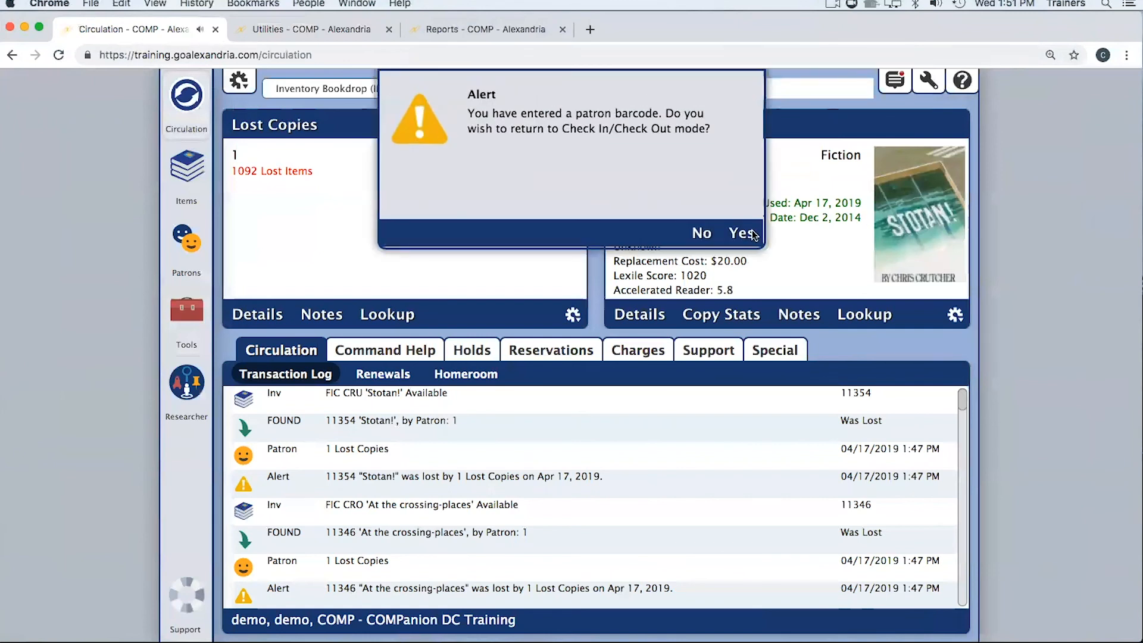
key("Return")
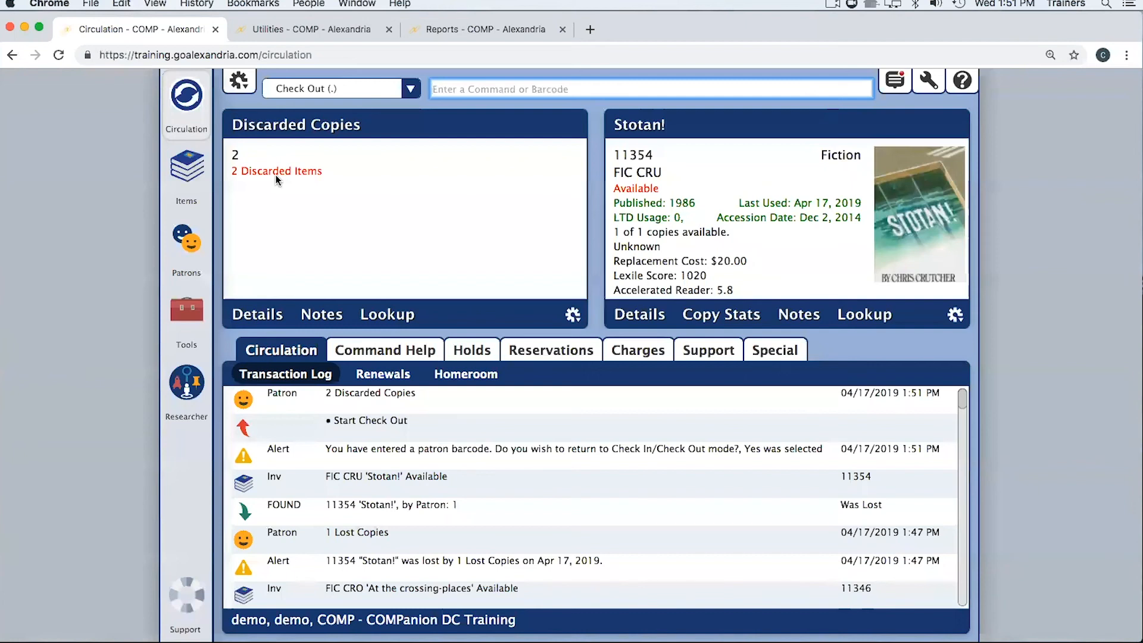
type("1")
key("Return")
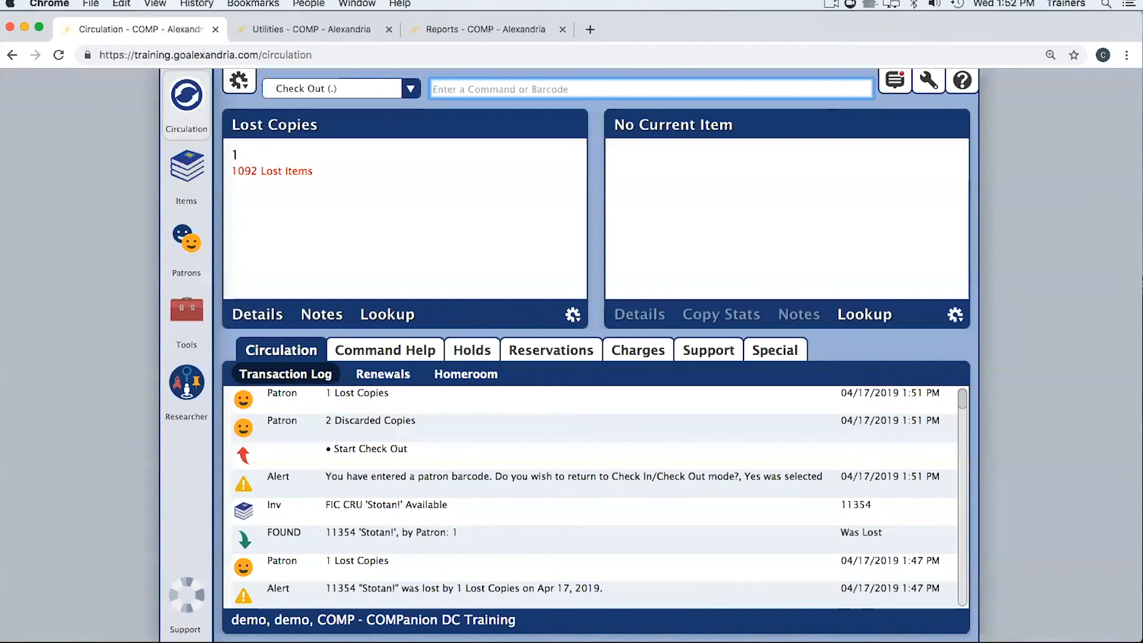
Look at Declare Missing Copies Lost, and set the Inventory Start Date of the Declare Missing Copies Discarded utility to 04/01/2019
left_click(302, 31)
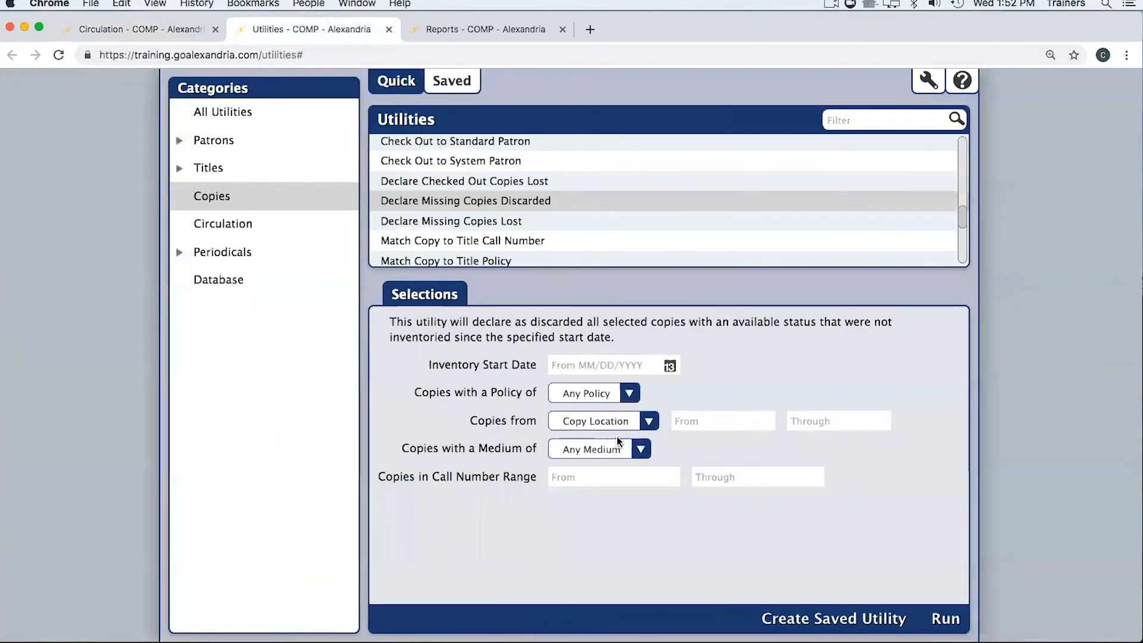
left_click(483, 222)
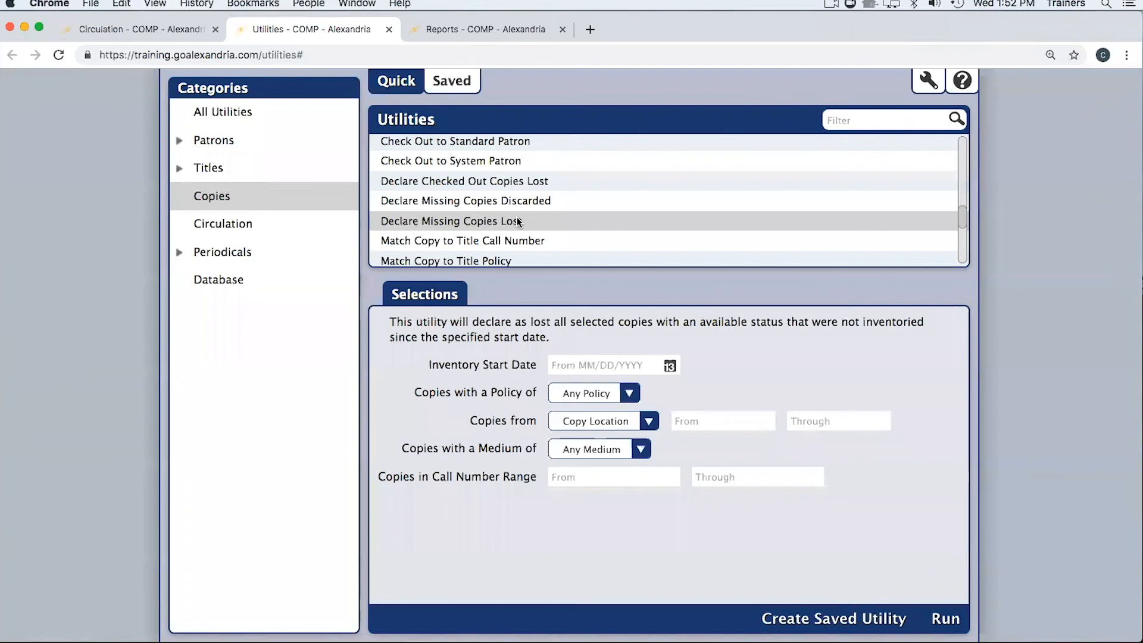
left_click(422, 203)
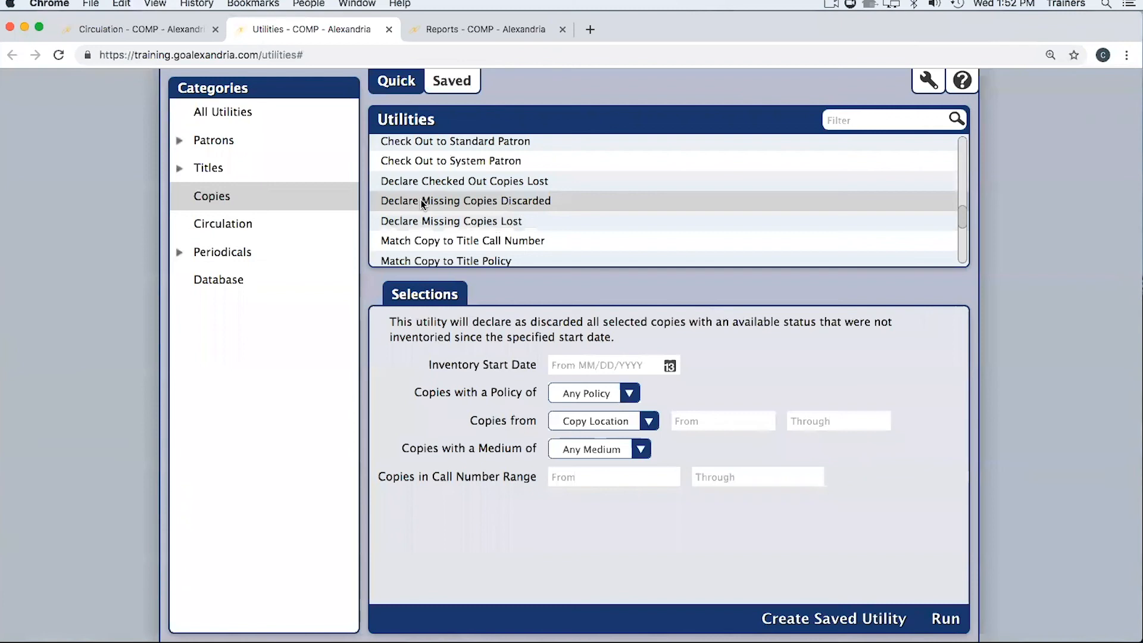
left_click(615, 362)
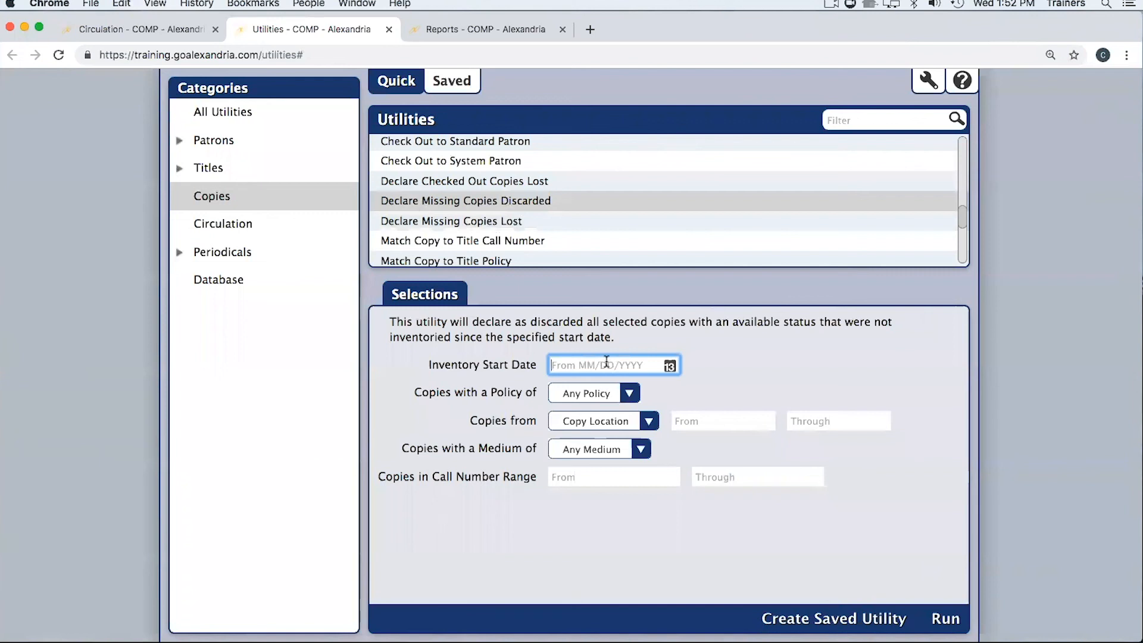
type("04/01/2019")
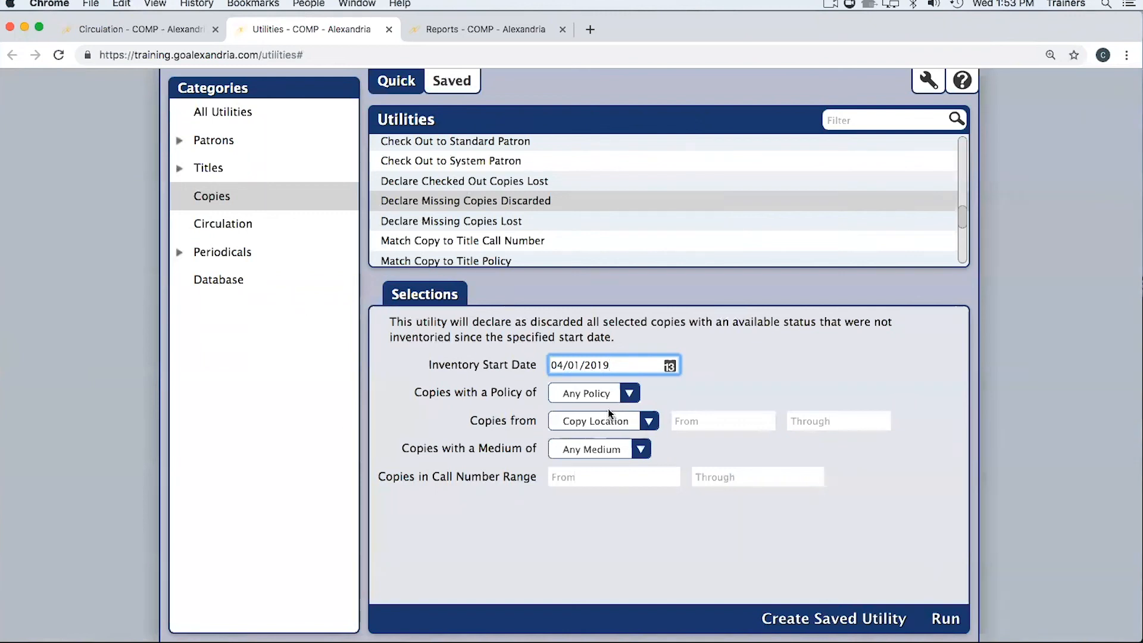
Compare the selections of the Declare Checked Out Copies Lost, Declare Missing Copies Discarded and Declare Missing Copies Lost utilities
left_click(406, 181)
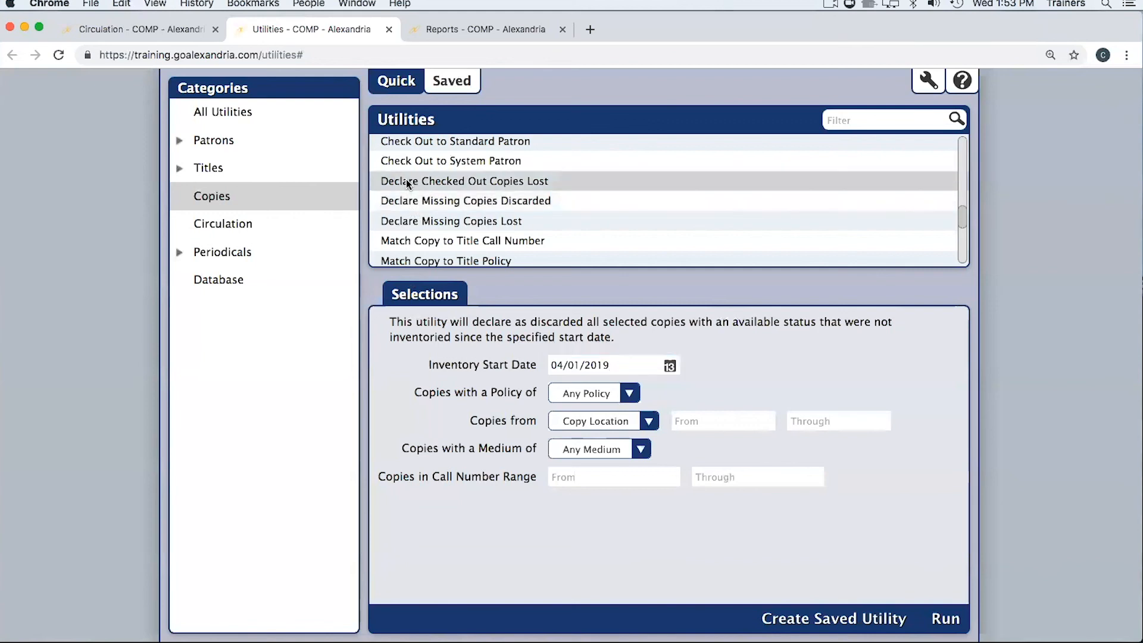
left_click(405, 200)
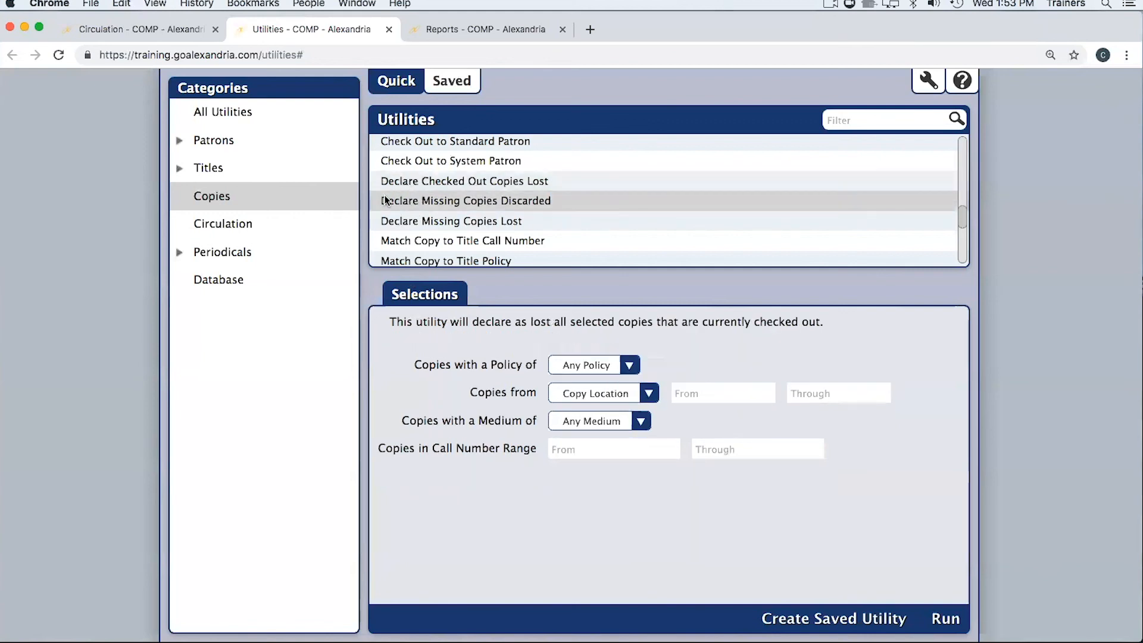
left_click(401, 220)
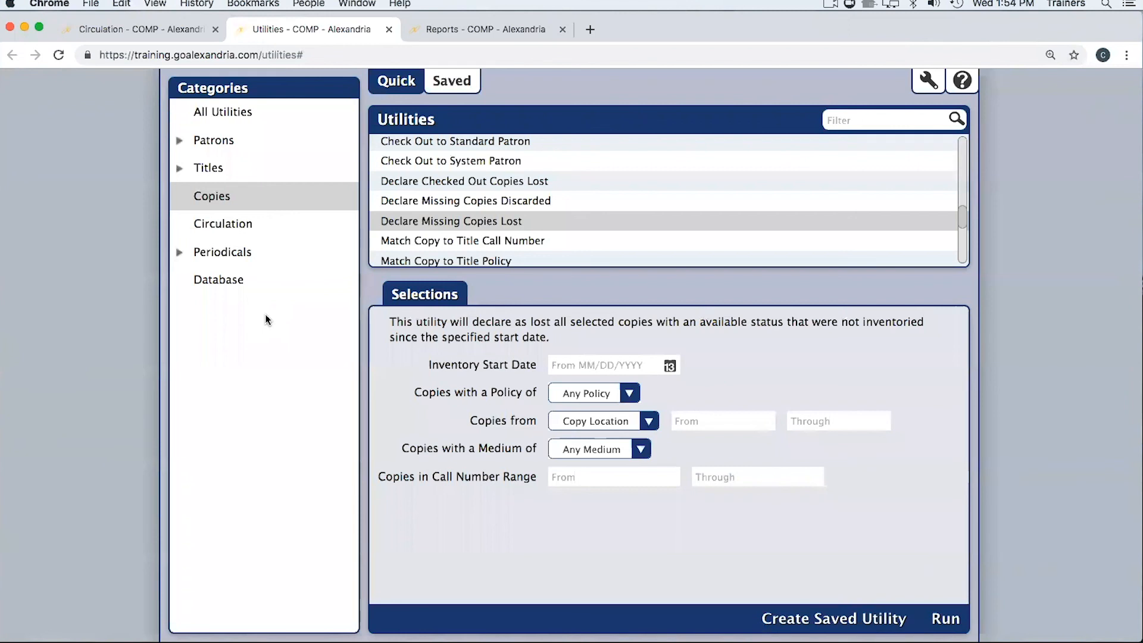
Browse the full list of Copies utilities and open the selections of the Remove Discarded Copies utility
left_click(215, 200)
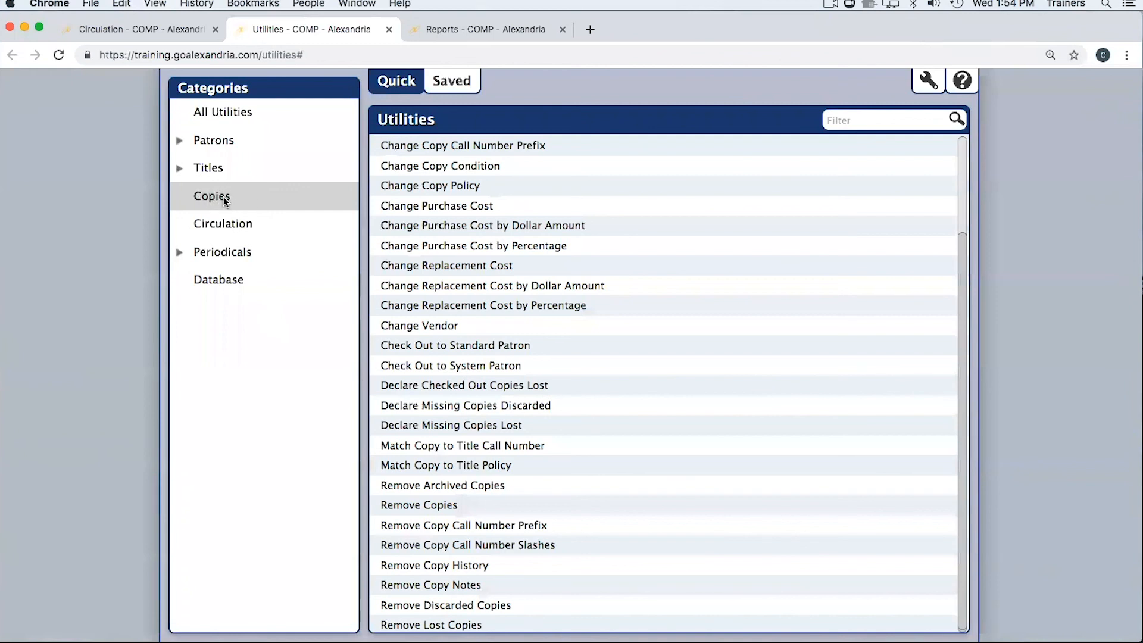
scroll(465, 282, "up", 3)
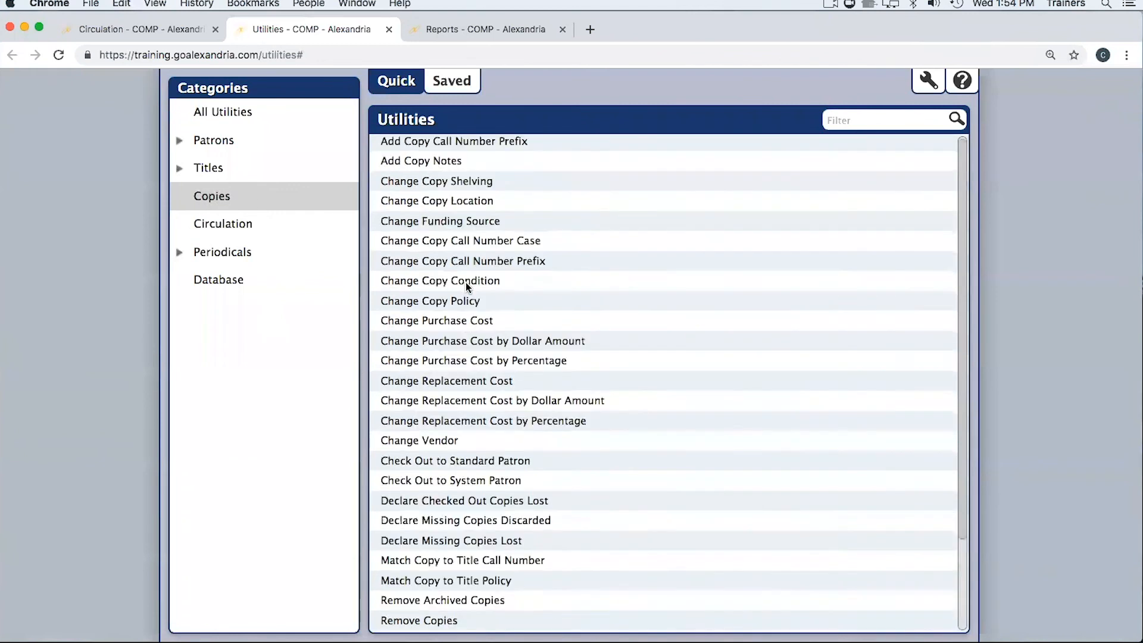
scroll(944, 320, "down", 3)
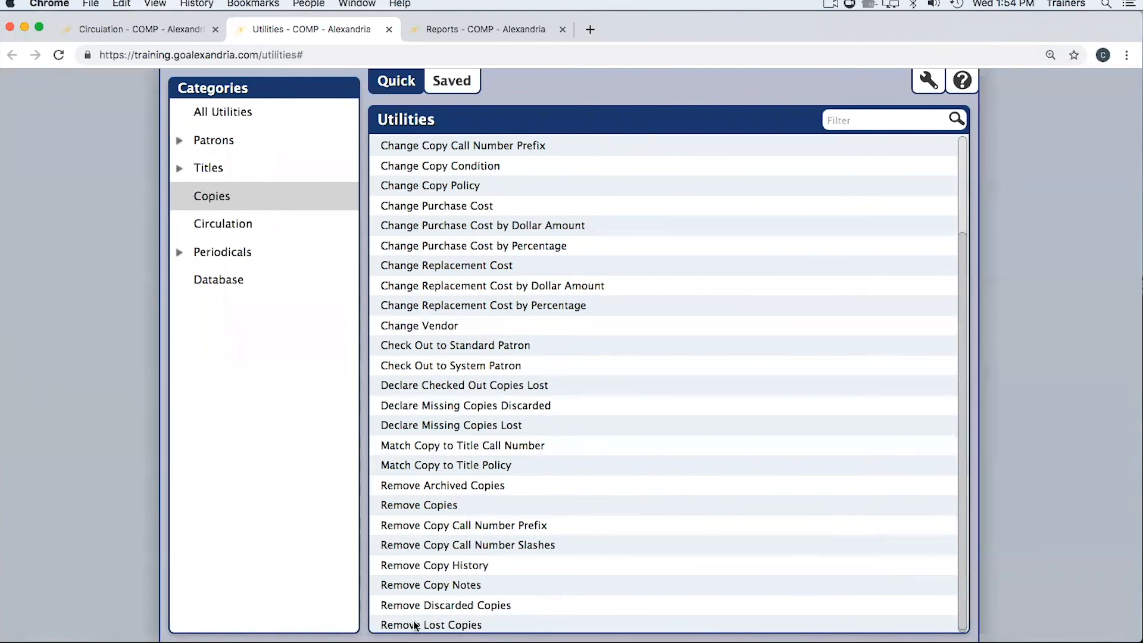
left_click(447, 608)
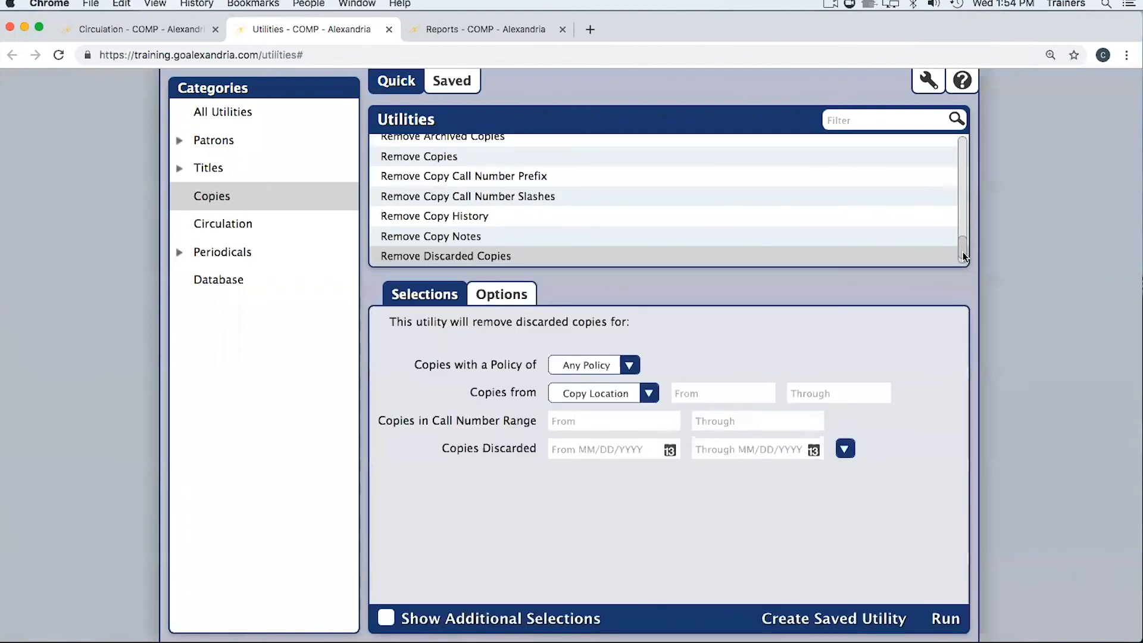
left_click_drag(962, 246, 961, 262)
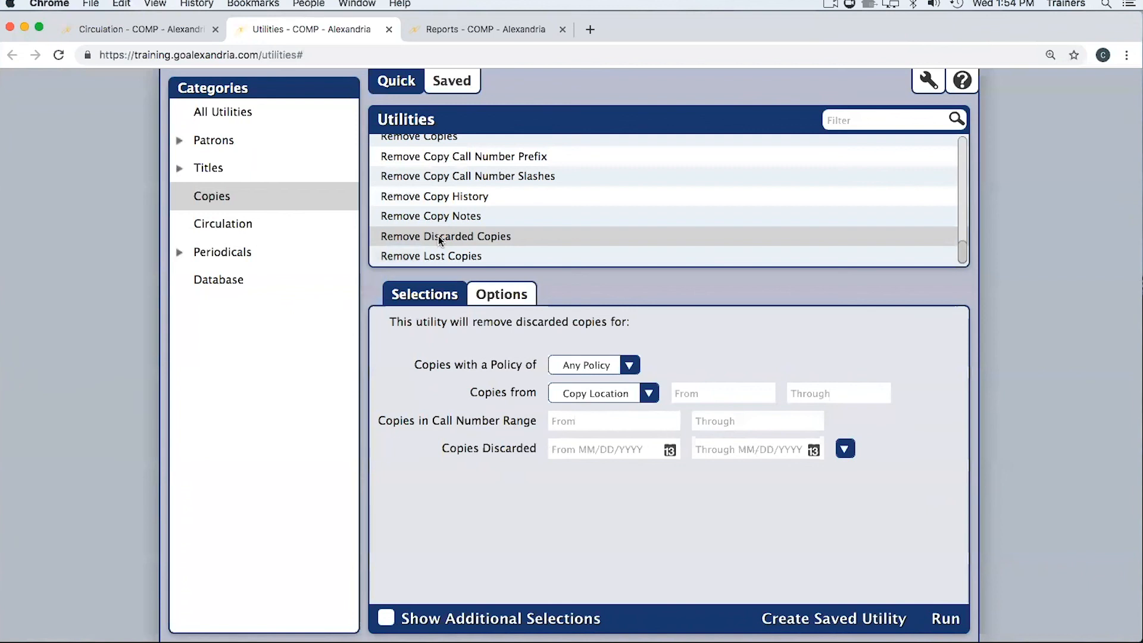
Set the Copies Lost through date of the Remove Lost Copies utility to 04/01/2016
left_click(457, 256)
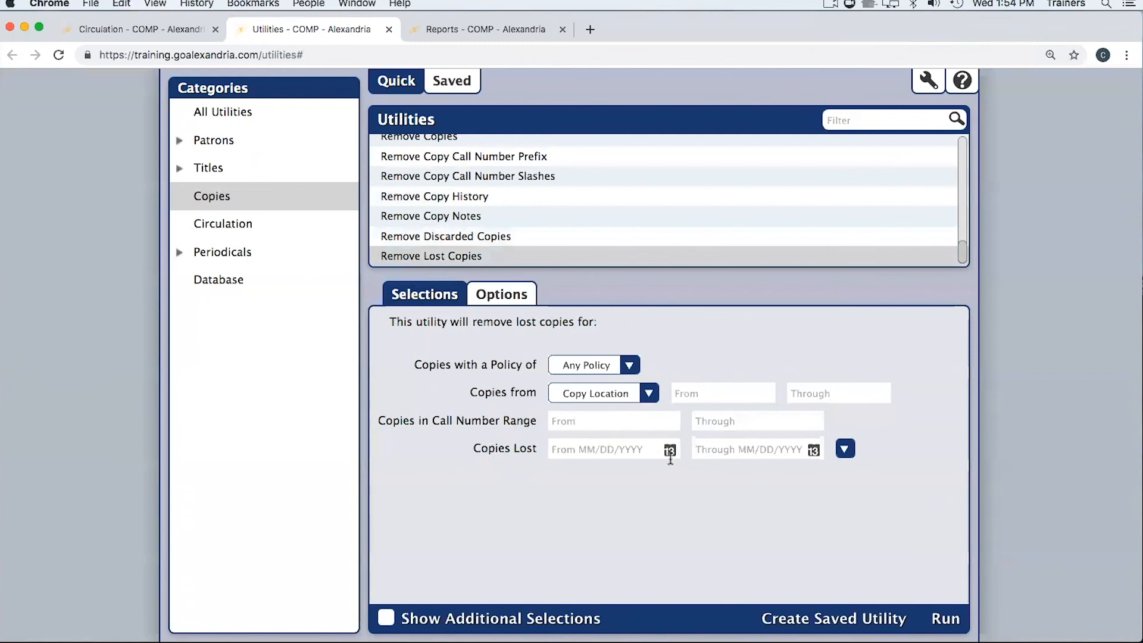
left_click(813, 450)
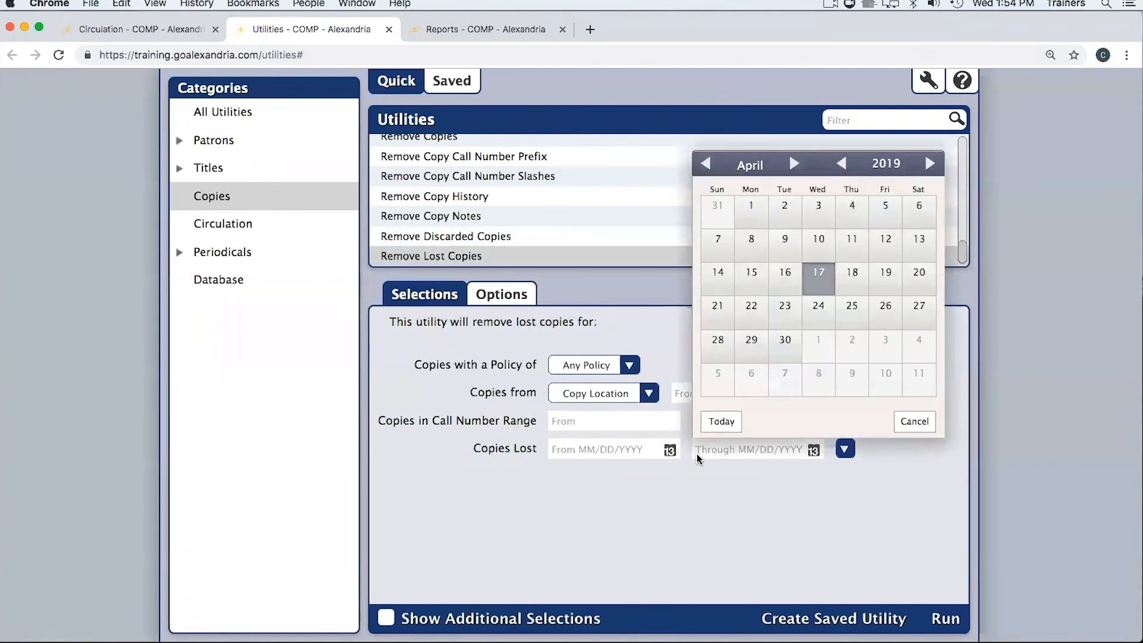
left_click(840, 163)
left_click(841, 163)
left_click(842, 164)
left_click(886, 215)
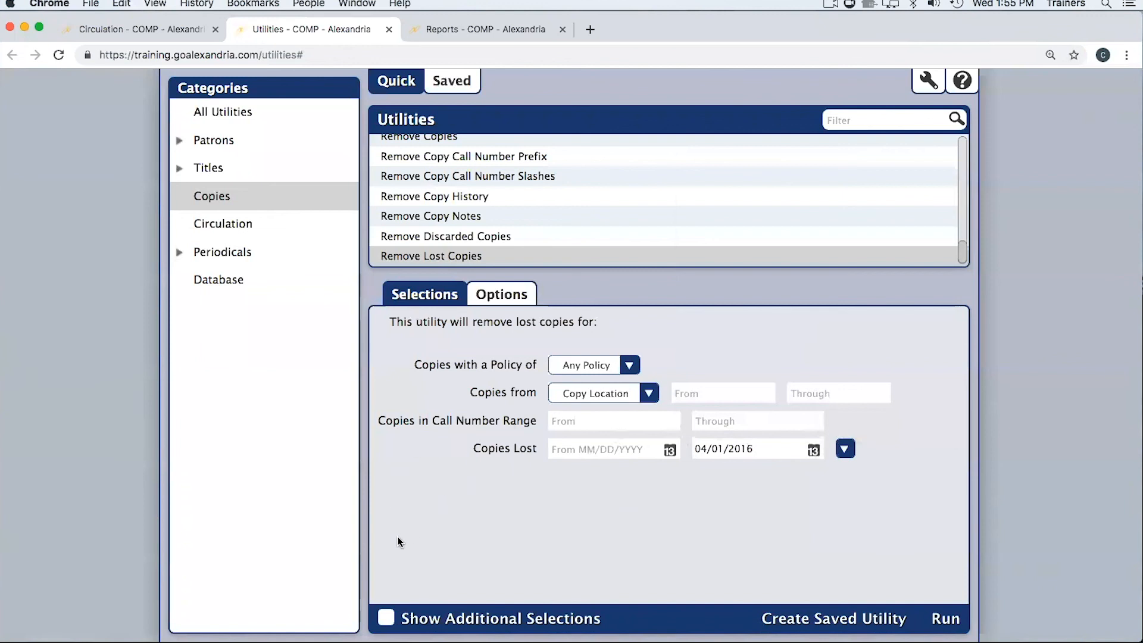
Look at the selections of the Discarded Copies and Lost Copies reports among the Copies reports
left_click(441, 27)
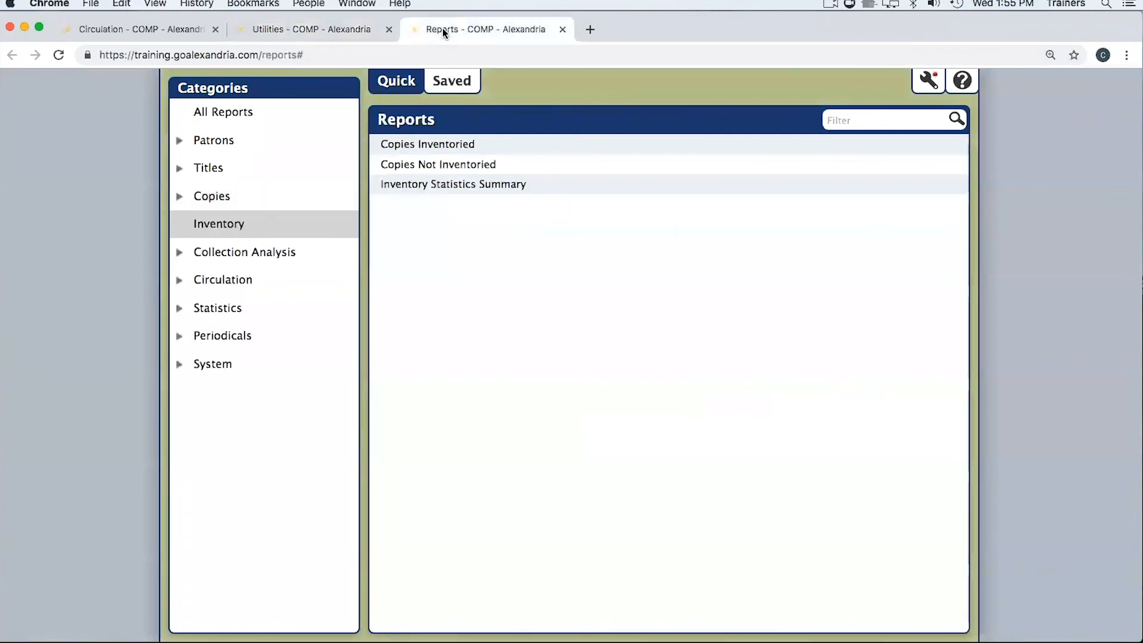
left_click(219, 200)
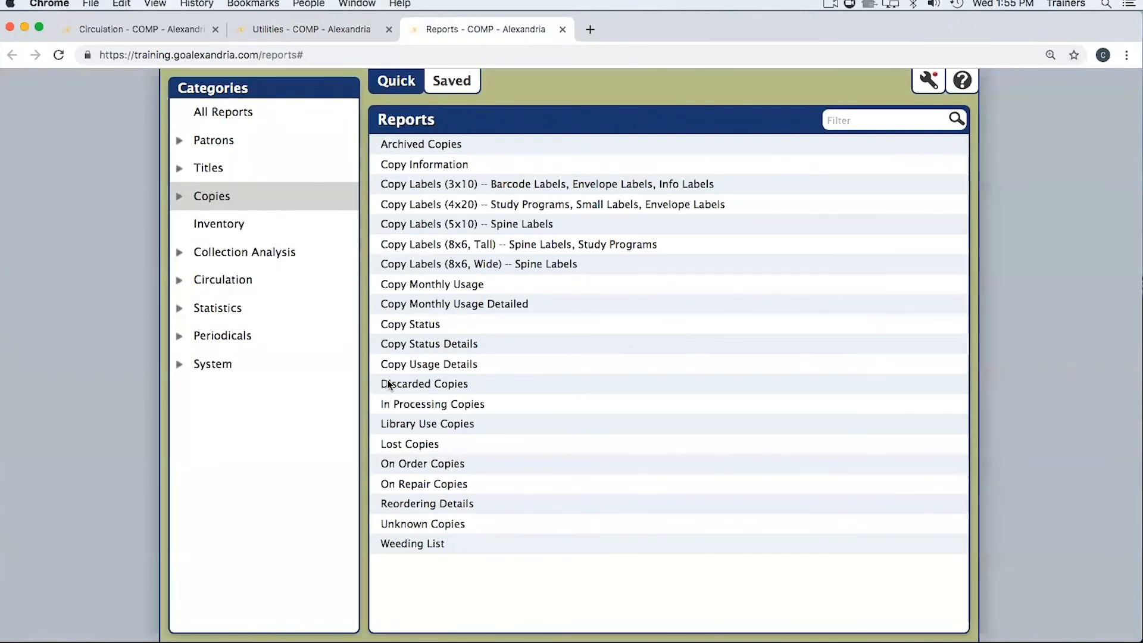
left_click(425, 383)
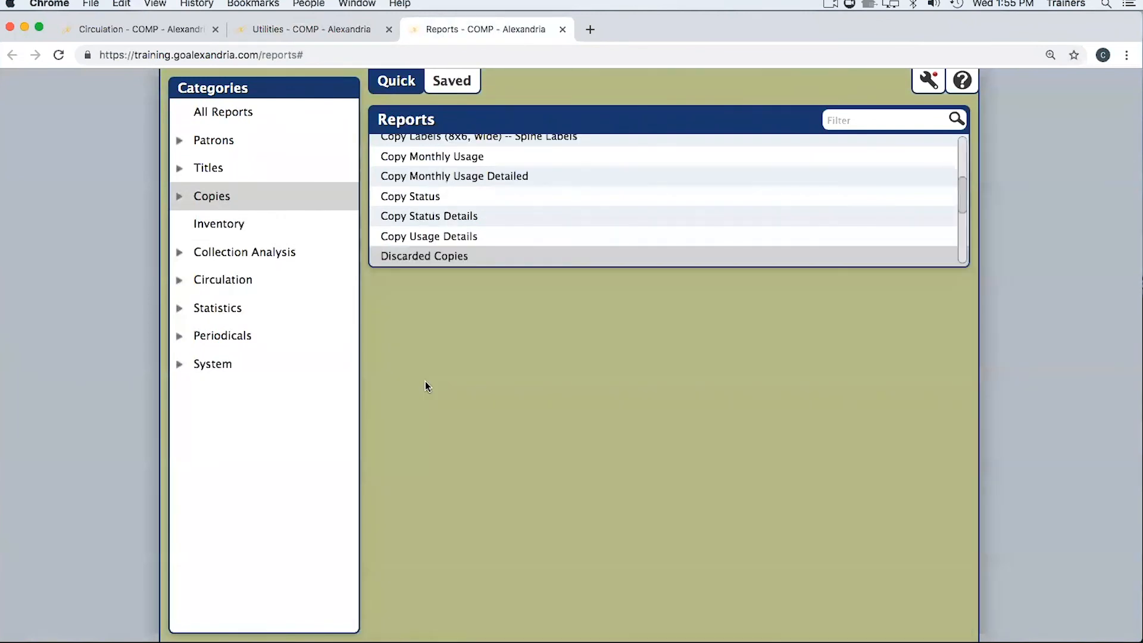
scroll(393, 239, "up", 2)
left_click_drag(967, 183, 960, 216)
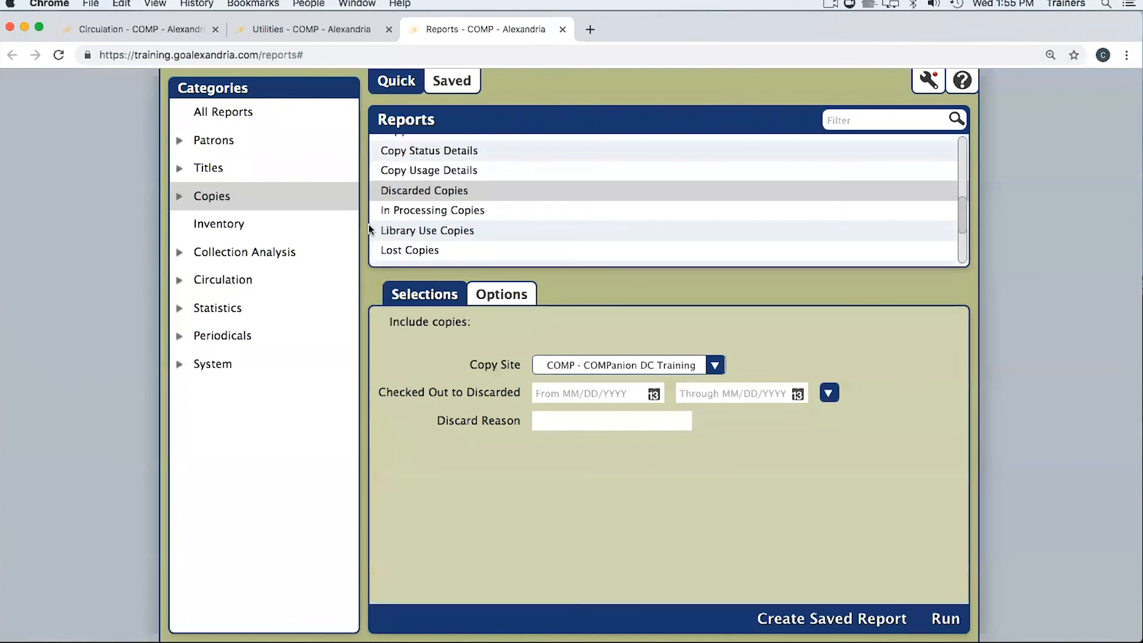
left_click(410, 250)
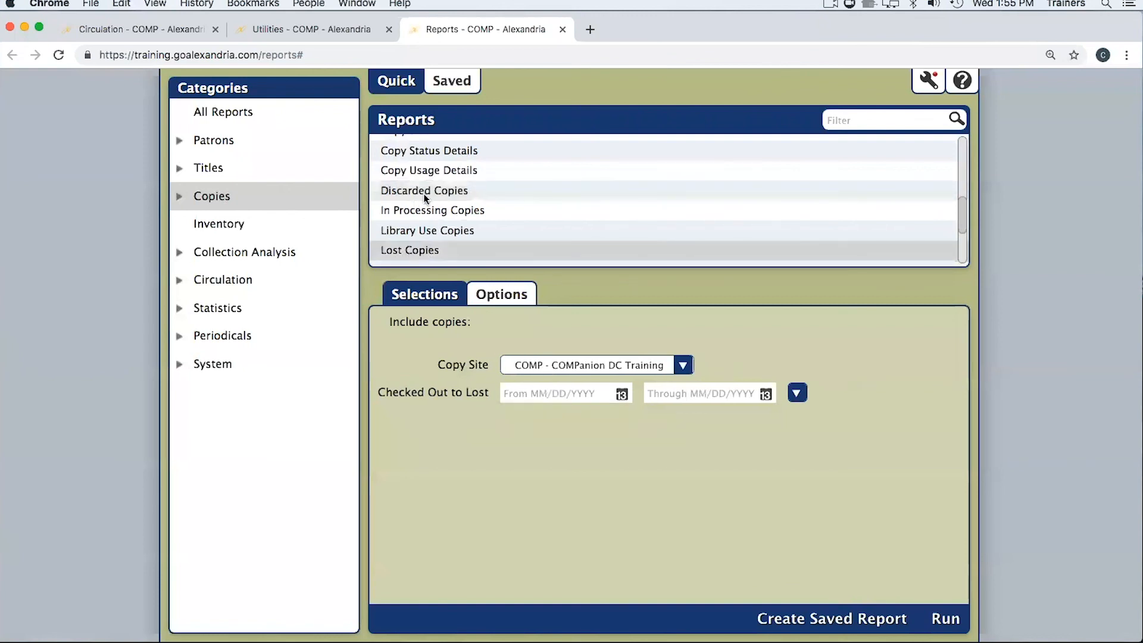
Revisit the Remove Lost Copies utility and Circulation, and switch to the presentation's Wrap-Up slide
left_click(290, 31)
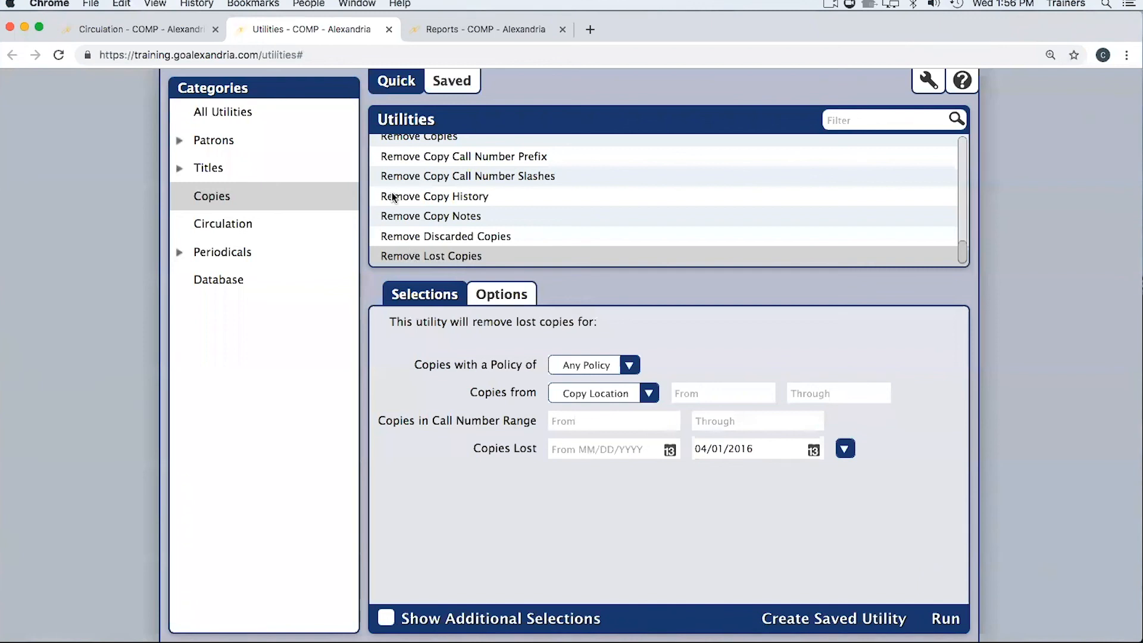
left_click(159, 32)
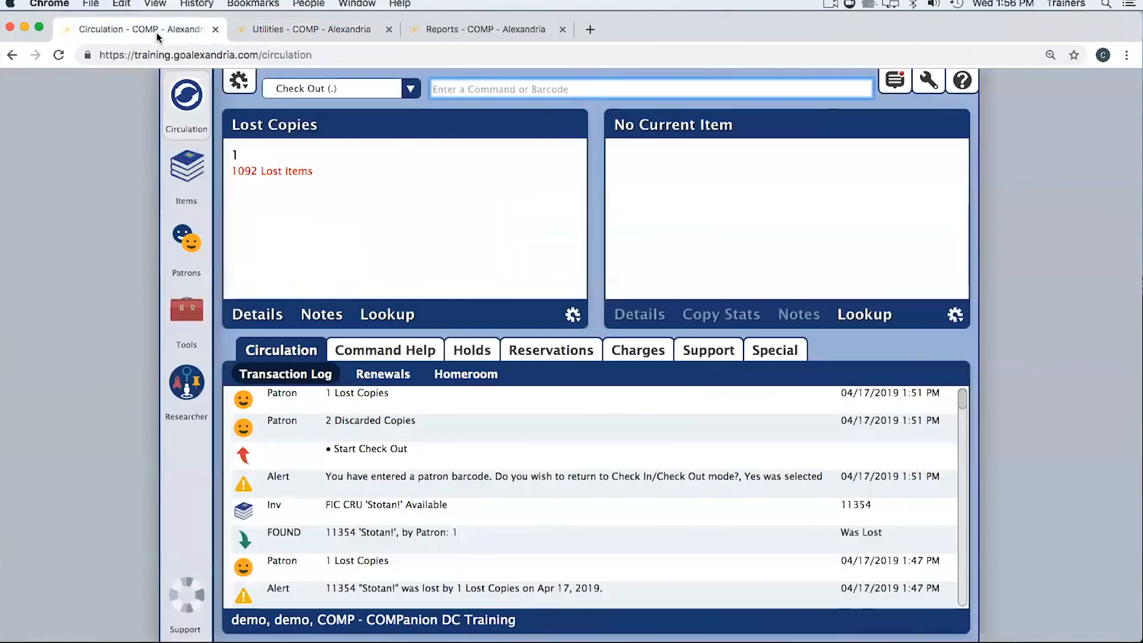
key("ctrl+Right")
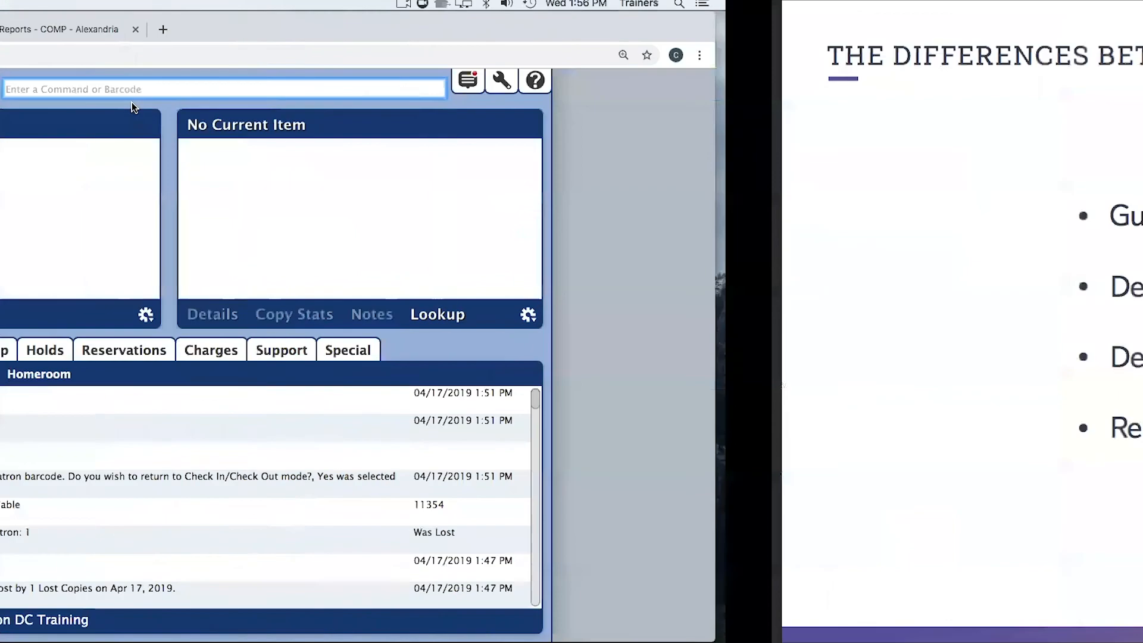
key("Right")
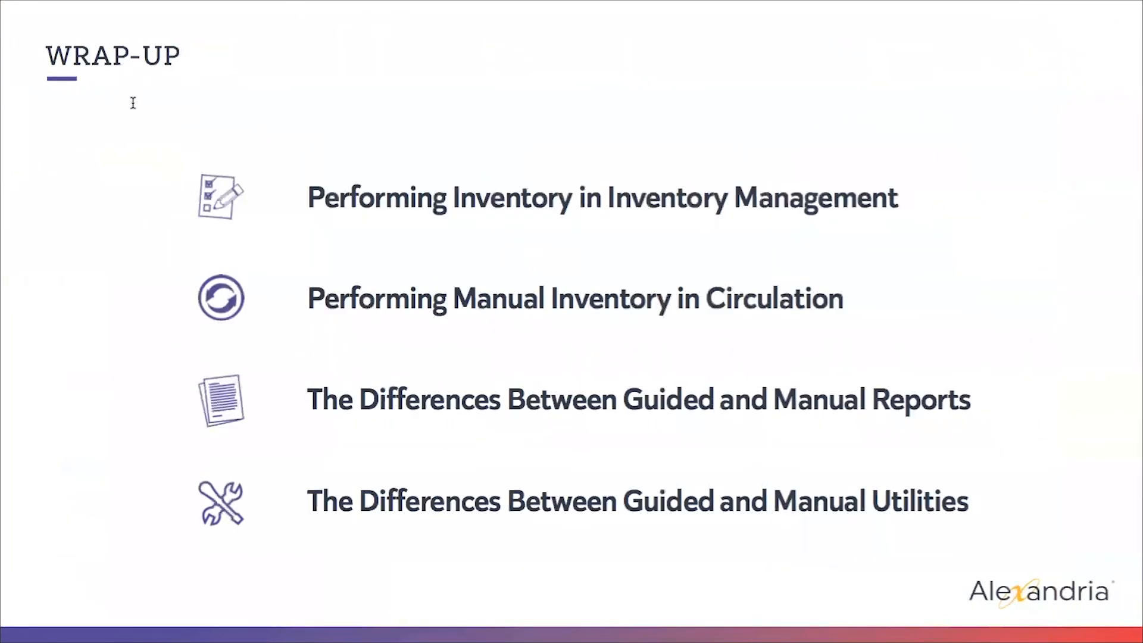